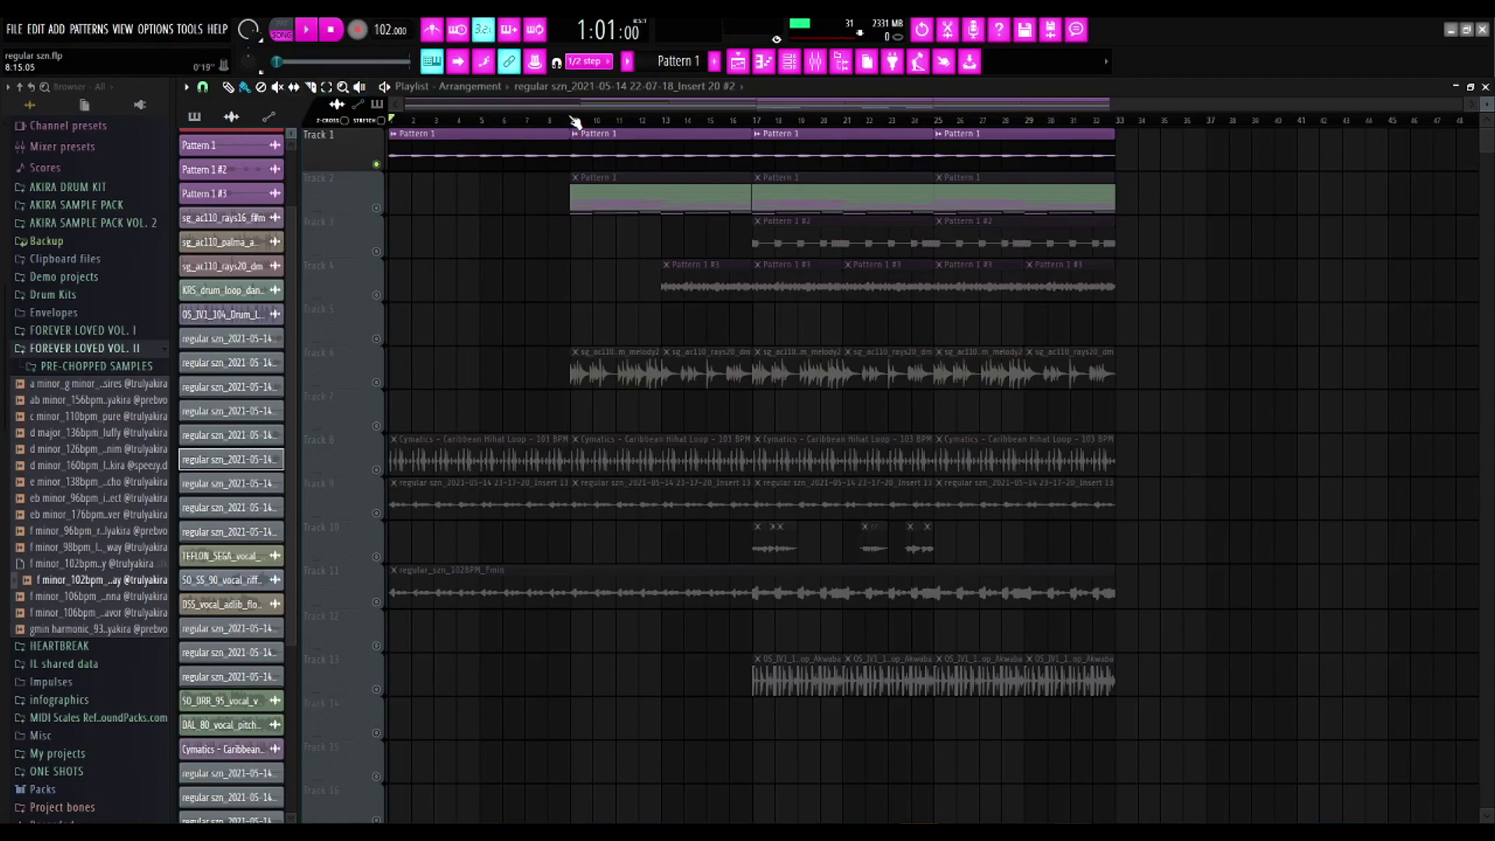
# Play the arrangement briefly, then inspect the Analog Lab V instrument from the channel rack and close it.
pyautogui.press('space')
pyautogui.press('space')
pyautogui.click(790, 61)
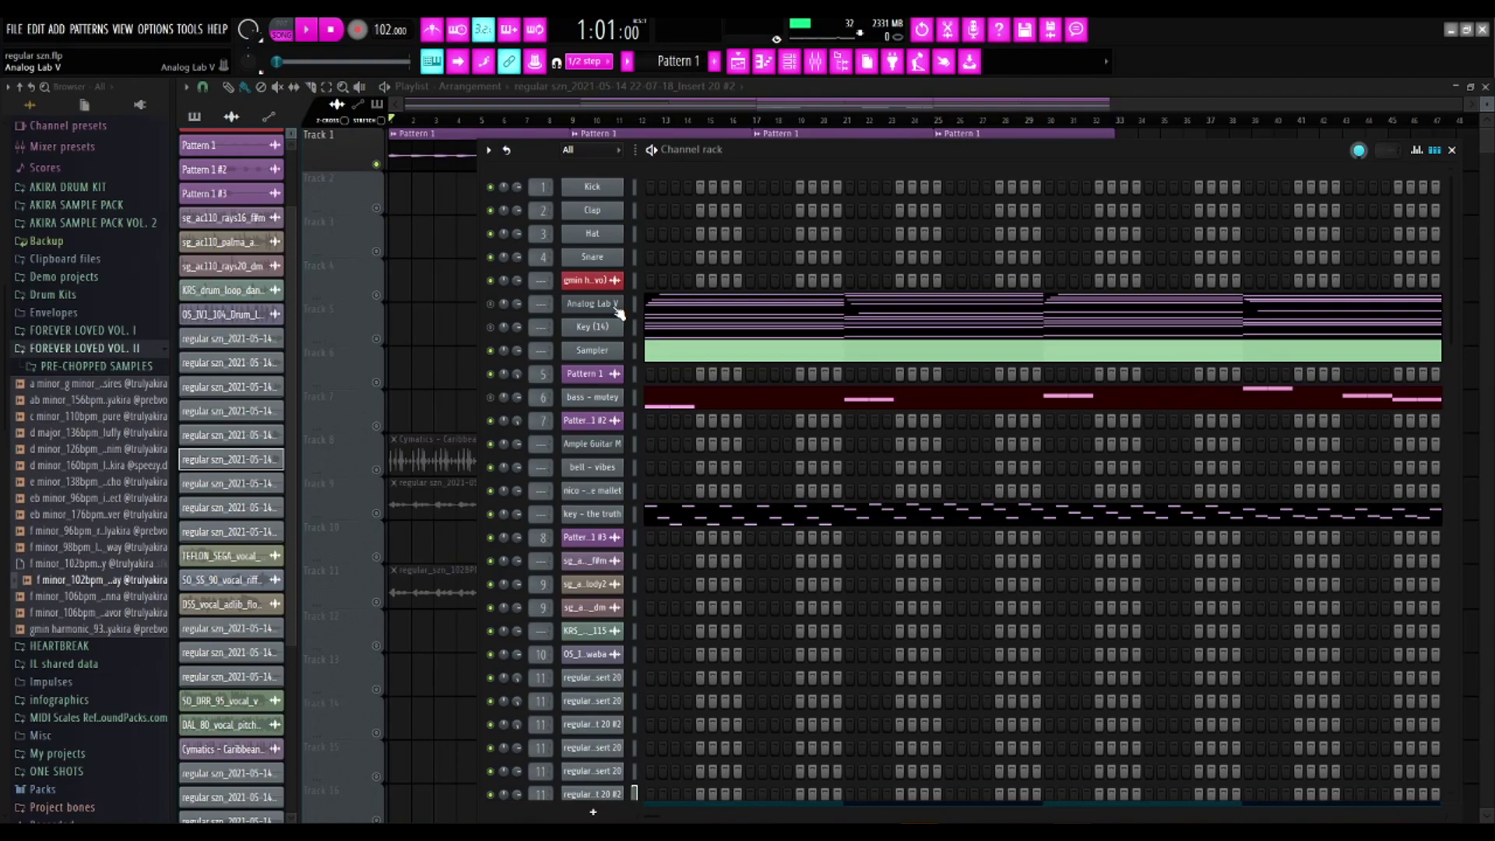
pyautogui.click(615, 308)
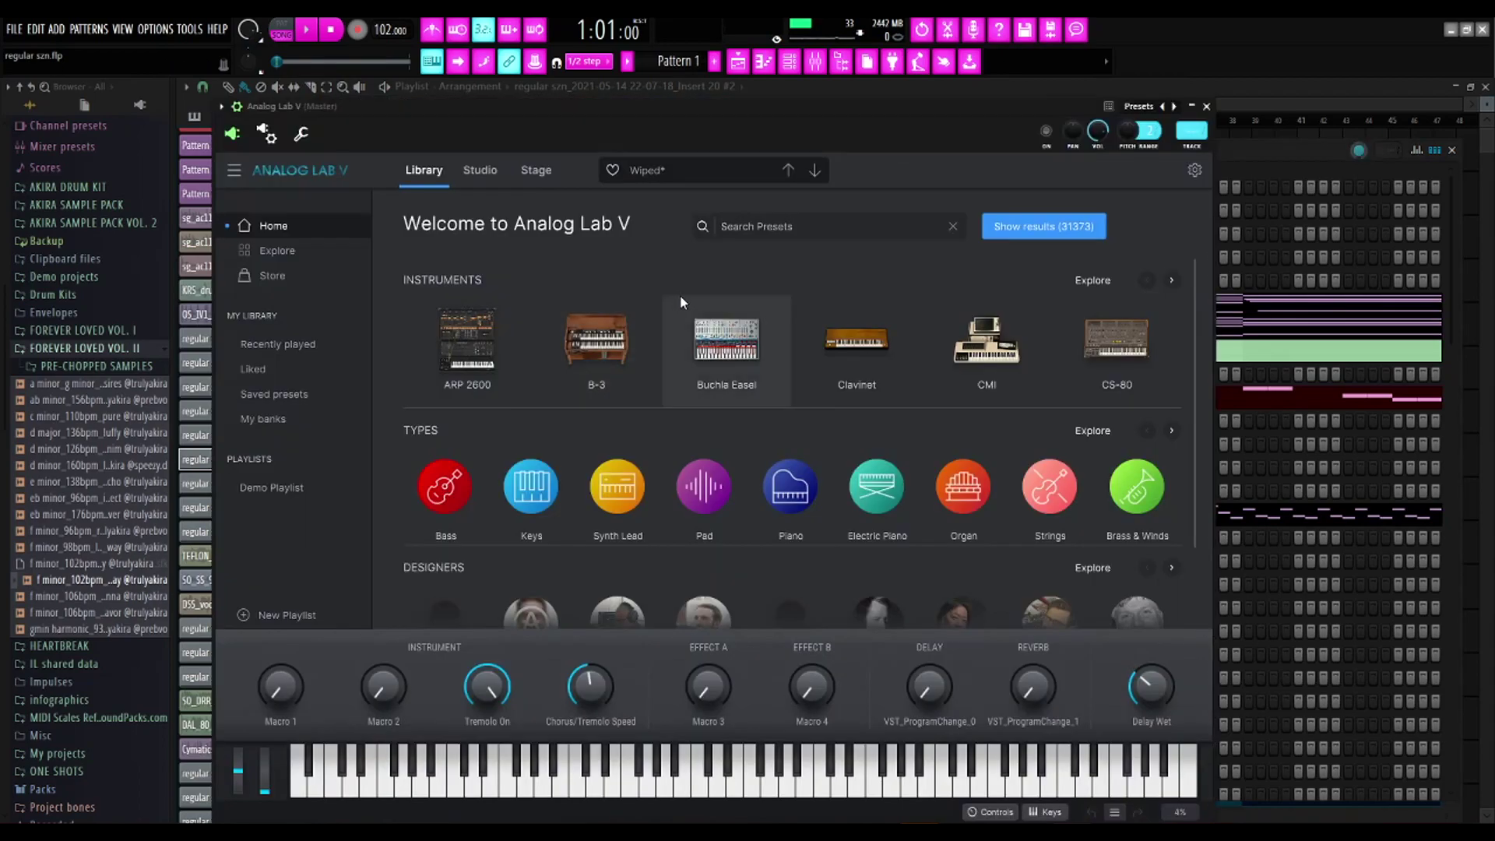
pyautogui.moveTo(763, 110); pyautogui.dragTo(850, 107)
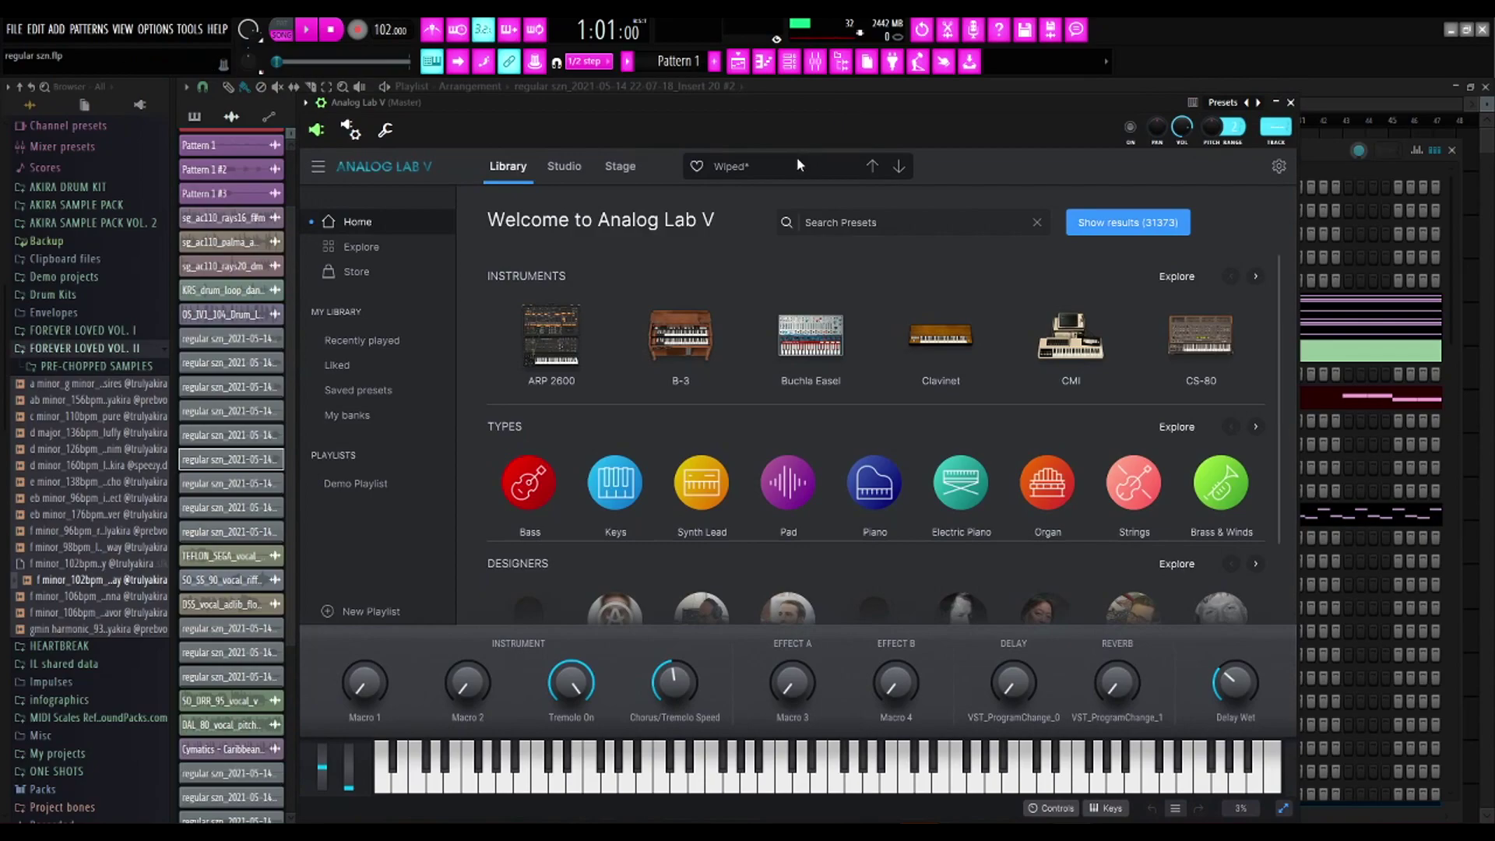
pyautogui.click(1291, 102)
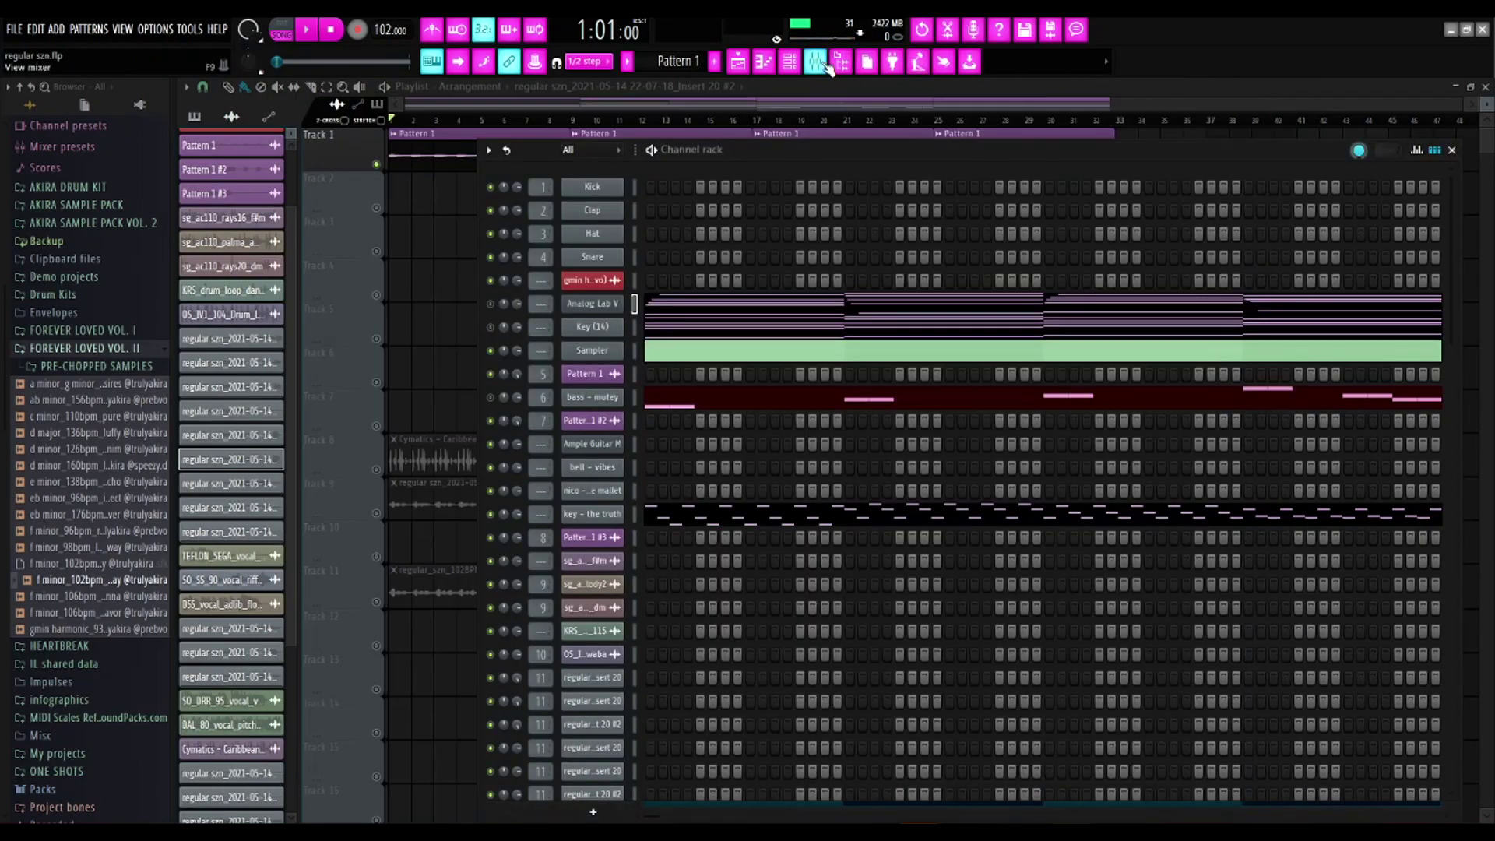
# Remove the Pattern 1 mixer track's send to Insert 13 and play the melody.
pyautogui.press('F9')
pyautogui.click(406, 271)
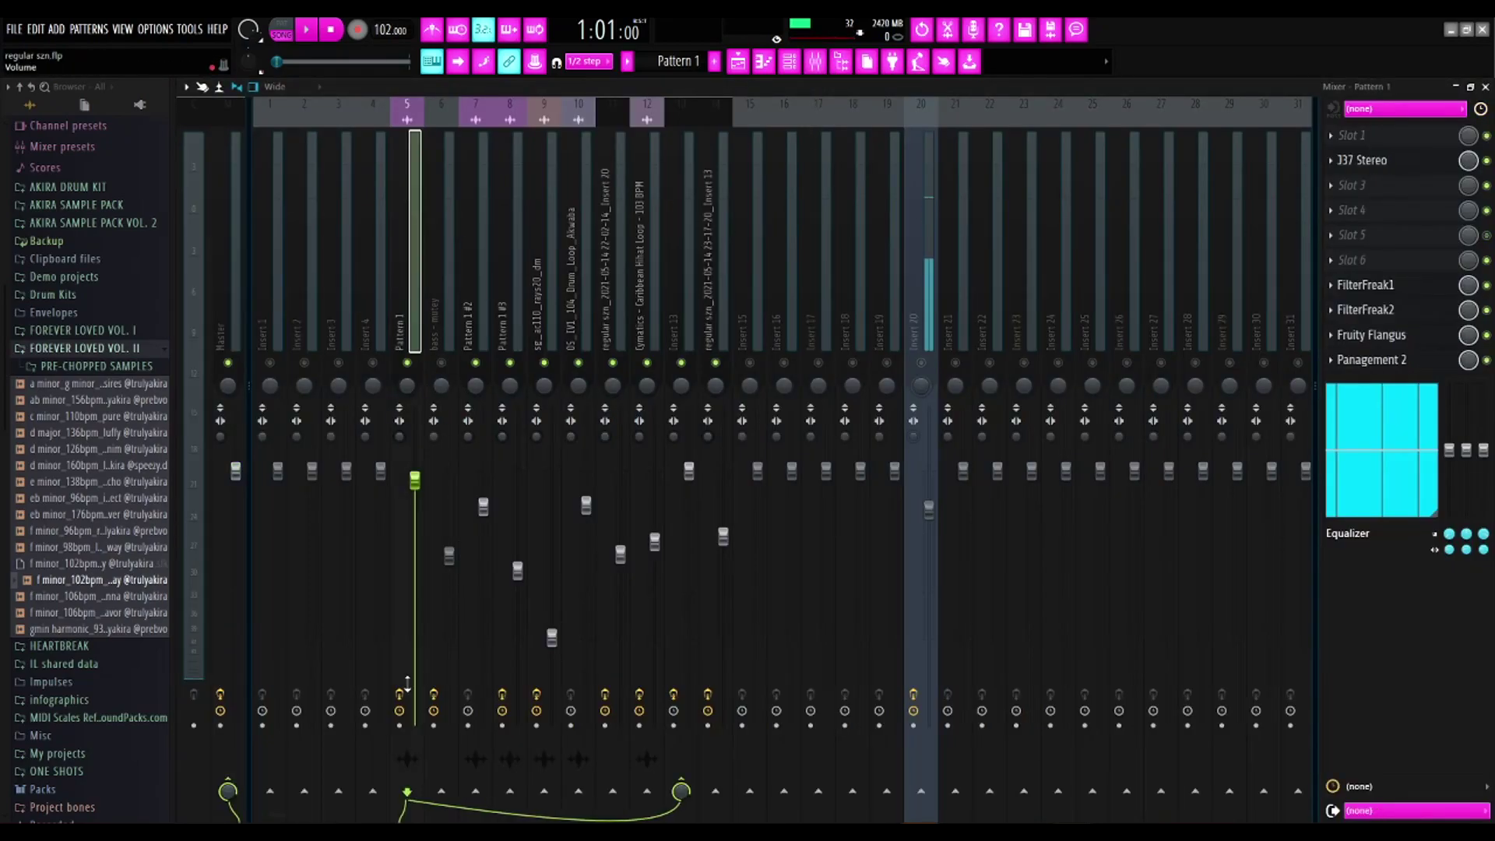
pyautogui.click(681, 790)
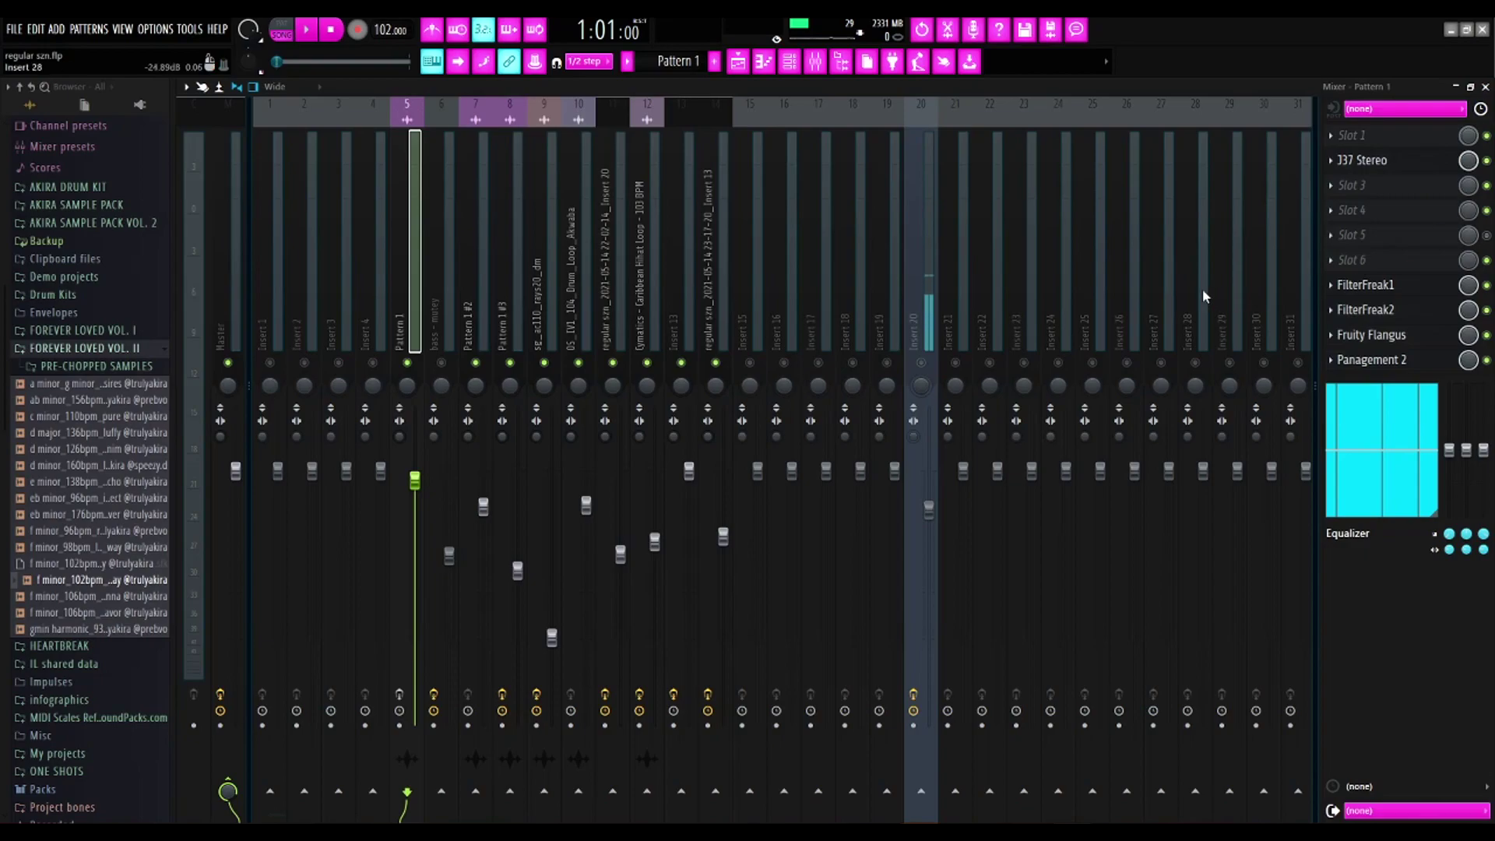
pyautogui.press('space')
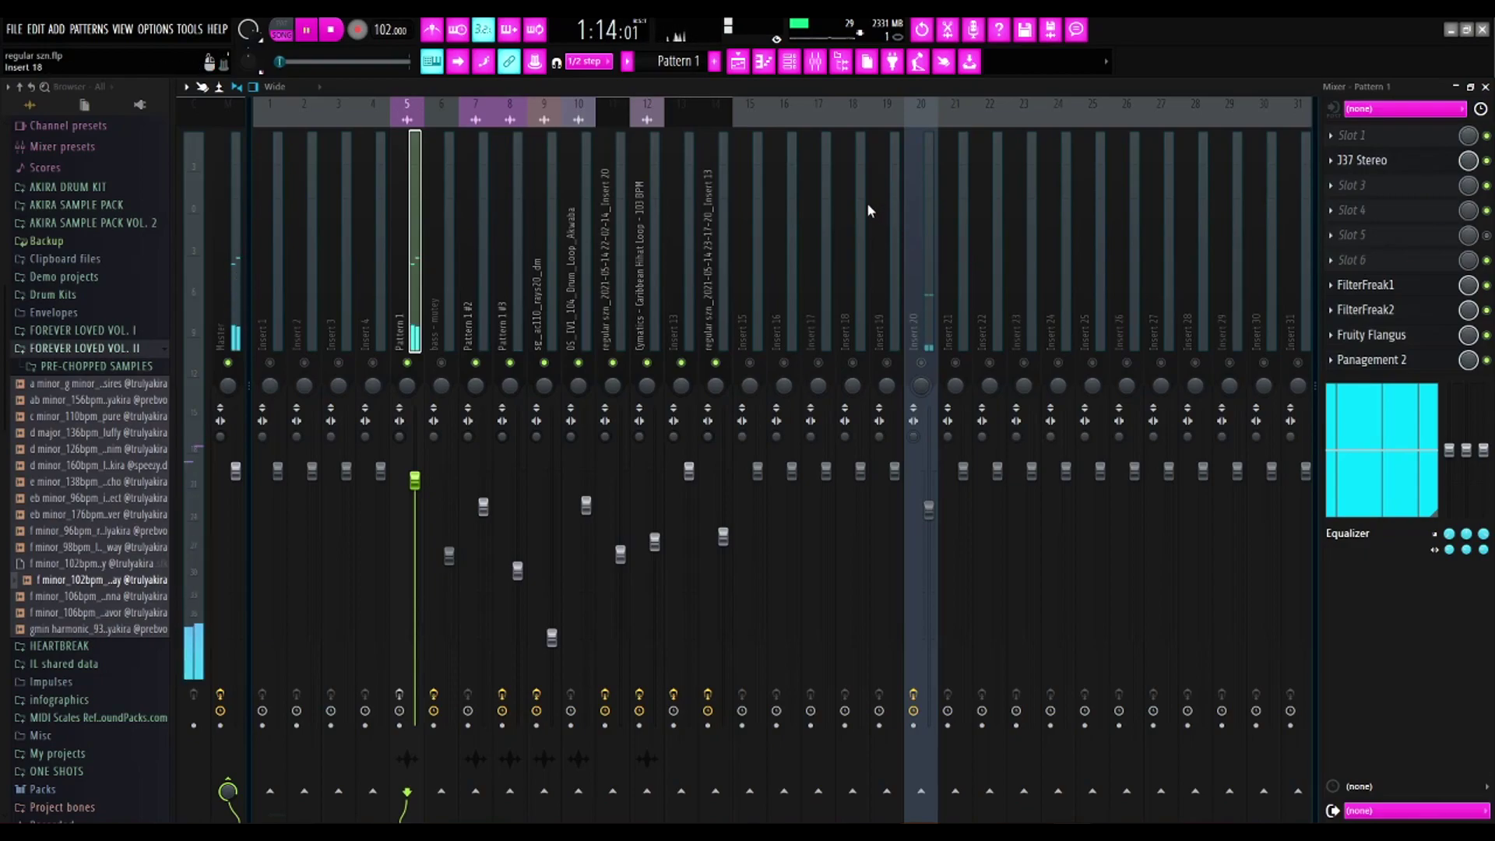
pyautogui.press('space')
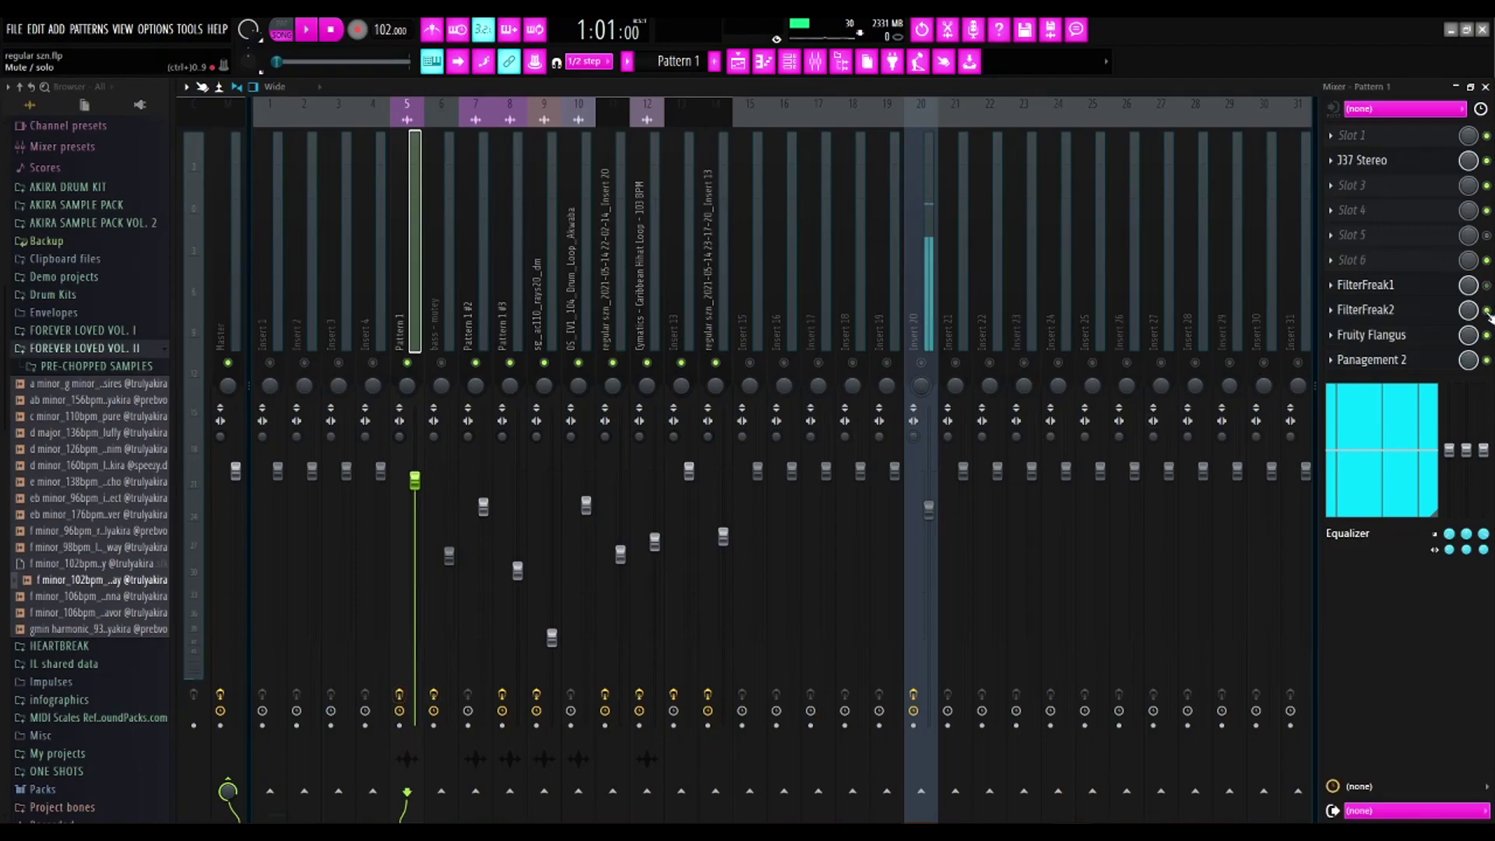
# Inspect the J37 Stereo tape effect on the Pattern 1 mixer track, close it and audition the melody.
pyautogui.click(1367, 159)
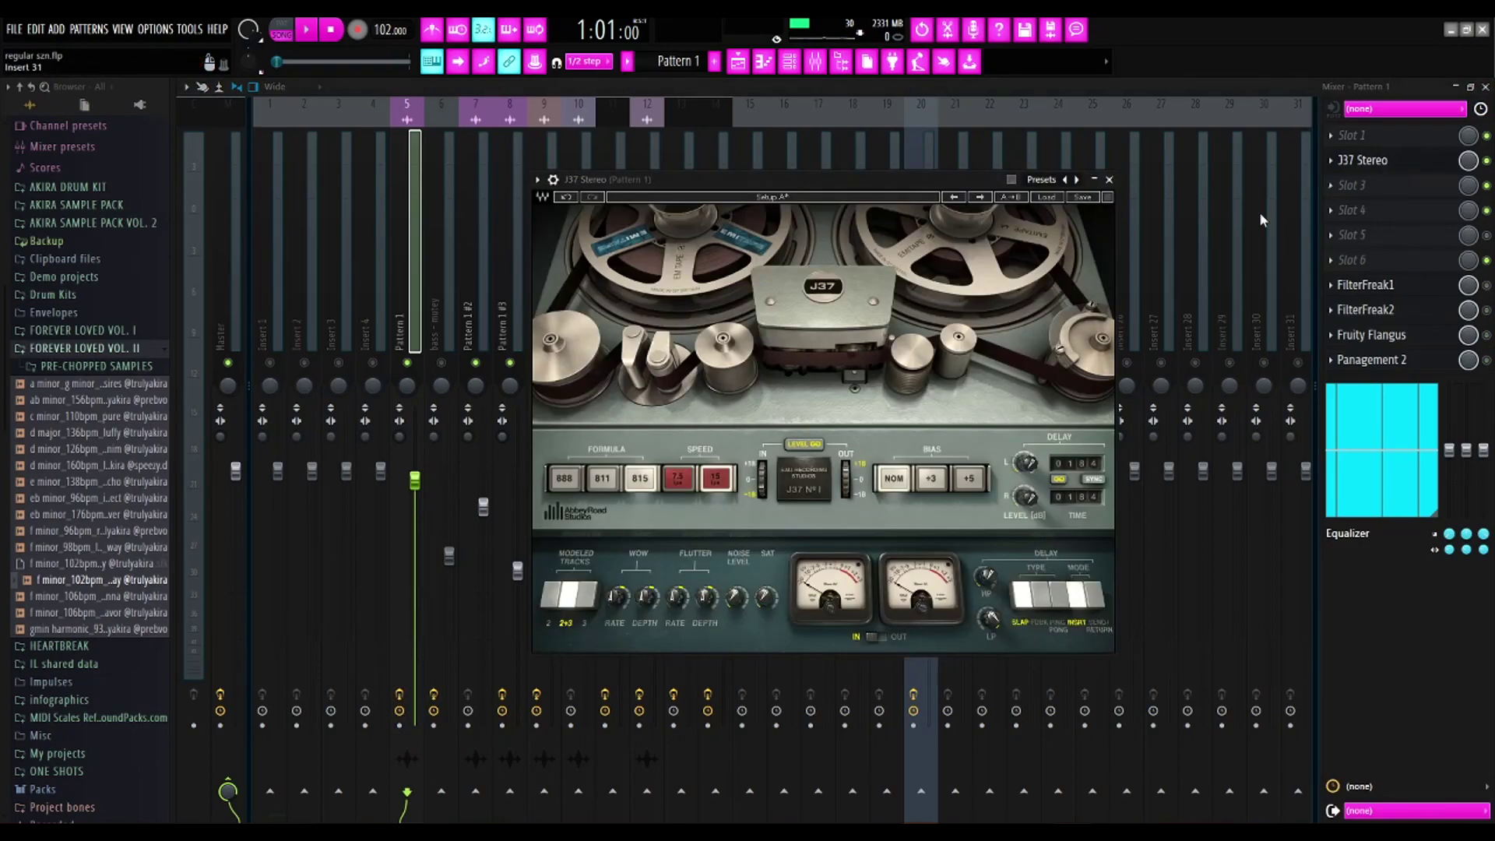
pyautogui.click(1109, 180)
pyautogui.press('space')
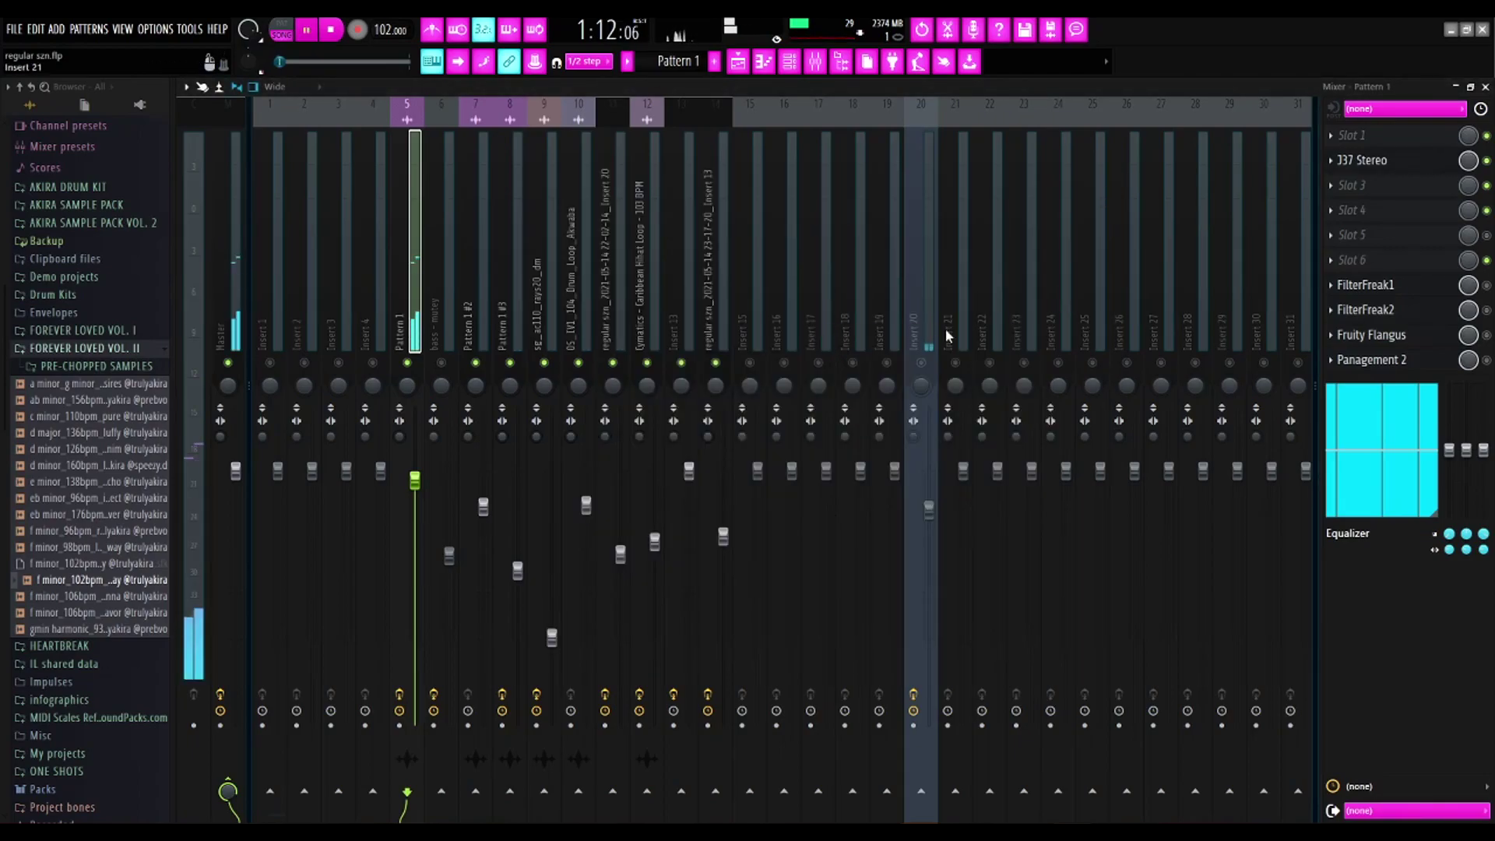
pyautogui.press('space')
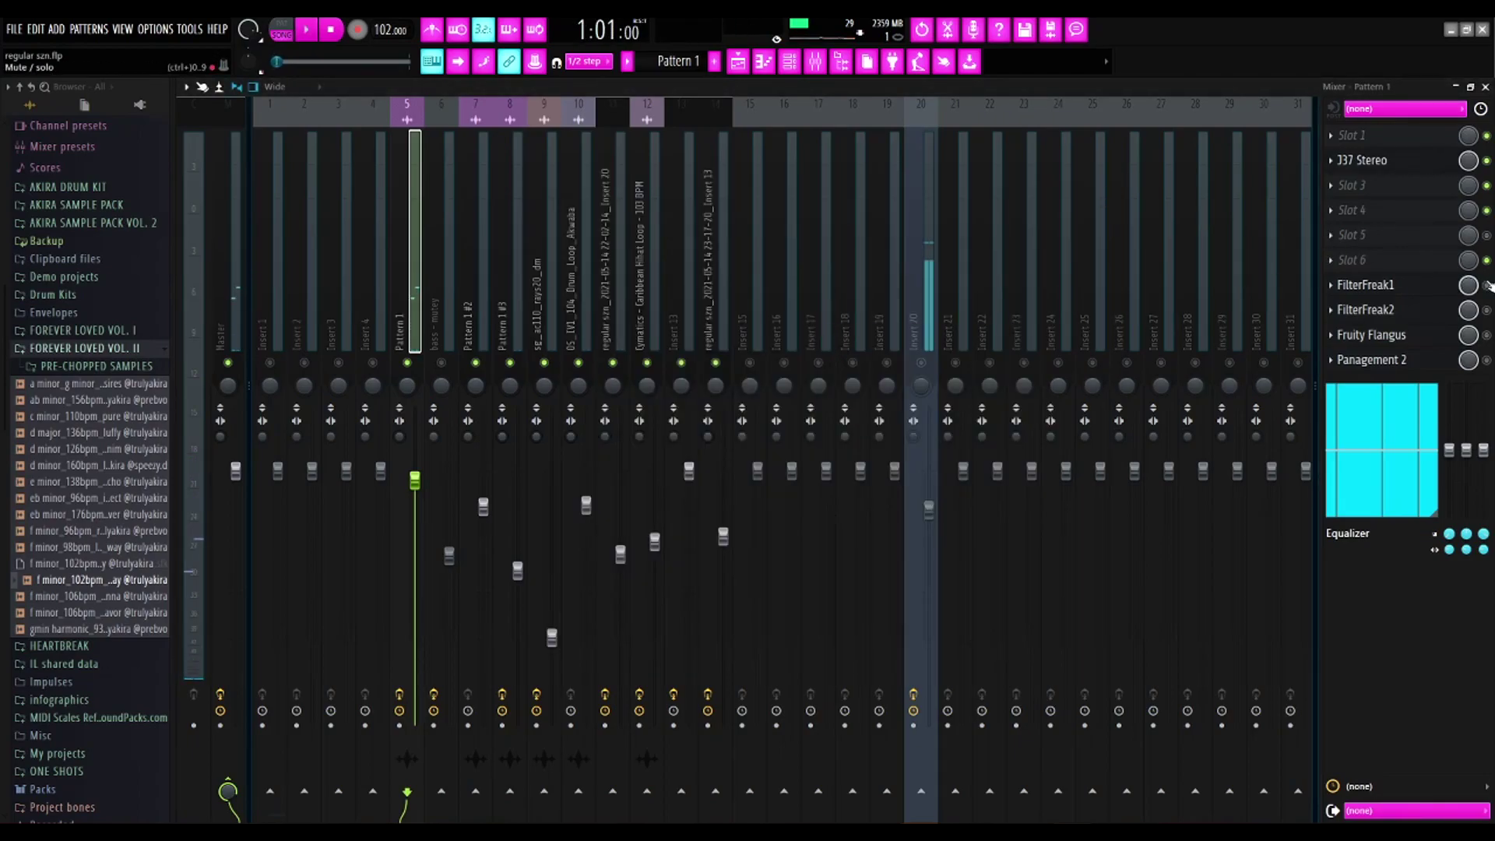
# Inspect FilterFreak1 with its Dirty Resonant DownSweep preset, close it and audition the melody with the filter.
pyautogui.click(1366, 285)
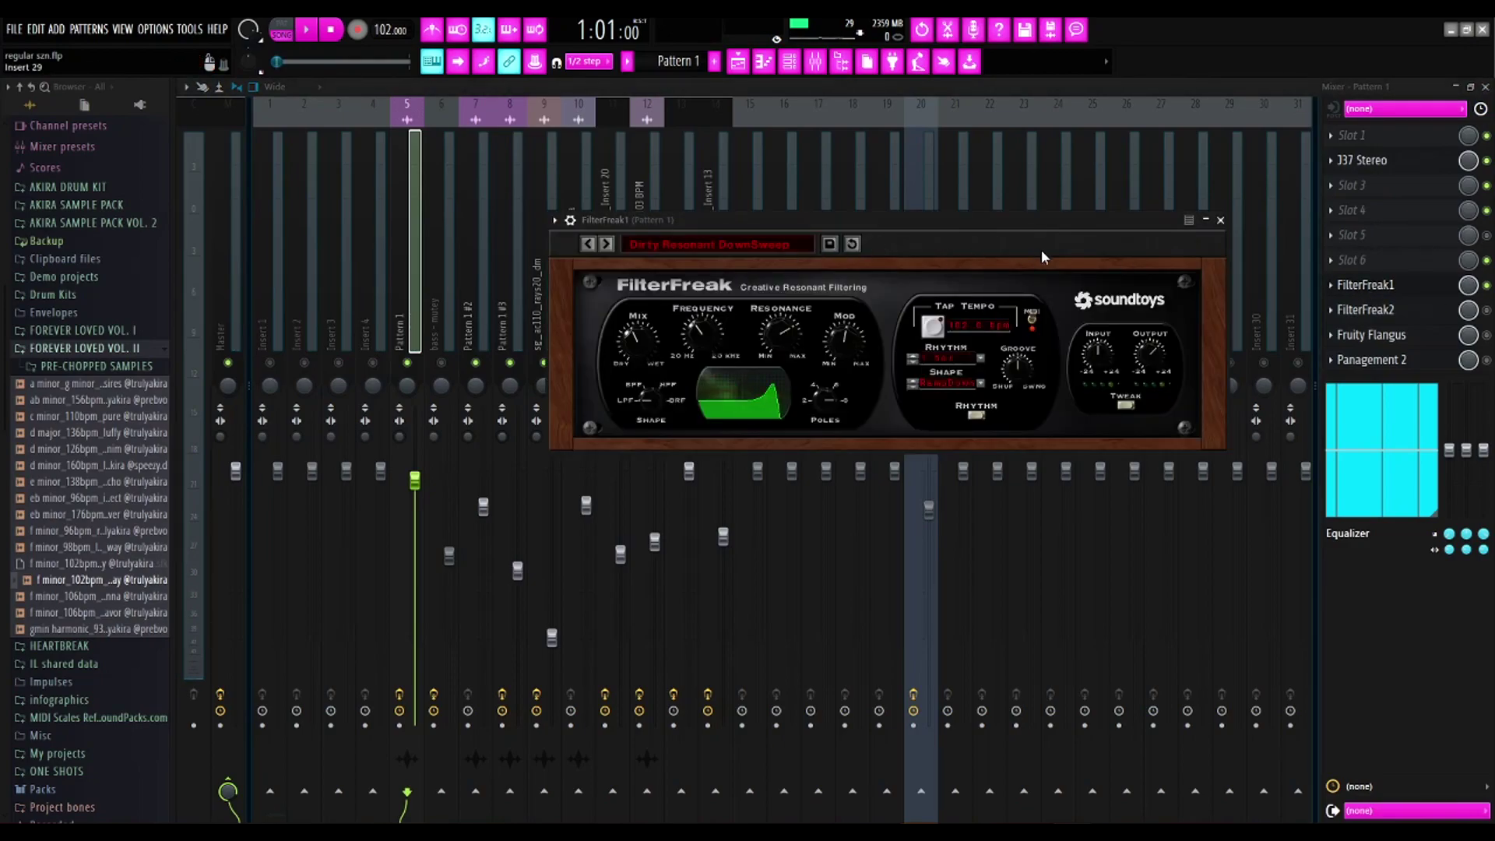
pyautogui.click(1220, 221)
pyautogui.press('space')
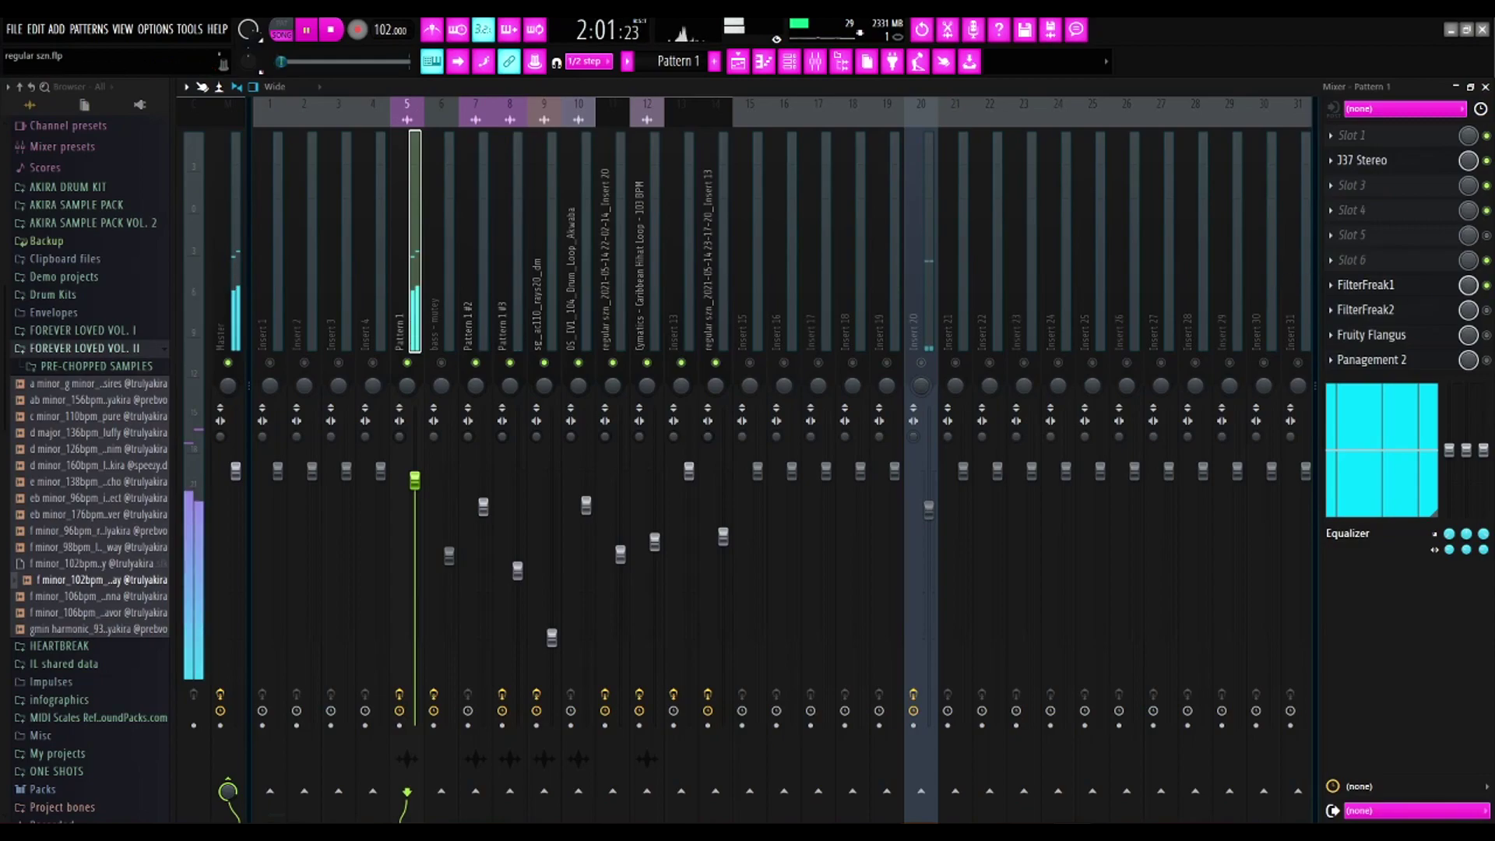
pyautogui.press('space')
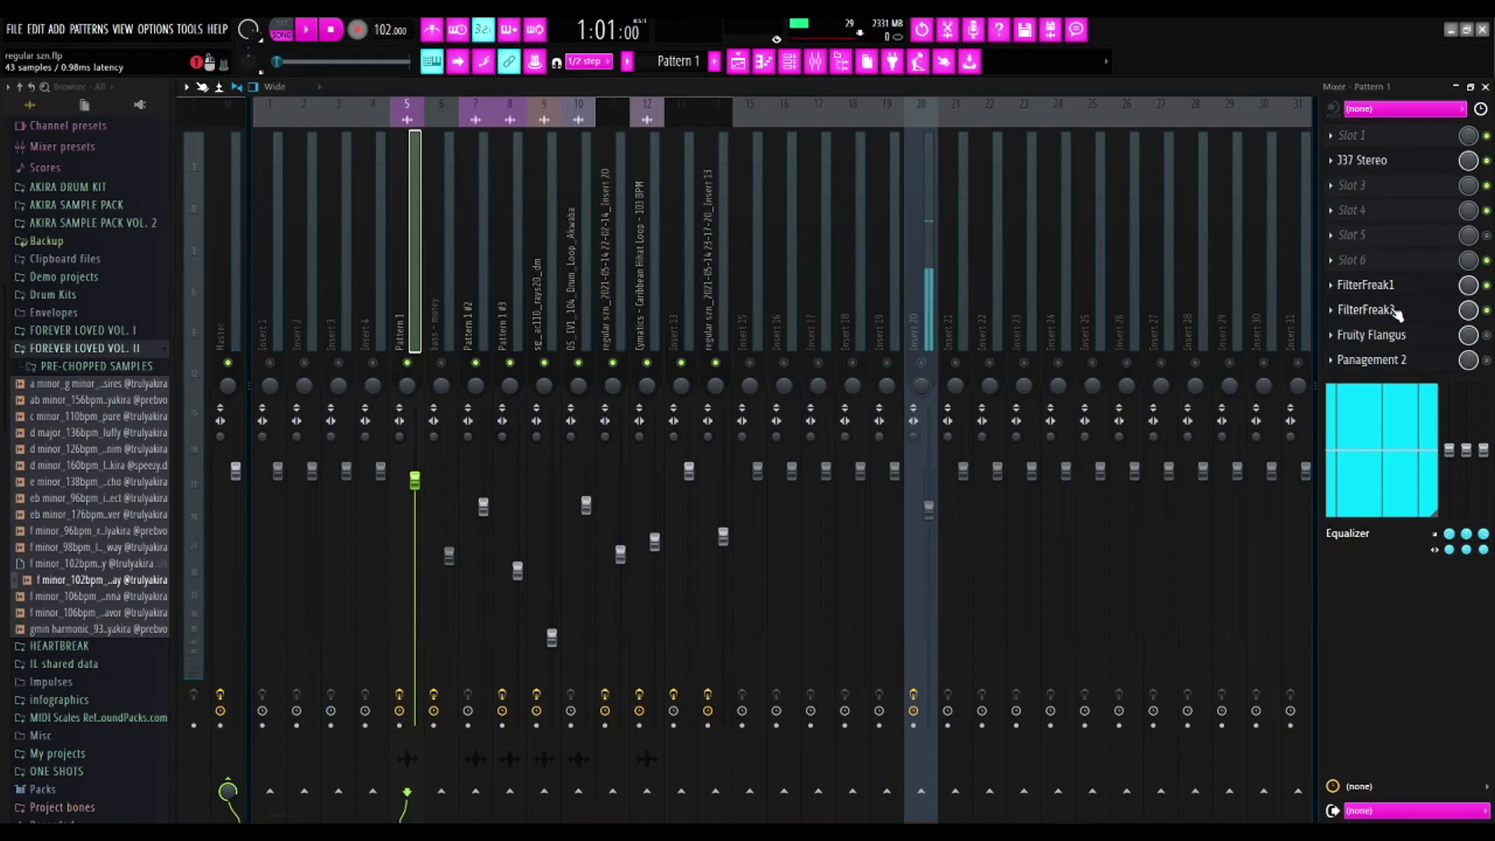
# Look through FilterFreak2's Rhythmic presets, close the effect without changing the preset and audition the melody.
pyautogui.click(1398, 314)
pyautogui.click(440, 236)
pyautogui.moveTo(615, 249)
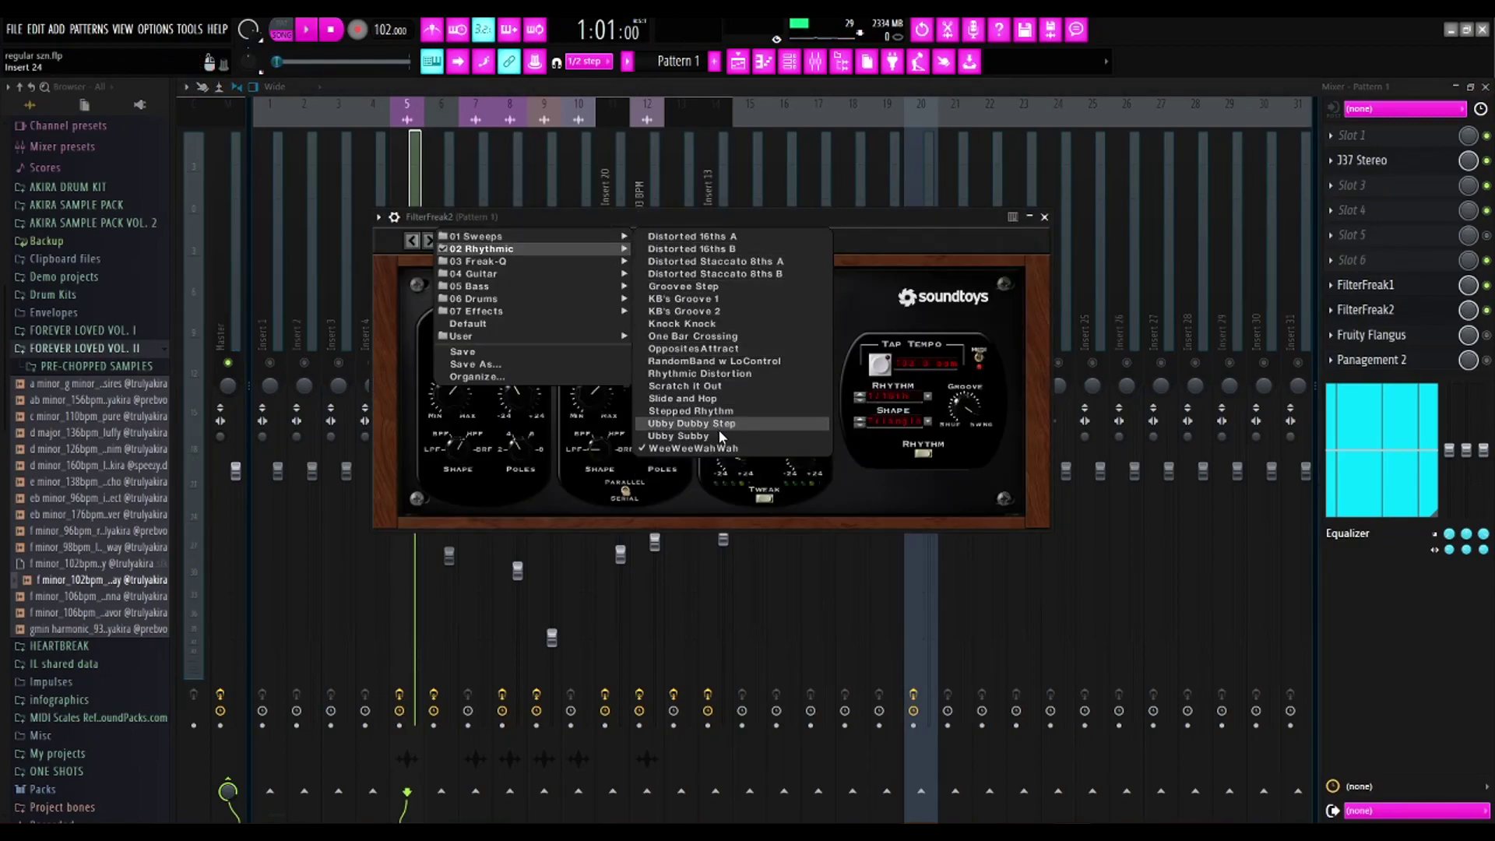
pyautogui.click(1044, 218)
pyautogui.press('space')
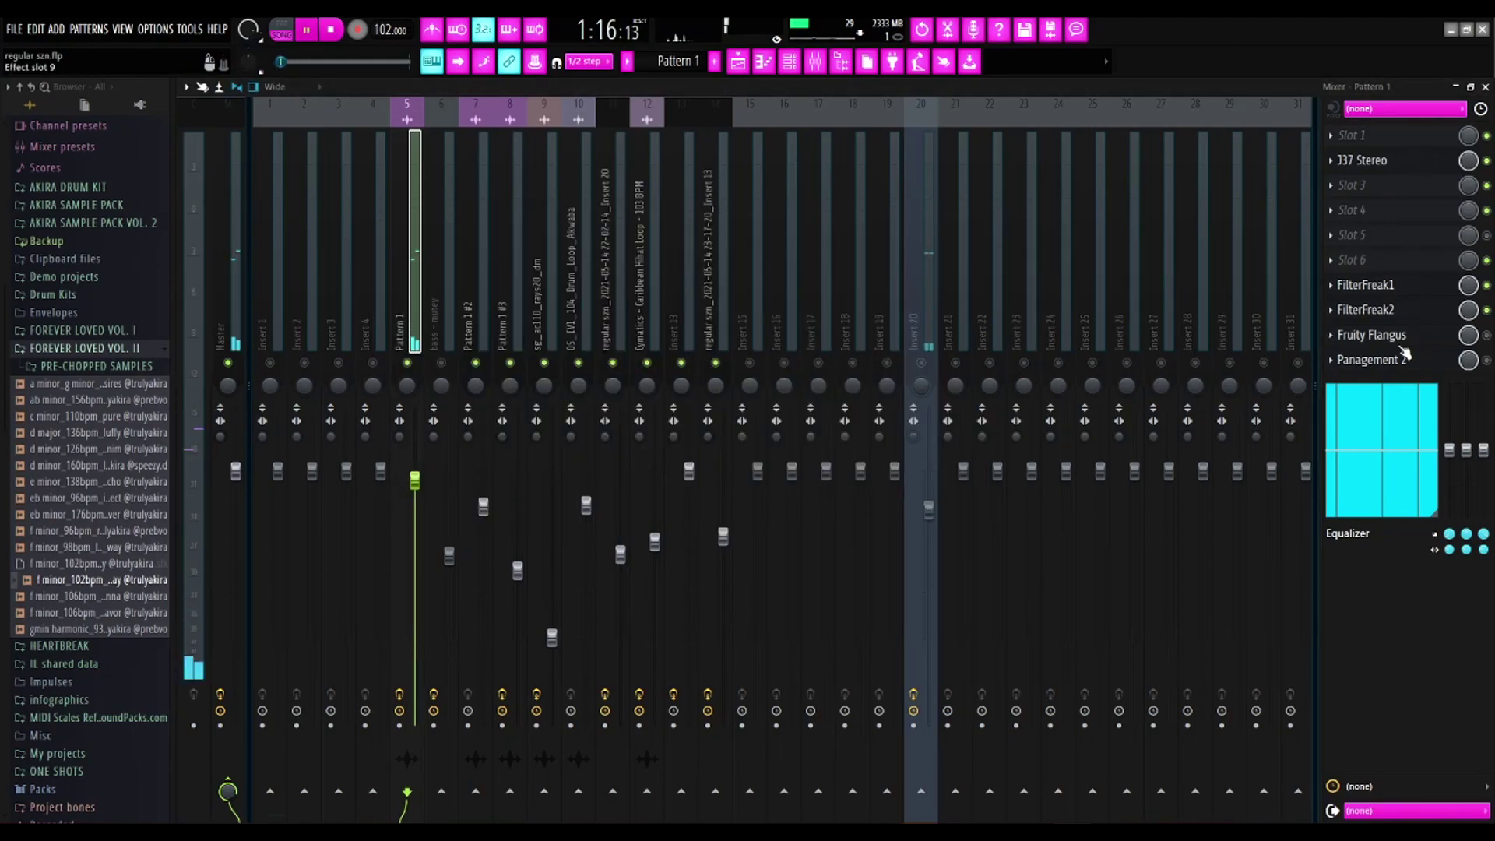
pyautogui.press('space')
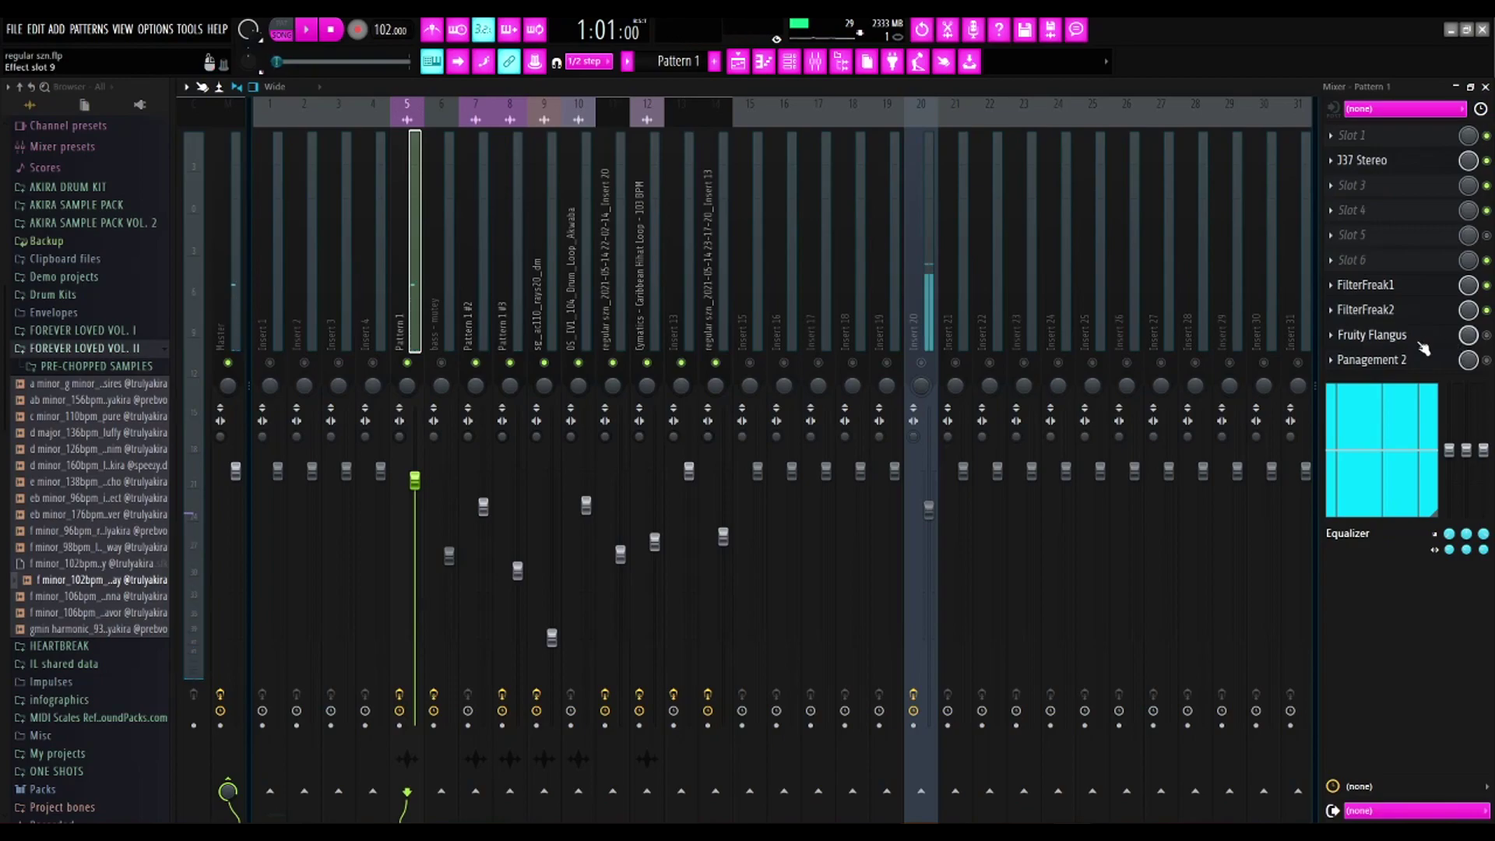
# Inspect the Fruity Flangus settings on the Pattern 1 mixer track, close them and audition the melody.
pyautogui.click(1390, 336)
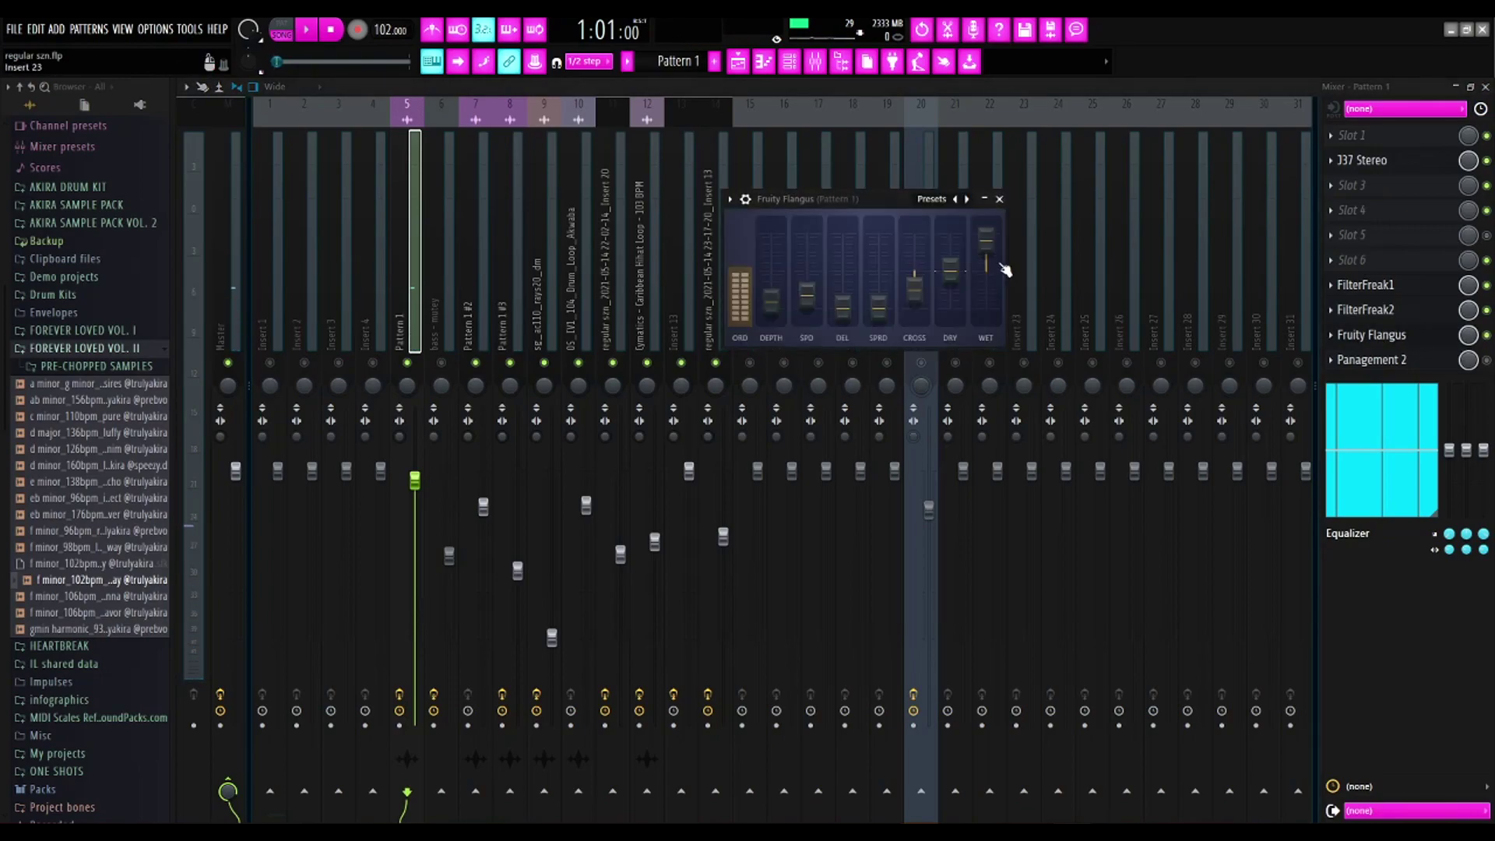
pyautogui.click(1001, 199)
pyautogui.press('space')
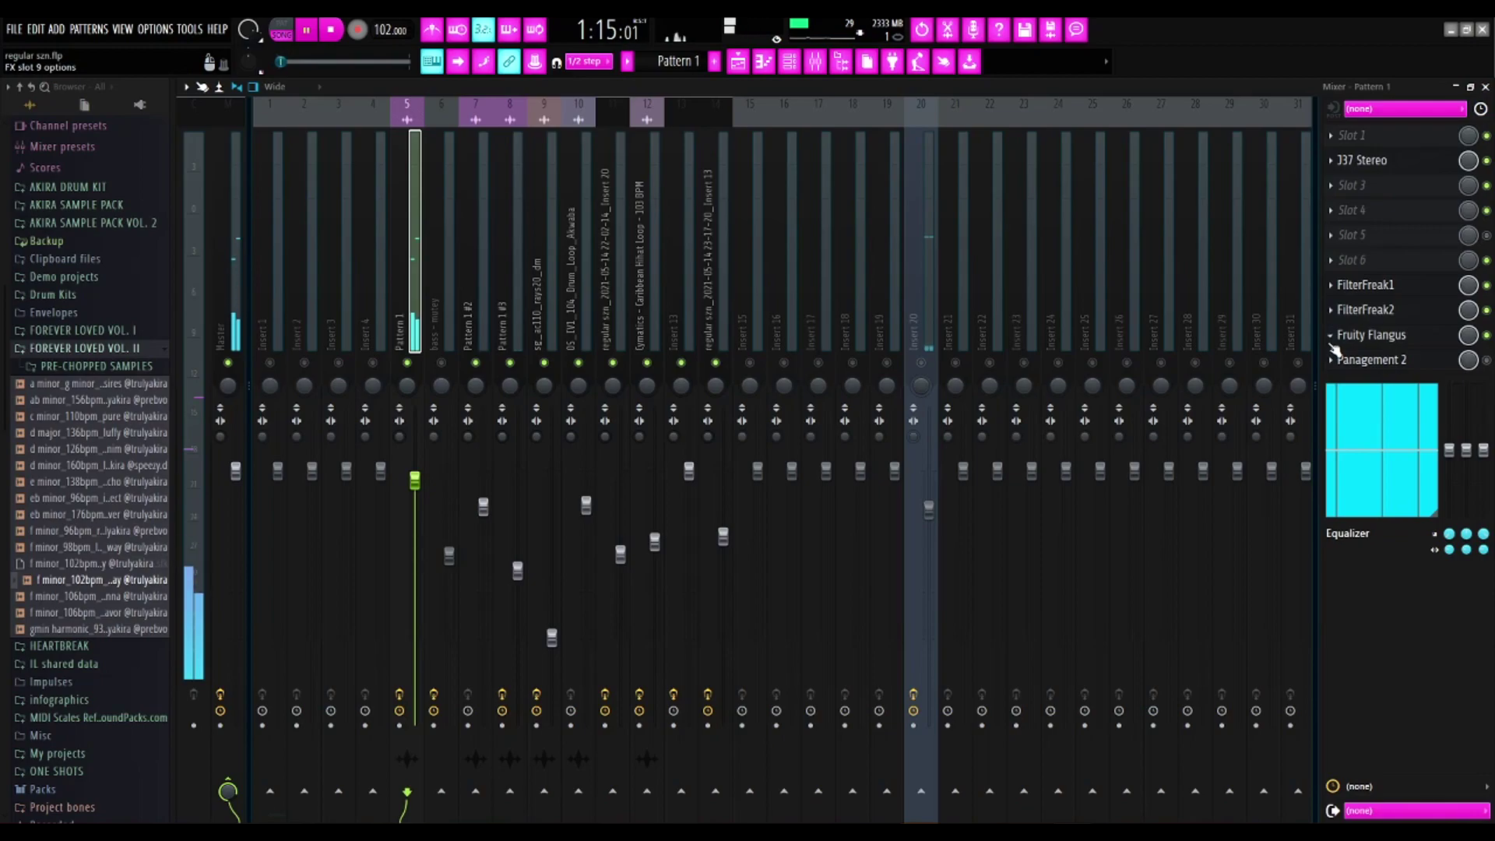
pyautogui.press('space')
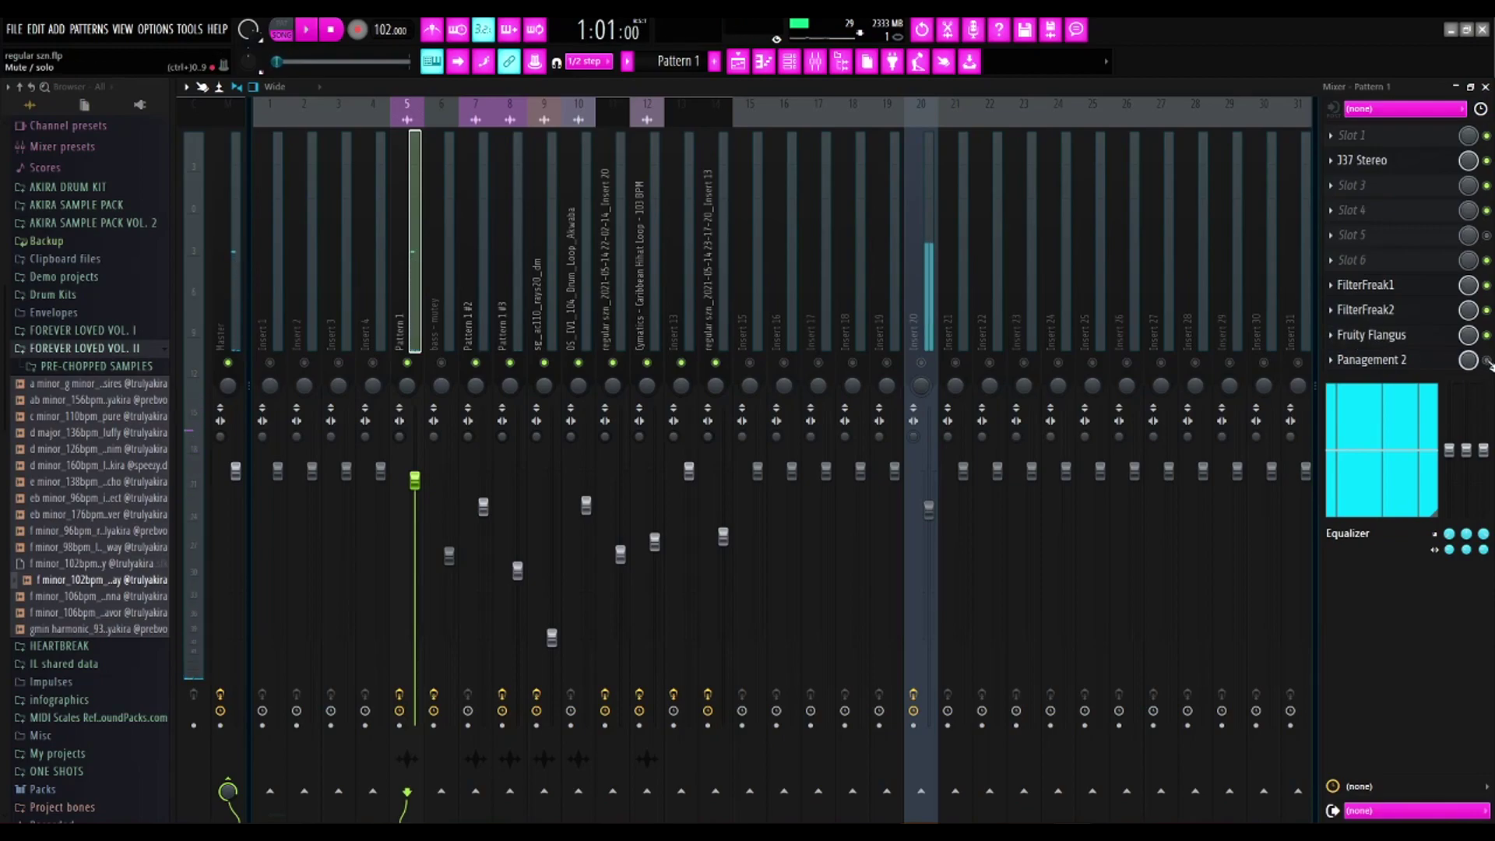
# Check the Back And Forth entry among Panagement 2's presets, close the effect and audition the full effect chain.
pyautogui.click(1390, 360)
pyautogui.click(896, 263)
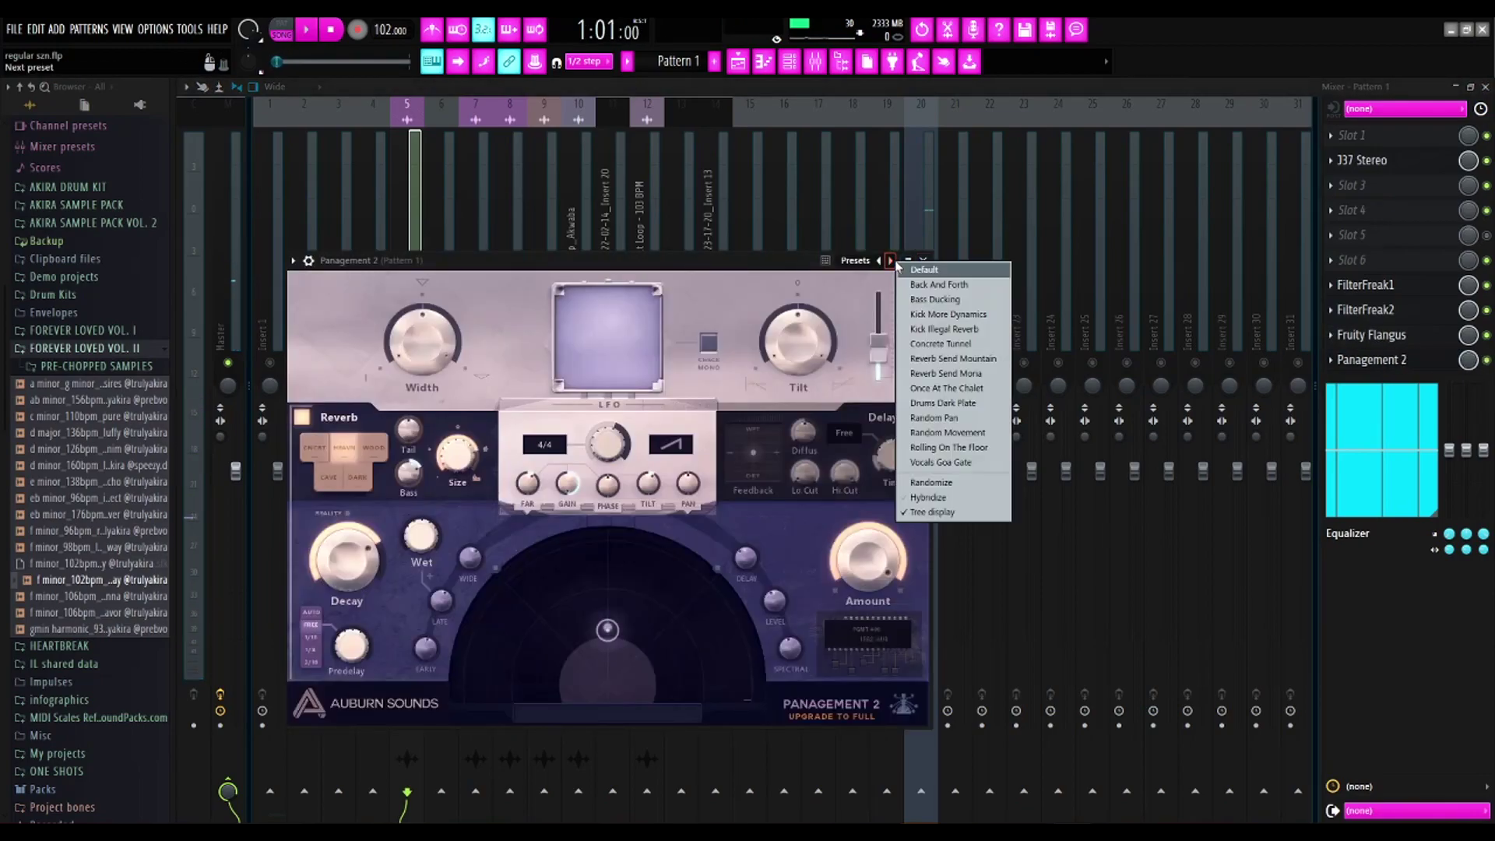
pyautogui.click(937, 278)
pyautogui.click(924, 262)
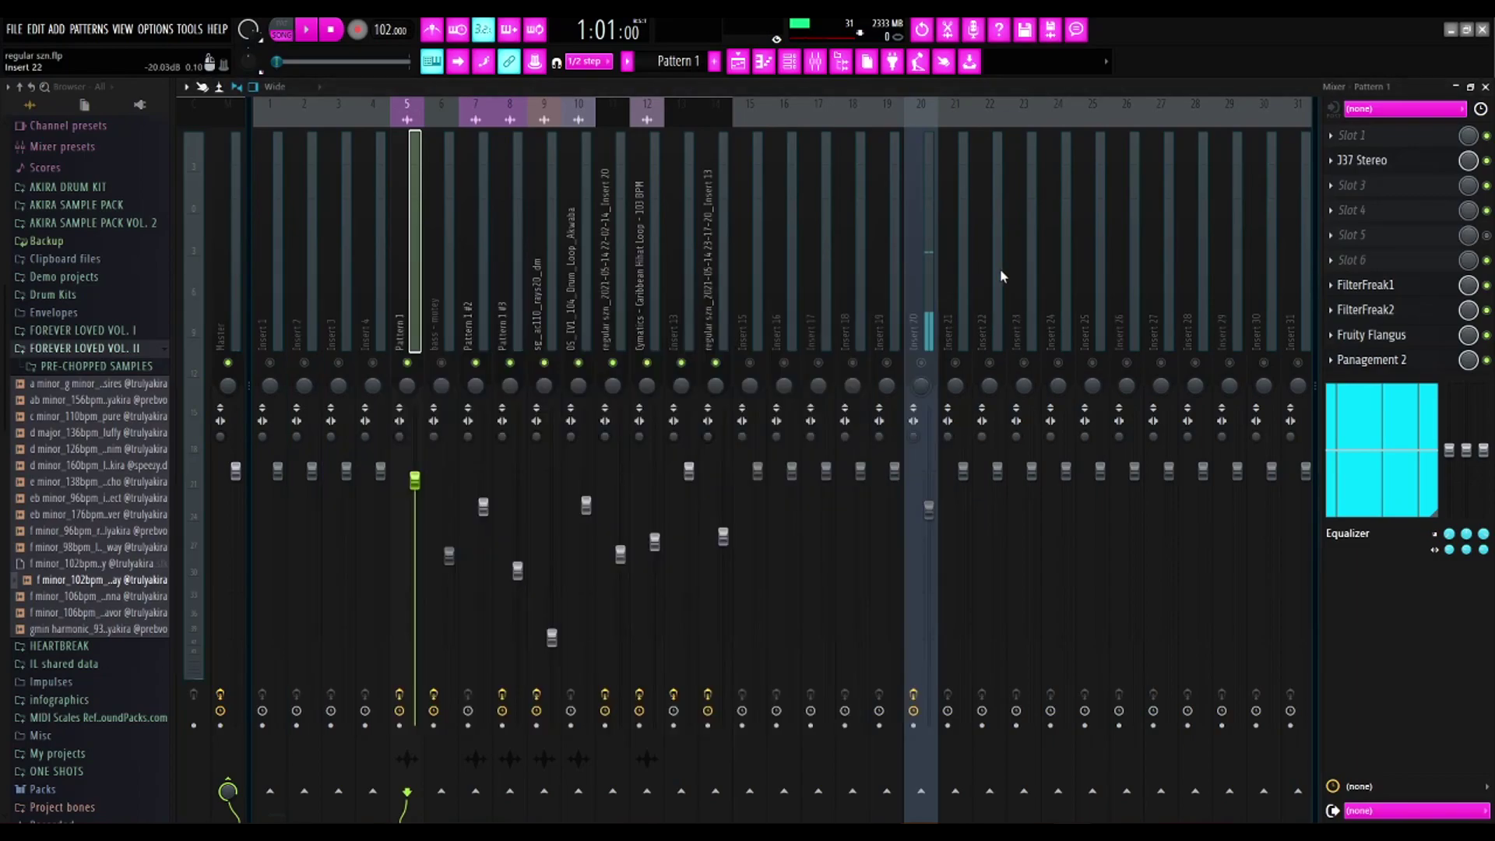
pyautogui.press('space')
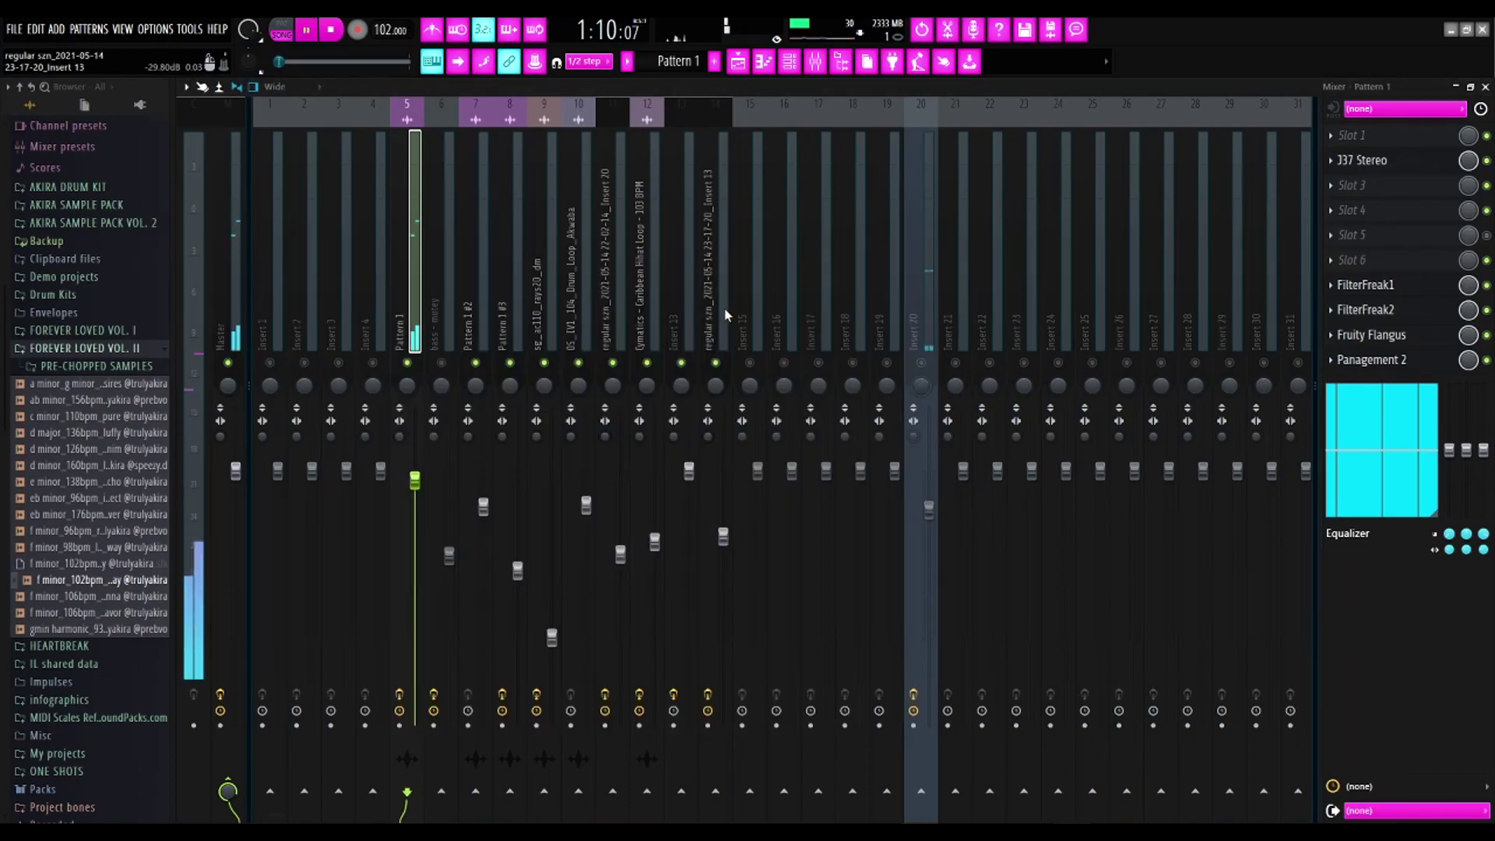
pyautogui.press('space')
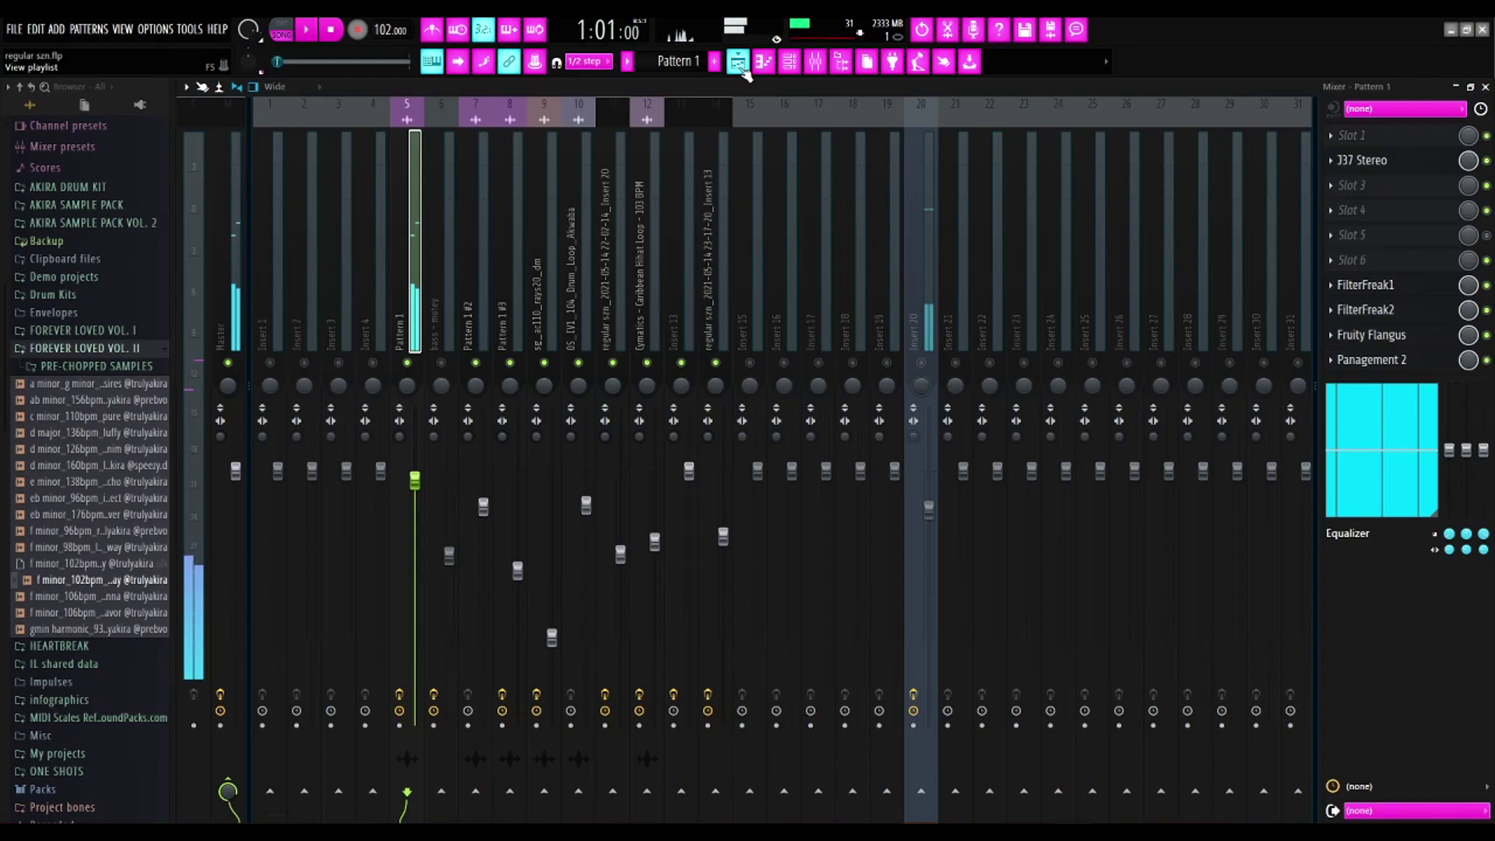
# Return to the playlist, place the playhead at the start of the first Track 4 clip and unmute Track 4.
pyautogui.press('F5')
pyautogui.moveTo(704, 122); pyautogui.dragTo(666, 128)
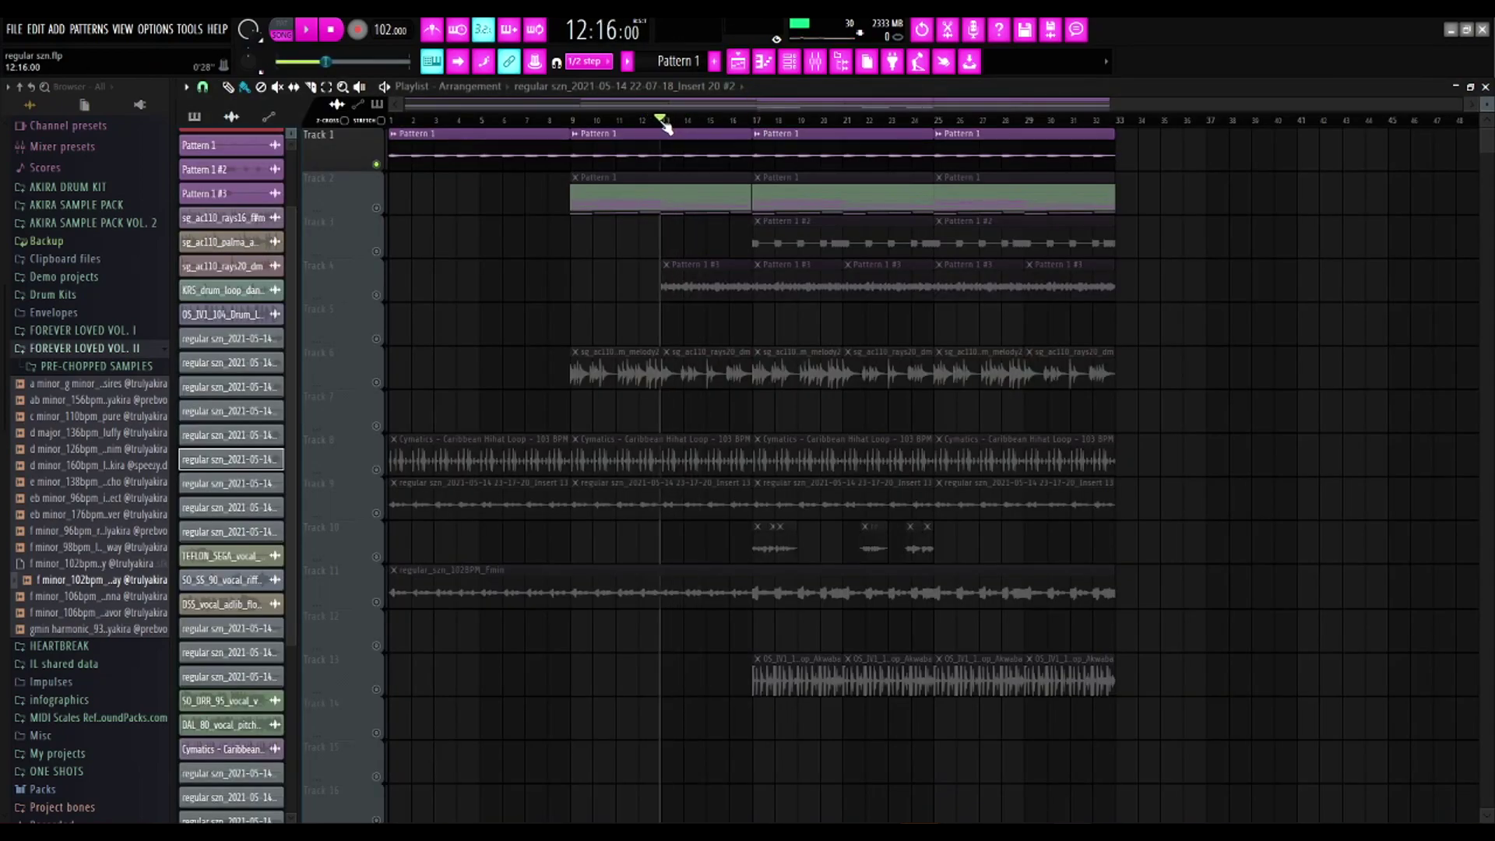
pyautogui.click(377, 296)
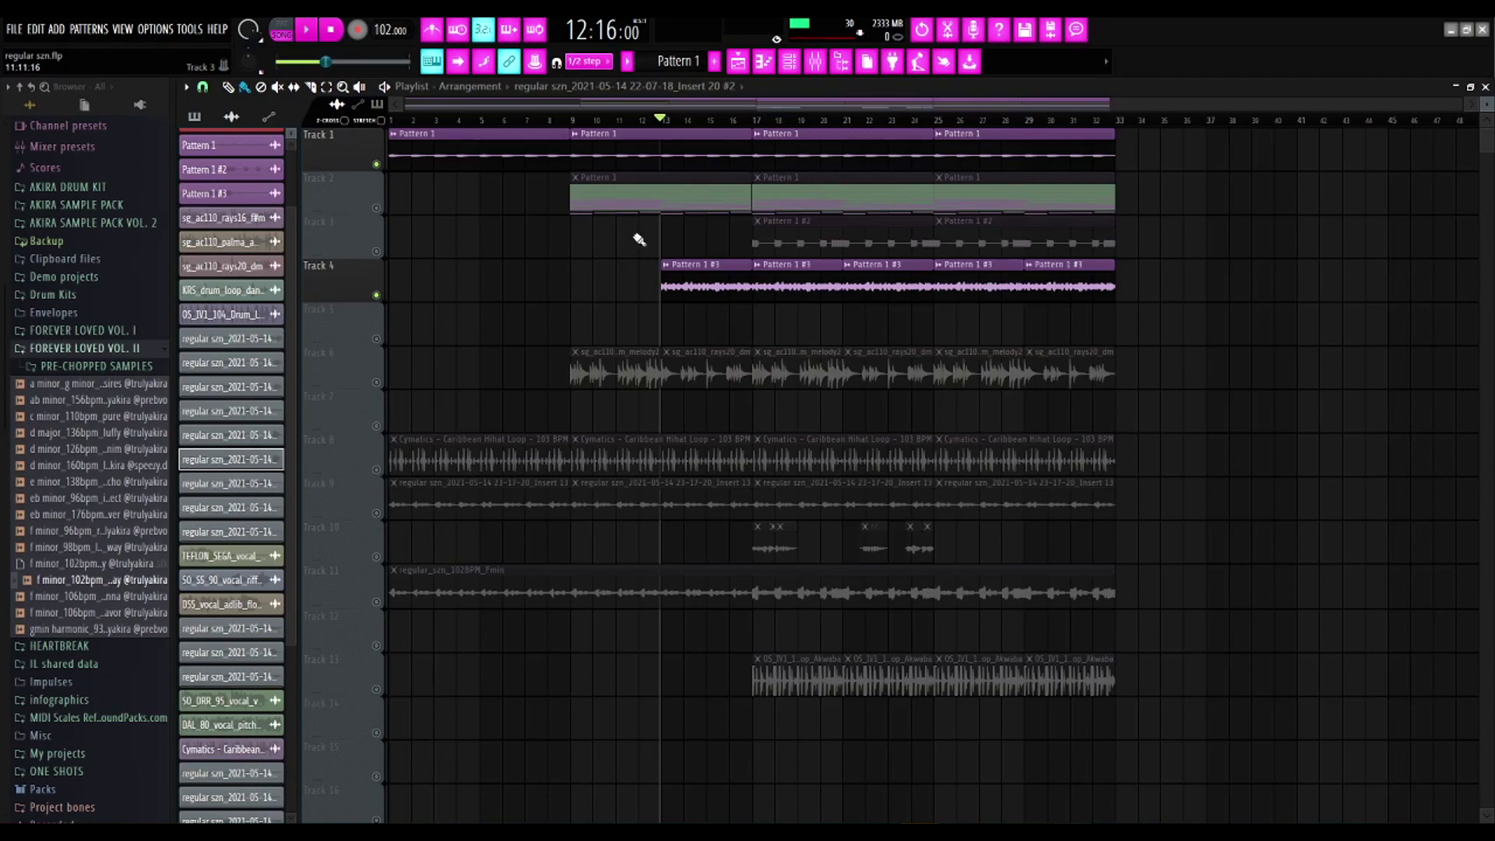
# Inspect the channel settings of "key - the truth" and view its arpeggio notes in the piano roll.
pyautogui.click(790, 61)
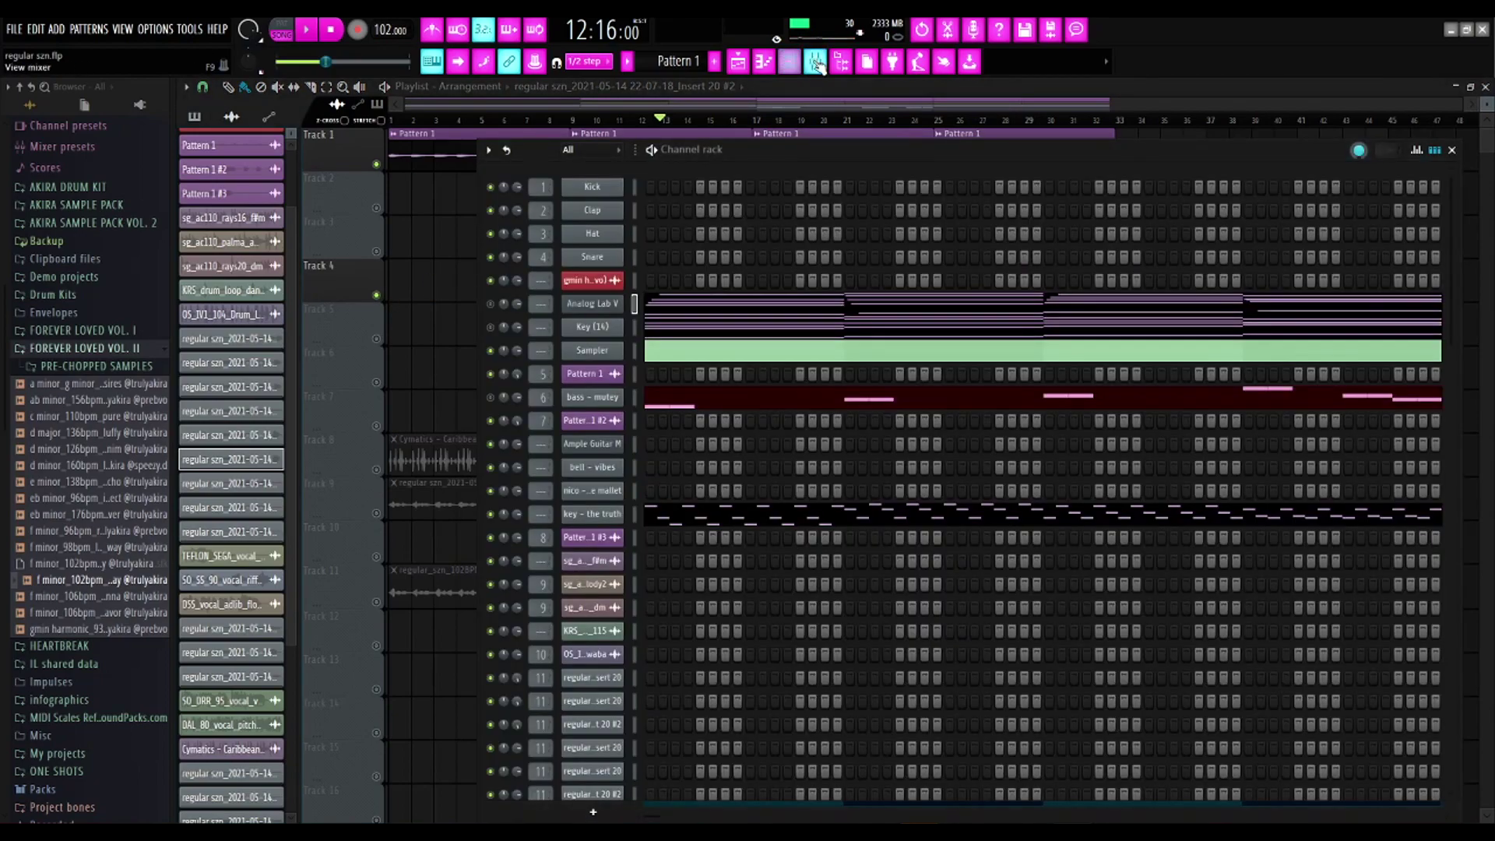
pyautogui.click(605, 517)
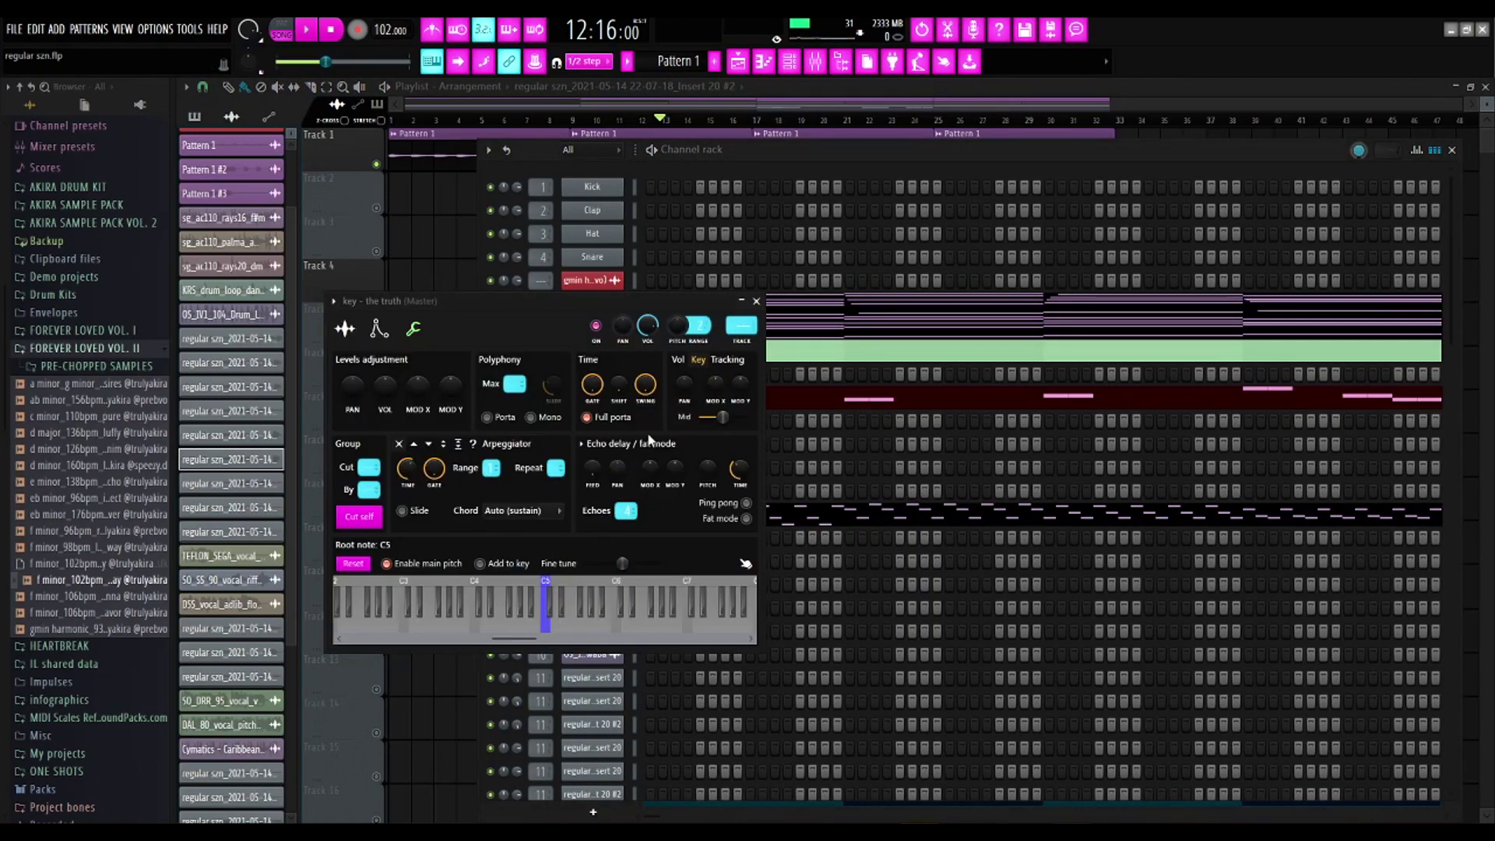
pyautogui.click(756, 302)
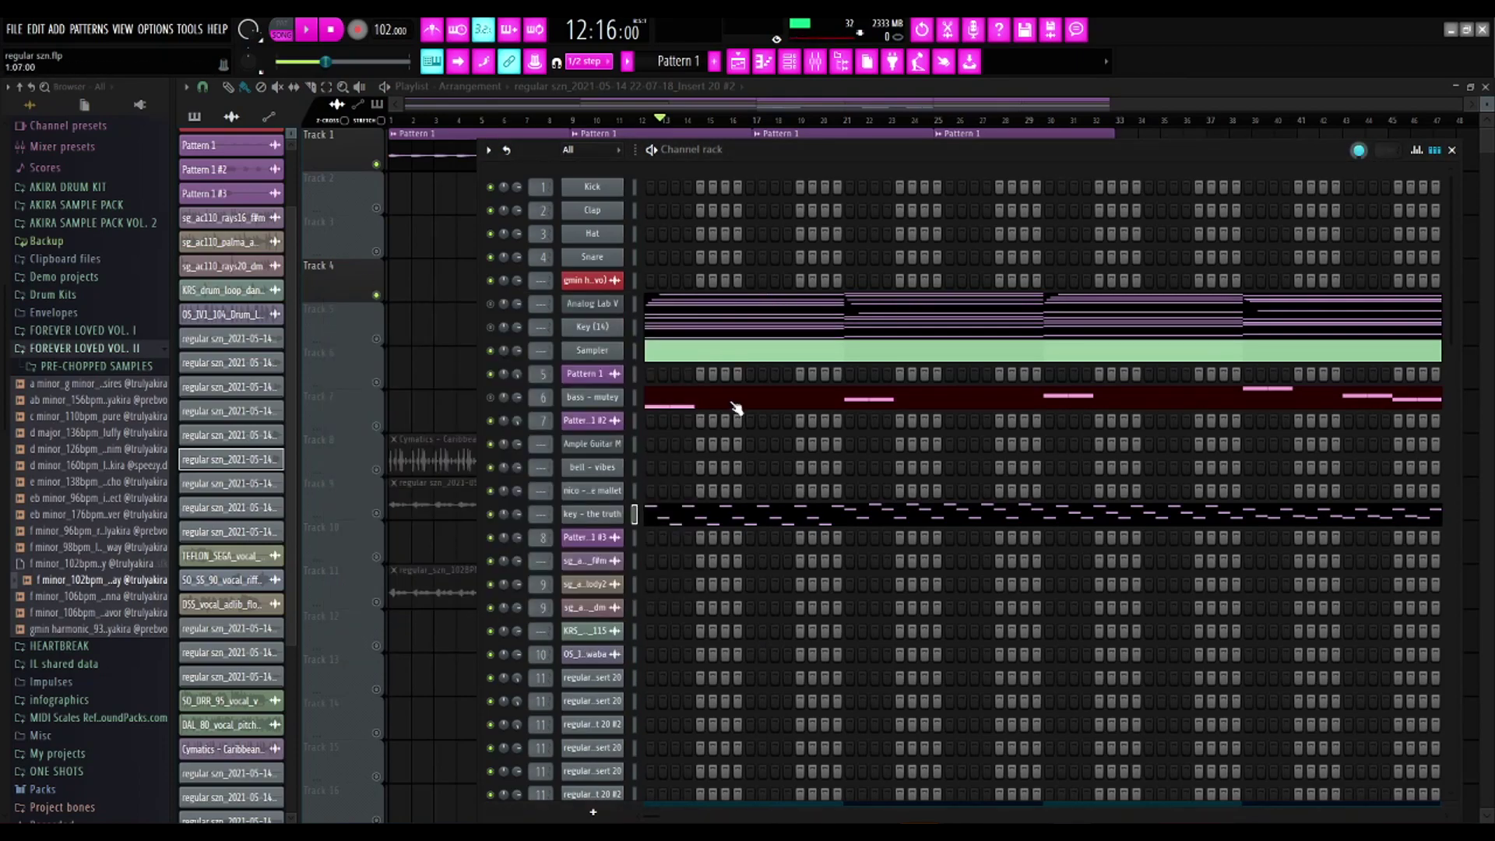
pyautogui.click(729, 519)
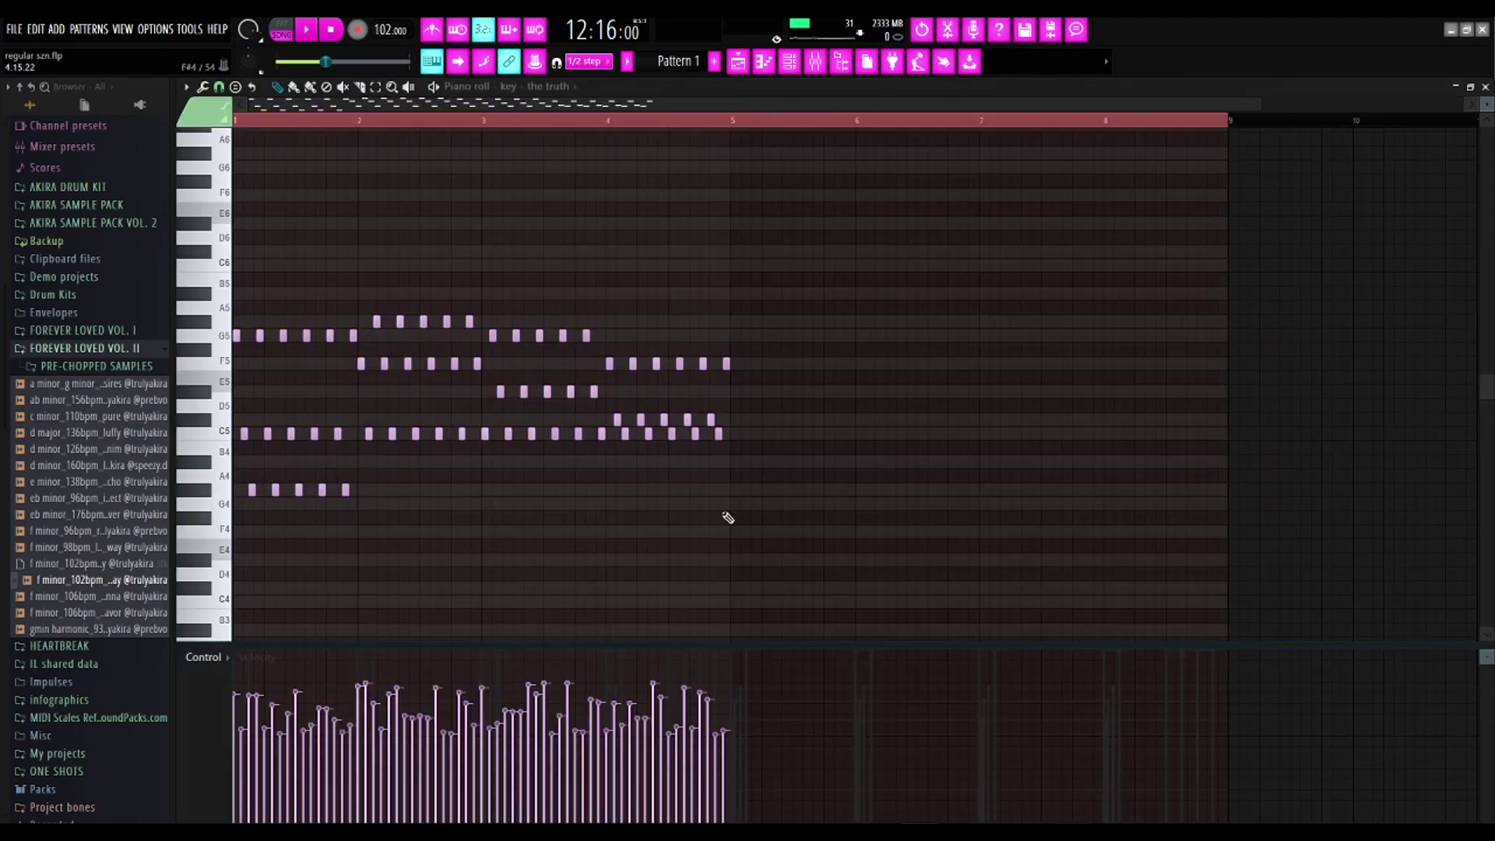
# Examine the Analog Lab V chord progression in the piano roll, from the upper chord notes down to the bass notes.
pyautogui.click(789, 61)
pyautogui.click(854, 305)
pyautogui.scroll(-9, 655, 434)
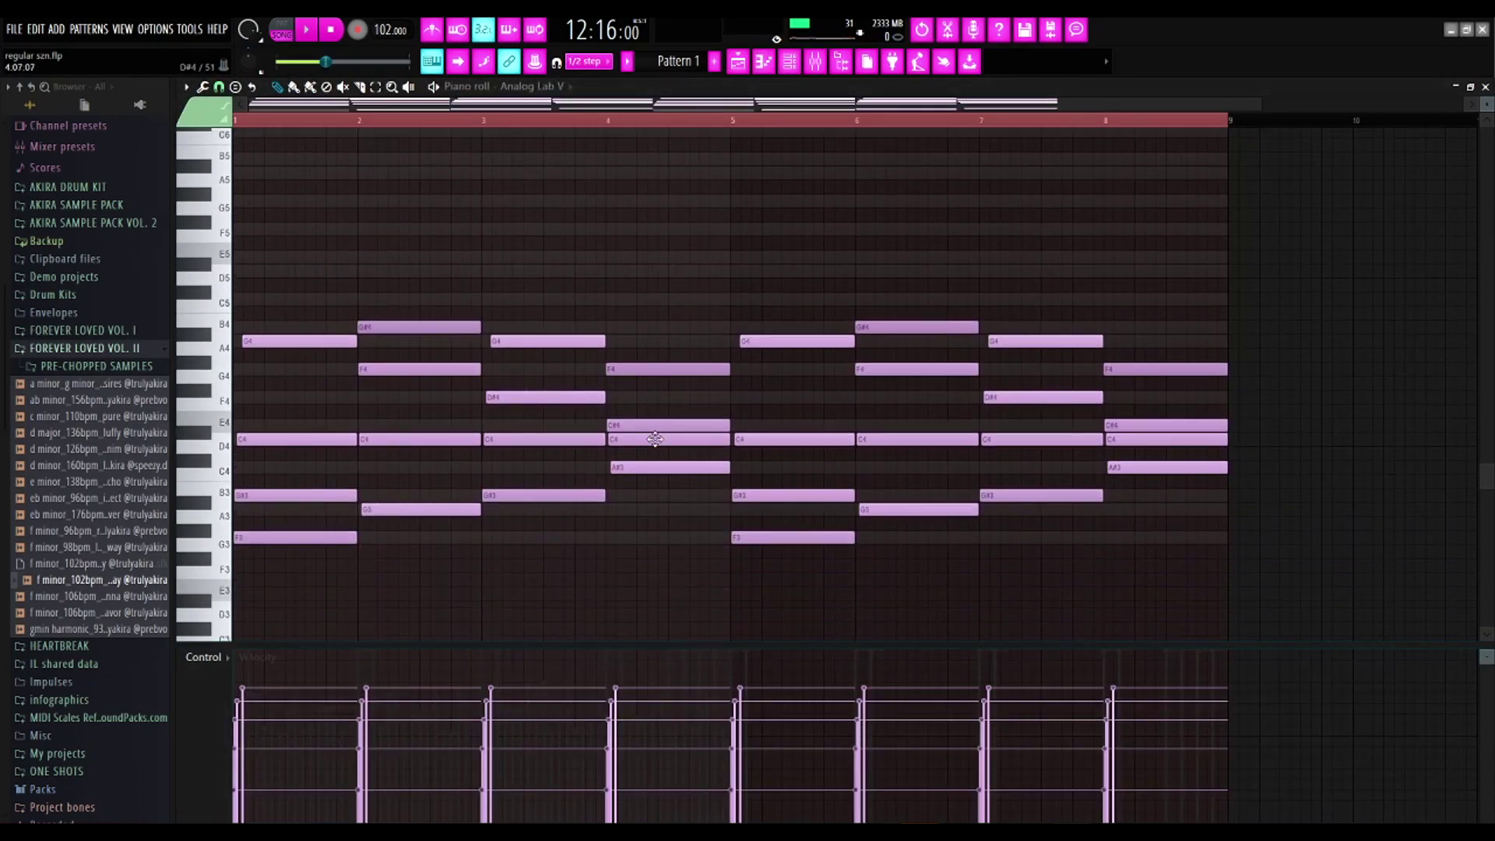
pyautogui.keyDown('ctrl'); pyautogui.scroll(-1, 656, 437); pyautogui.keyUp('ctrl')
pyautogui.keyDown('ctrl'); pyautogui.scroll(-1, 656, 437); pyautogui.keyUp('ctrl')
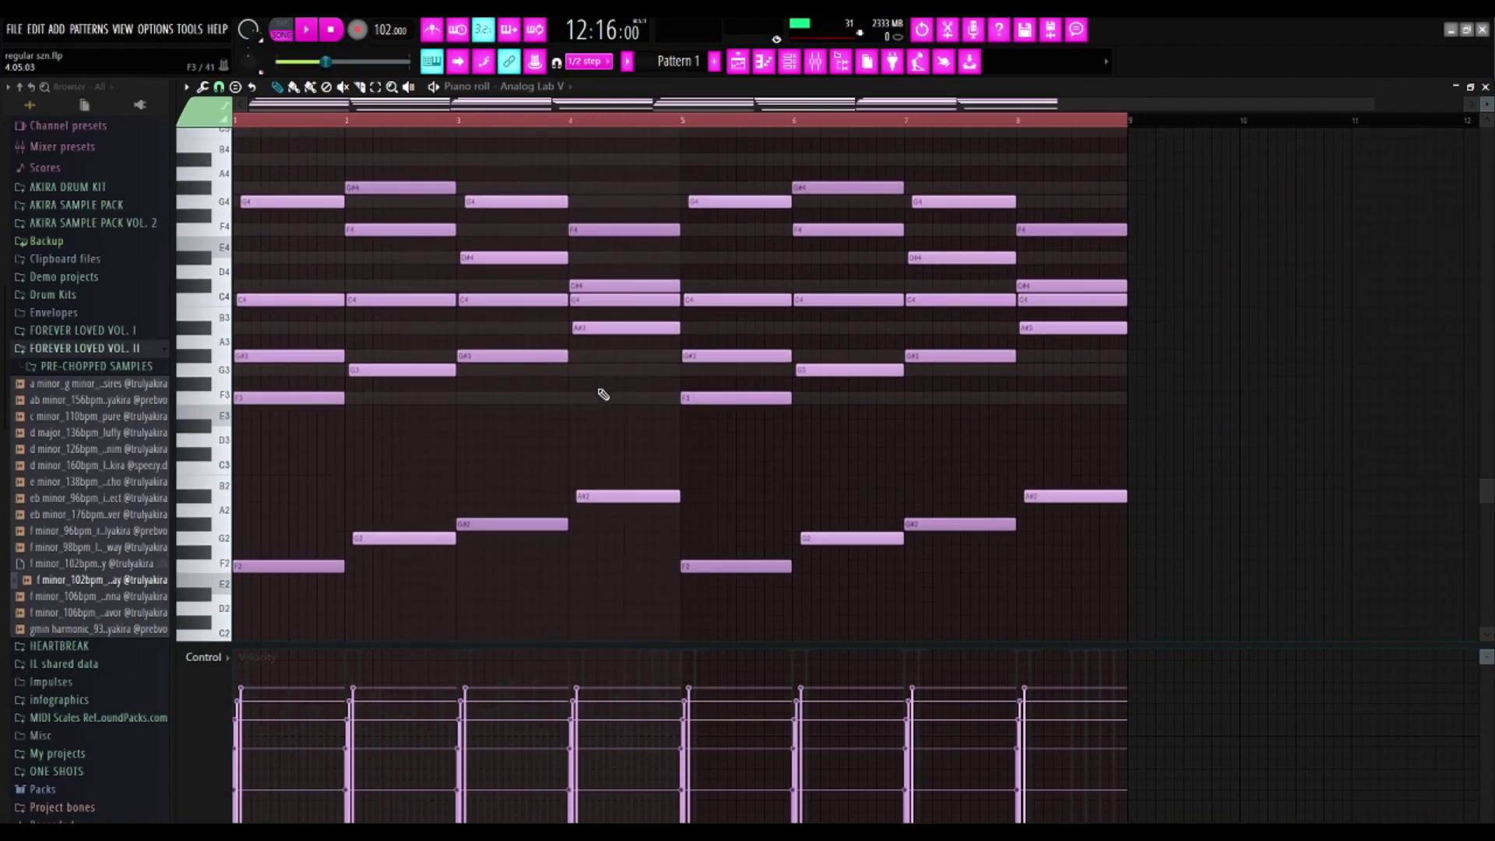
pyautogui.scroll(1, 600, 393)
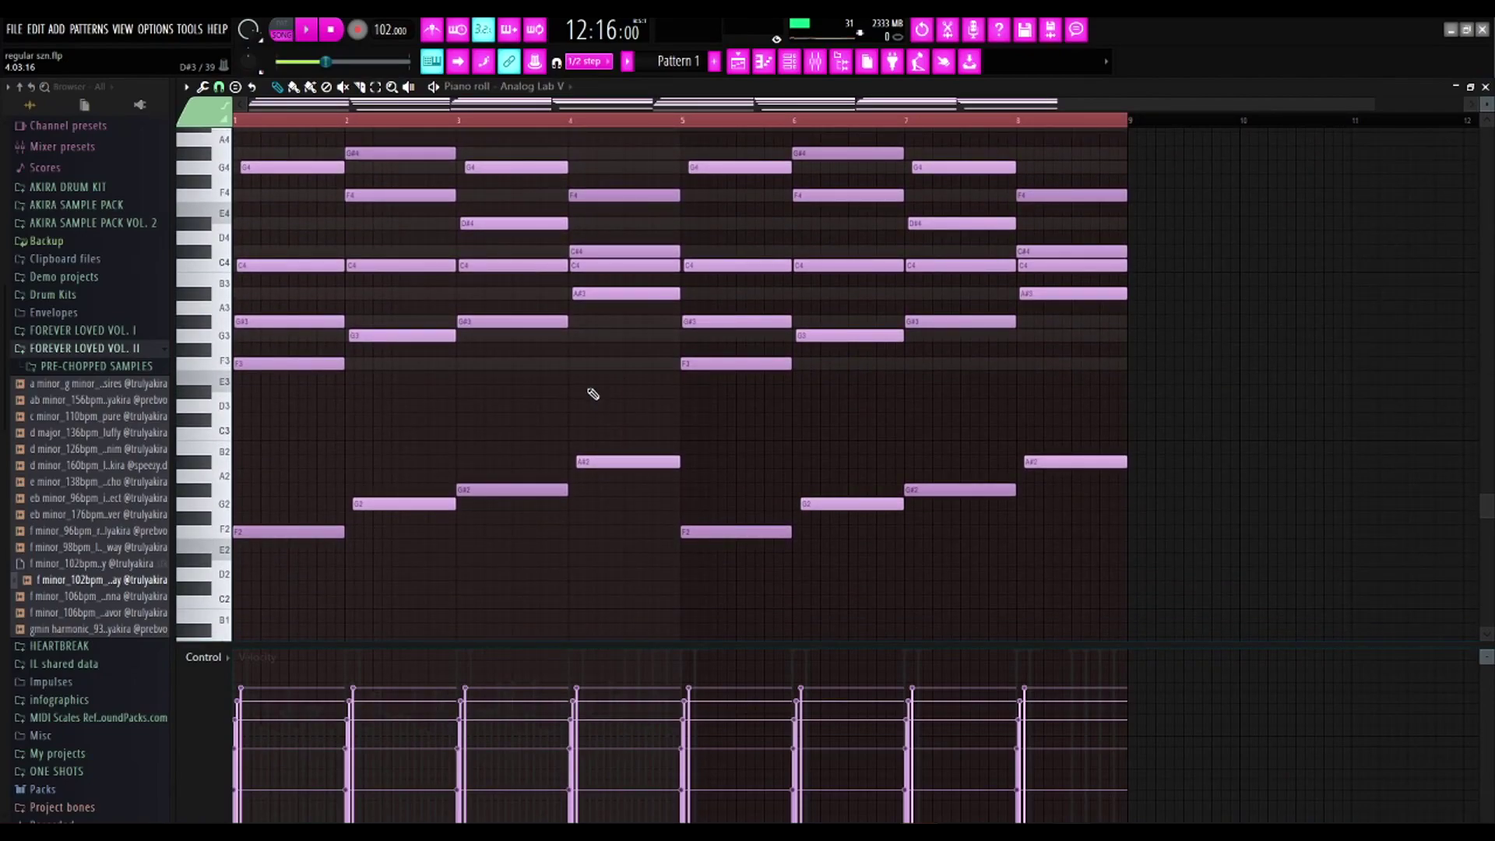
pyautogui.keyDown('ctrl'); pyautogui.scroll(2, 562, 393); pyautogui.keyUp('ctrl')
pyautogui.keyDown('ctrl'); pyautogui.scroll(1, 682, 224); pyautogui.keyUp('ctrl')
pyautogui.keyDown('ctrl'); pyautogui.scroll(-3, 688, 233); pyautogui.keyUp('ctrl')
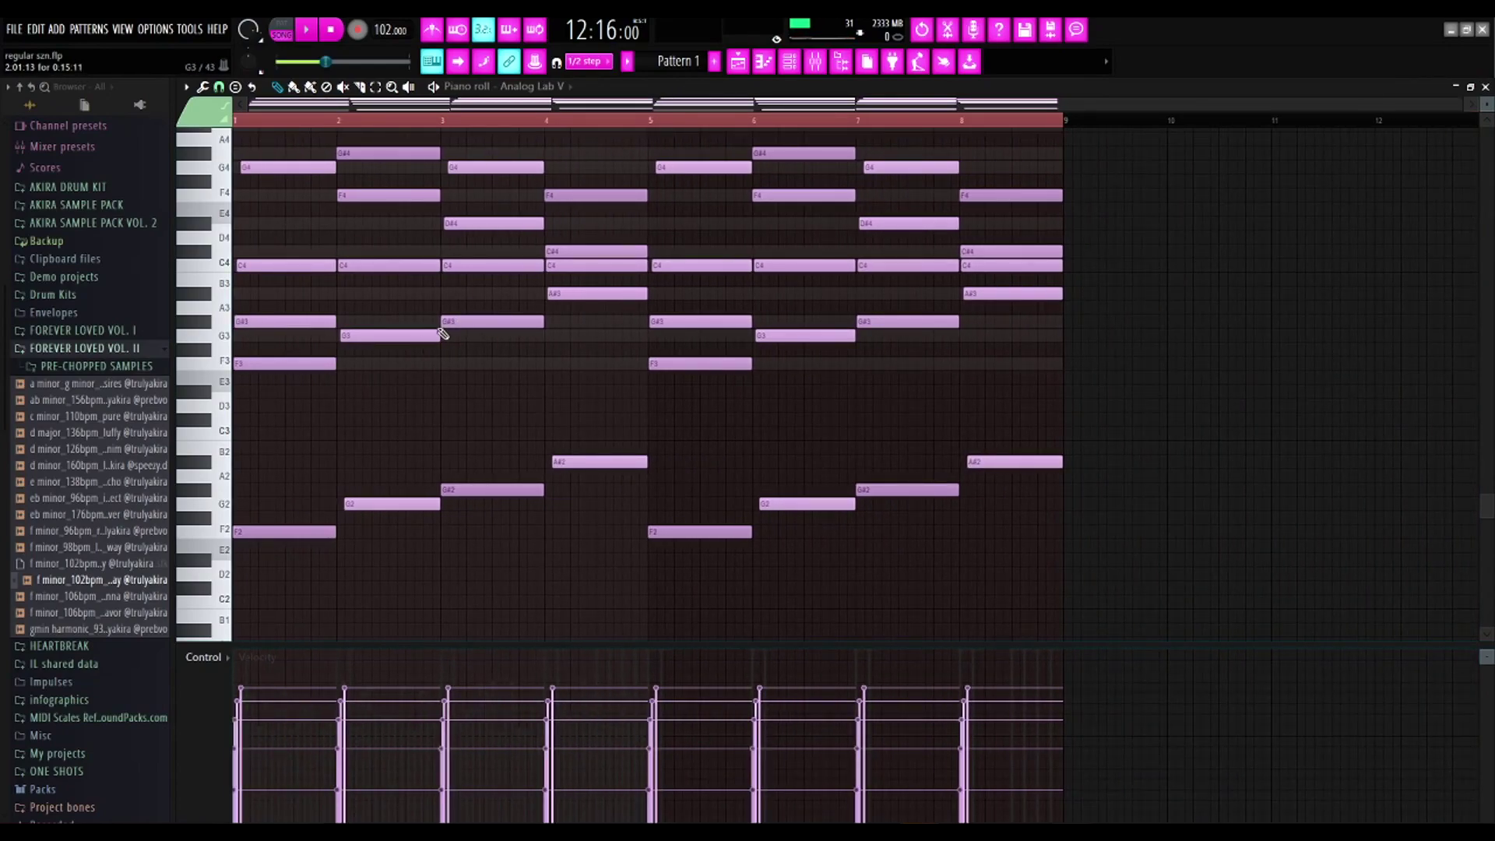
pyautogui.keyDown('ctrl'); pyautogui.scroll(2, 475, 318); pyautogui.keyUp('ctrl')
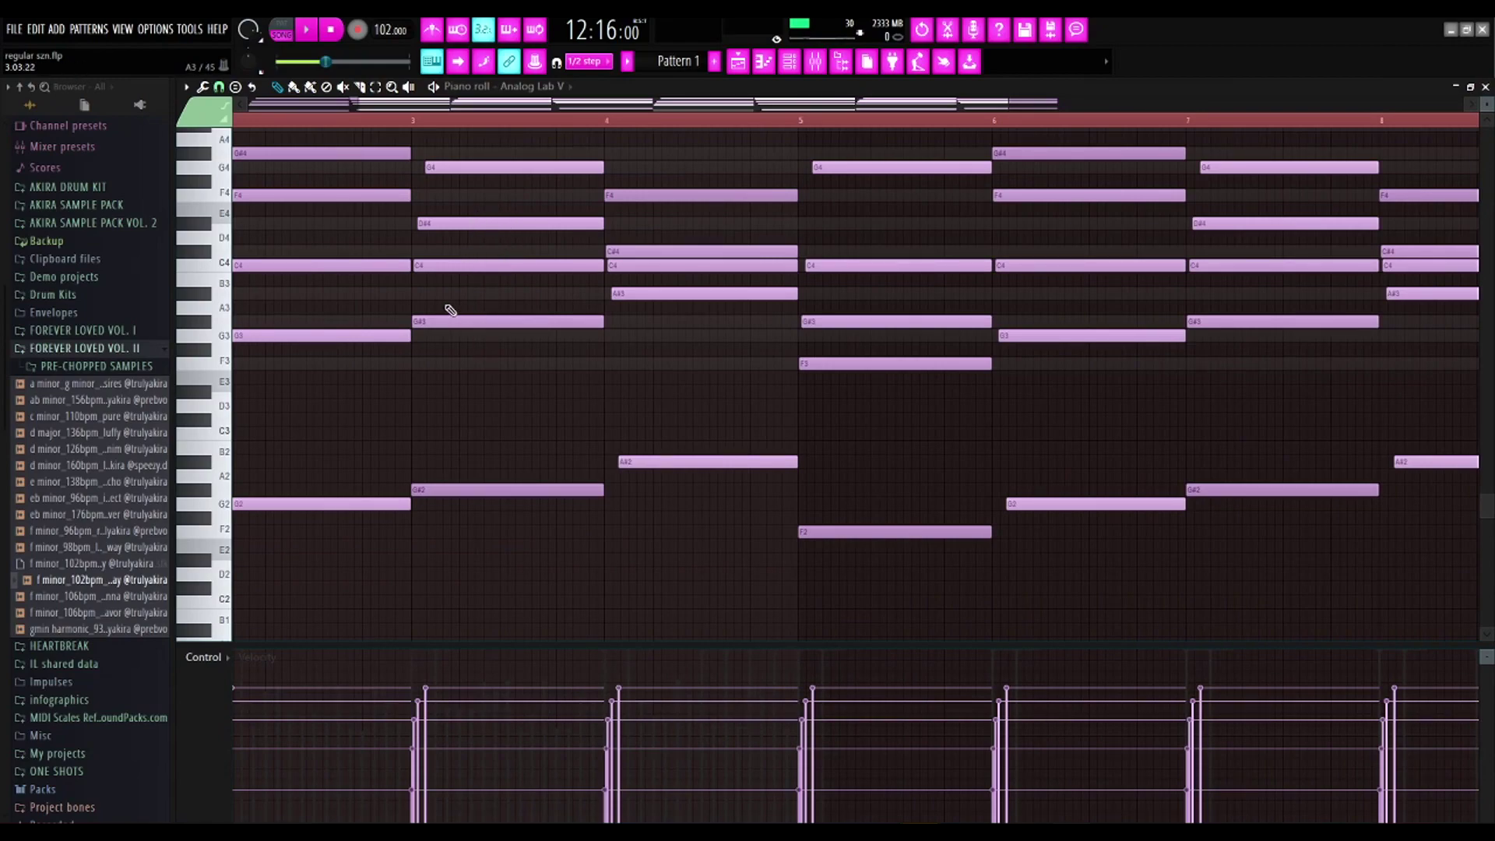
# Compare the chords and bass notes of the Analog Lab V progression across its eight bars in the piano roll.
pyautogui.keyDown('ctrl'); pyautogui.scroll(-2, 456, 303); pyautogui.keyUp('ctrl')
pyautogui.keyDown('ctrl'); pyautogui.scroll(2, 456, 306); pyautogui.keyUp('ctrl')
pyautogui.scroll(-1, 453, 310)
pyautogui.keyDown('ctrl'); pyautogui.scroll(-2, 452, 314); pyautogui.keyUp('ctrl')
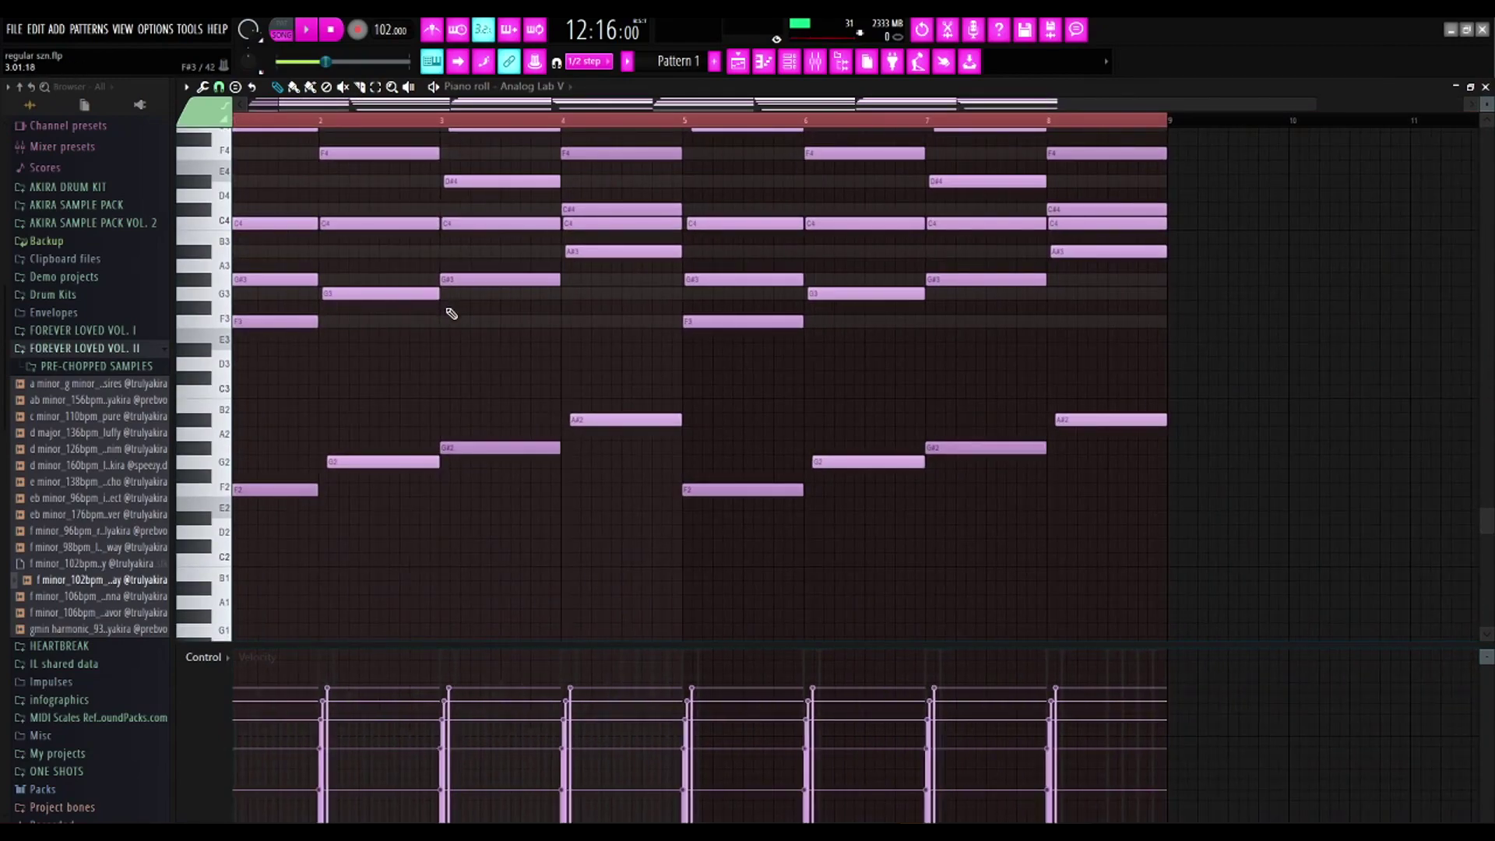
pyautogui.scroll(4, 436, 315)
pyautogui.keyDown('ctrl'); pyautogui.scroll(-1, 413, 316); pyautogui.keyUp('ctrl')
pyautogui.scroll(-2, 399, 315)
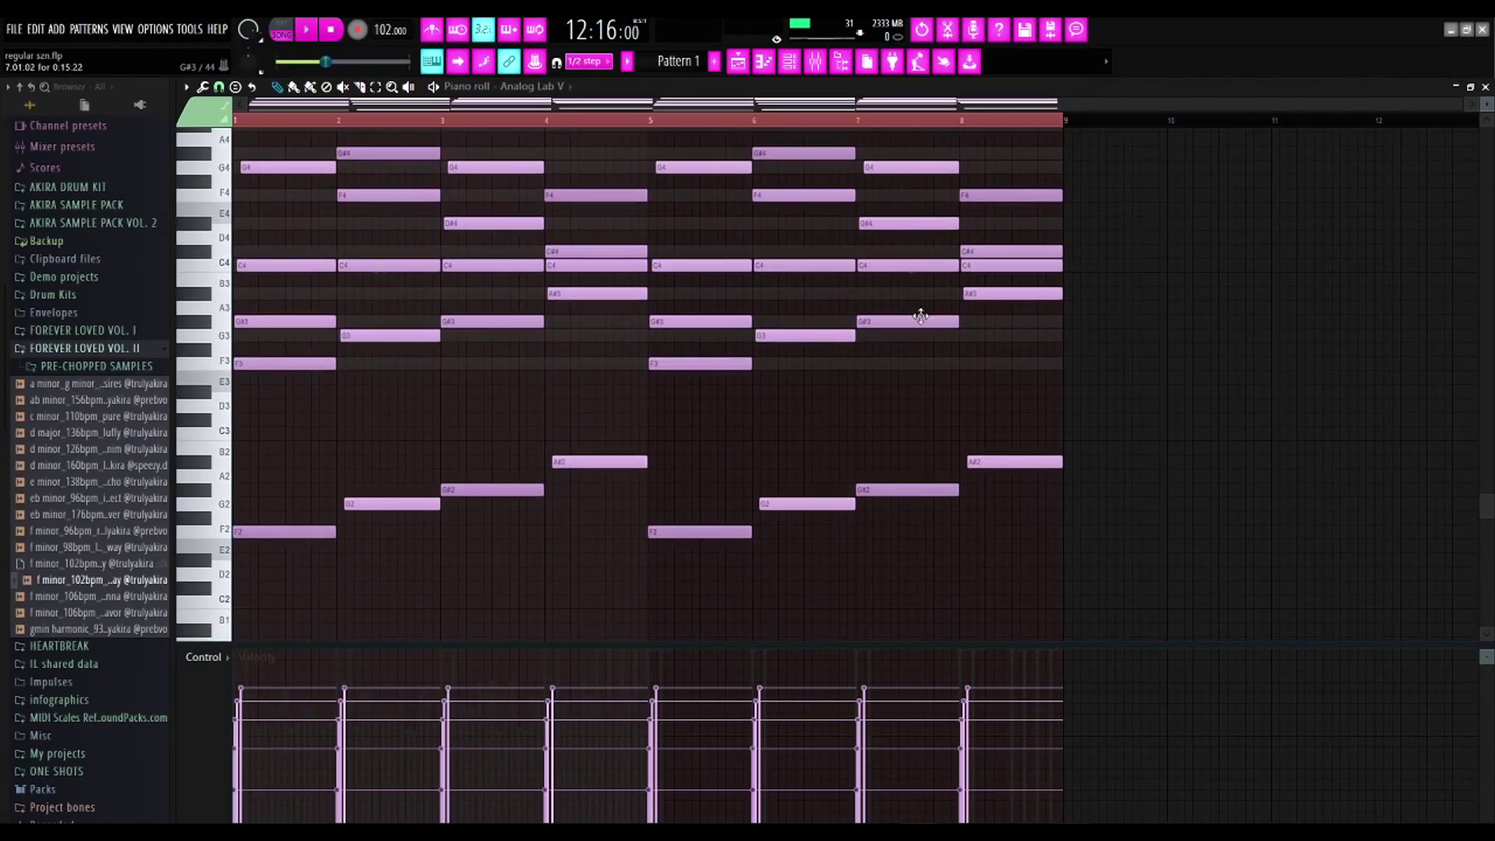
pyautogui.scroll(2, 766, 473)
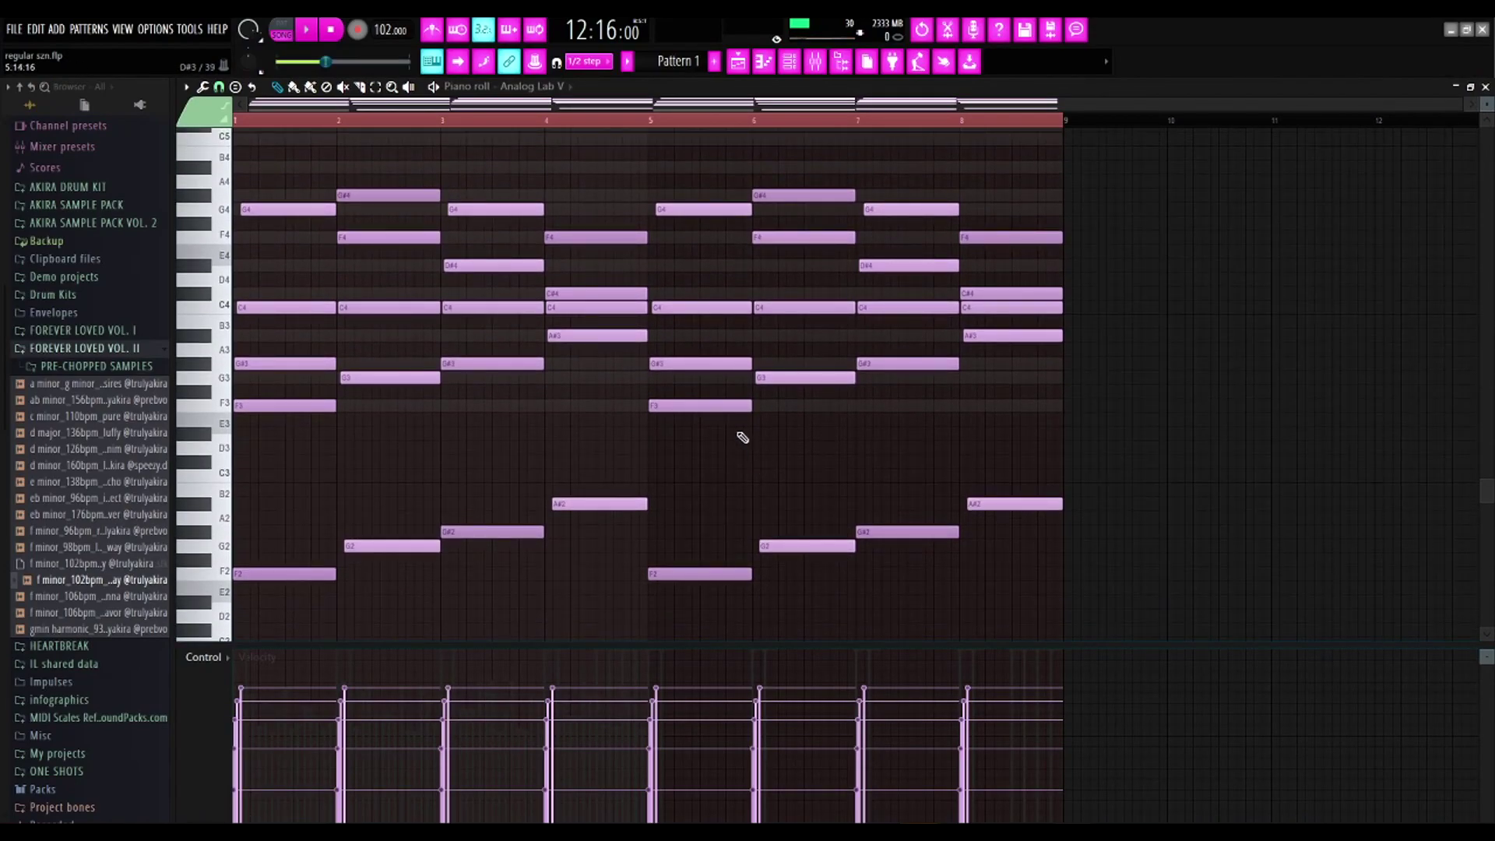
pyautogui.scroll(2, 742, 438)
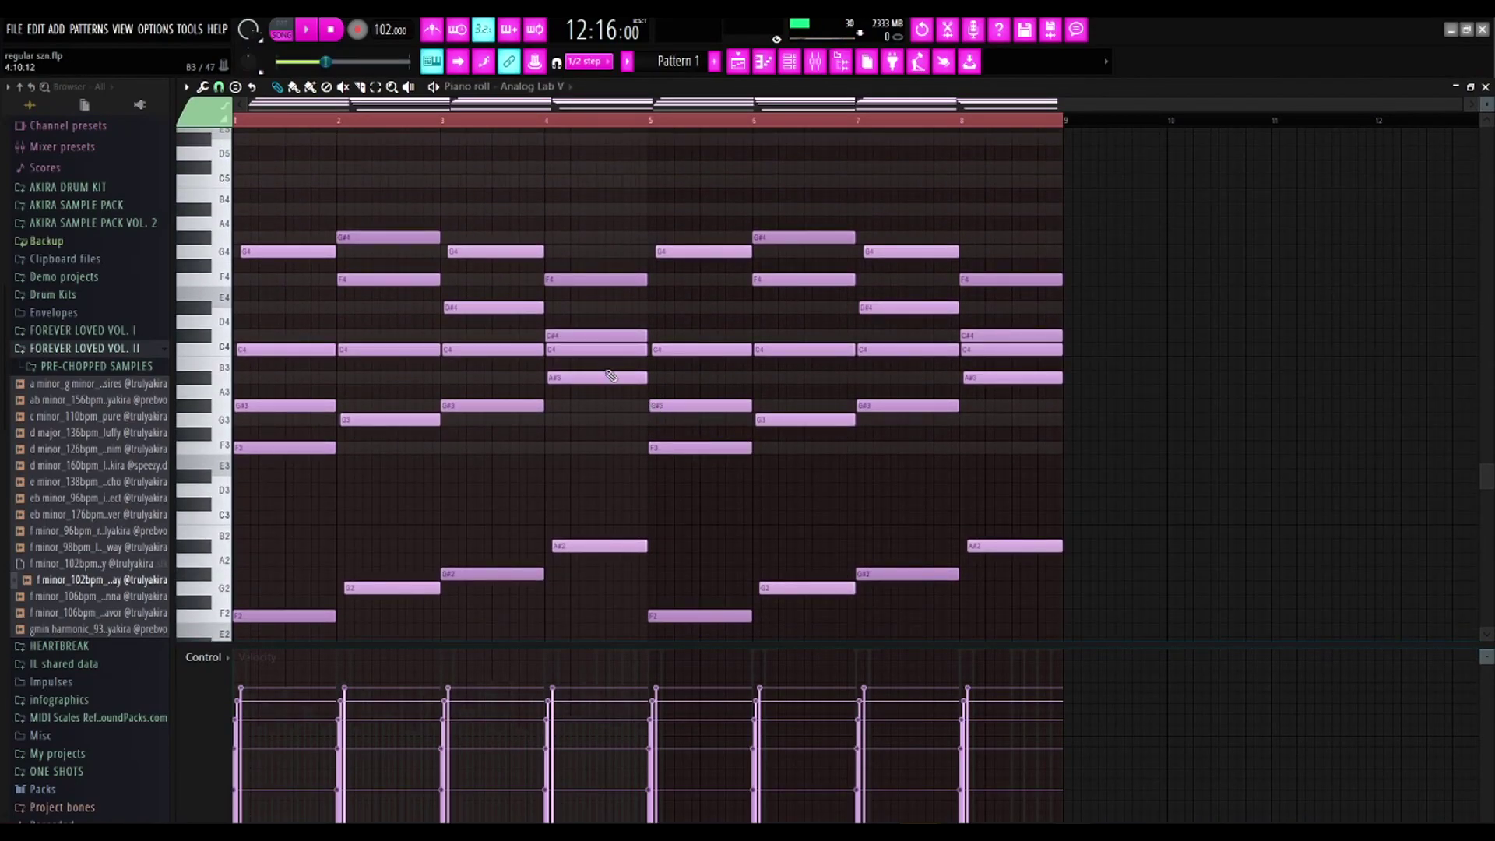
pyautogui.scroll(-2, 581, 395)
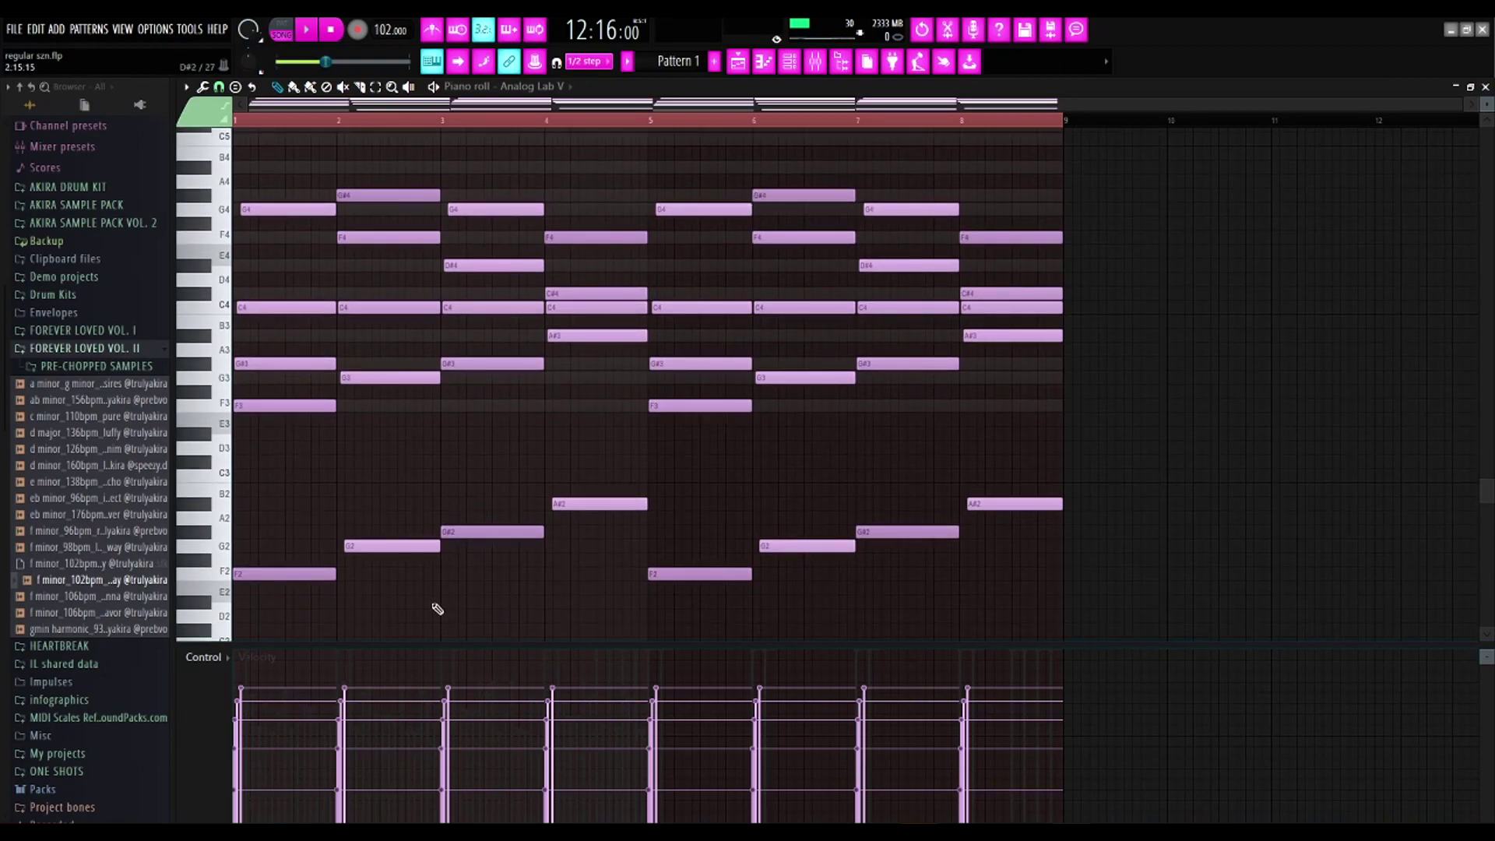
pyautogui.scroll(-2, 475, 569)
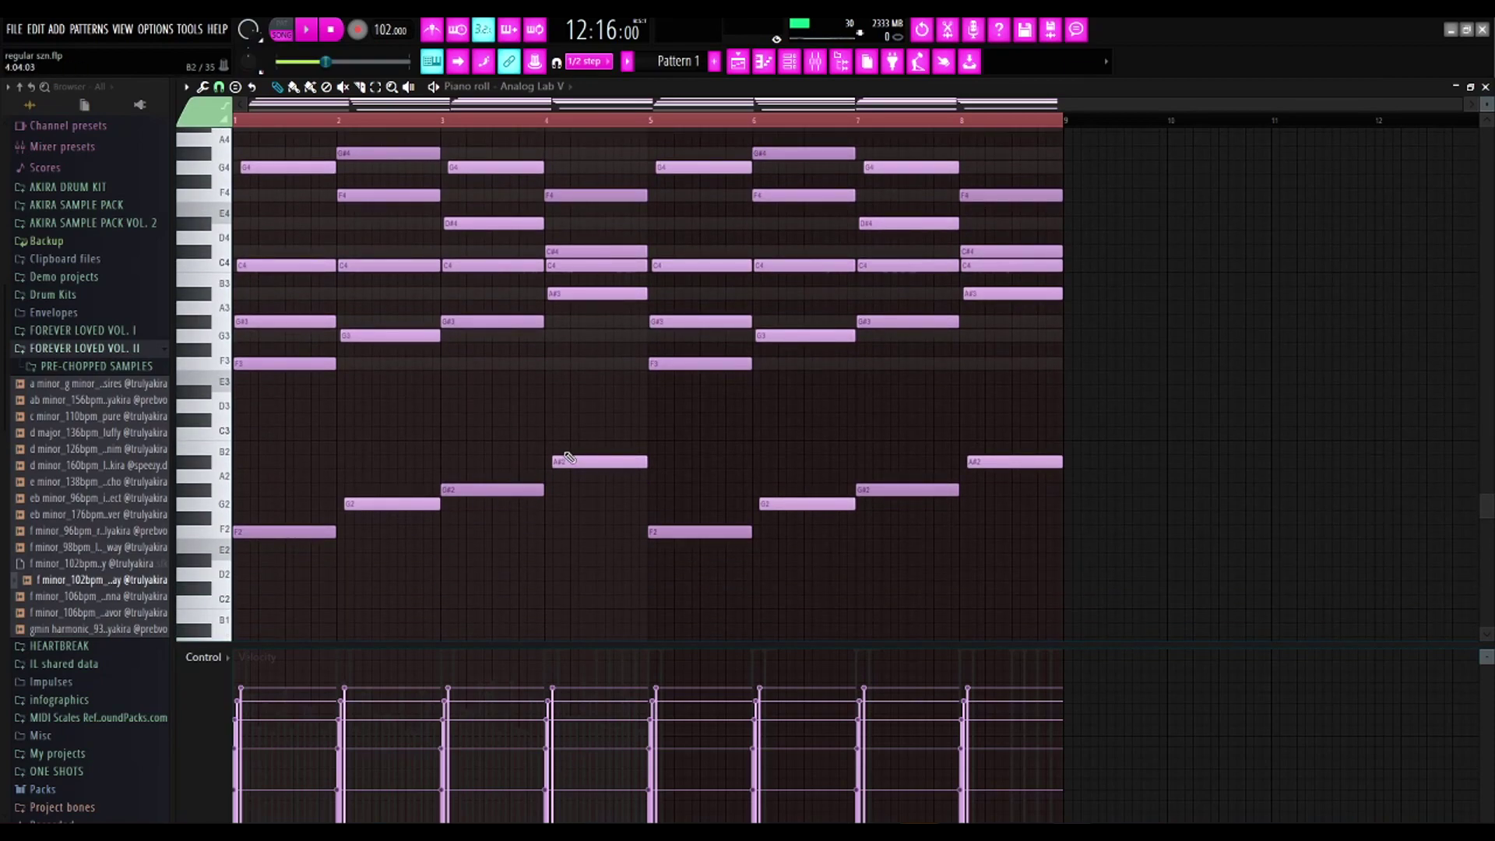
pyautogui.scroll(2, 568, 459)
pyautogui.scroll(4, 561, 459)
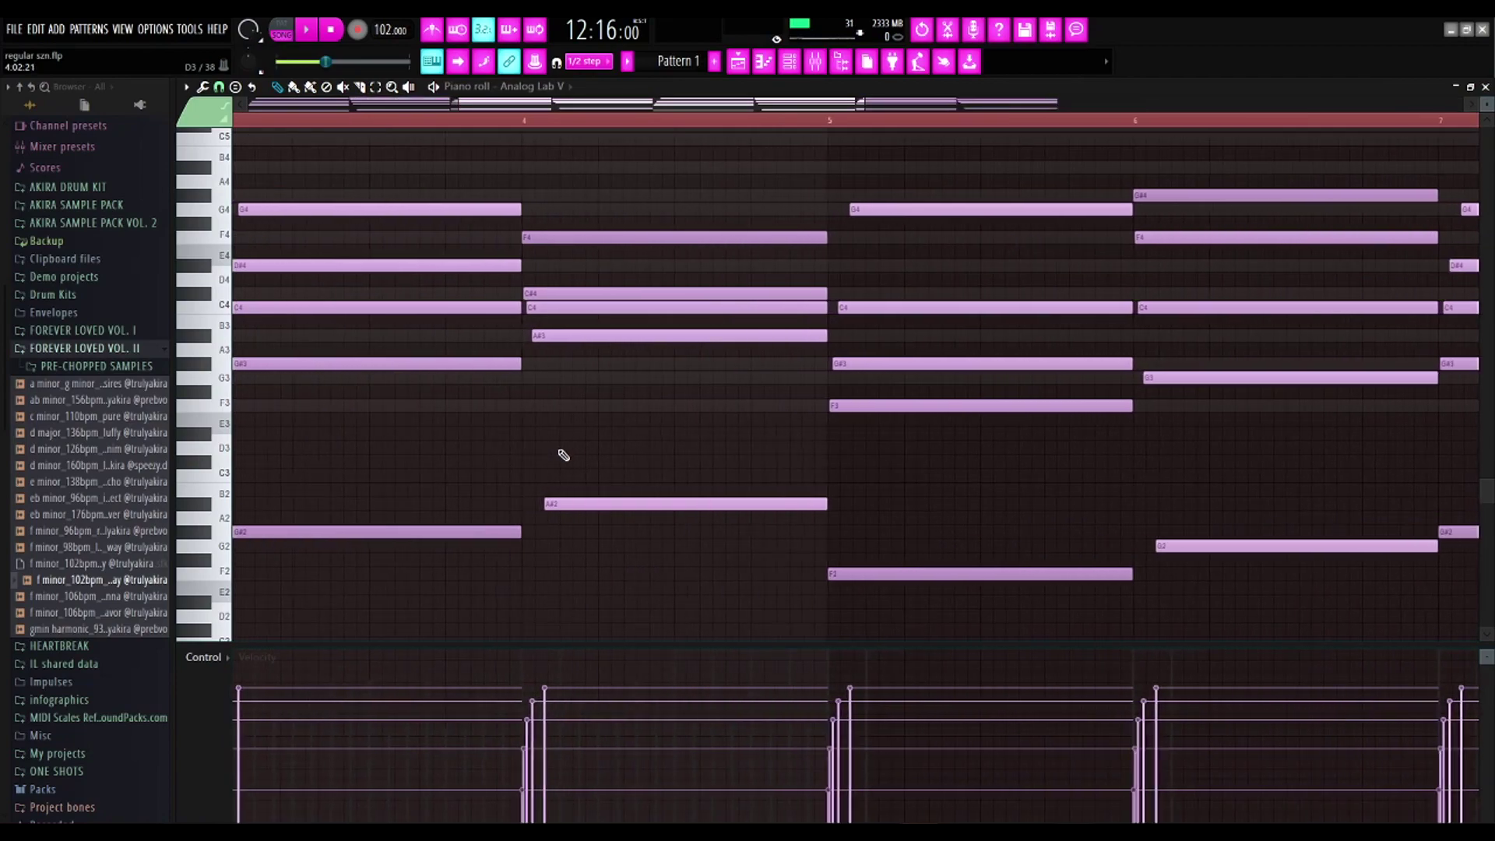
pyautogui.scroll(-3, 564, 452)
pyautogui.hscroll(-1, 629, 102)
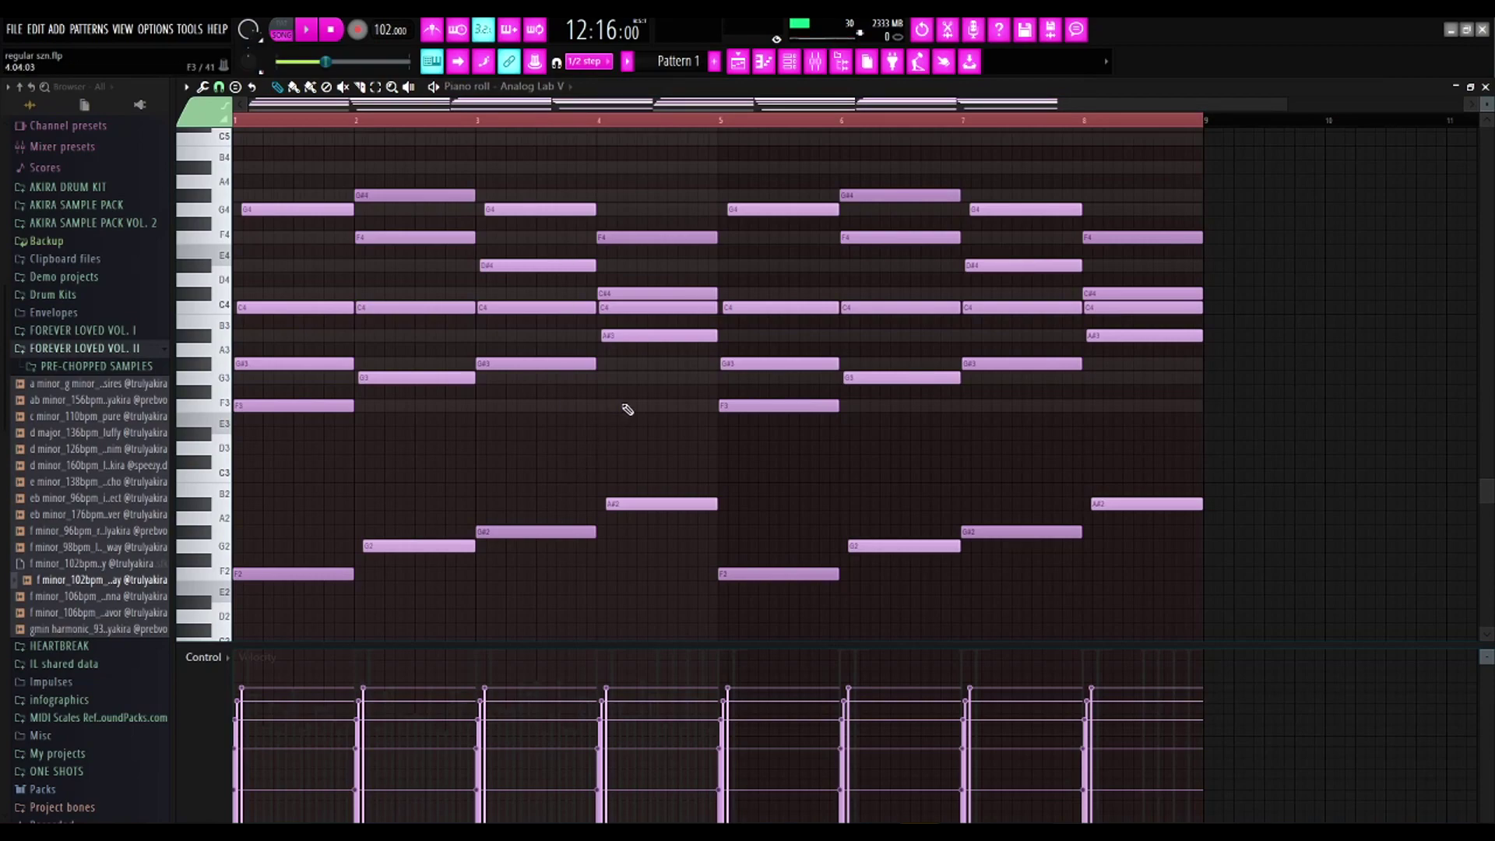
pyautogui.scroll(3, 619, 363)
pyautogui.scroll(-3, 619, 363)
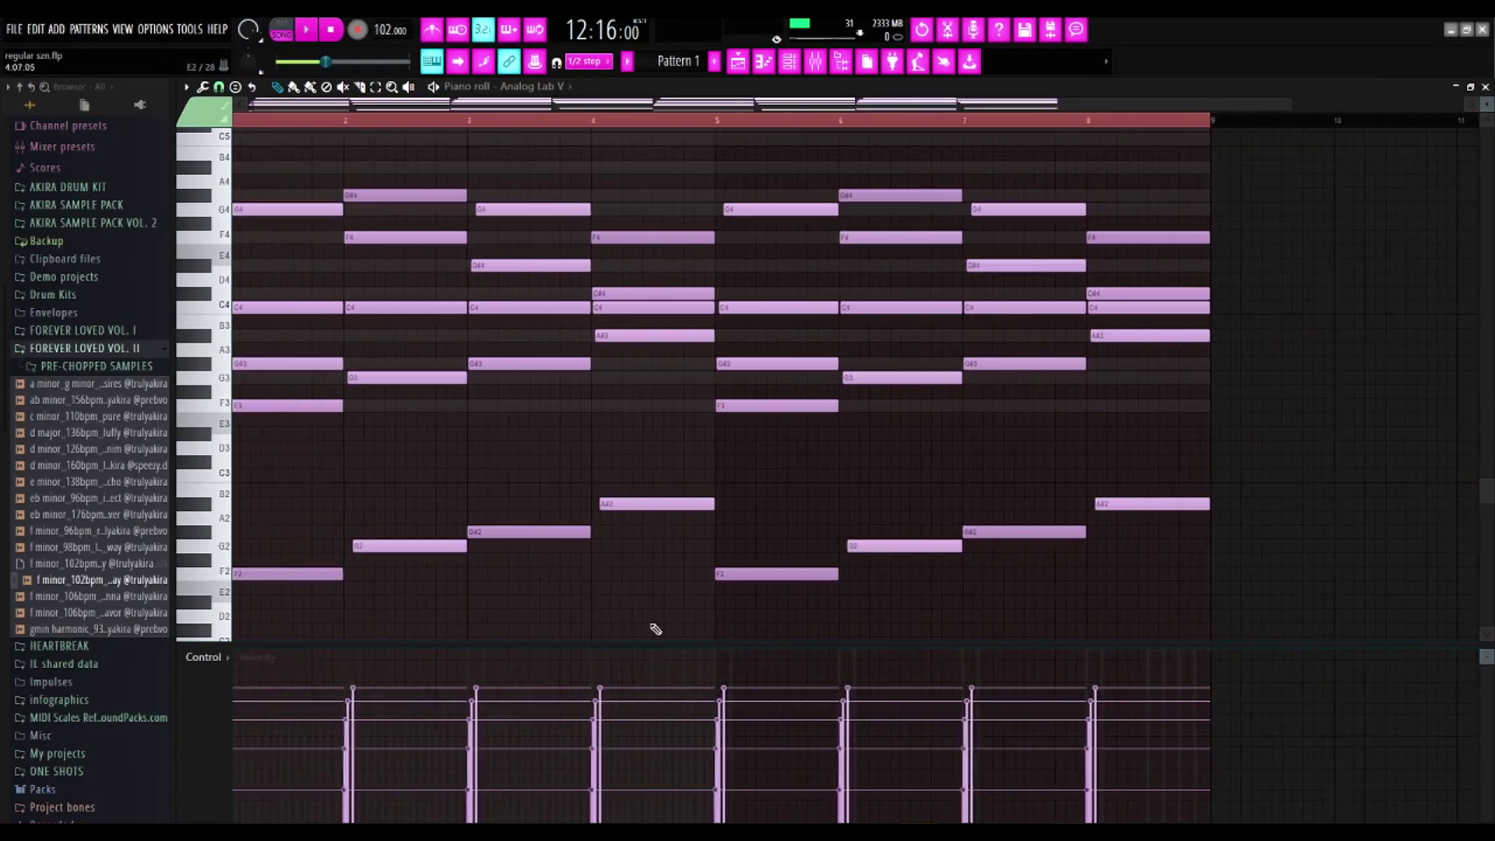
pyautogui.scroll(-3, 521, 408)
pyautogui.scroll(1, 539, 411)
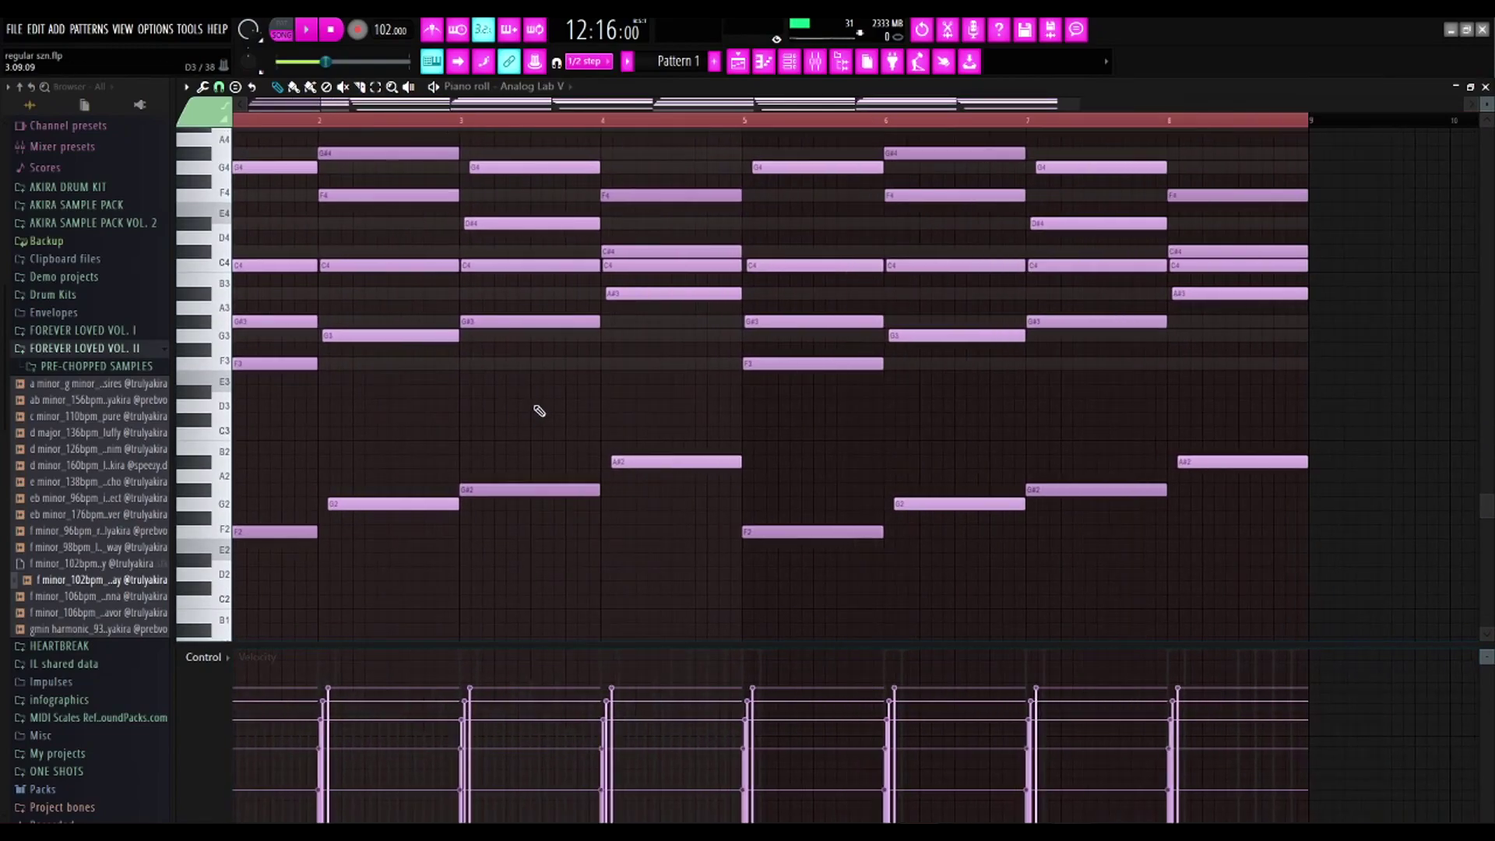
pyautogui.scroll(-2, 539, 410)
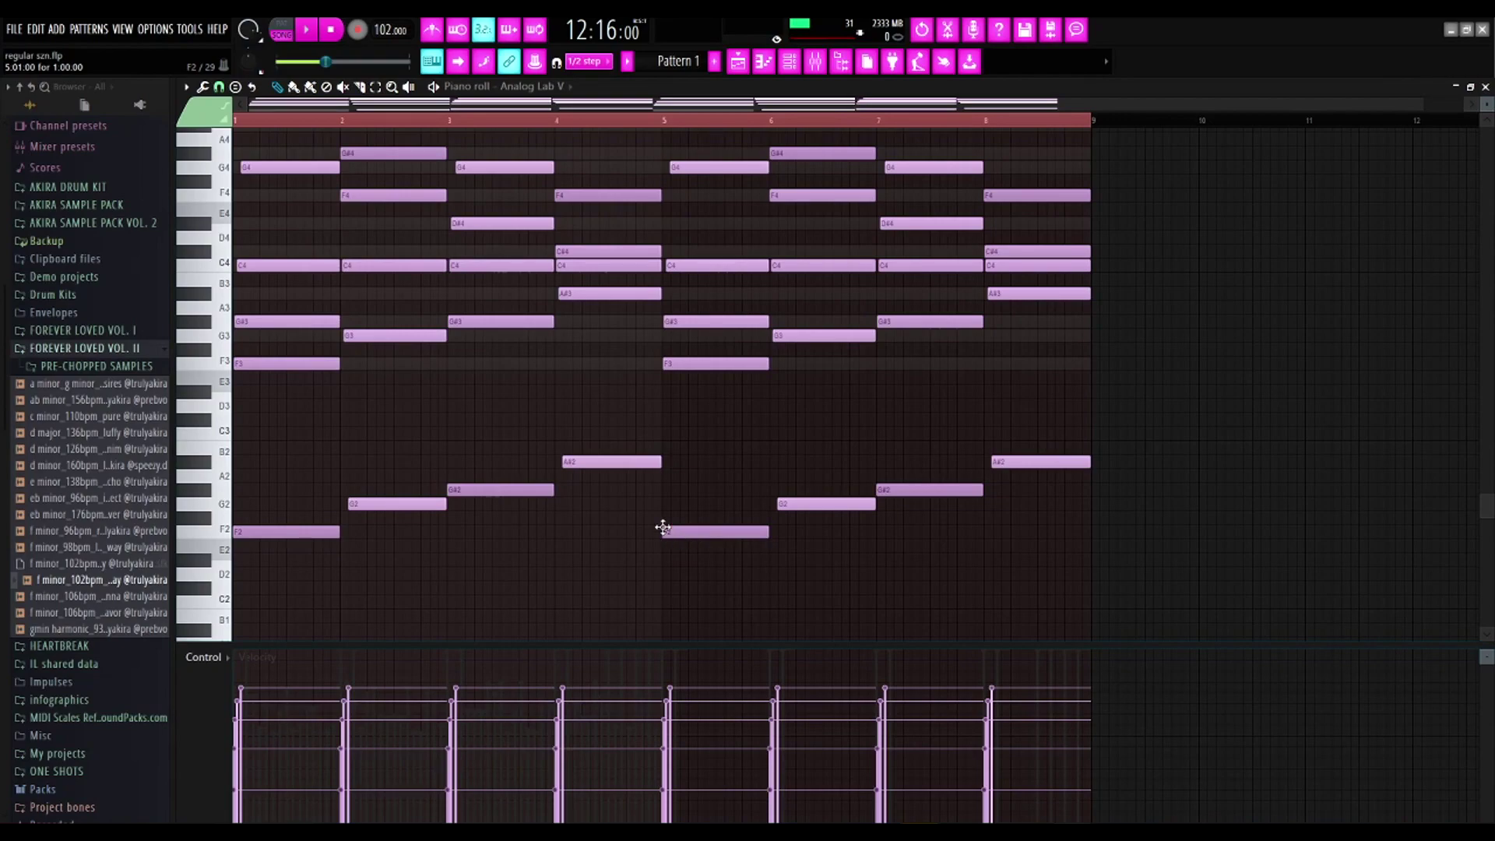
# Return to the playlist with the channel rack hidden, and check Track 1 by muting and unmuting it.
pyautogui.click(815, 62)
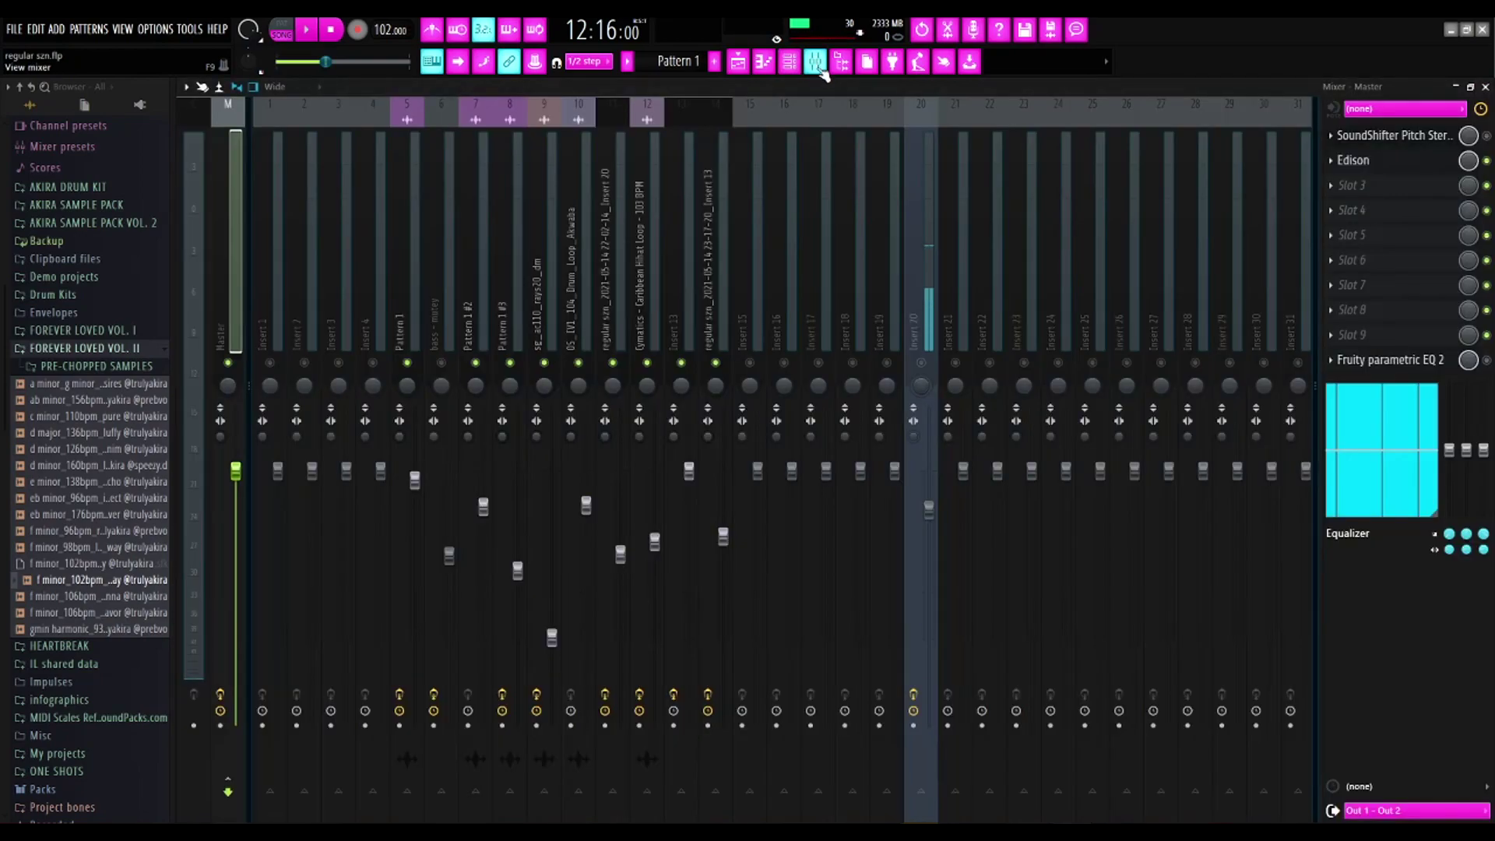
pyautogui.click(815, 63)
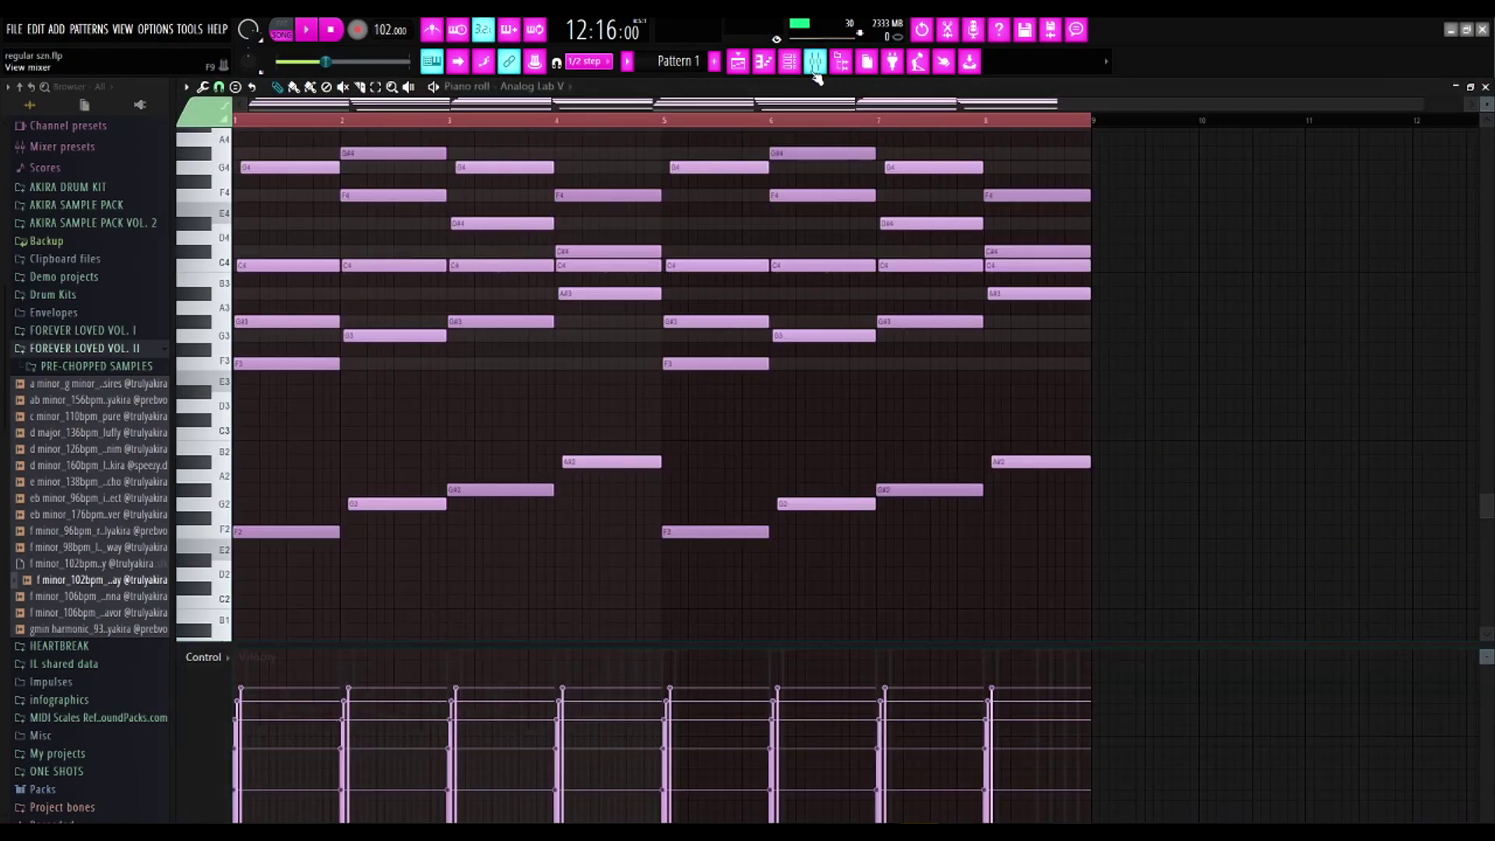
pyautogui.click(814, 62)
pyautogui.click(815, 63)
pyautogui.click(789, 62)
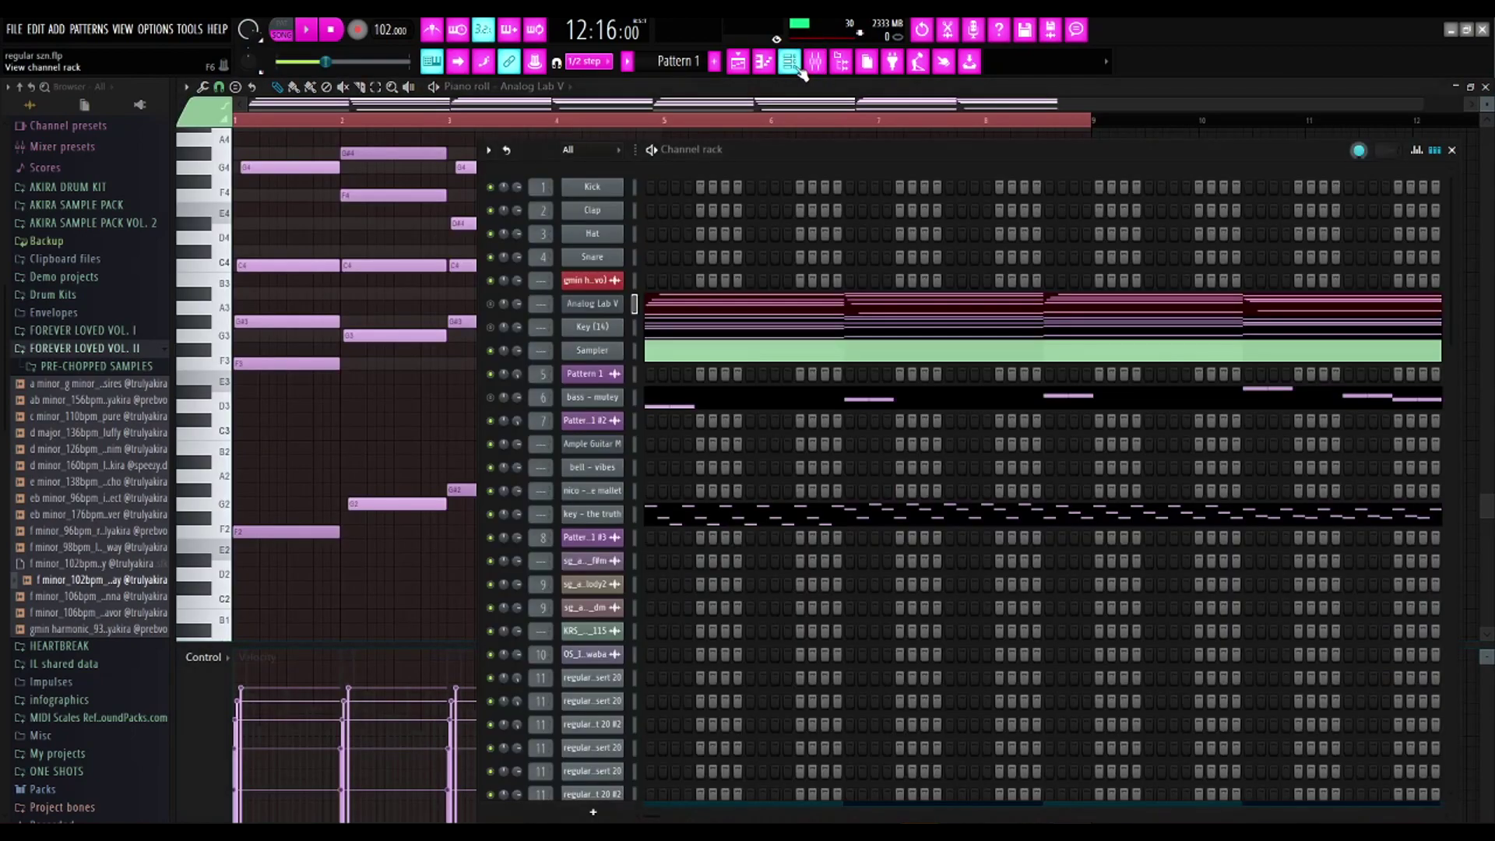
pyautogui.click(737, 62)
pyautogui.click(788, 62)
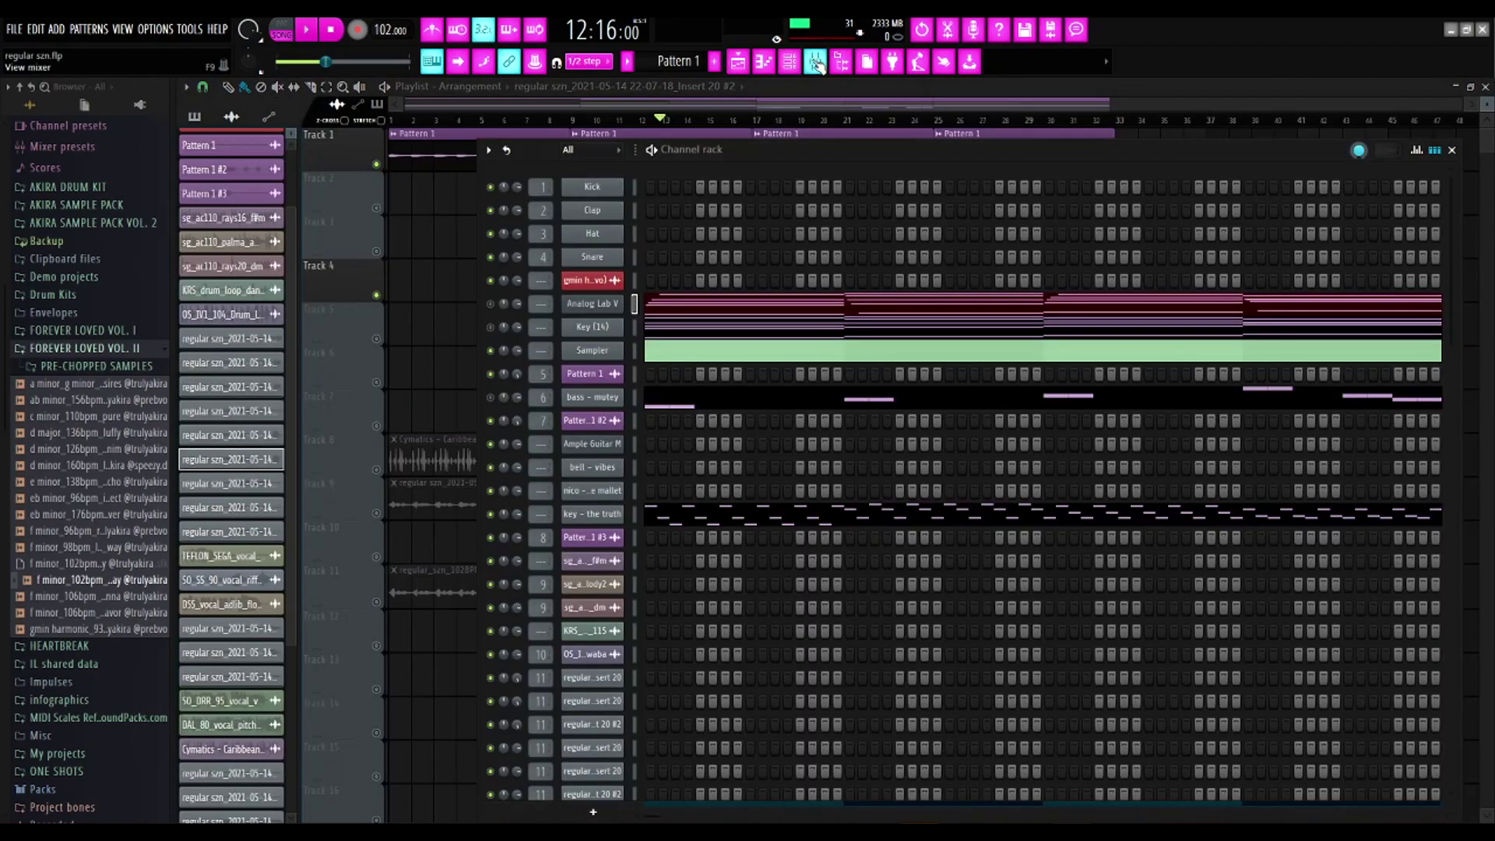
pyautogui.click(814, 63)
pyautogui.click(737, 62)
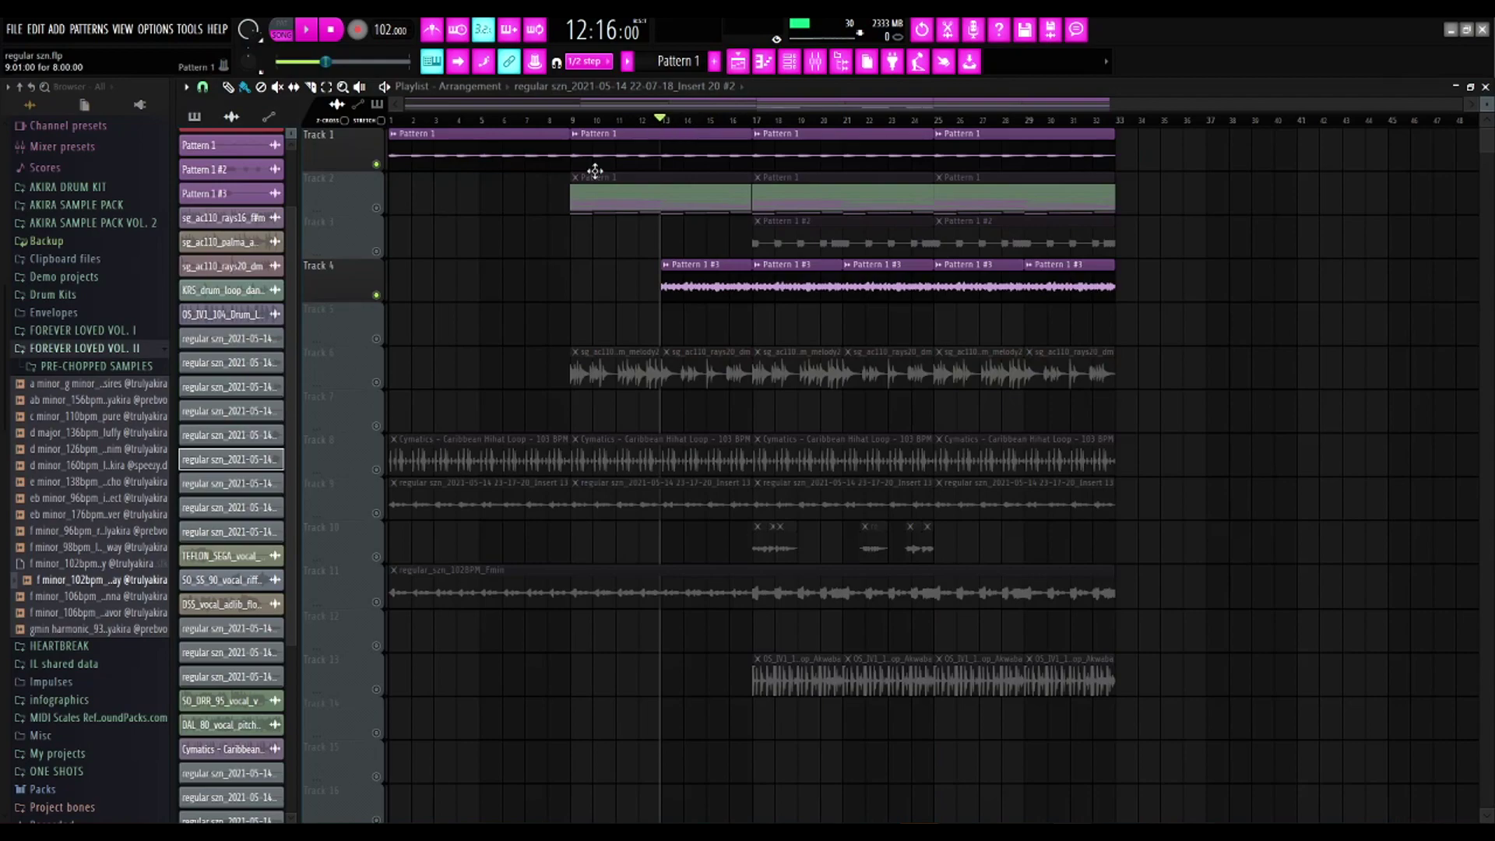
pyautogui.click(376, 164)
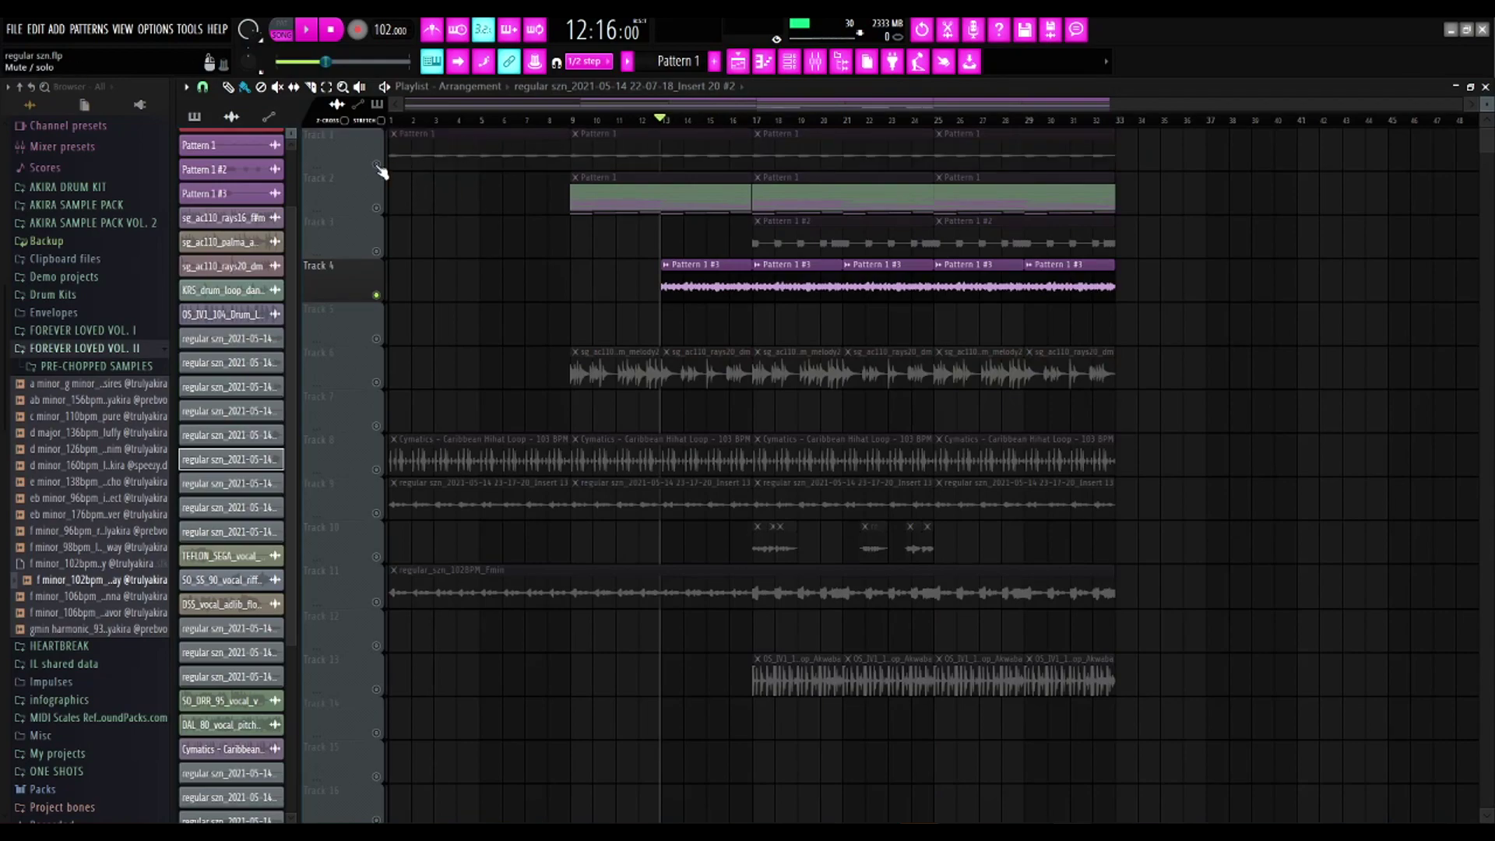
pyautogui.click(376, 164)
# Select the Pattern 1 #3 mixer insert, audition it with all its effects bypassed and switch its effects back on.
pyautogui.click(814, 63)
pyautogui.rightClick(511, 363)
pyautogui.click(508, 328)
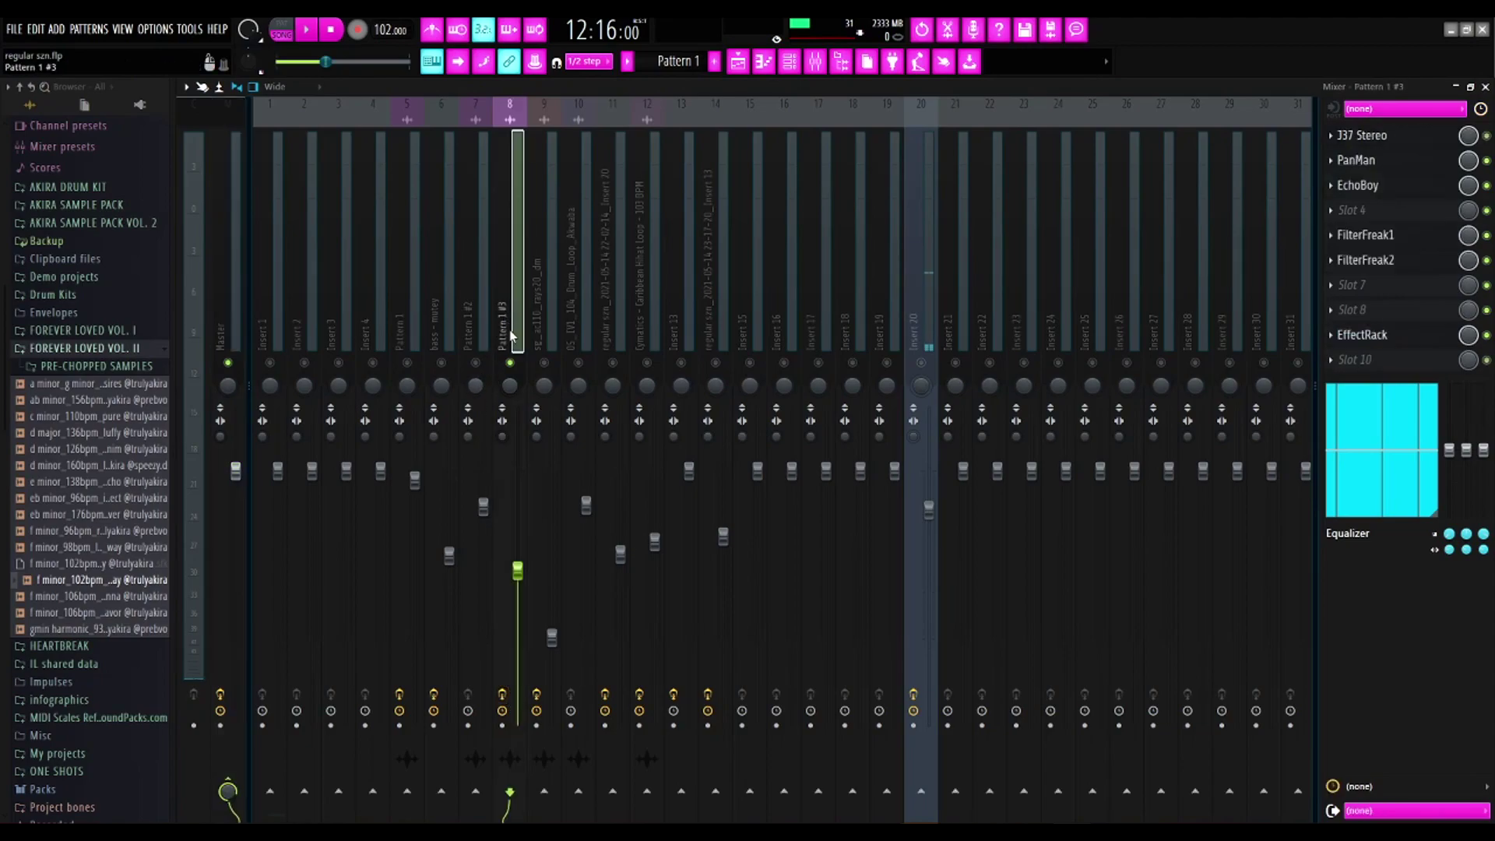
pyautogui.press('space')
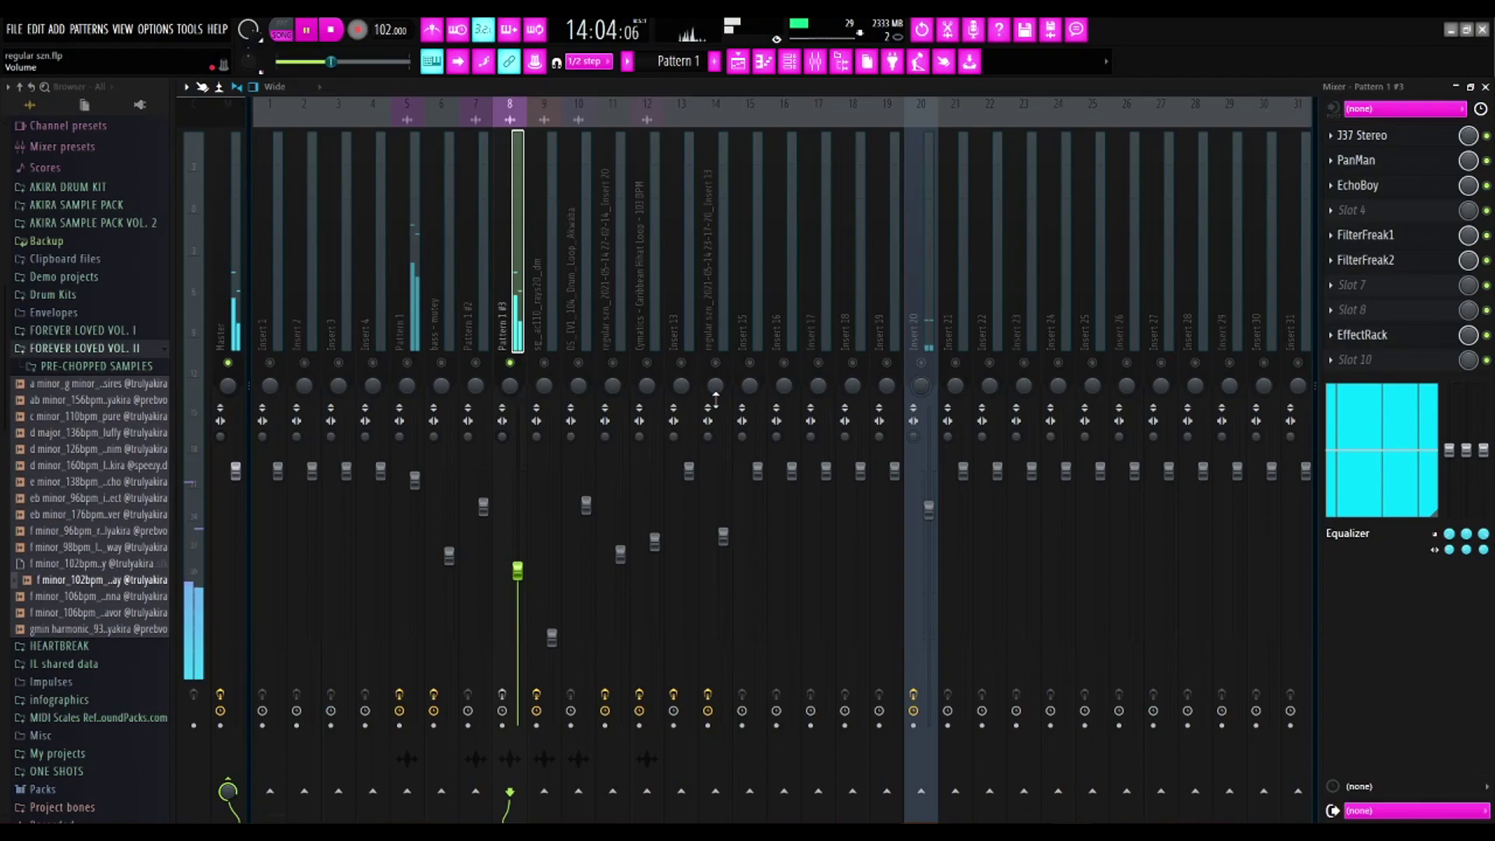
pyautogui.press('space')
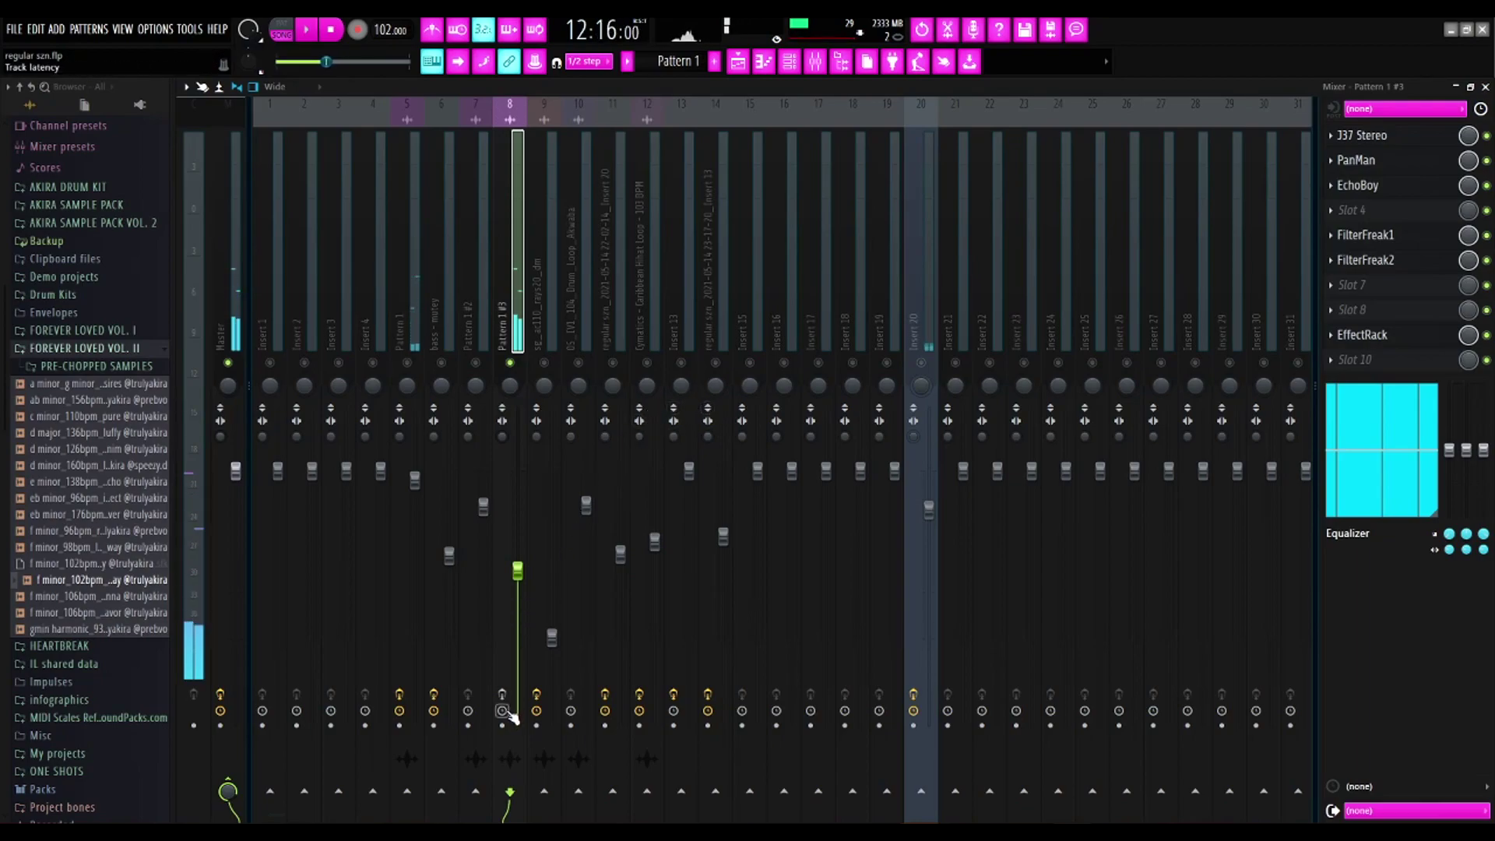
pyautogui.click(504, 693)
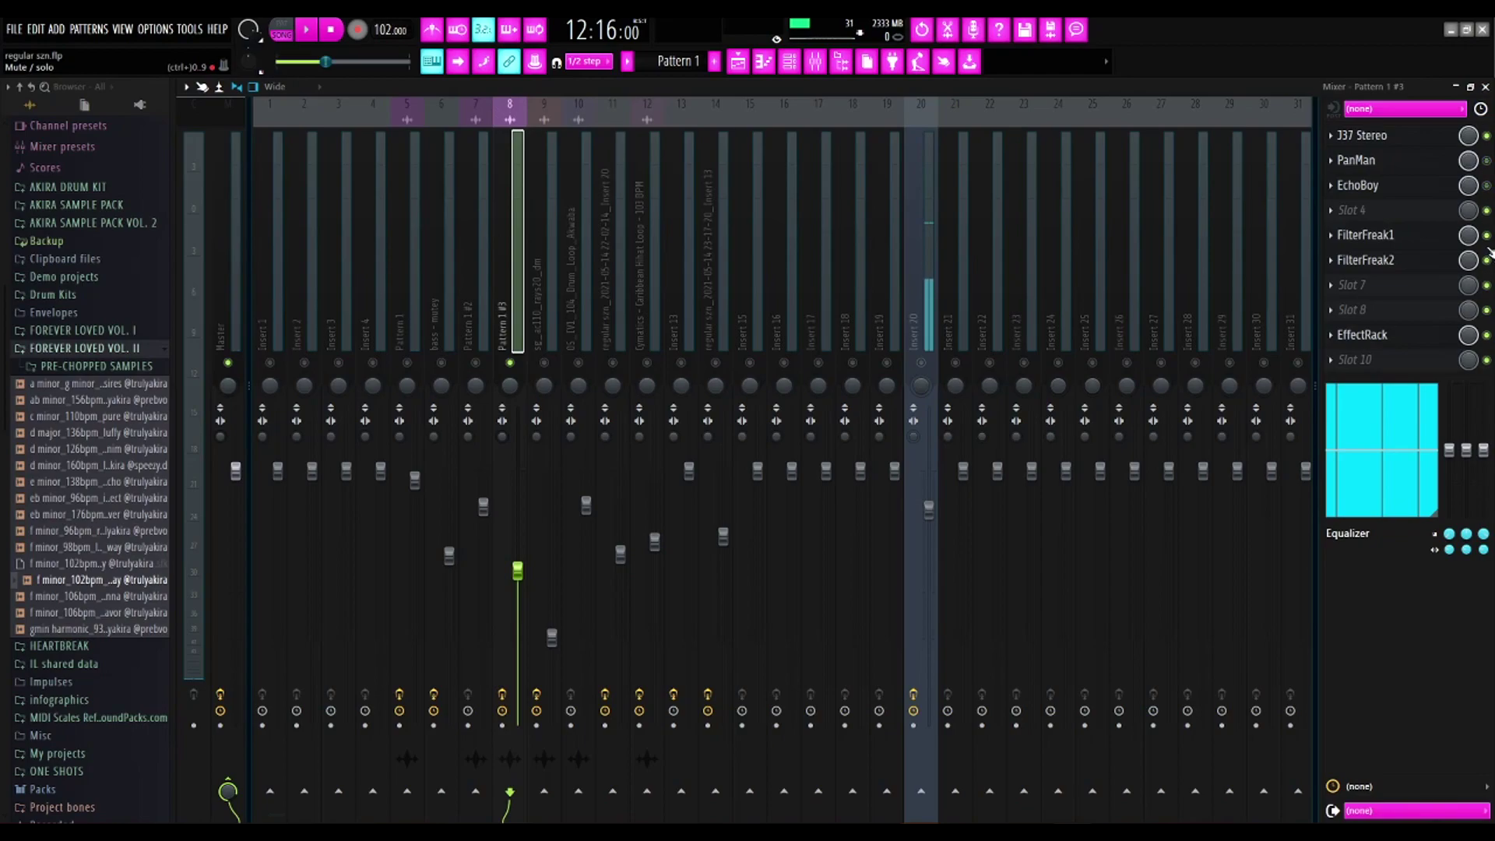
# Disable every effect on the Pattern 1 #3 insert except J37 Stereo, inspect the J37 settings and audition it alone.
pyautogui.click(1487, 336)
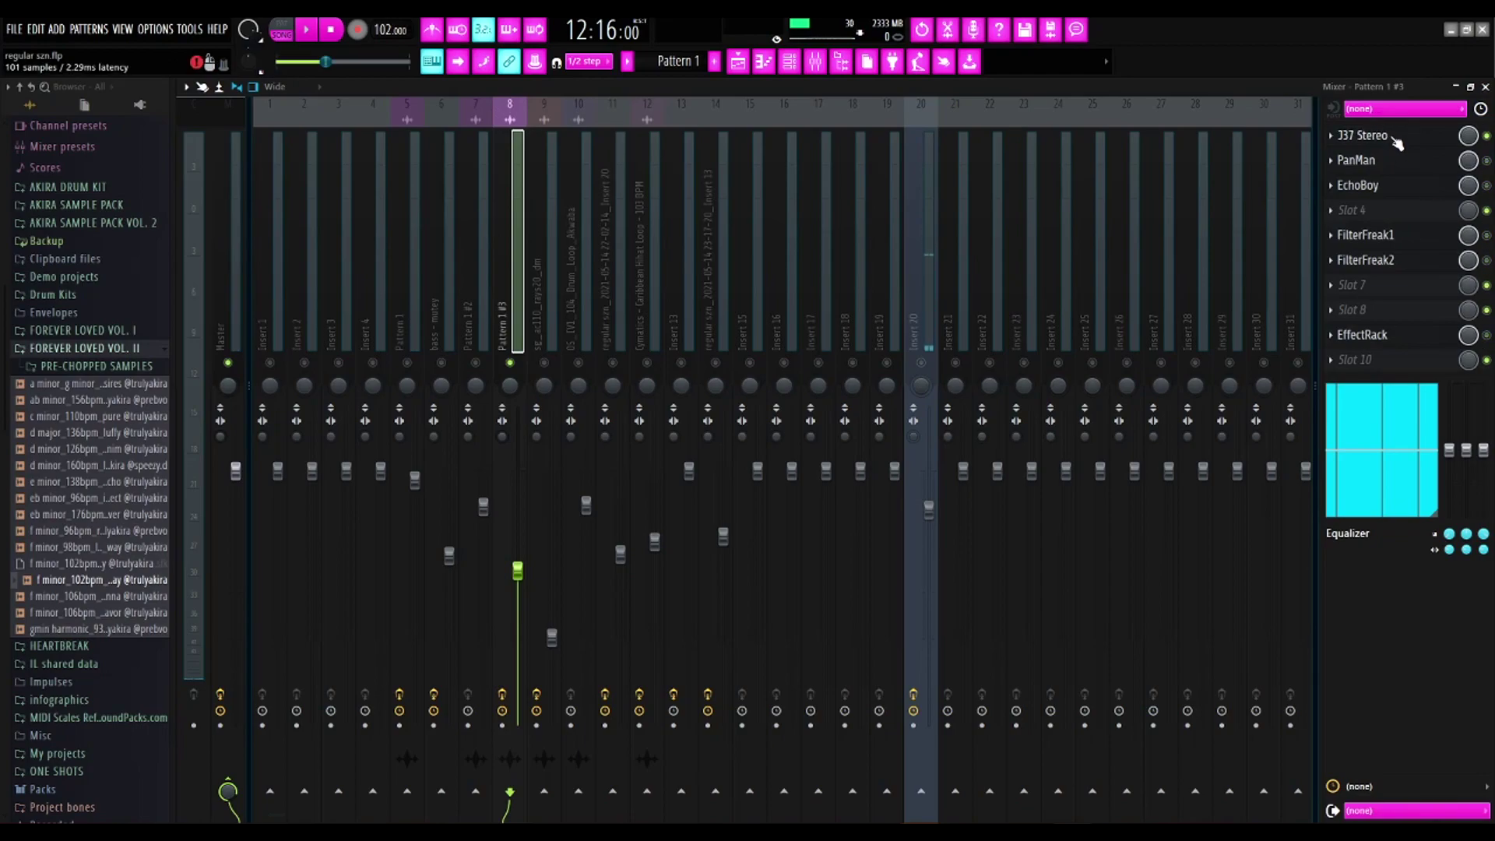
pyautogui.click(1398, 137)
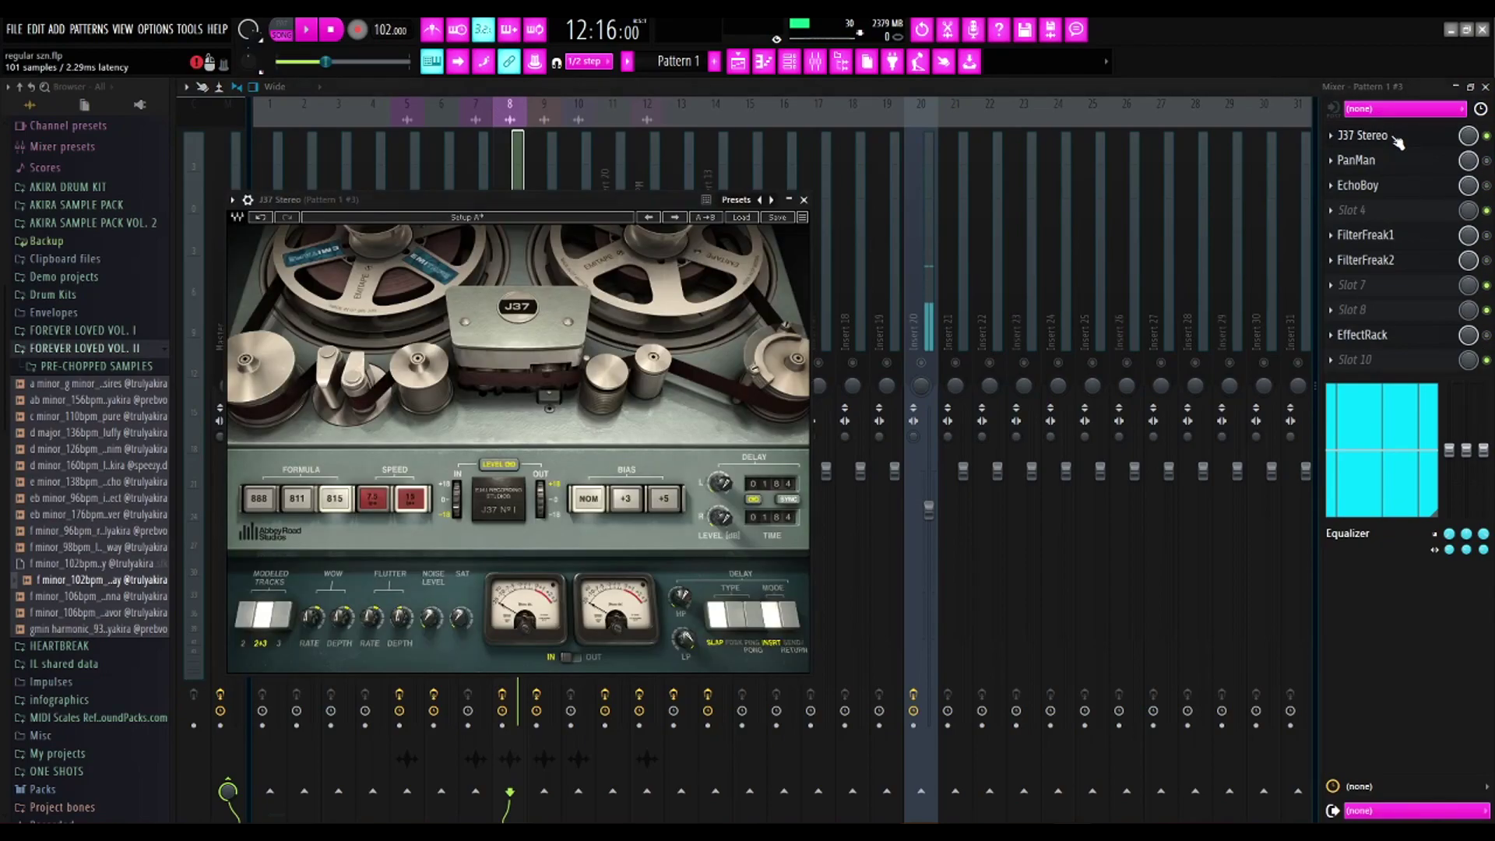
pyautogui.click(804, 201)
pyautogui.press('space')
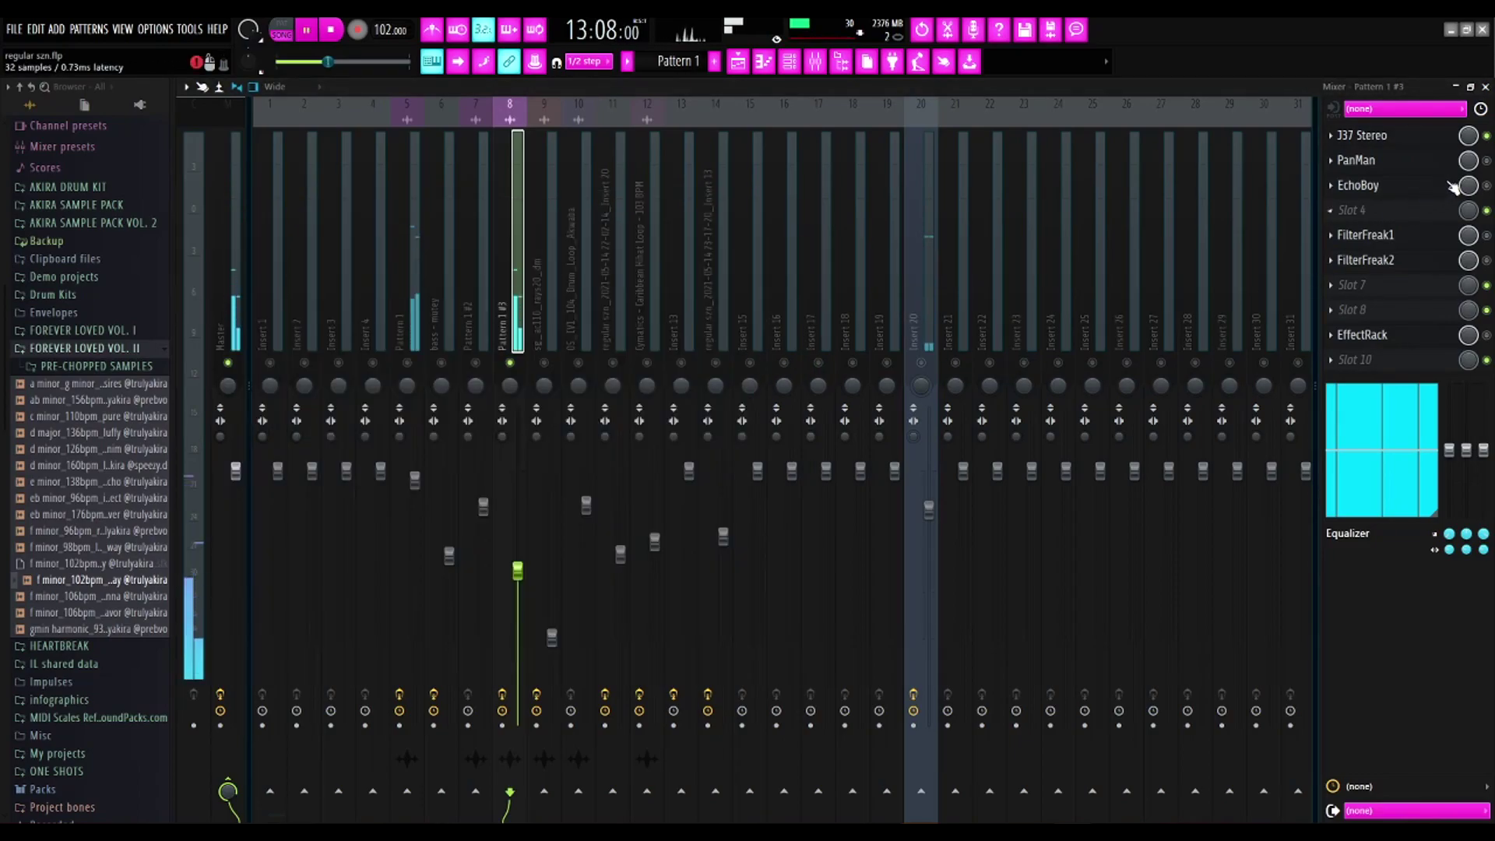
pyautogui.press('space')
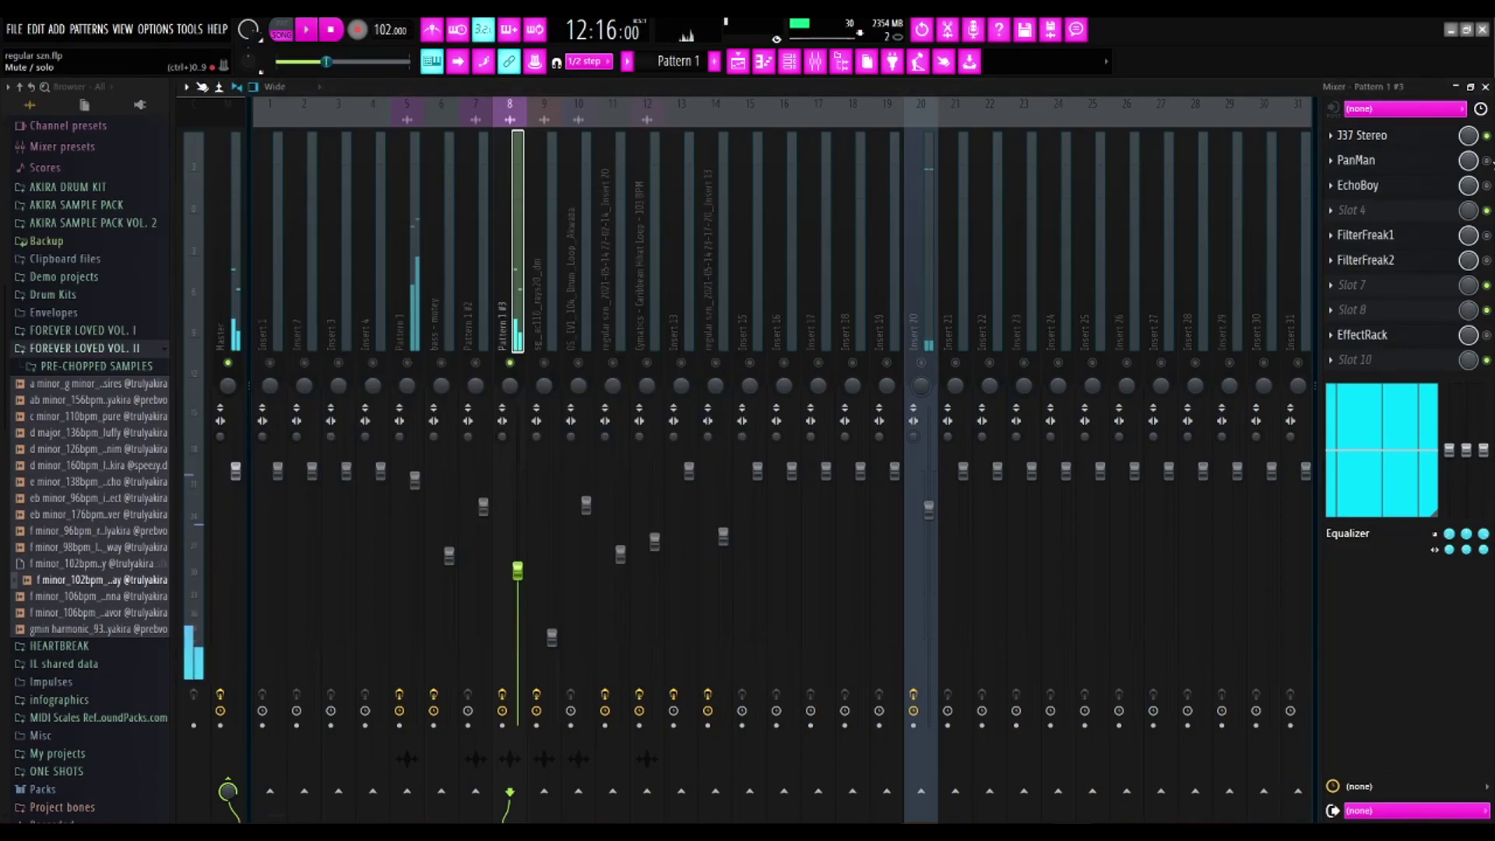
# Enable PanMan on the Pattern 1 #3 insert, inspect its panning settings and audition it together with J37 Stereo.
pyautogui.click(1383, 161)
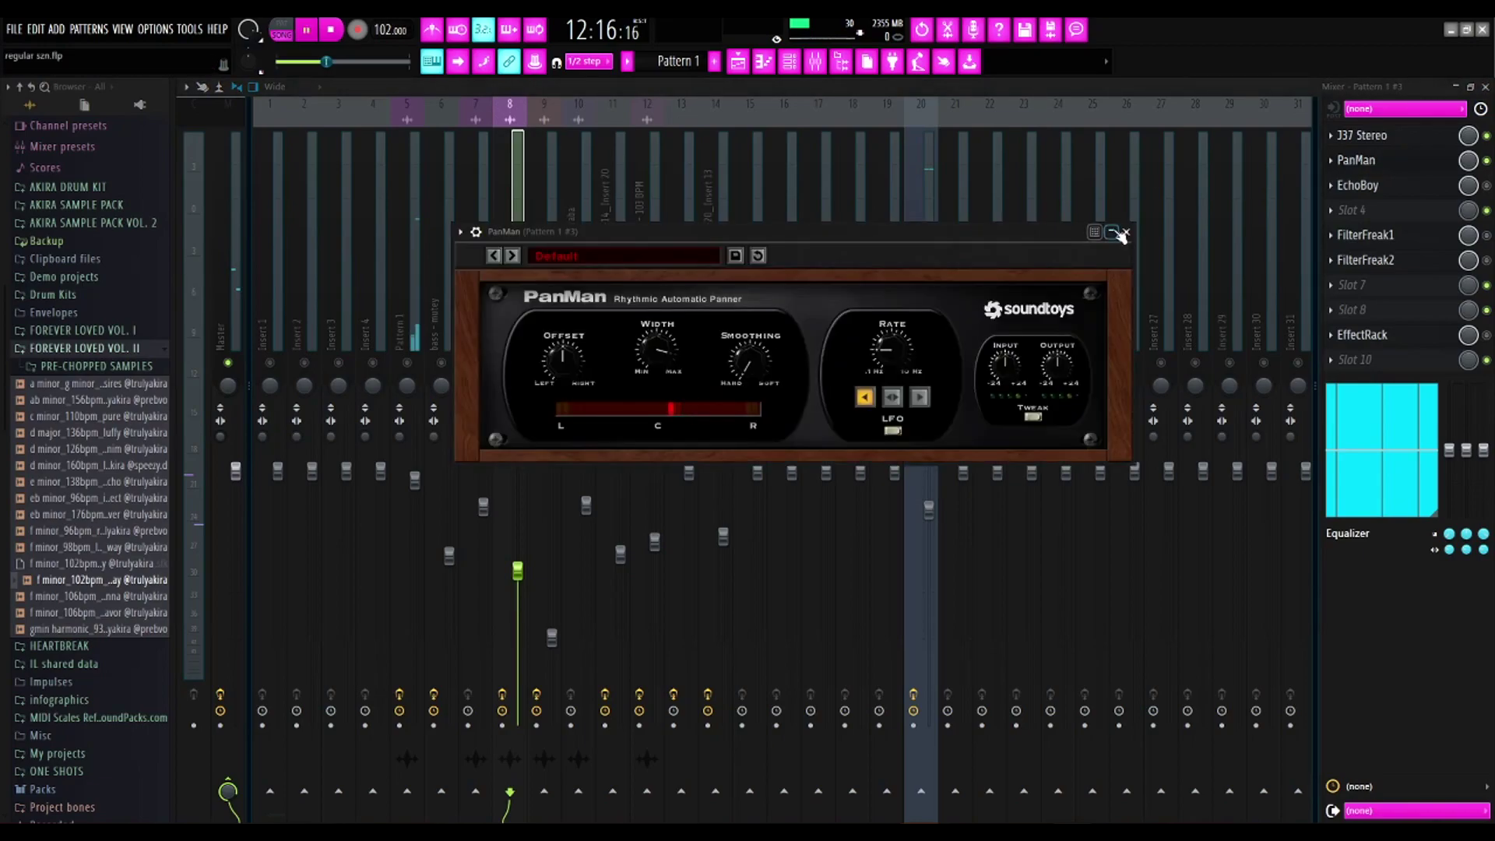
pyautogui.press('space')
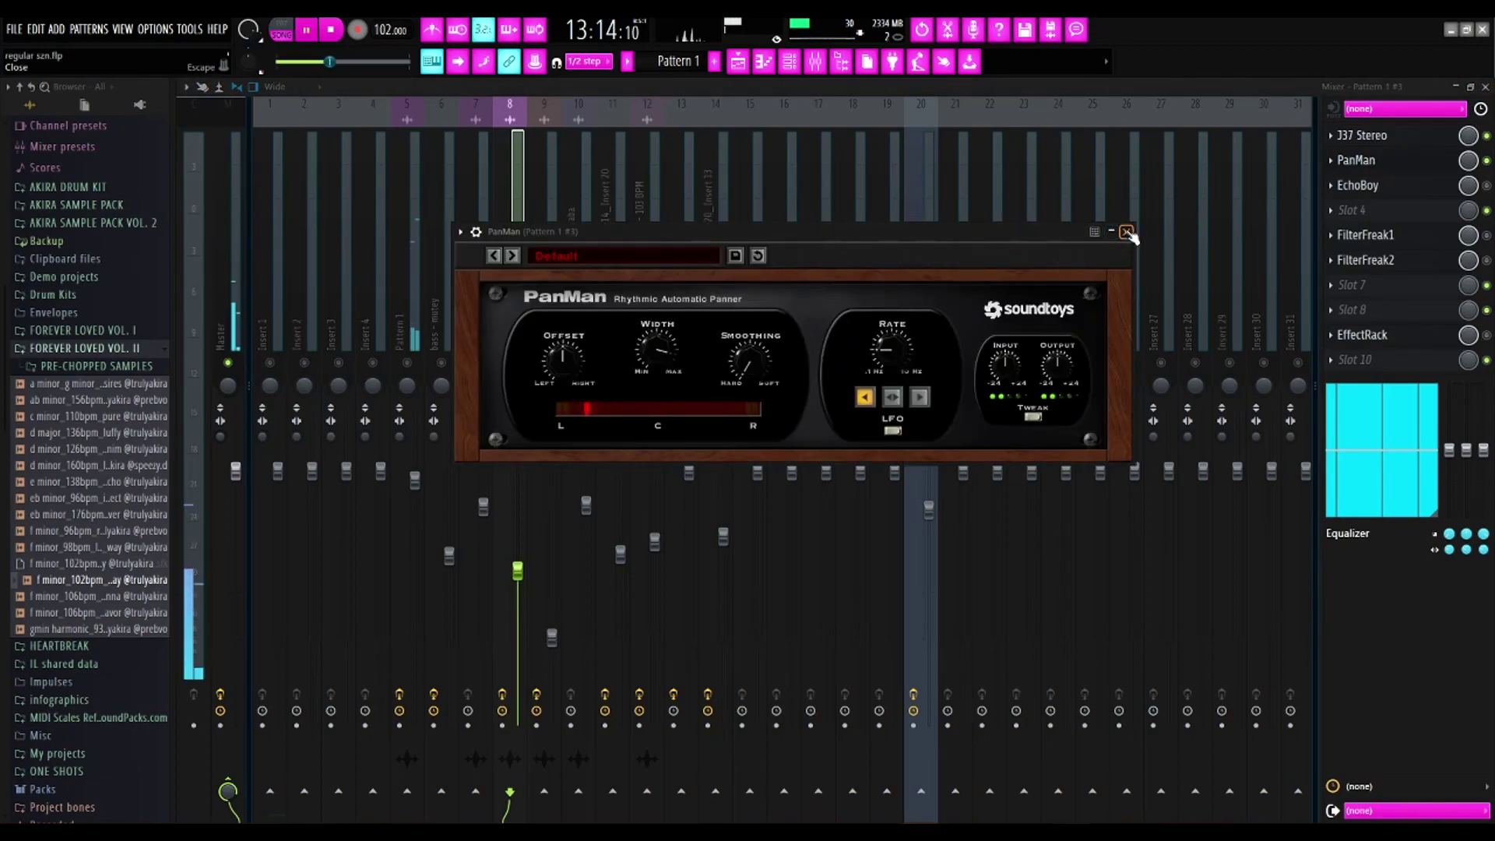
pyautogui.click(1127, 233)
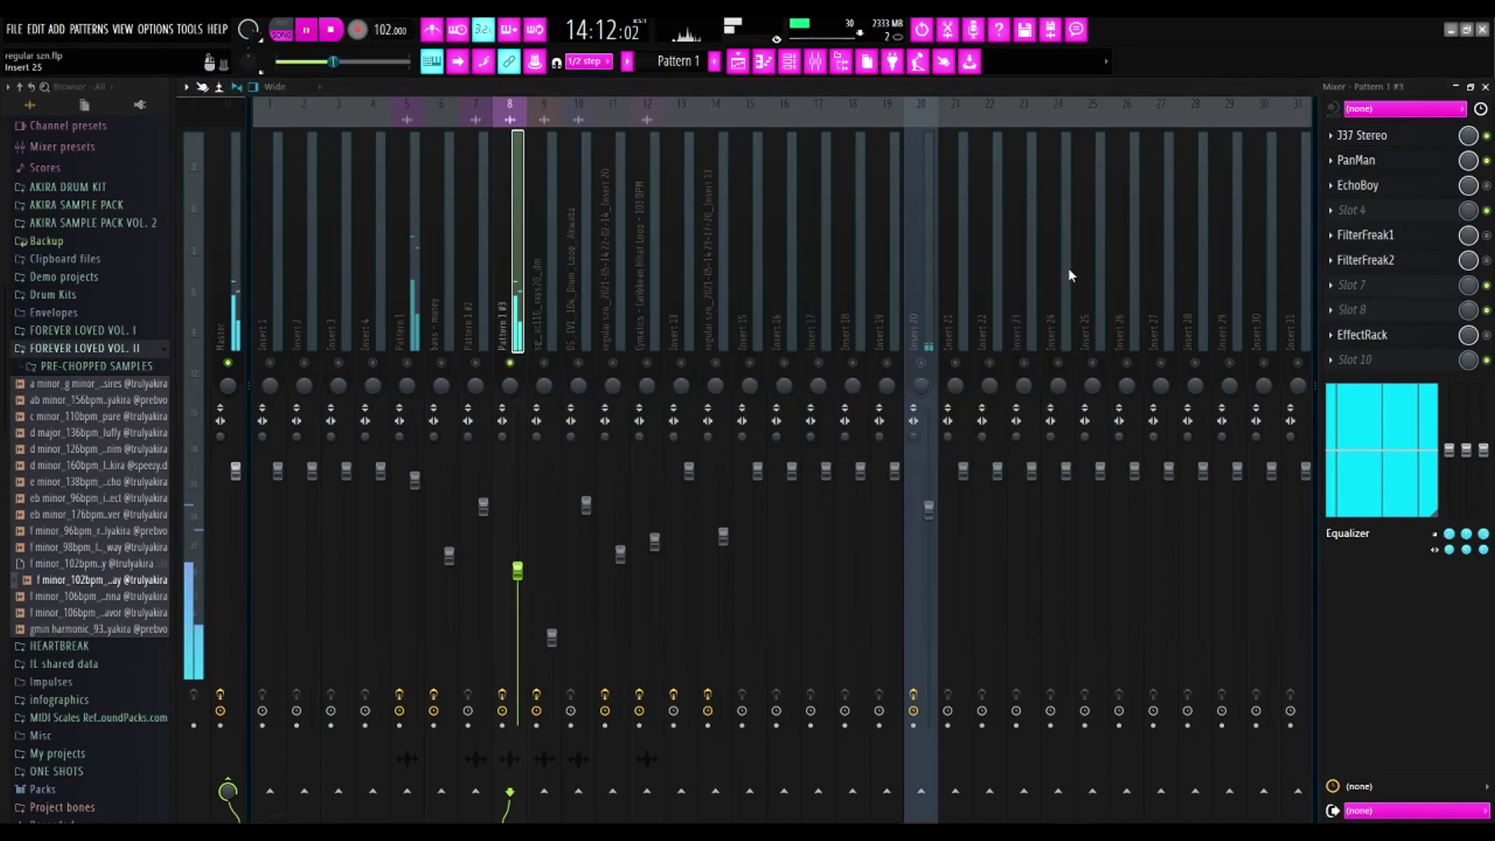
pyautogui.press('space')
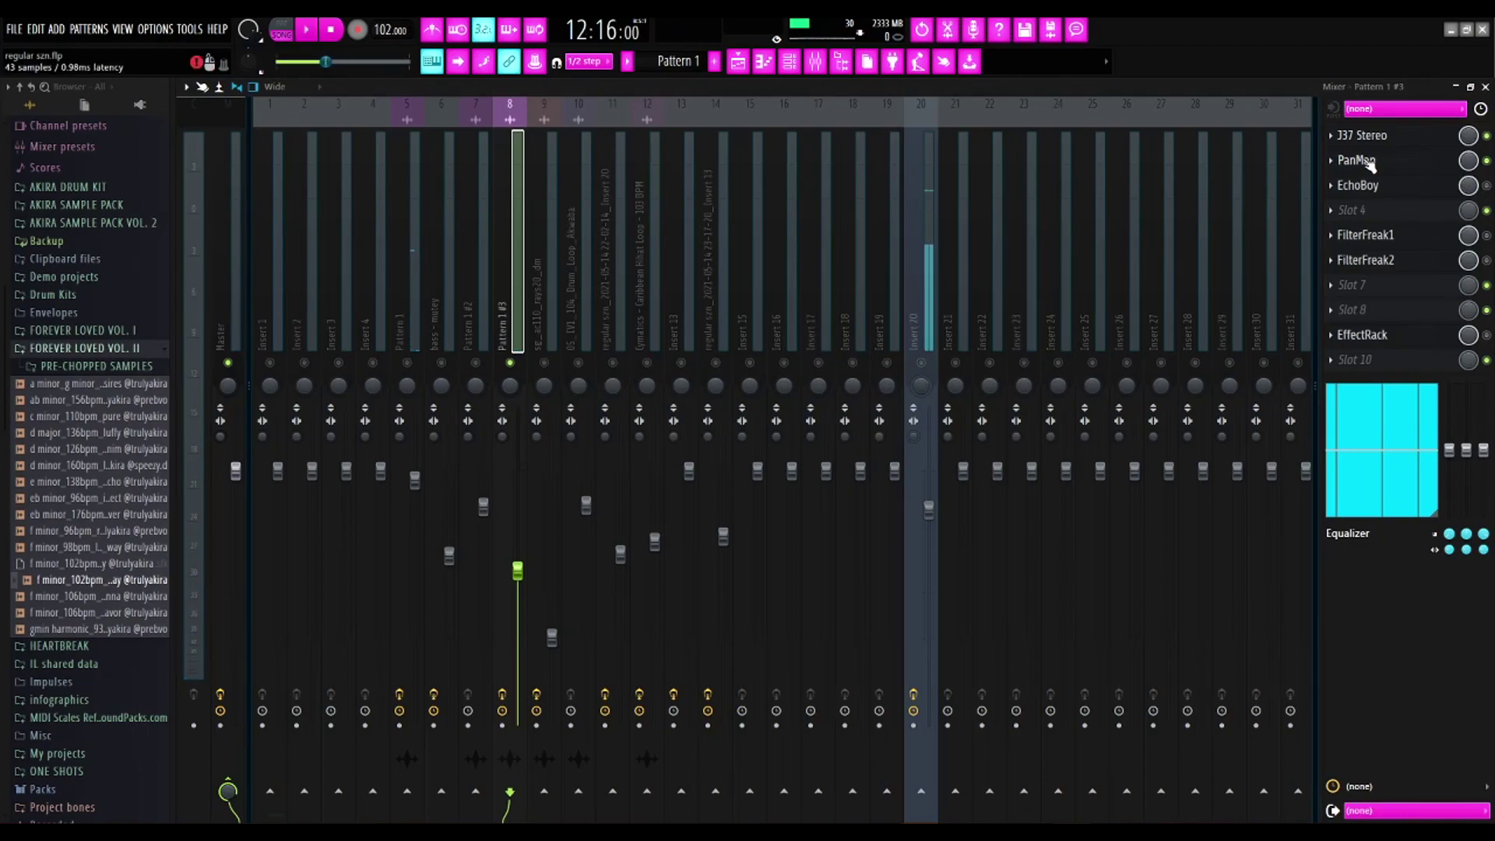
# Enable EchoBoy on the Pattern 1 #3 insert, inspect its echo settings and audition the sound with it.
pyautogui.click(1400, 192)
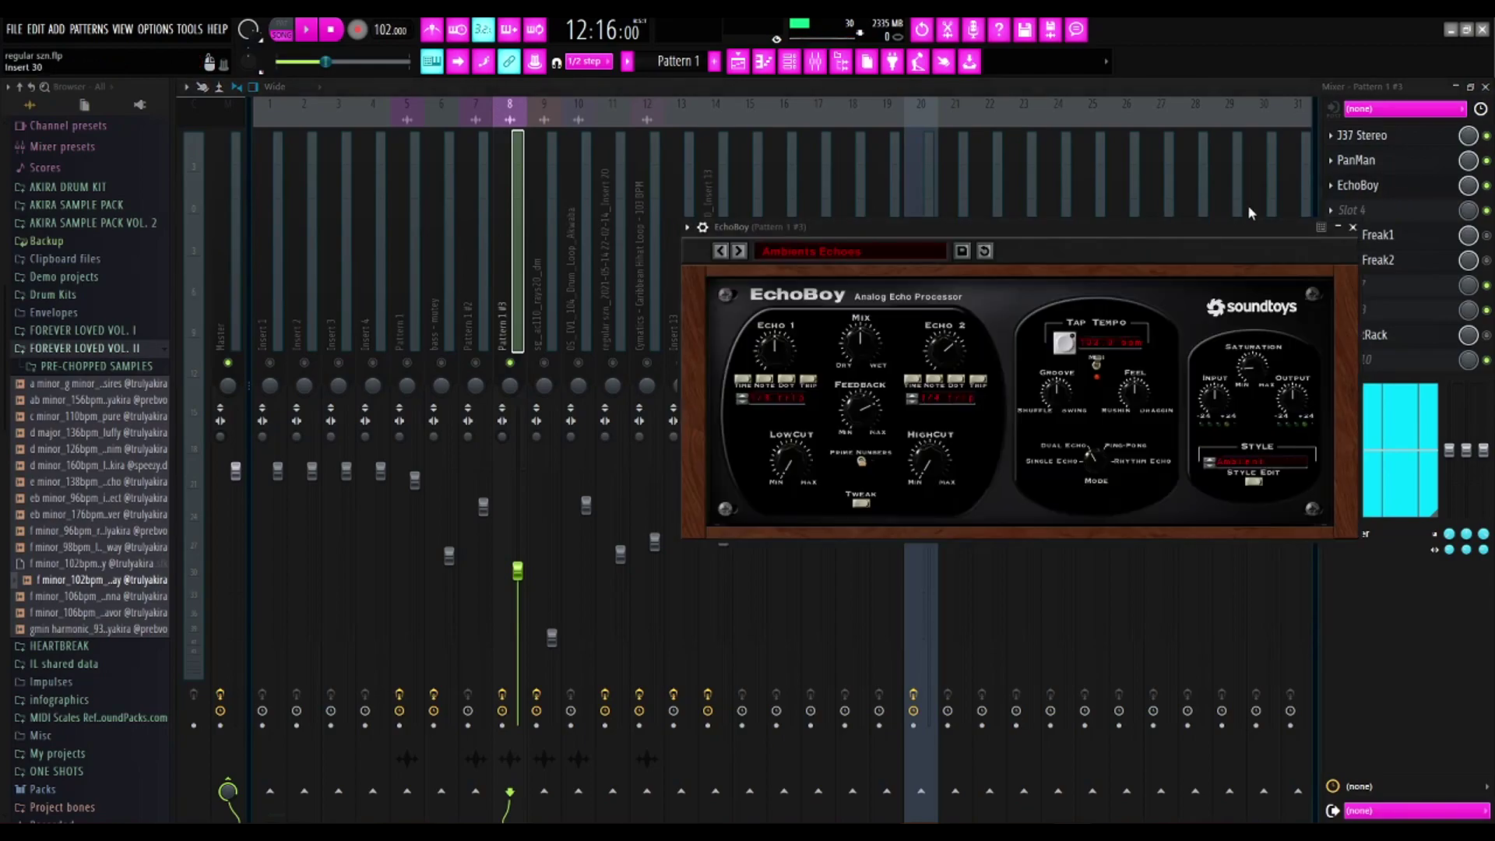
pyautogui.click(1354, 226)
pyautogui.press('space')
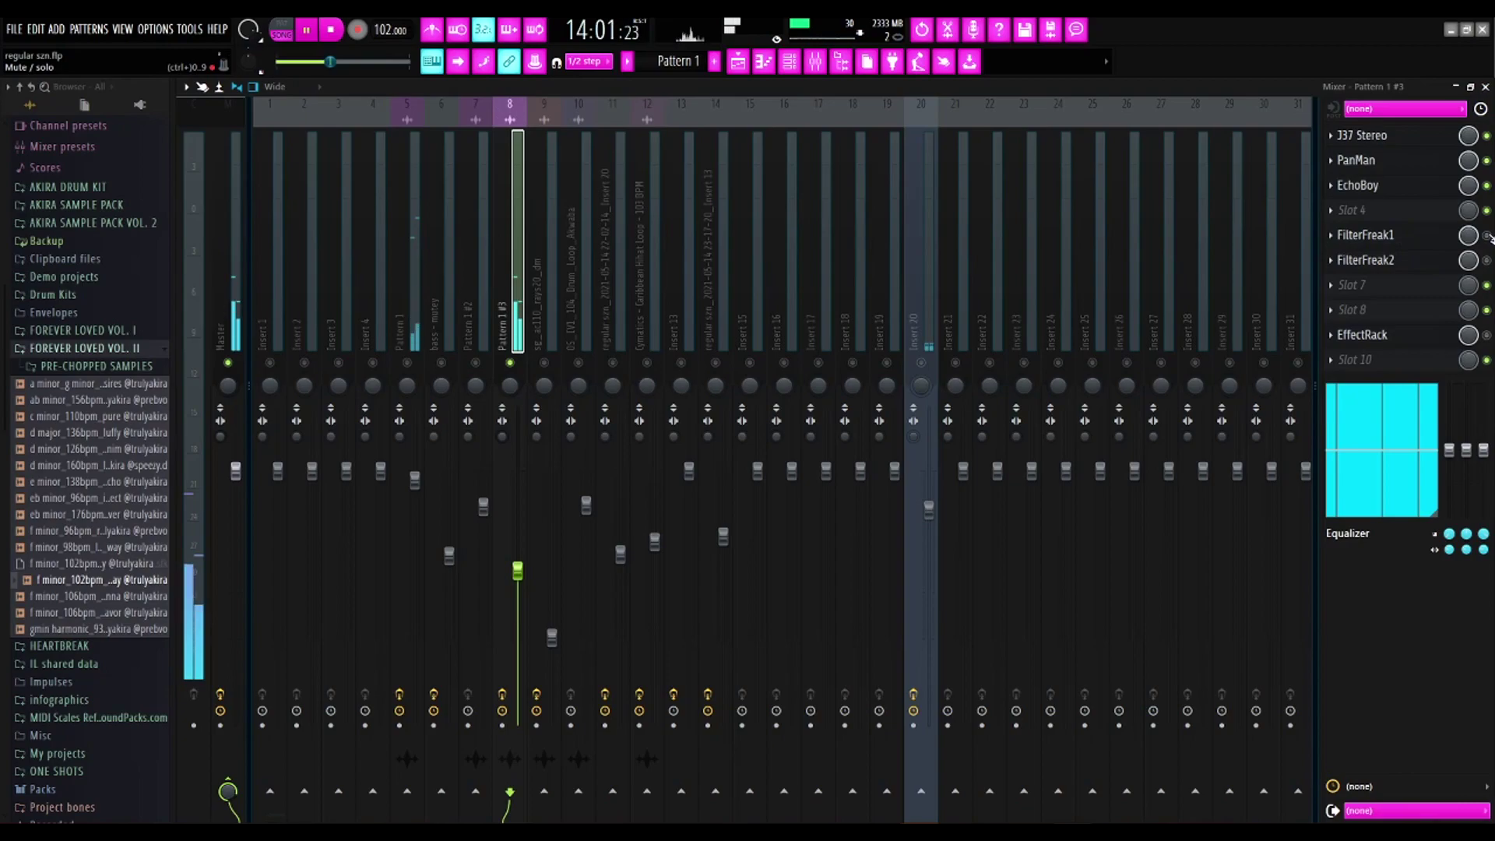
pyautogui.press('space')
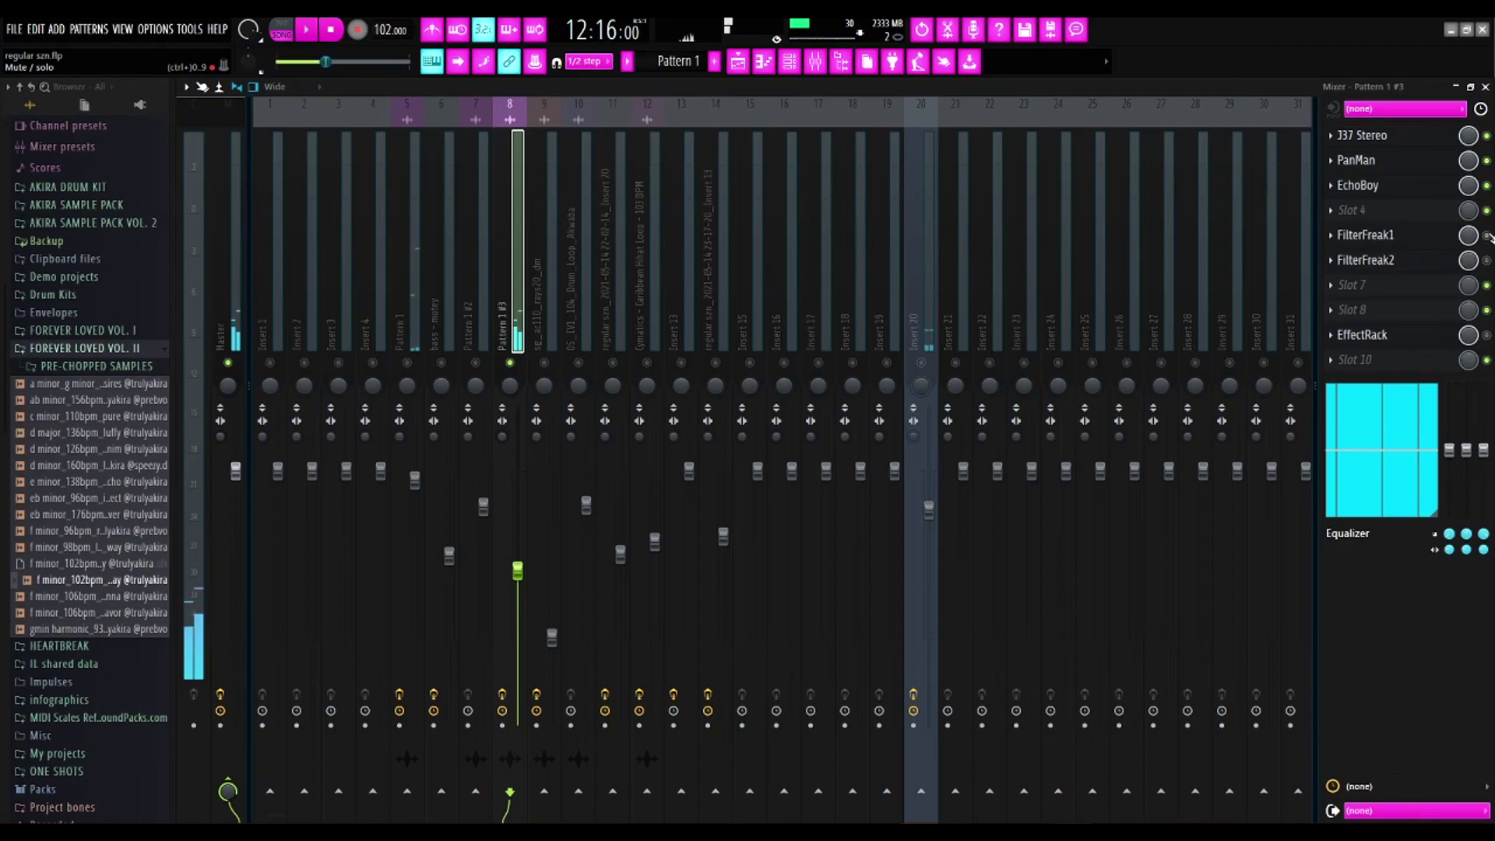
# Enable FilterFreak1 on the Pattern 1 #3 insert, view its settings and audition the sound with it.
pyautogui.click(1399, 237)
pyautogui.click(975, 293)
pyautogui.press('space')
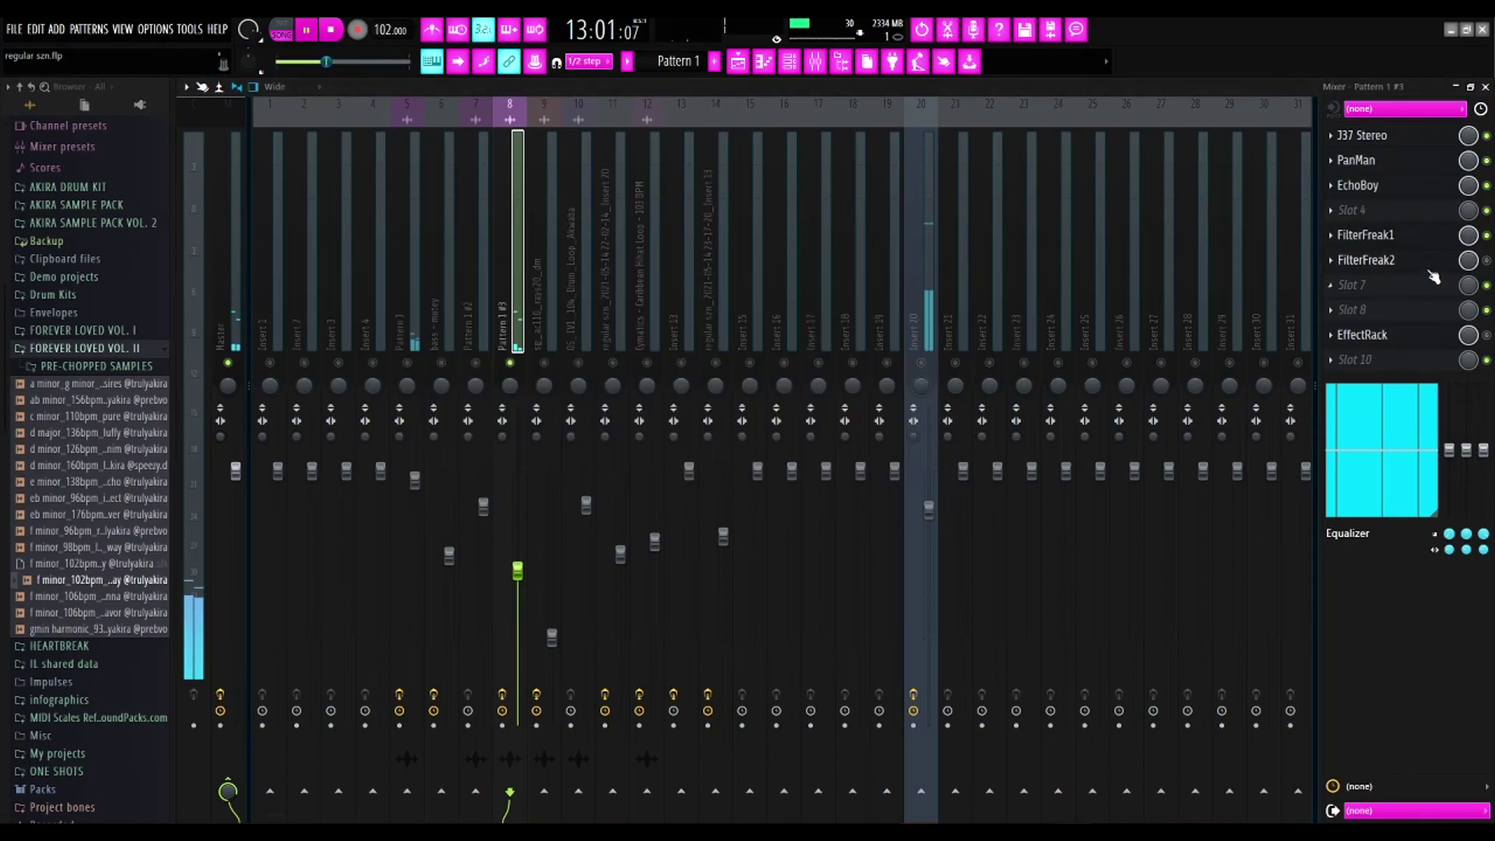
pyautogui.press('space')
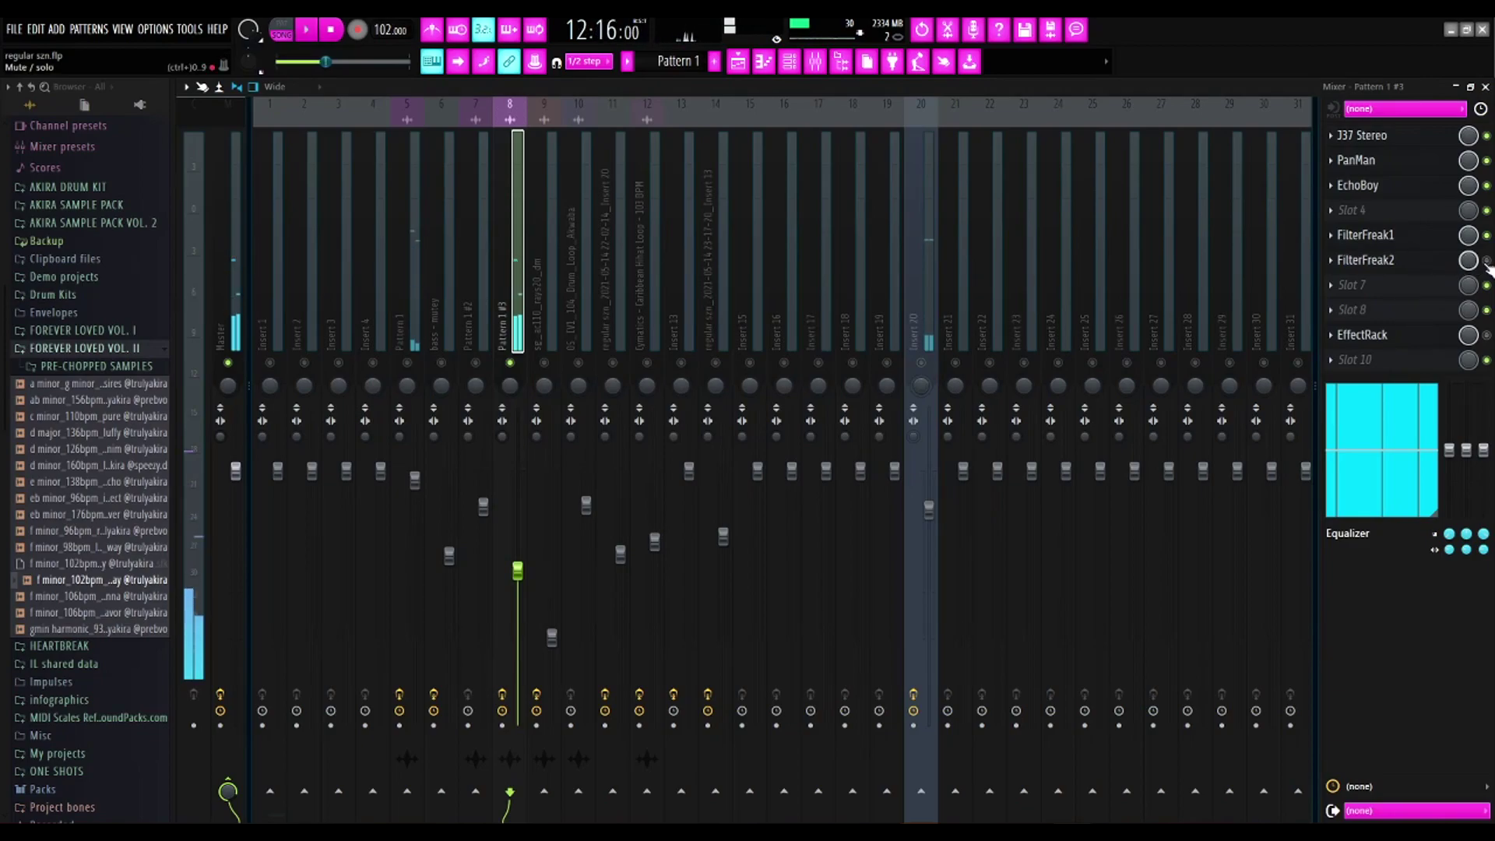
# Enable FilterFreak2 on the Pattern 1 #3 insert, inspect its filter settings and audition the sound with it.
pyautogui.click(1369, 260)
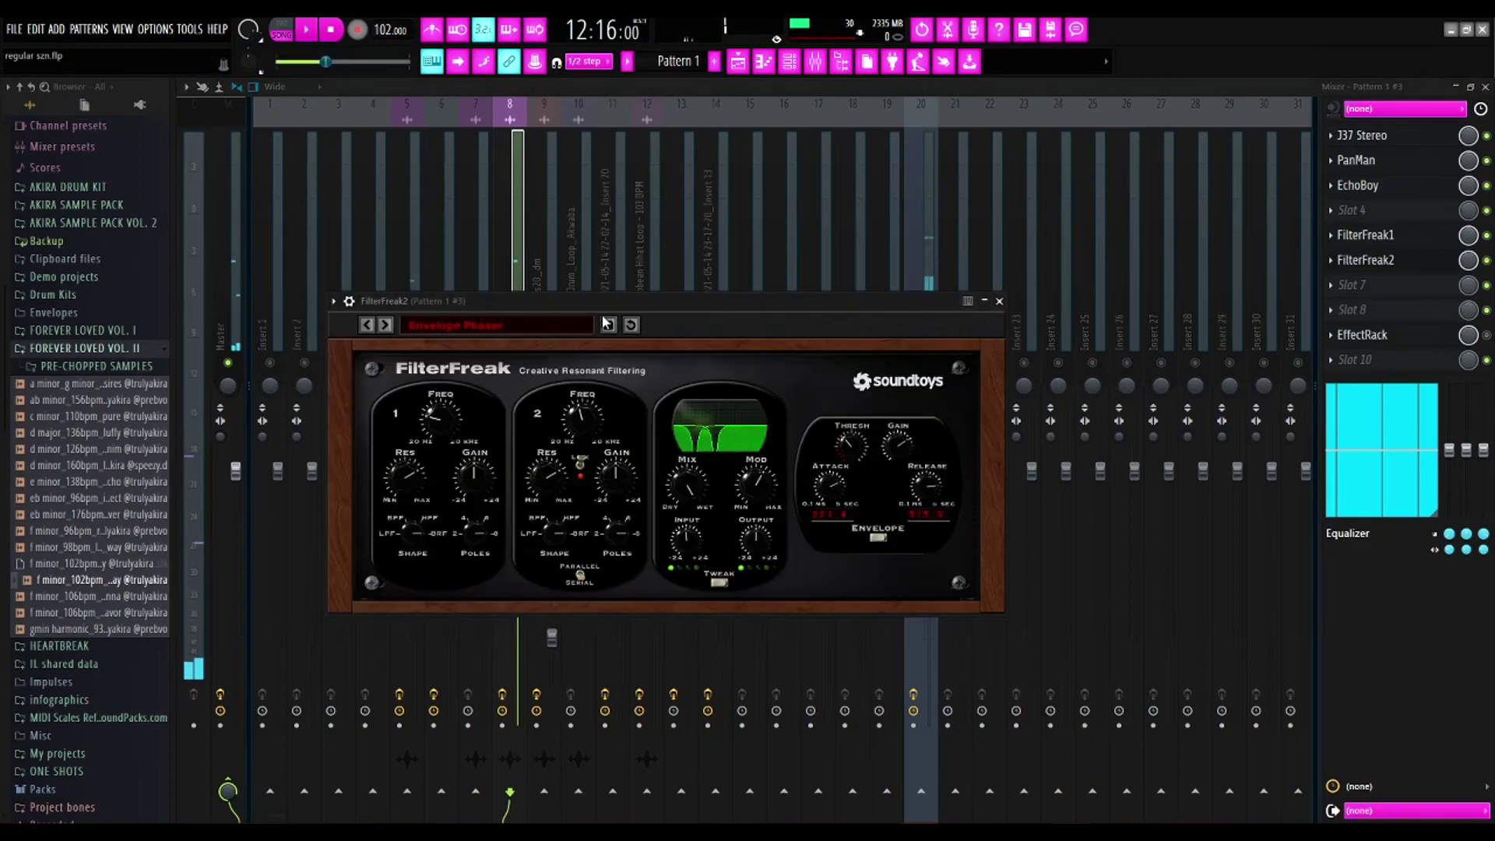
pyautogui.click(1001, 301)
pyautogui.press('space')
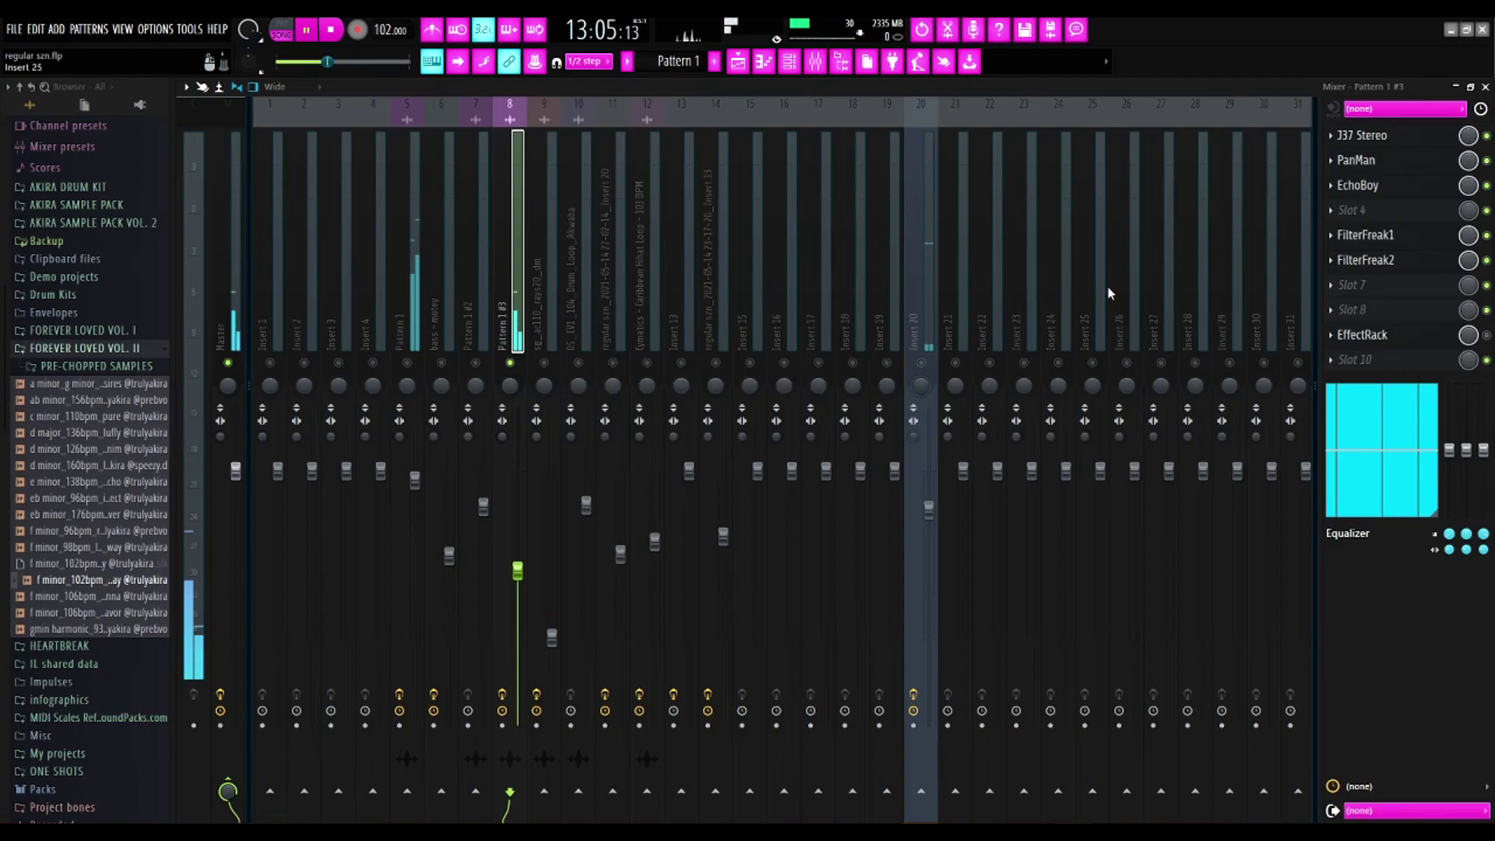
pyautogui.press('space')
# Enable EffectRack on the Pattern 1 #3 insert, view its Modulation presets and audition the sound alone and with the Pattern 1 insert unmuted.
pyautogui.click(1362, 335)
pyautogui.click(304, 224)
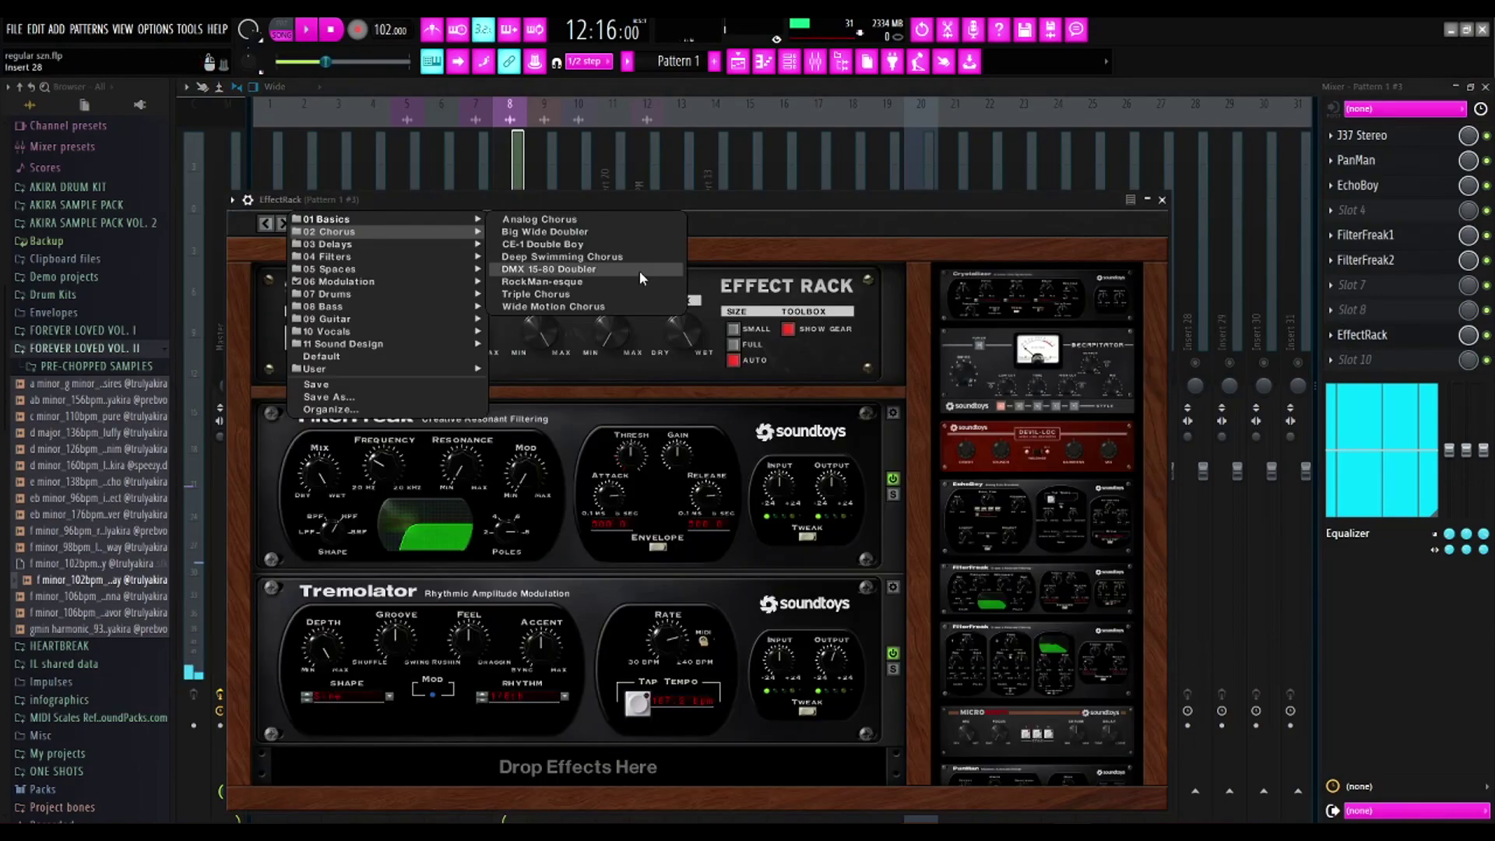
pyautogui.moveTo(427, 306)
pyautogui.moveTo(479, 281)
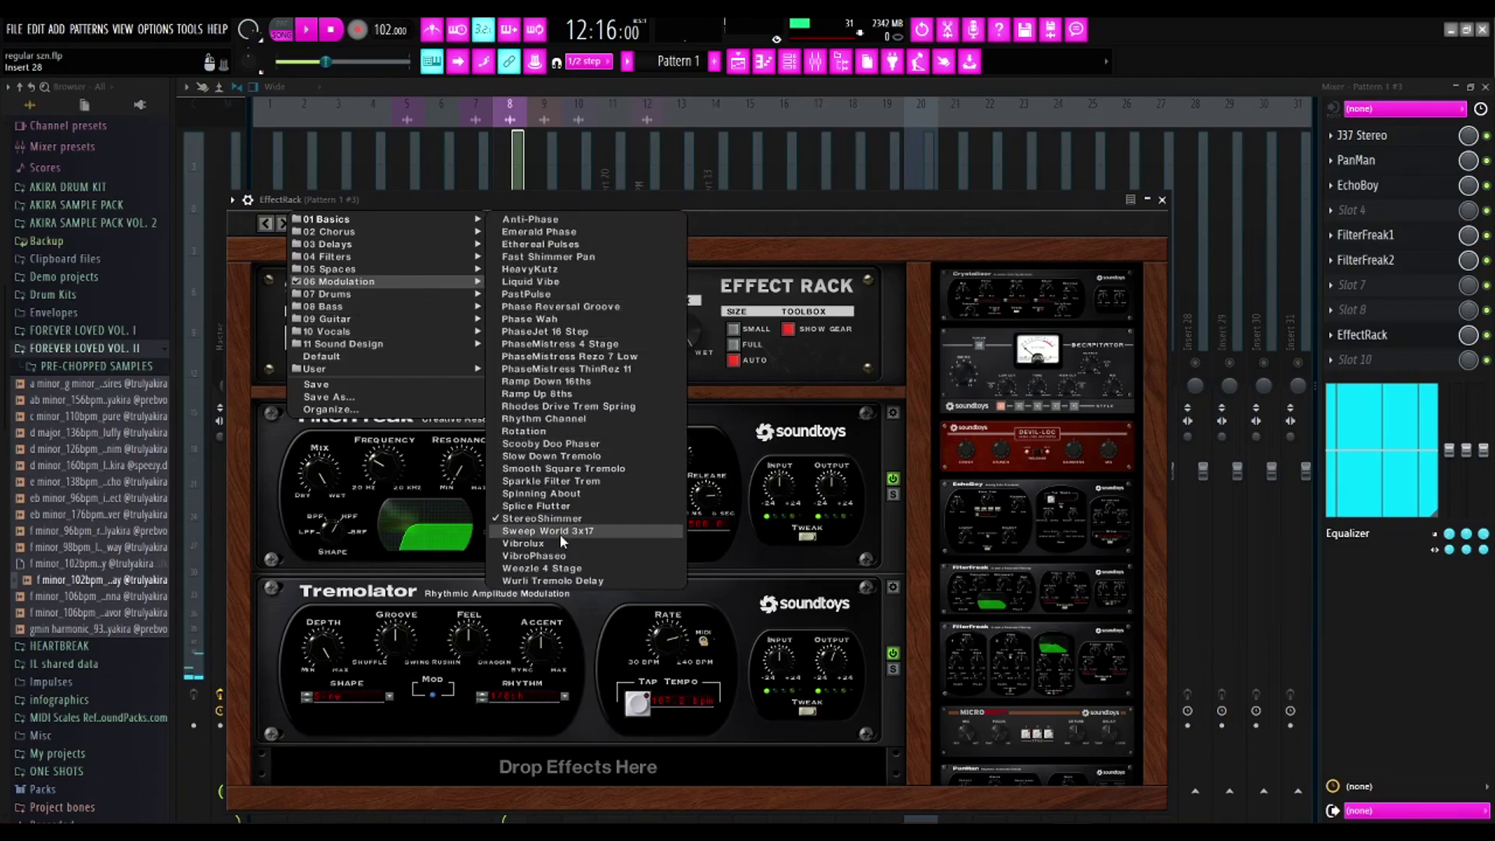
pyautogui.click(1162, 200)
pyautogui.press('space')
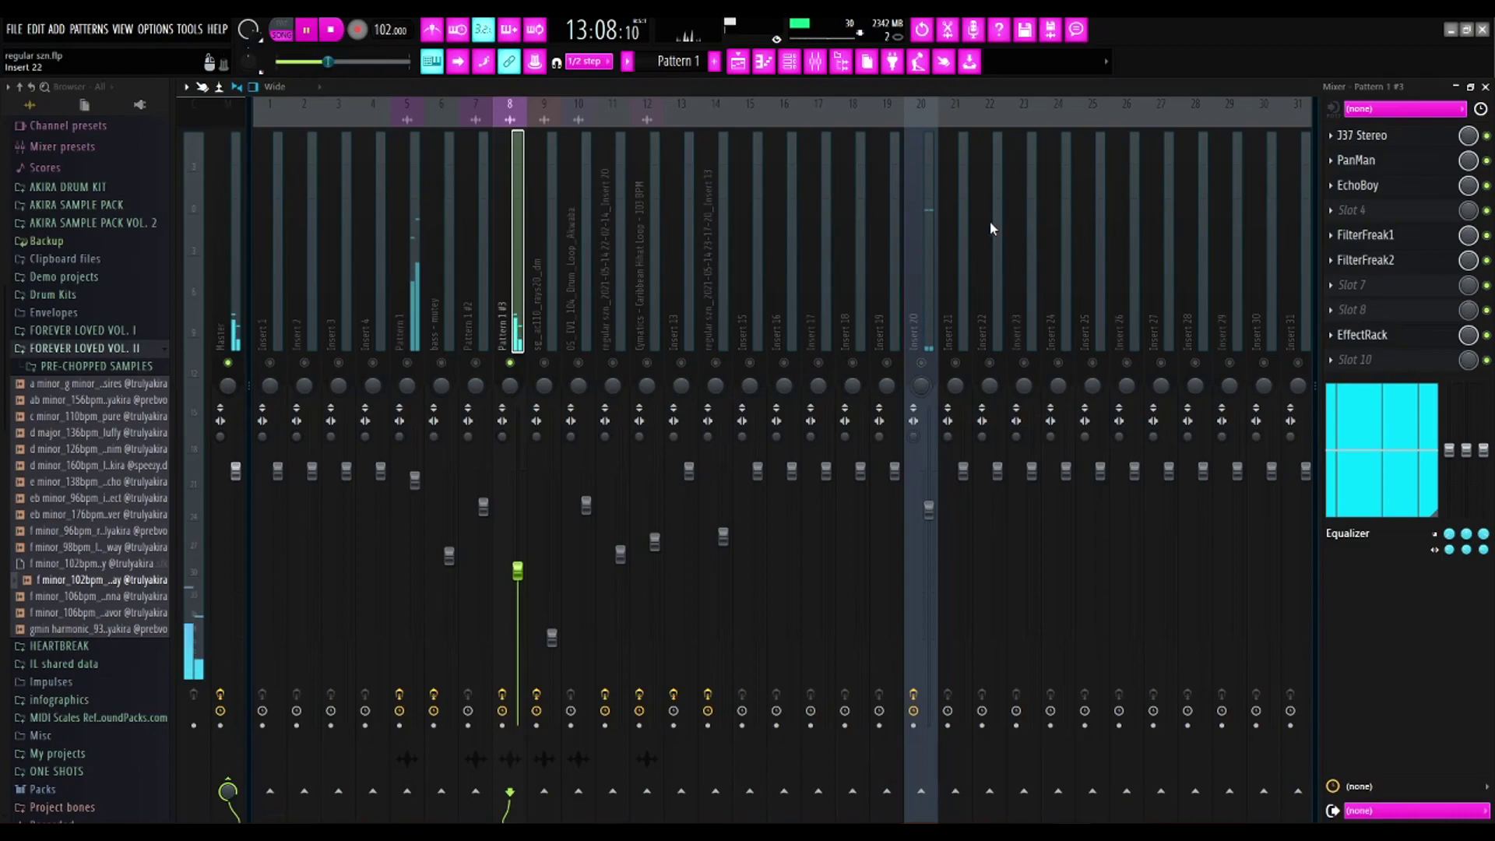
pyautogui.press('space')
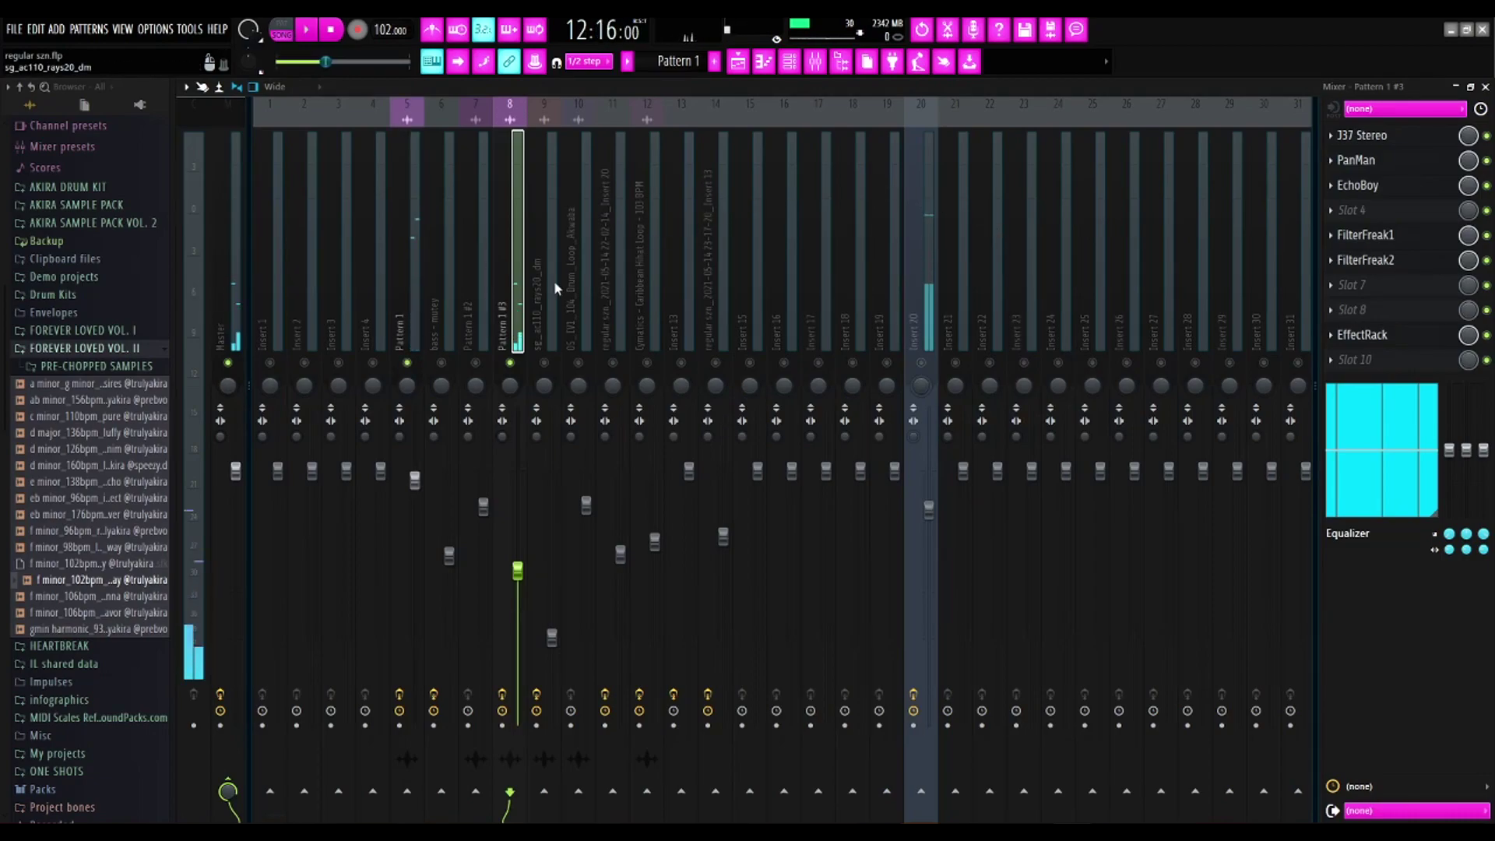
pyautogui.press('space')
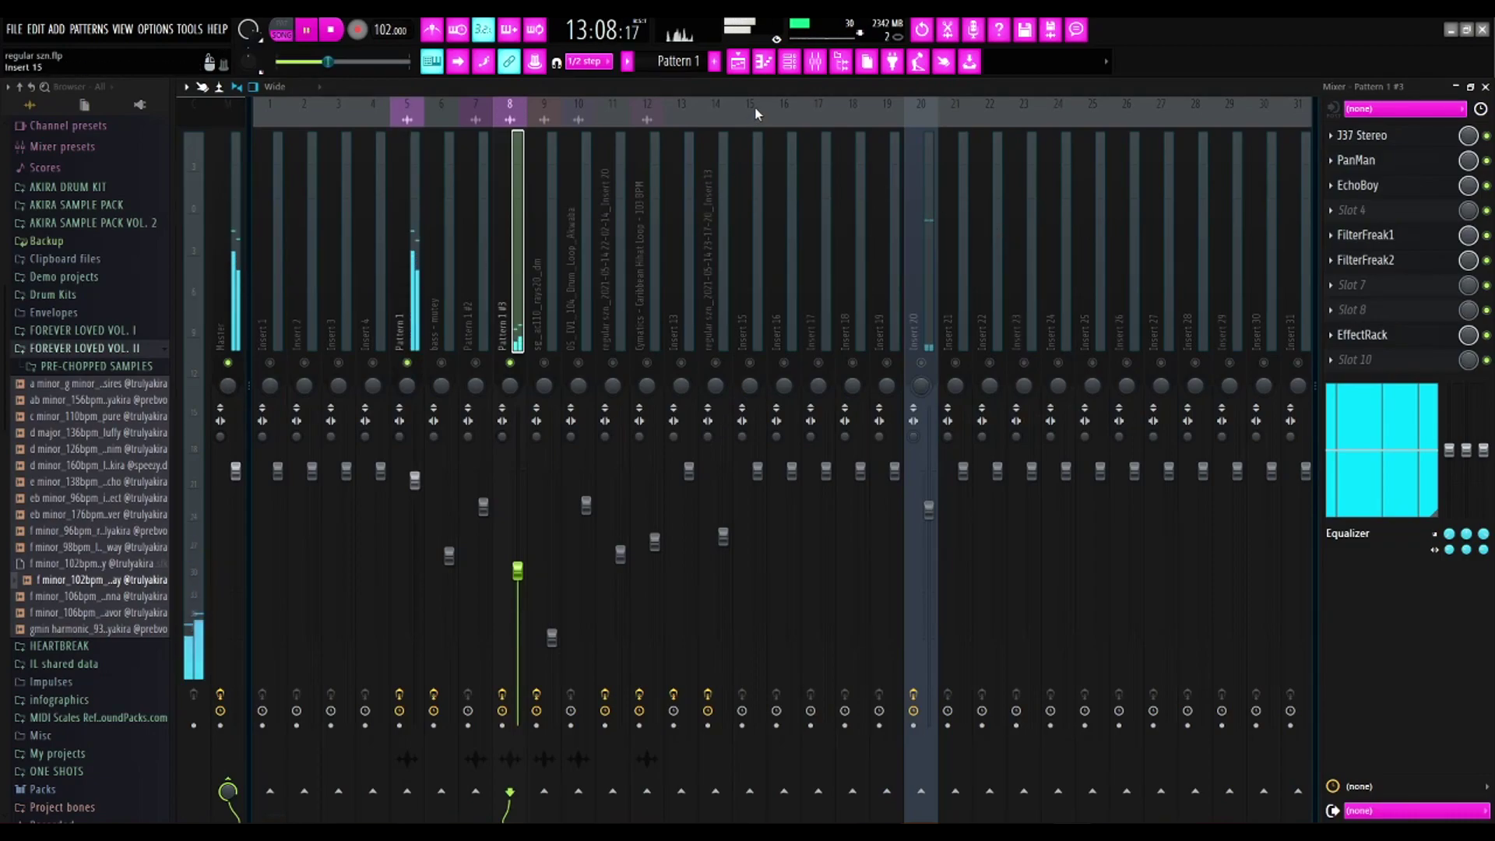
pyautogui.press('space')
# Place the playlist playhead near bar 17, unmute Track 3 and view the bass - mutey notes in the piano roll.
pyautogui.press('F5')
pyautogui.moveTo(737, 125); pyautogui.dragTo(756, 123)
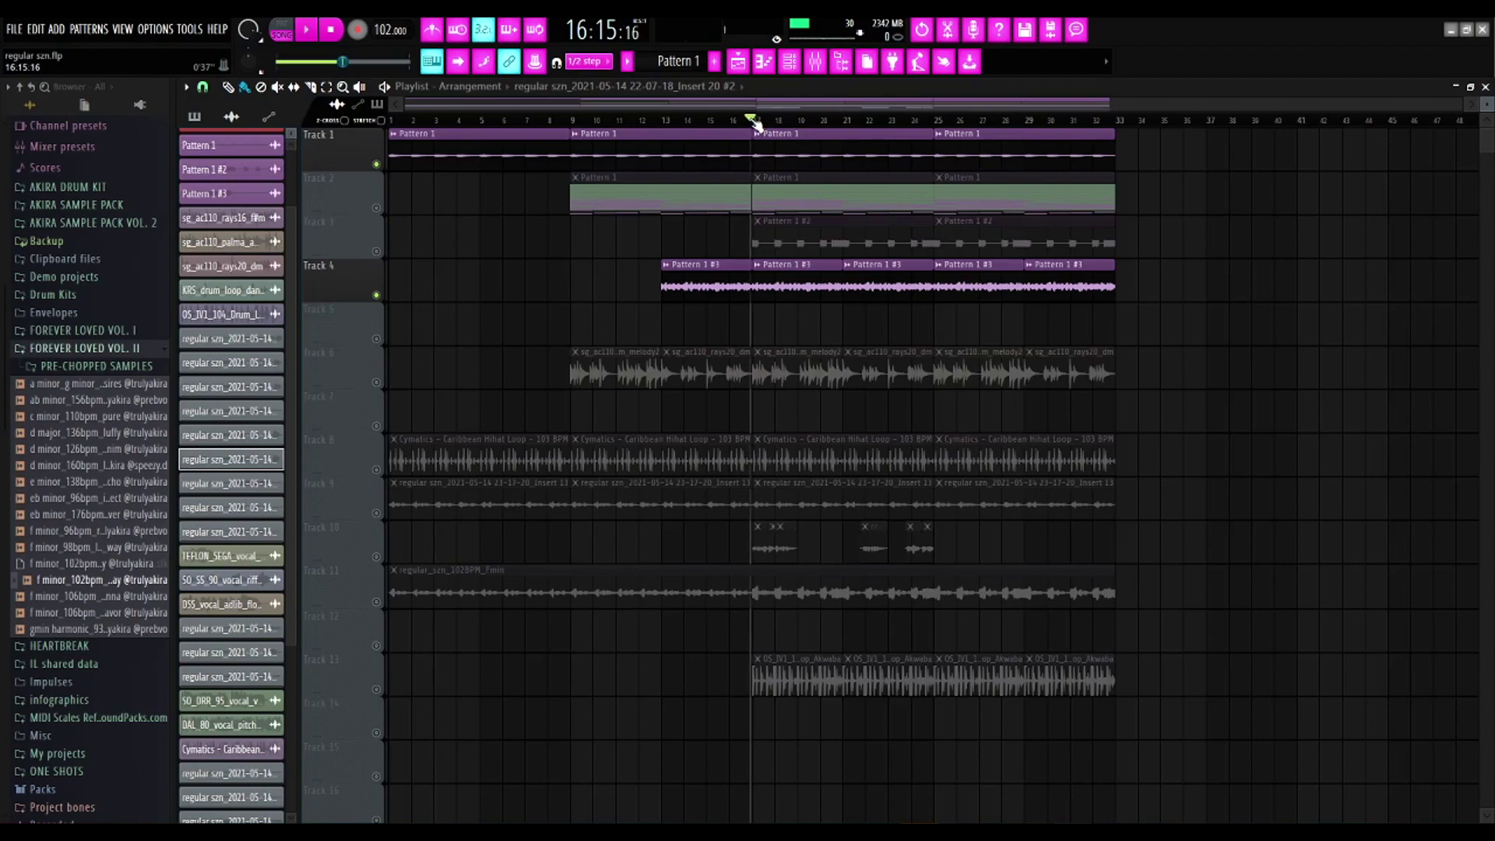
pyautogui.click(377, 253)
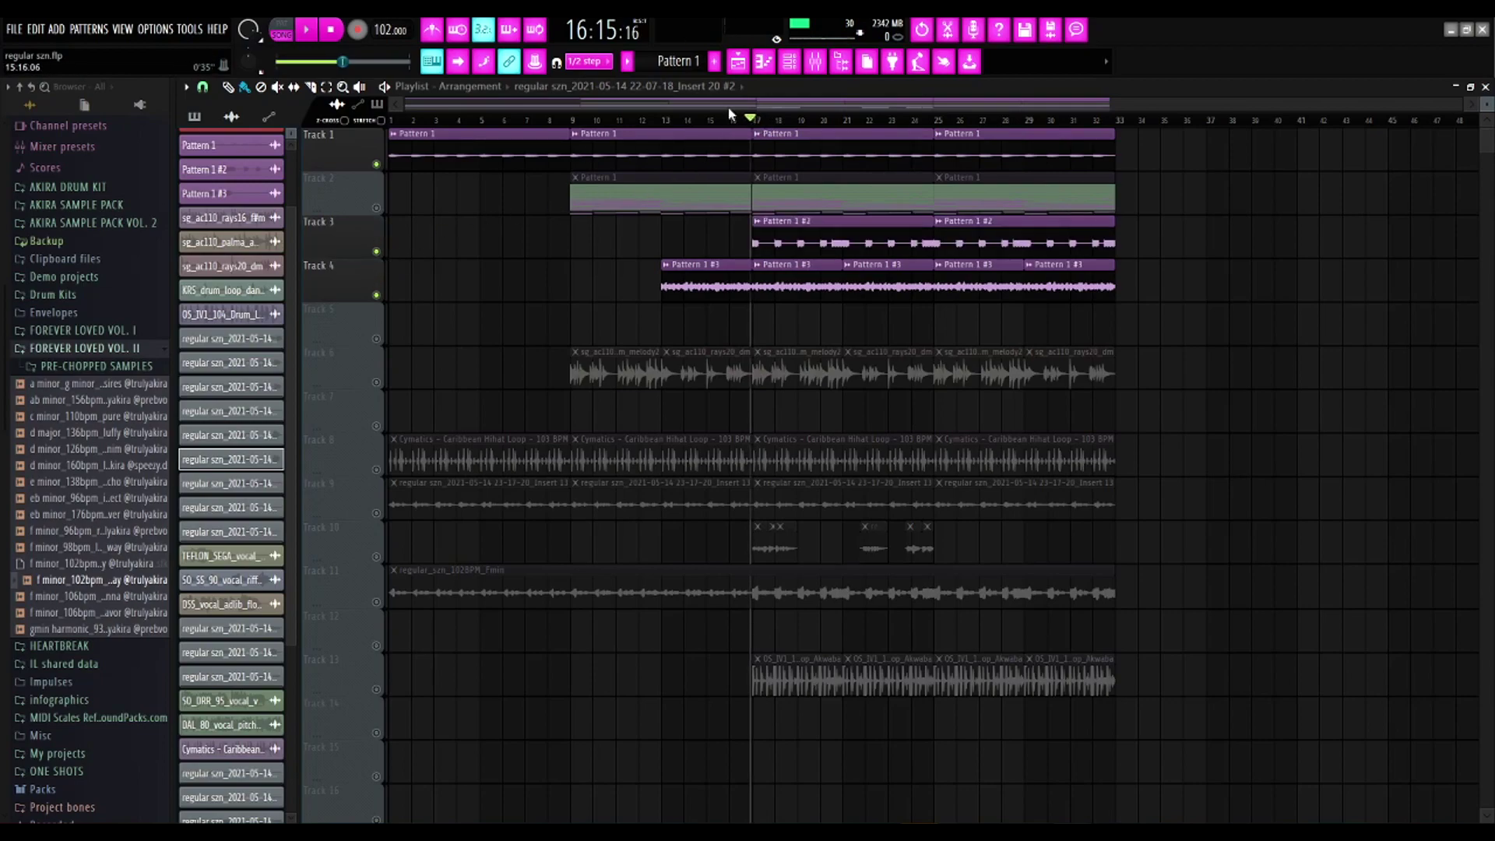
pyautogui.click(790, 64)
pyautogui.click(743, 403)
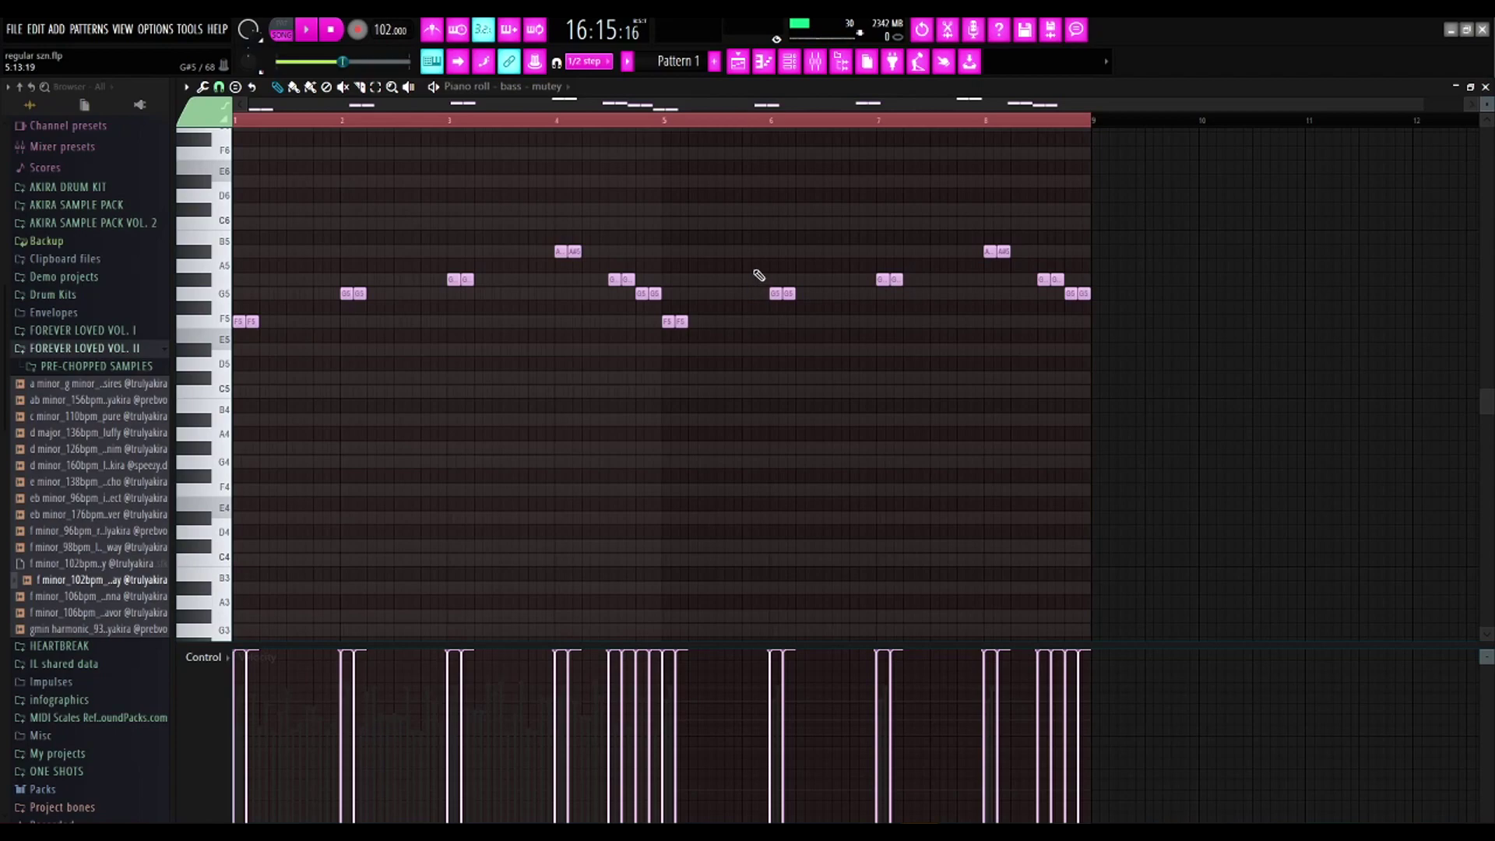
# Select the Pattern 1 #2 insert in the mixer and unmute it.
pyautogui.click(816, 61)
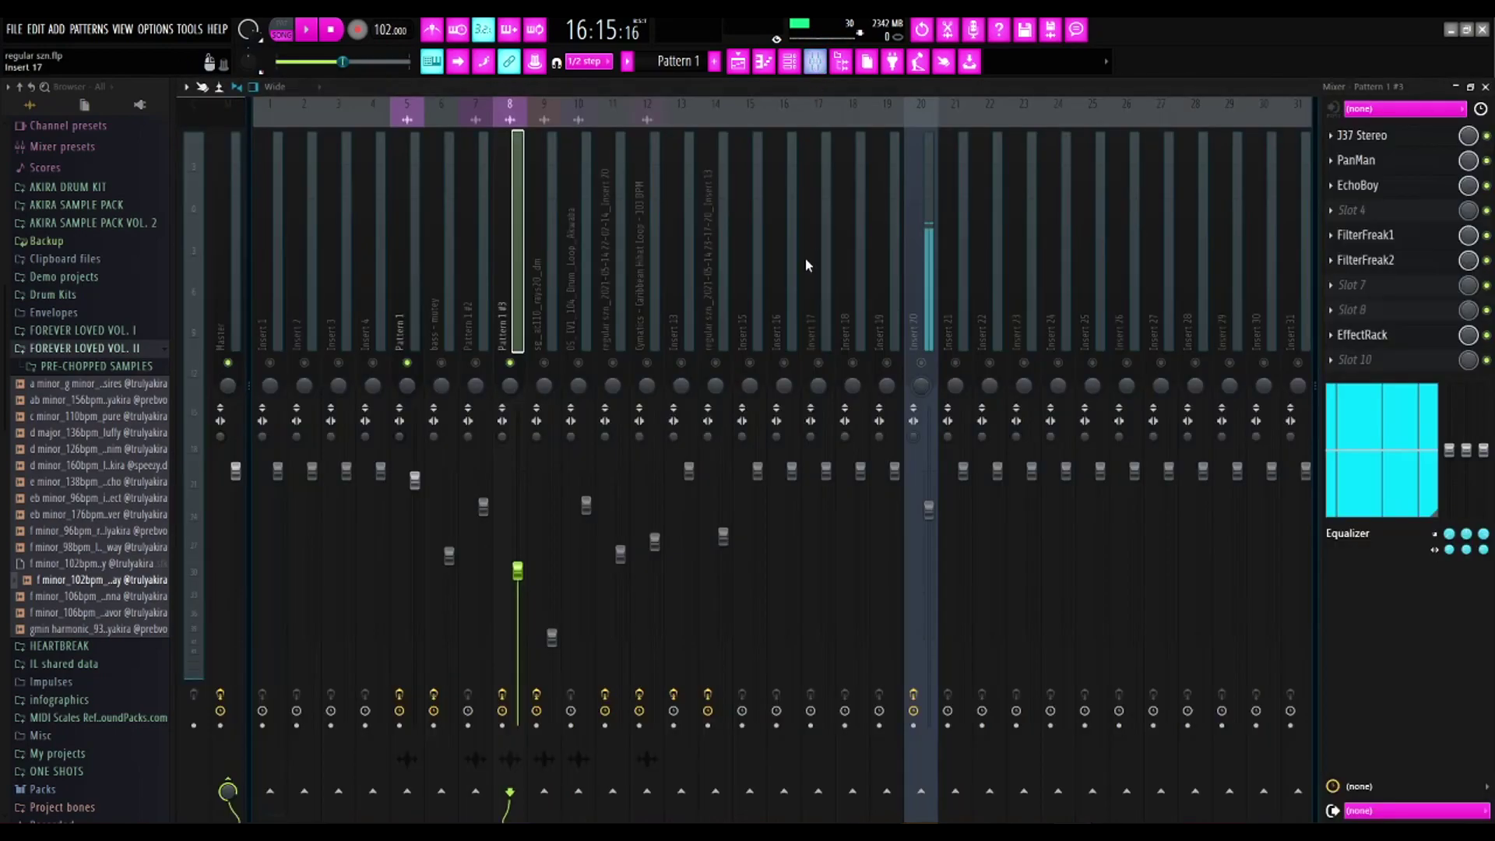
pyautogui.click(485, 320)
pyautogui.click(477, 372)
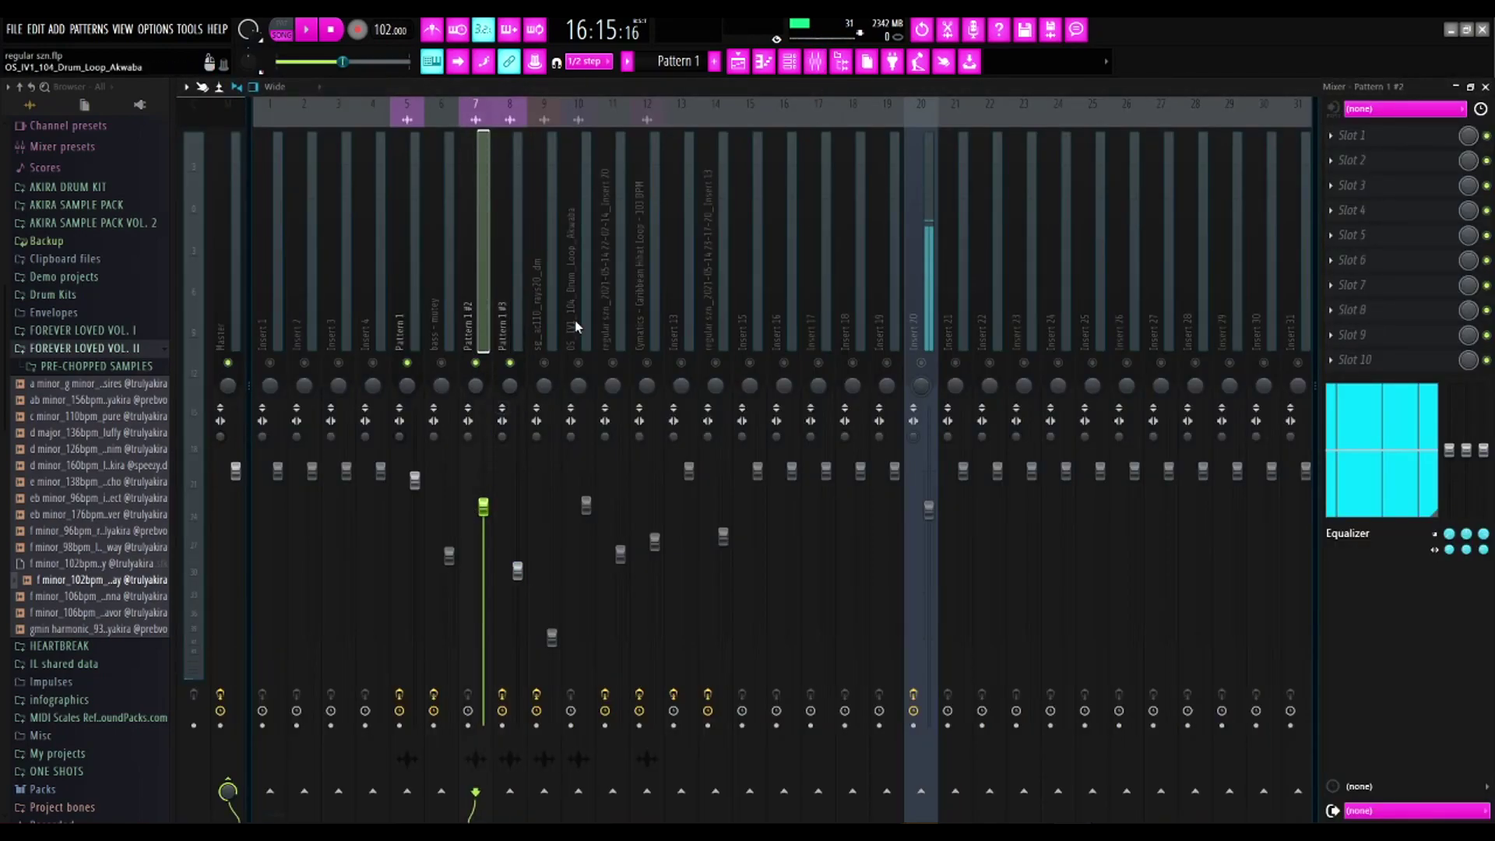
# Return to the playlist near bar 17 and inspect the bass - mutey channel from the channel rack.
pyautogui.click(737, 62)
pyautogui.moveTo(767, 127)
pyautogui.mouseDown()
pyautogui.moveTo(747, 123)
pyautogui.moveTo(760, 122)
pyautogui.mouseUp()
pyautogui.click(799, 62)
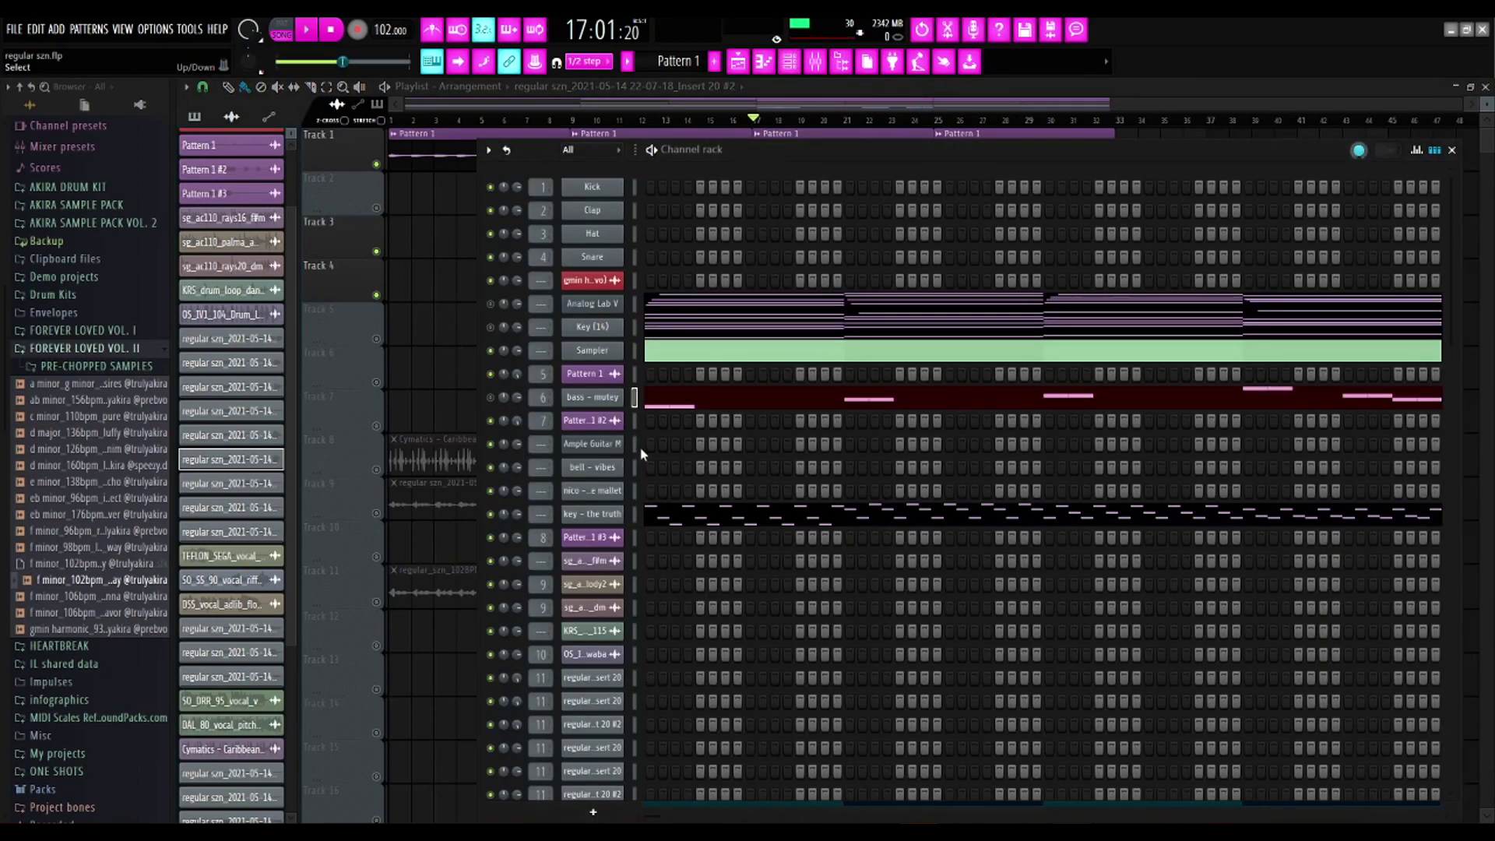
pyautogui.click(610, 401)
pyautogui.click(655, 199)
pyautogui.click(847, 109)
# Audition the unmuted Tracks 1, 3 and 4 together from just before bar 17.
pyautogui.moveTo(758, 120); pyautogui.dragTo(753, 122)
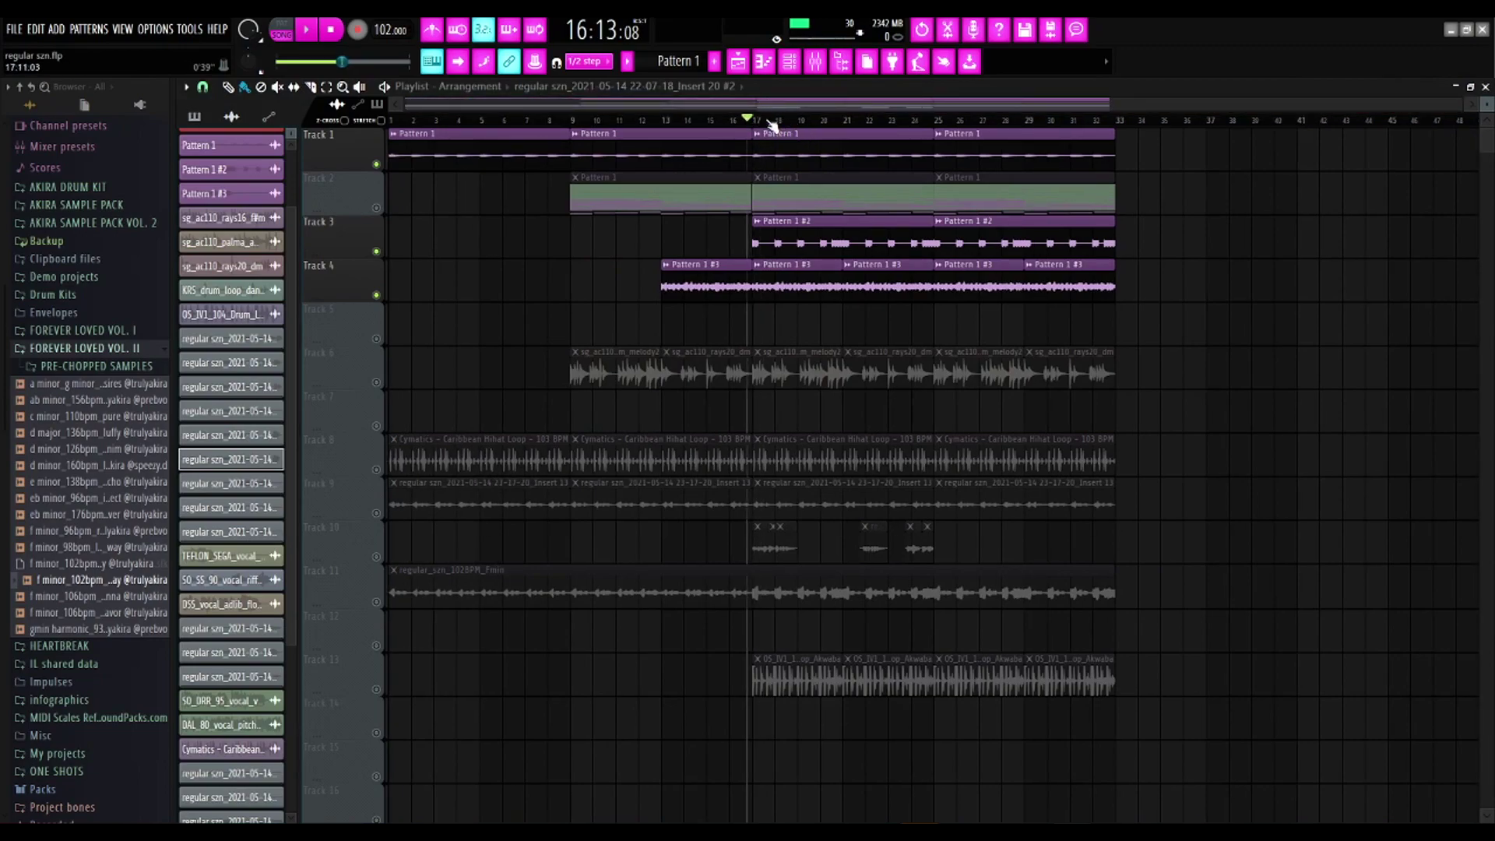
pyautogui.press('space')
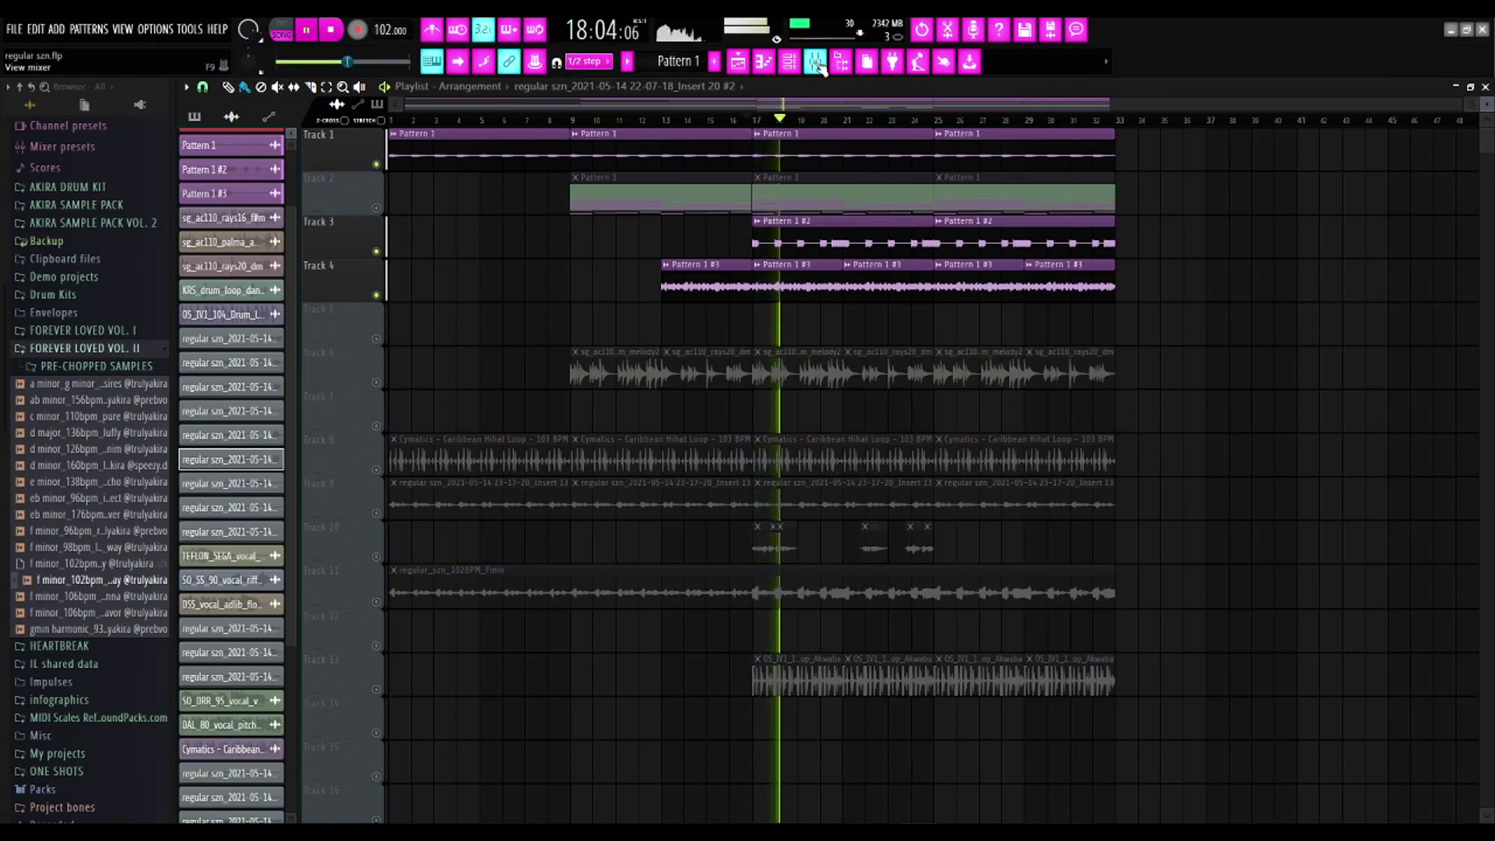
pyautogui.press('space')
# Solo Track 6 from bar 9, unmute the sg_ac110_rays20_dm insert in the mixer and audition its guitar loops with their effects.
pyautogui.moveTo(748, 121); pyautogui.dragTo(569, 121)
pyautogui.rightClick(376, 382)
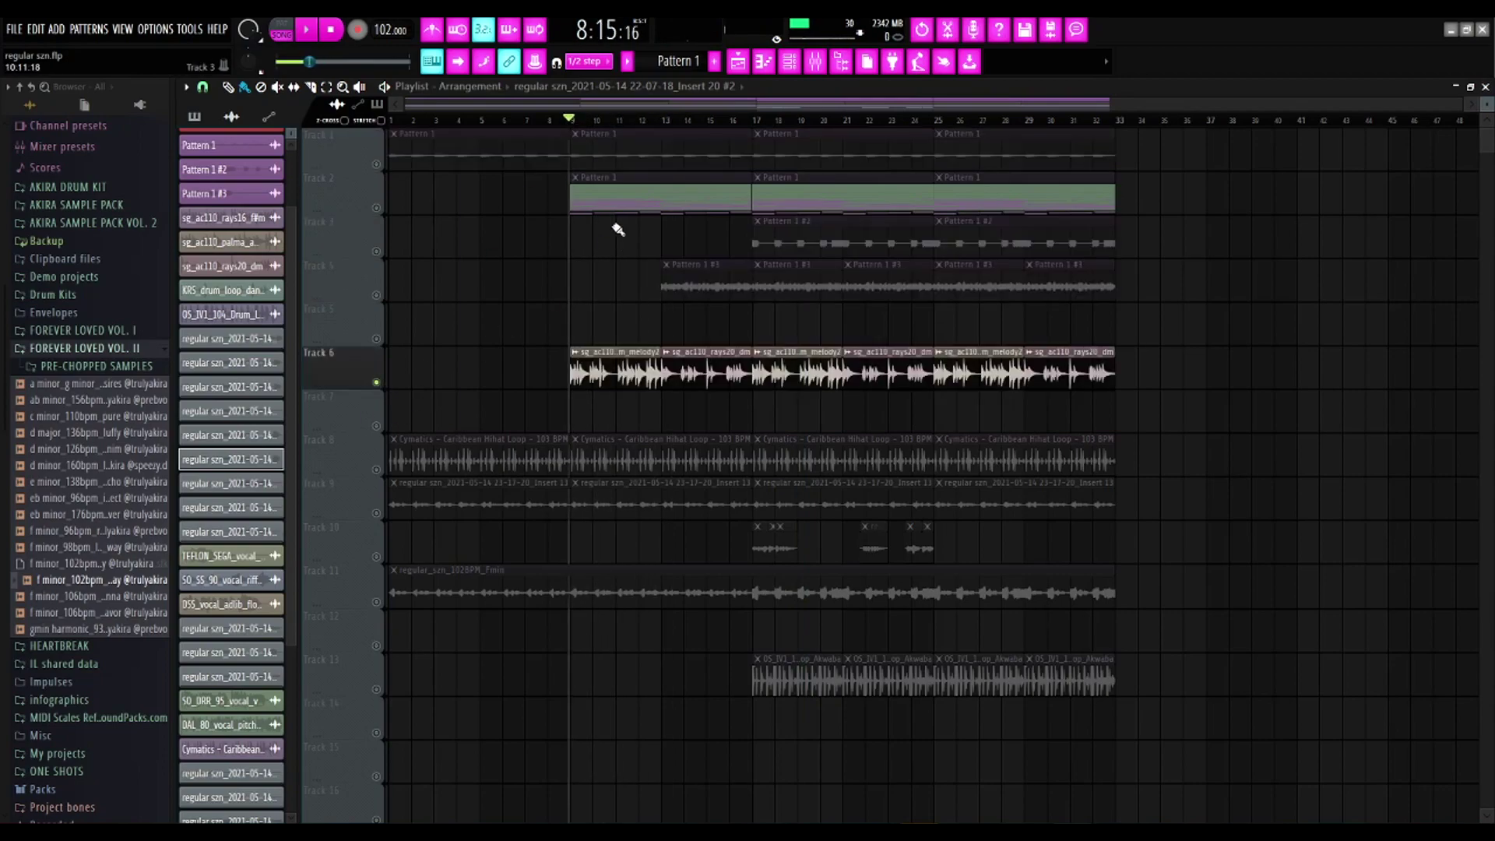
pyautogui.click(830, 62)
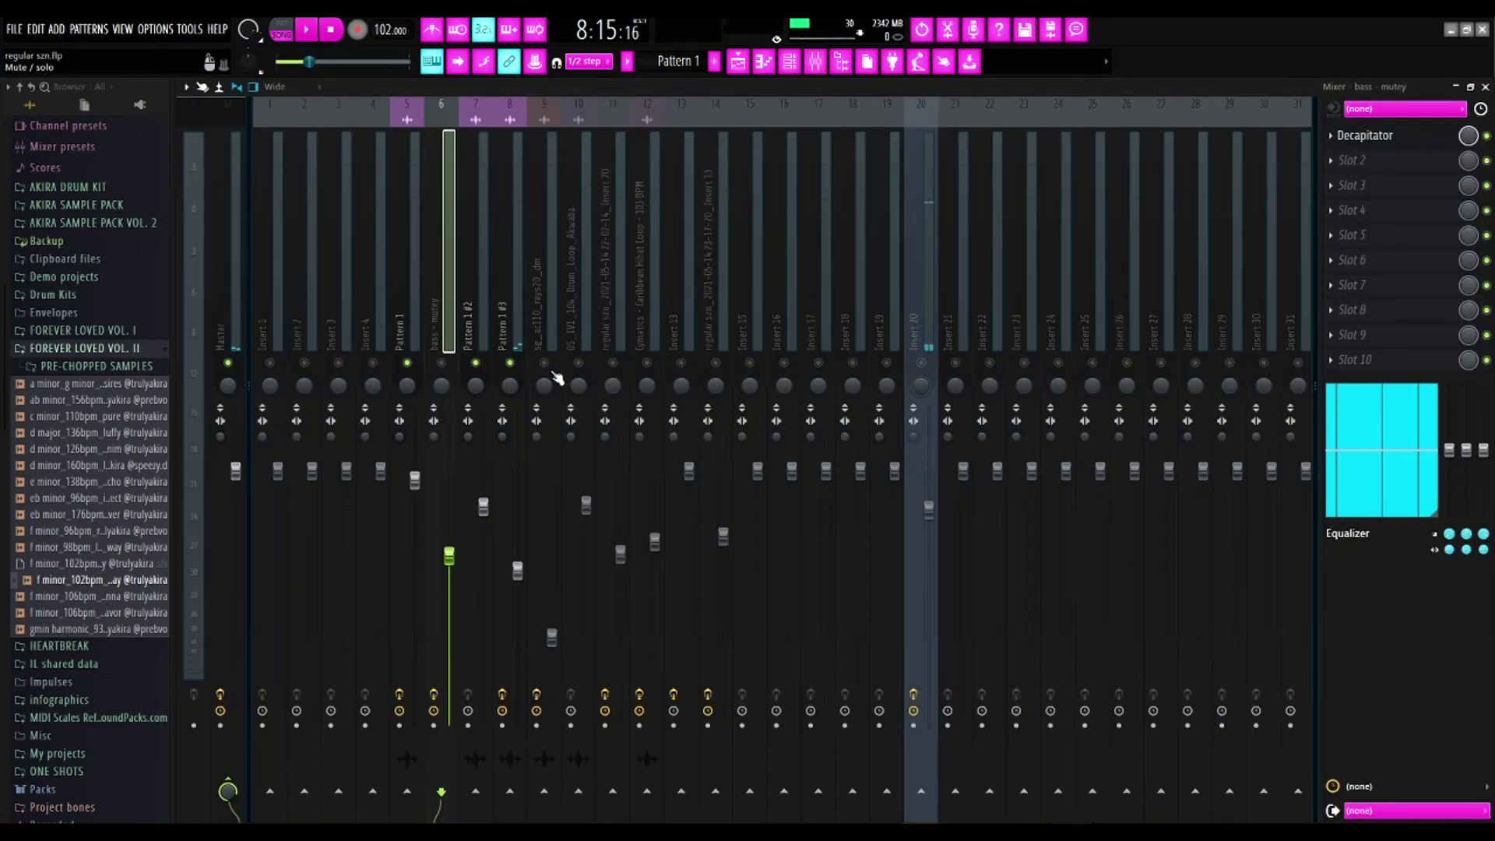
pyautogui.click(549, 311)
pyautogui.press('space')
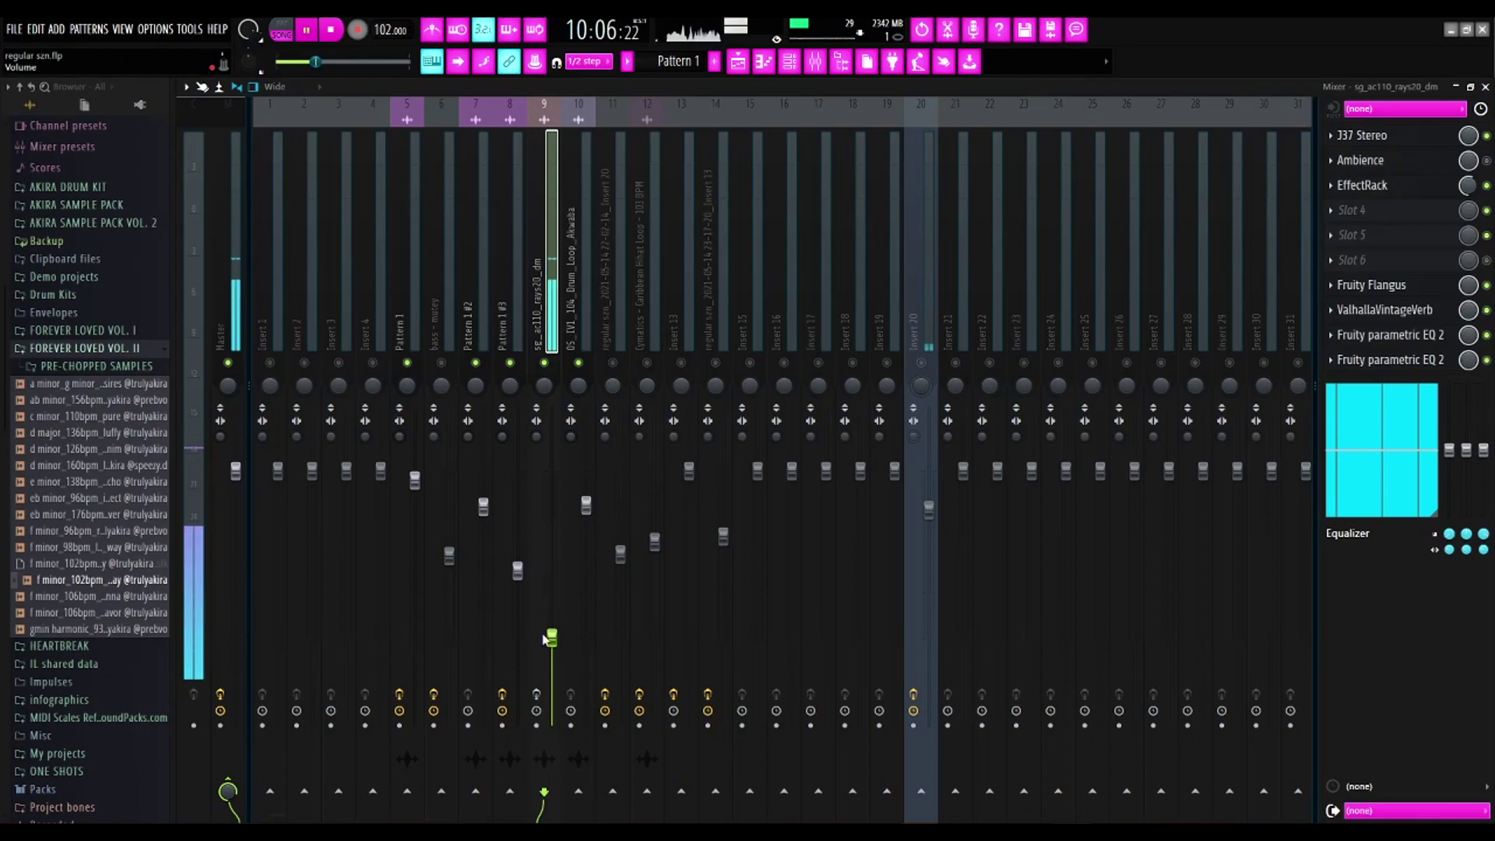
pyautogui.press('space')
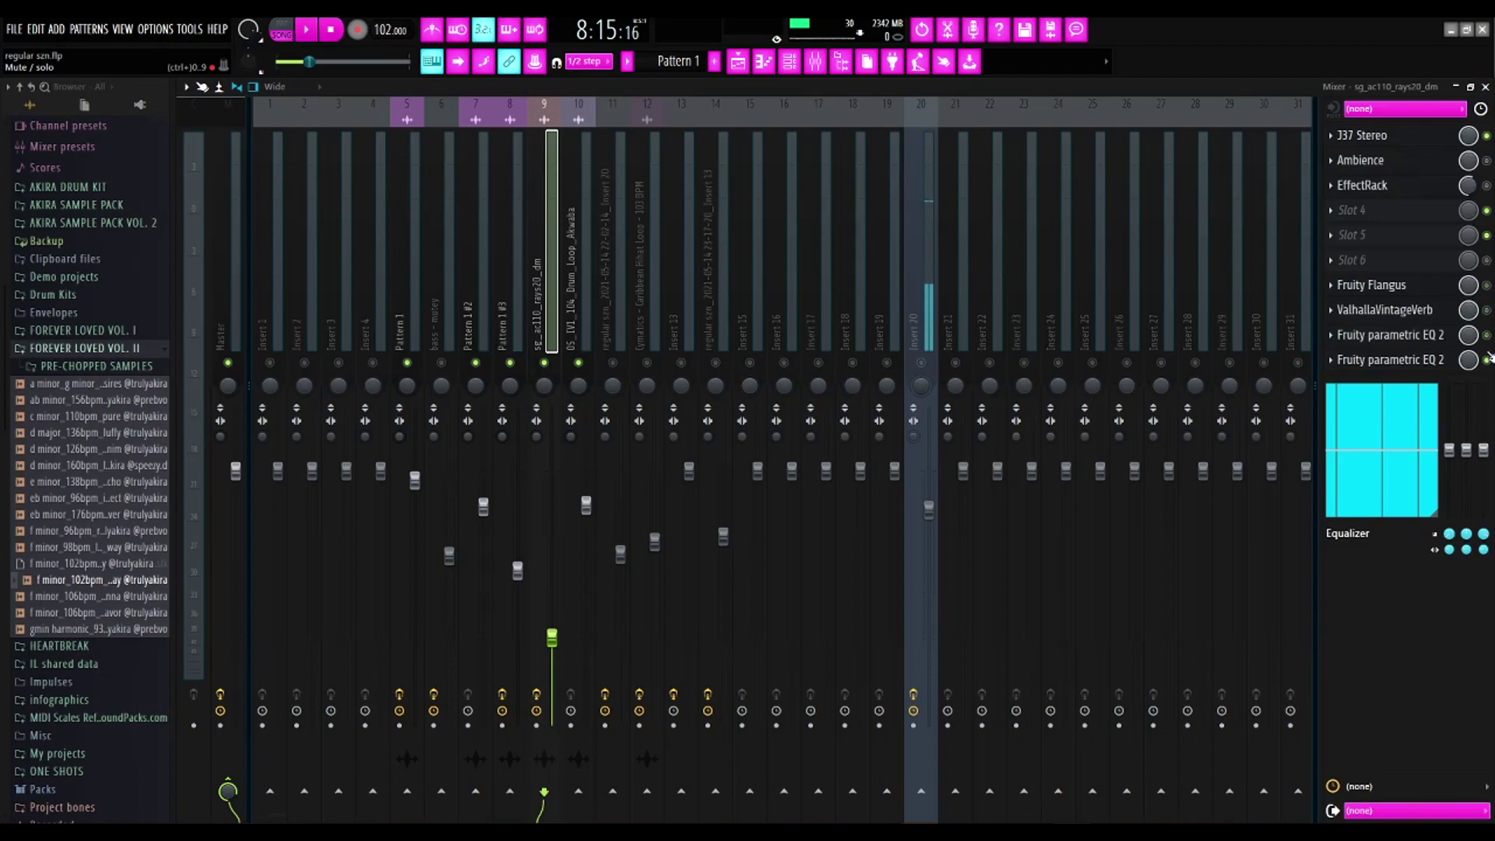
# With only J37 Stereo enabled on the sg_ac110_rays20_dm insert, inspect its tape settings and audition the loop.
pyautogui.click(1411, 140)
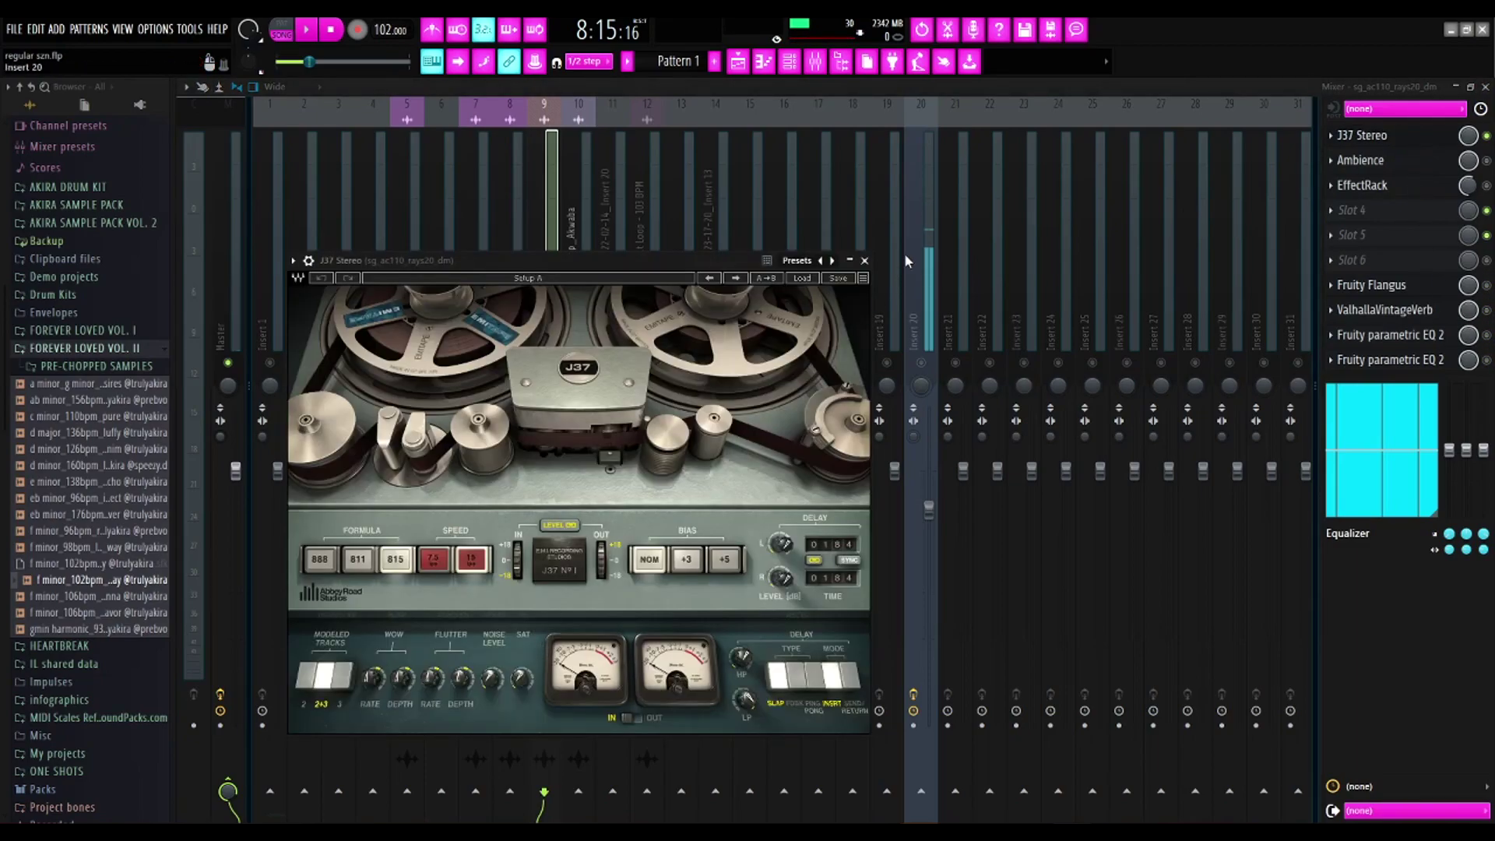
pyautogui.click(865, 261)
pyautogui.press('space')
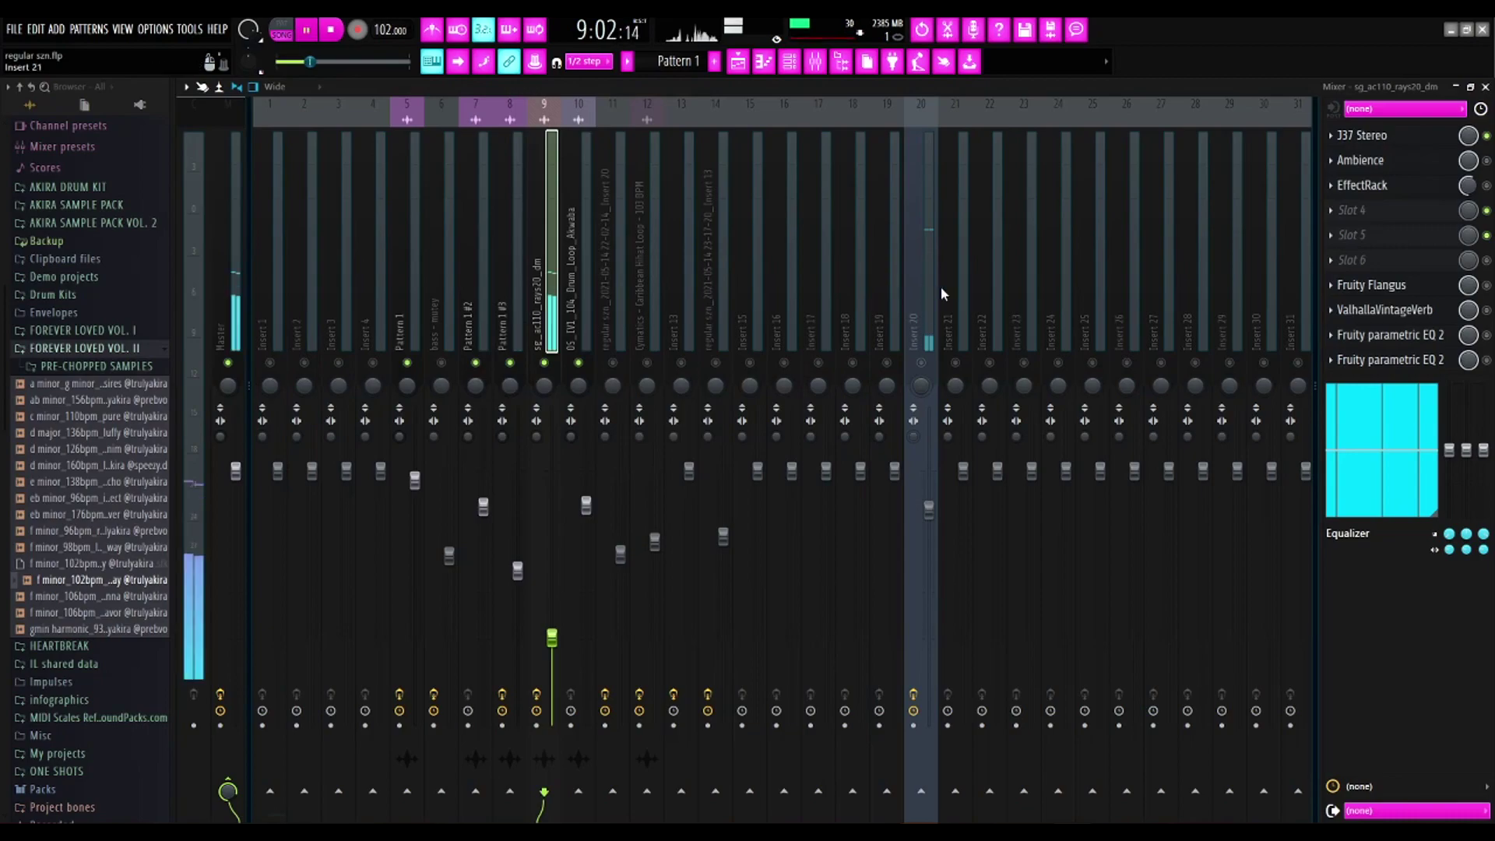
pyautogui.press('space')
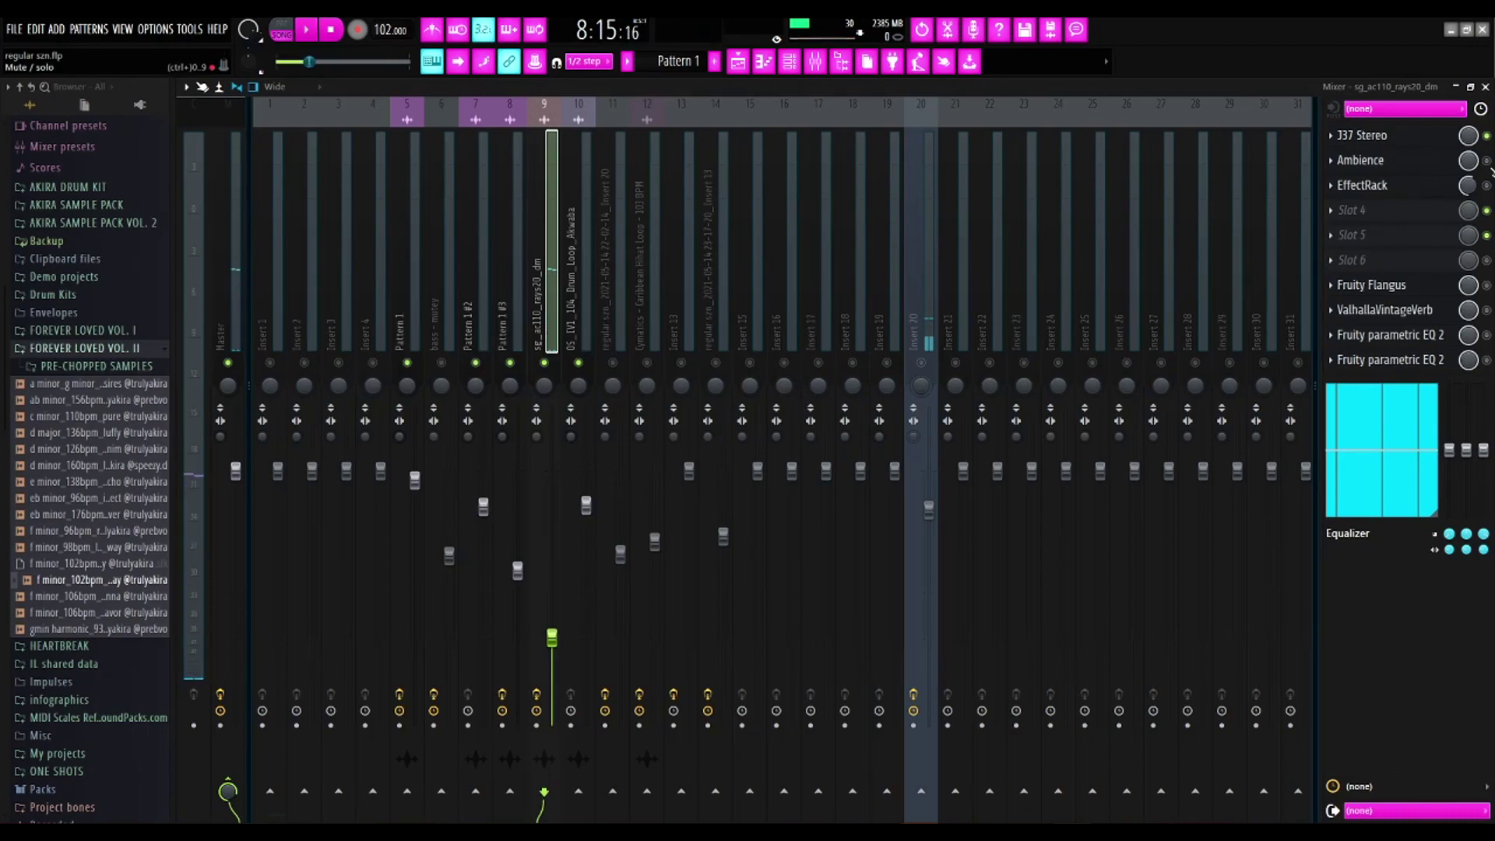
# Enable EffectRack on the sg_ac110_rays20_dm insert, inspect its ChorusDelay + ChorusEcho preset and audition the loop with it.
pyautogui.click(1370, 186)
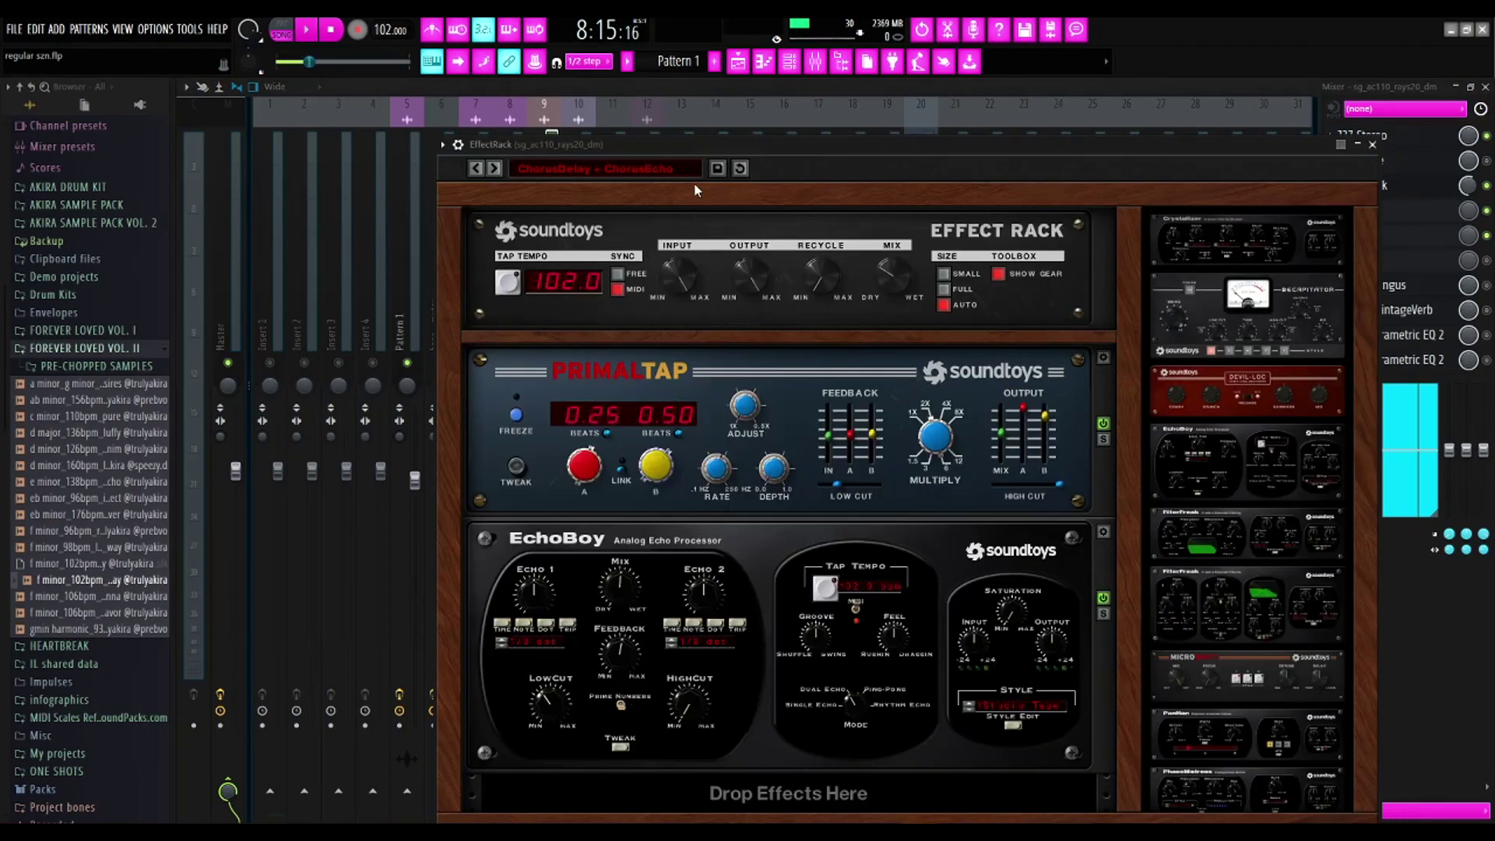
pyautogui.click(1373, 144)
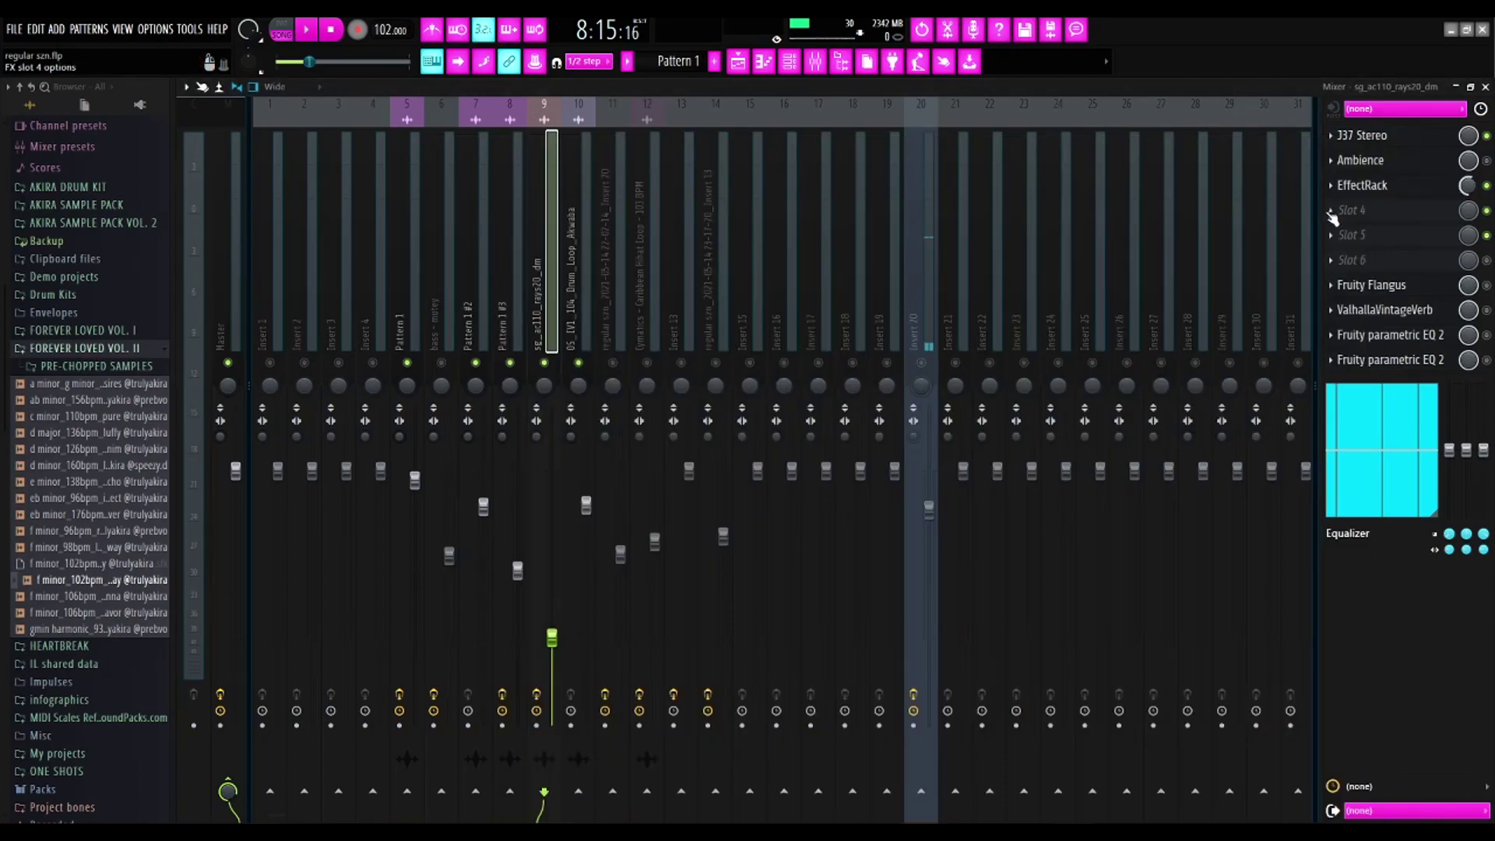
pyautogui.press('space')
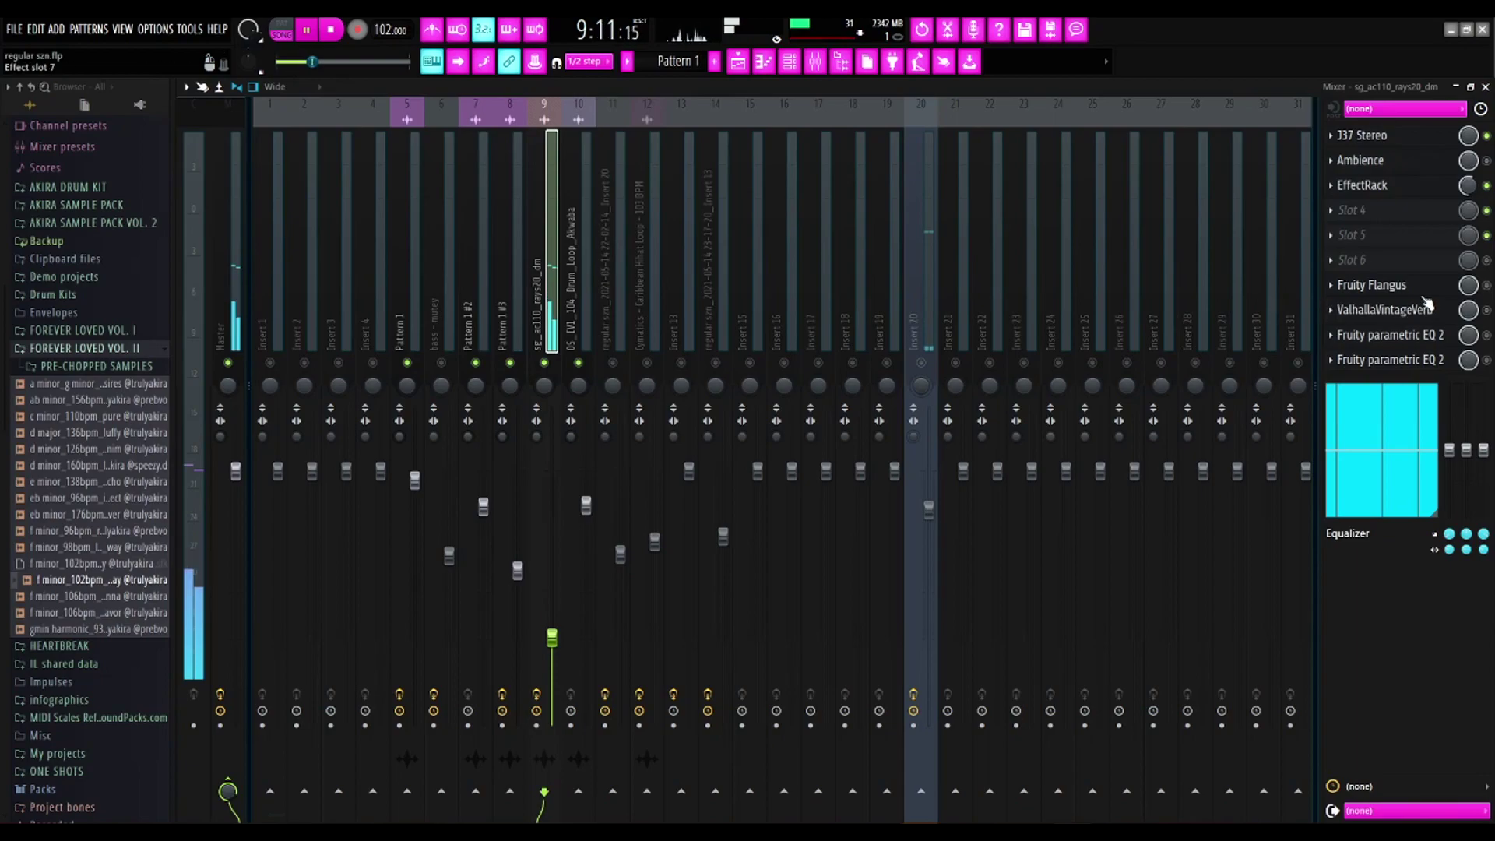
pyautogui.press('space')
# Enable Fruity Flangus on the sg_ac110_rays20_dm insert, inspect its settings and audition the loop with it.
pyautogui.click(1370, 286)
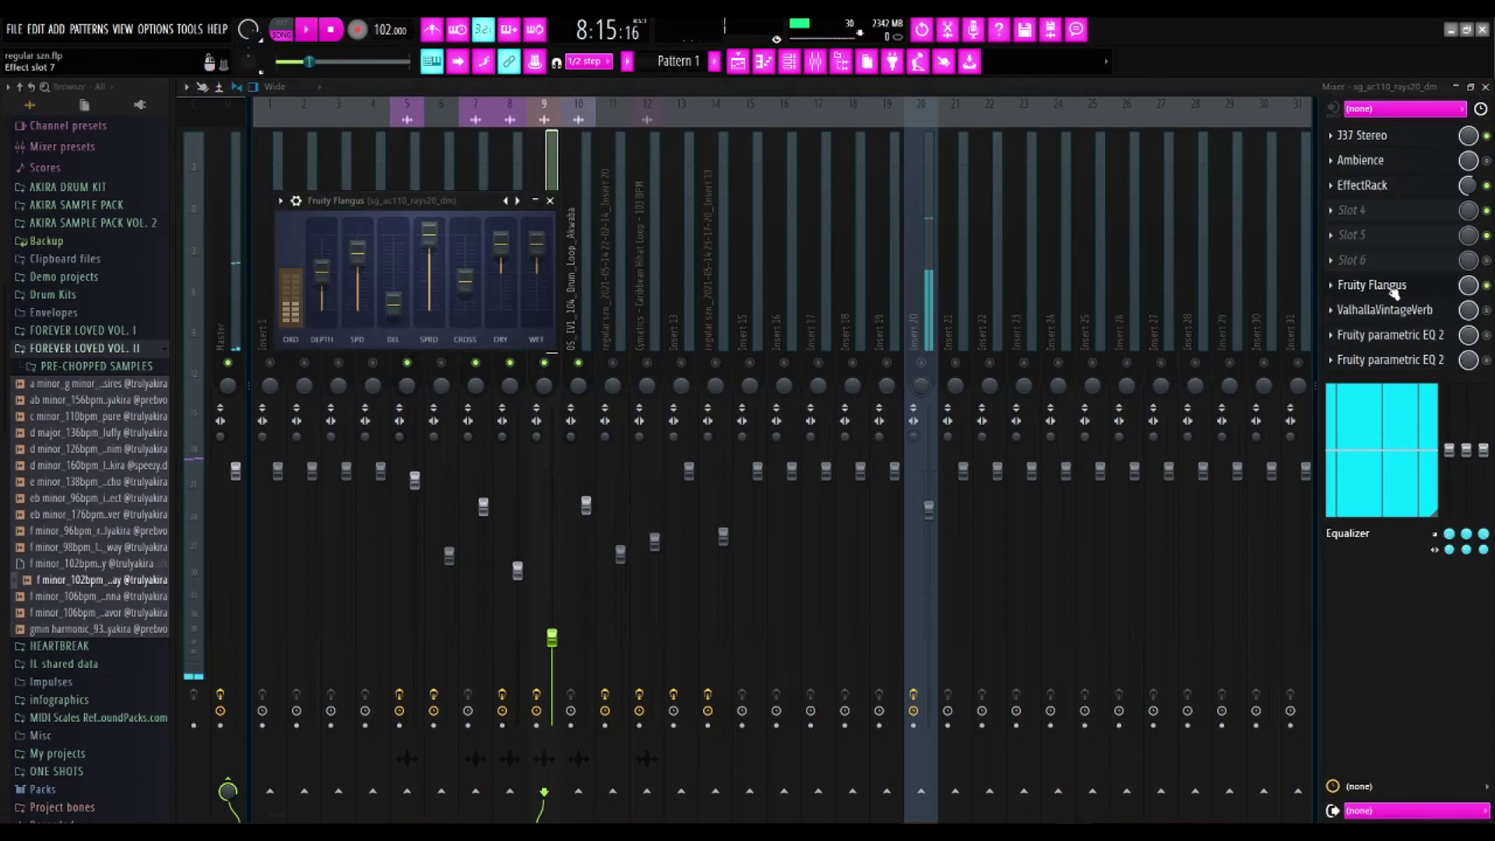
pyautogui.click(550, 200)
pyautogui.press('space')
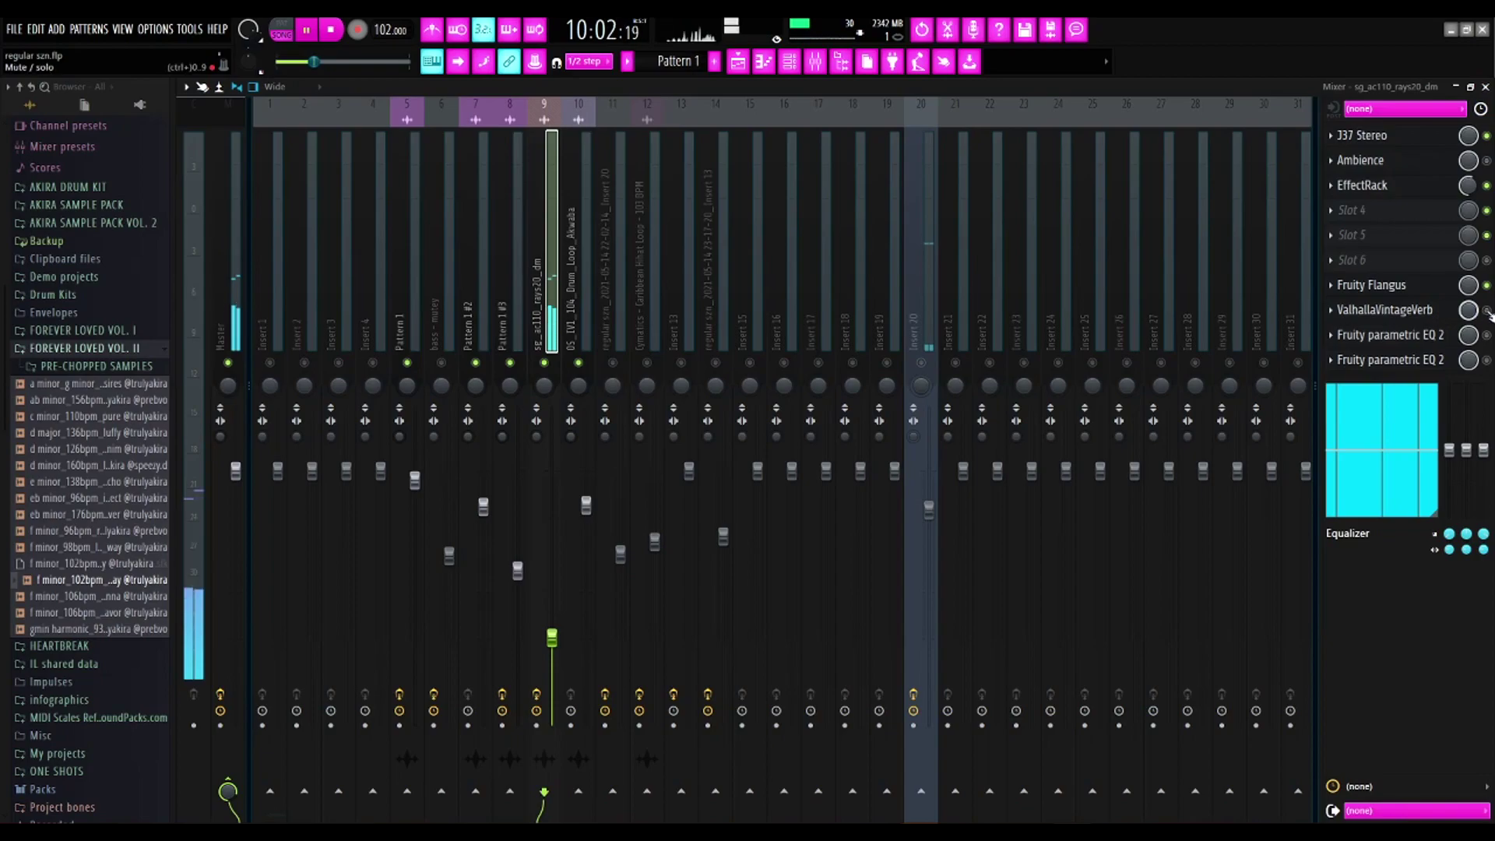
pyautogui.press('space')
# Enable ValhallaVintageVerb on the sg_ac110_rays20_dm insert, inspect its reverb settings and audition the loop with it.
pyautogui.click(1419, 310)
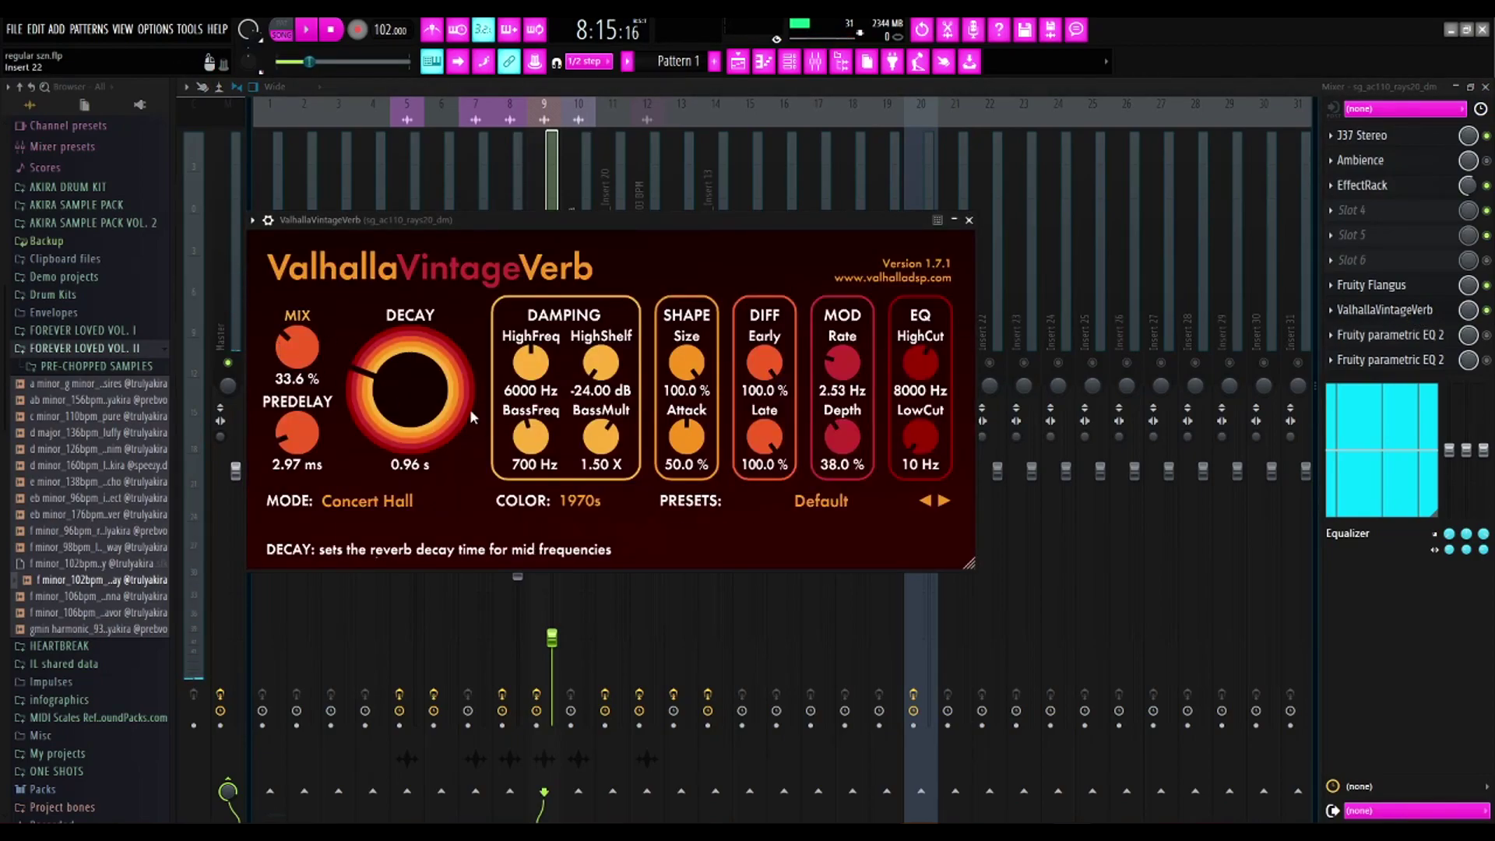
pyautogui.click(969, 220)
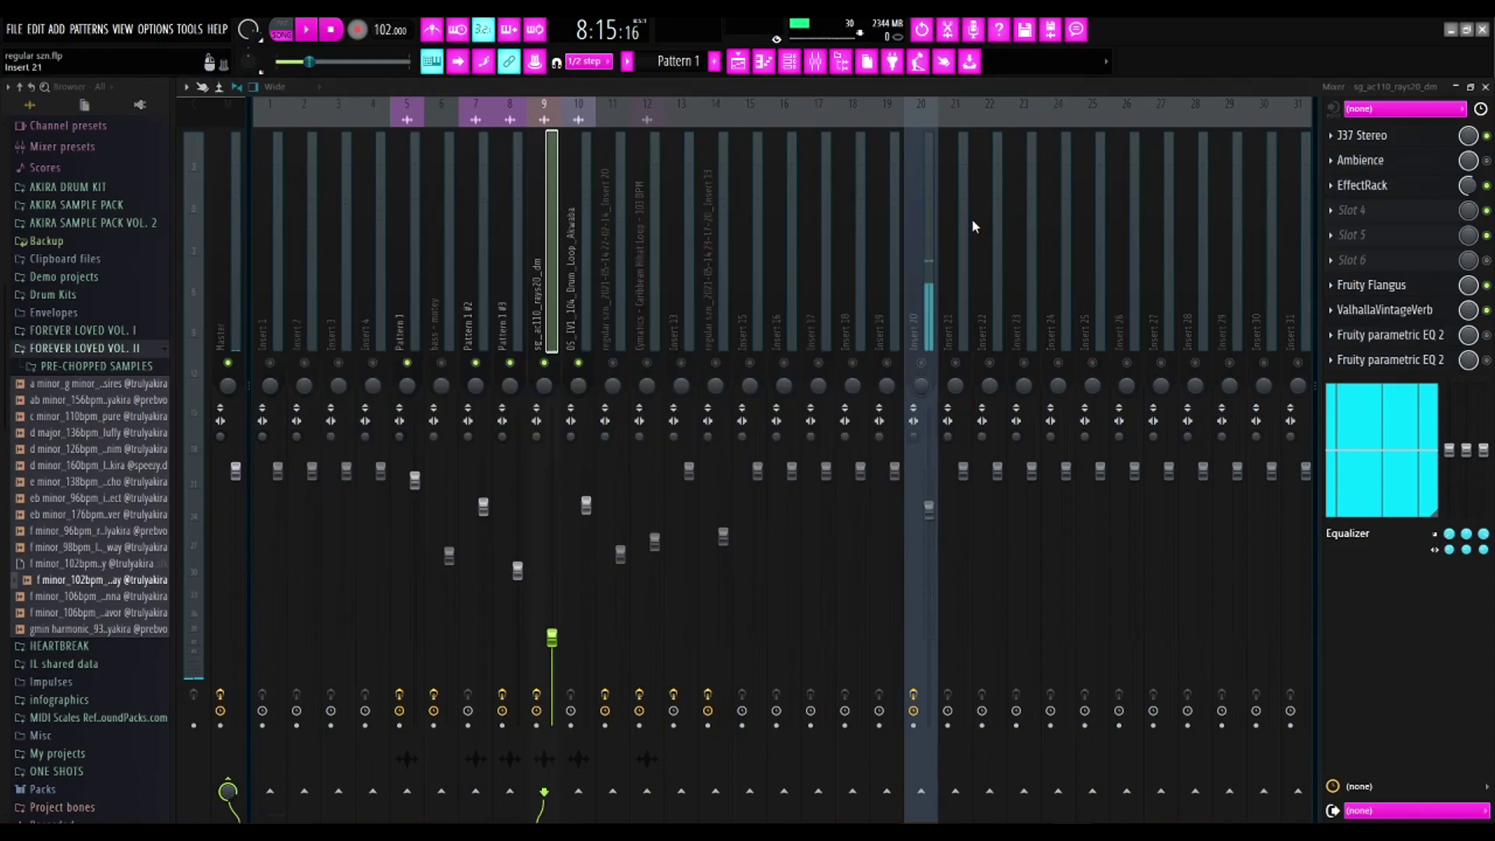
pyautogui.press('space')
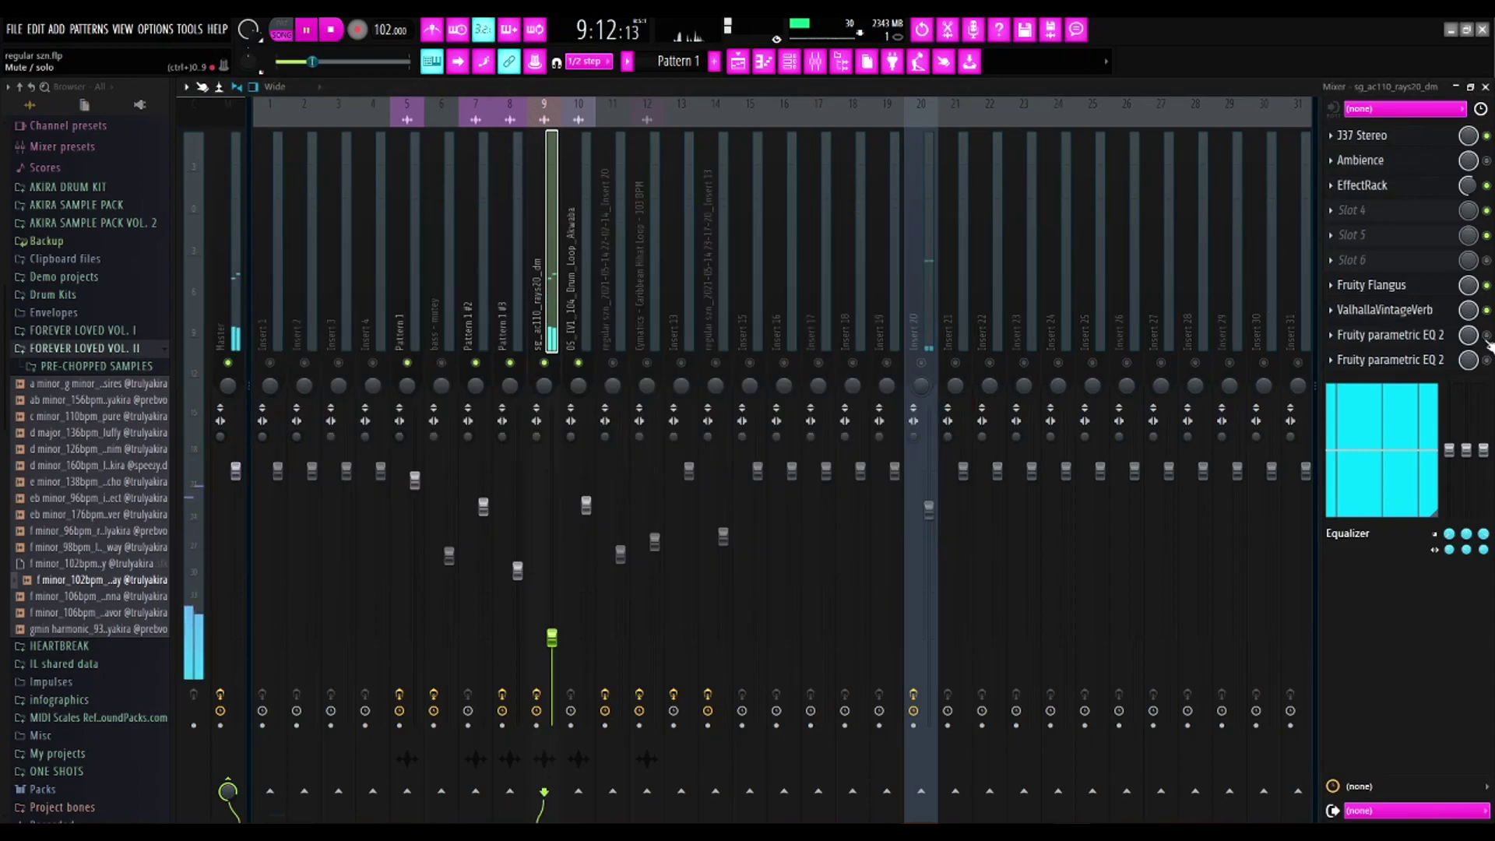
pyautogui.press('space')
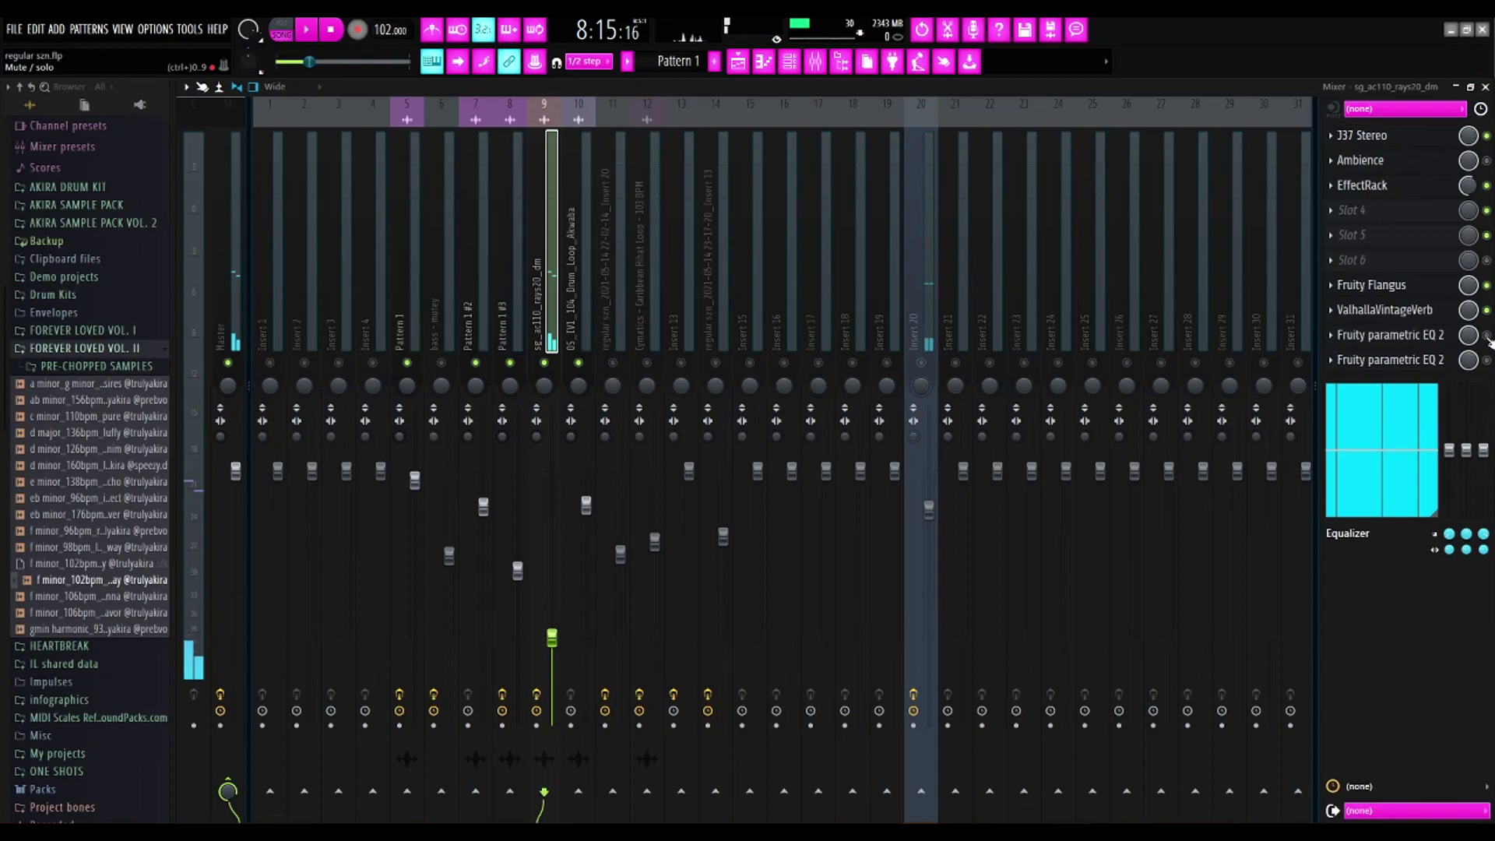
# Enable the first Fruity parametric EQ 2 on the sg_ac110_rays20_dm insert, inspect its narrow cuts and audition the loop.
pyautogui.click(1433, 335)
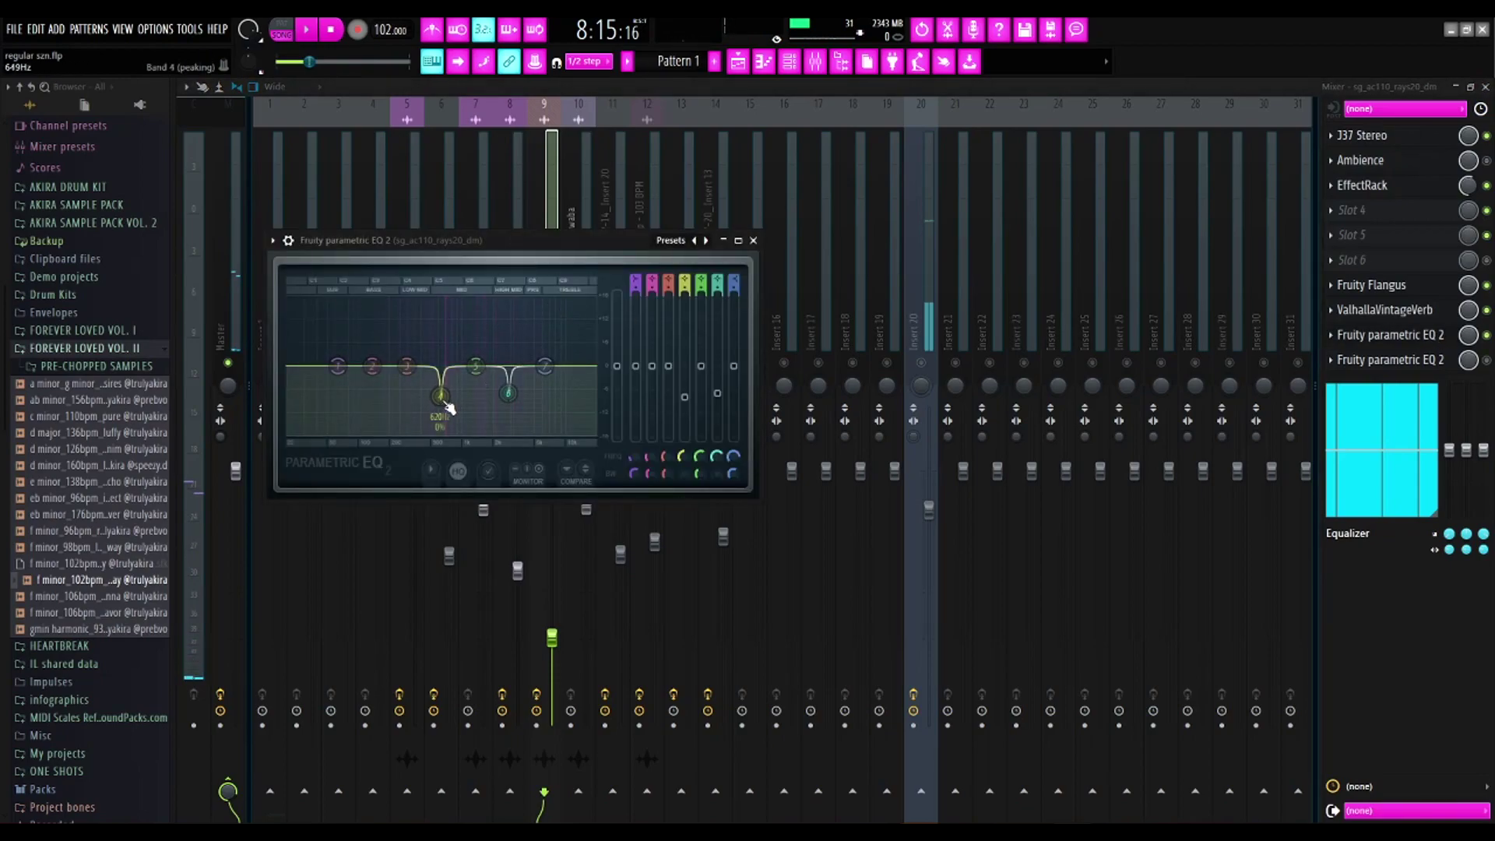
pyautogui.click(753, 240)
pyautogui.press('space')
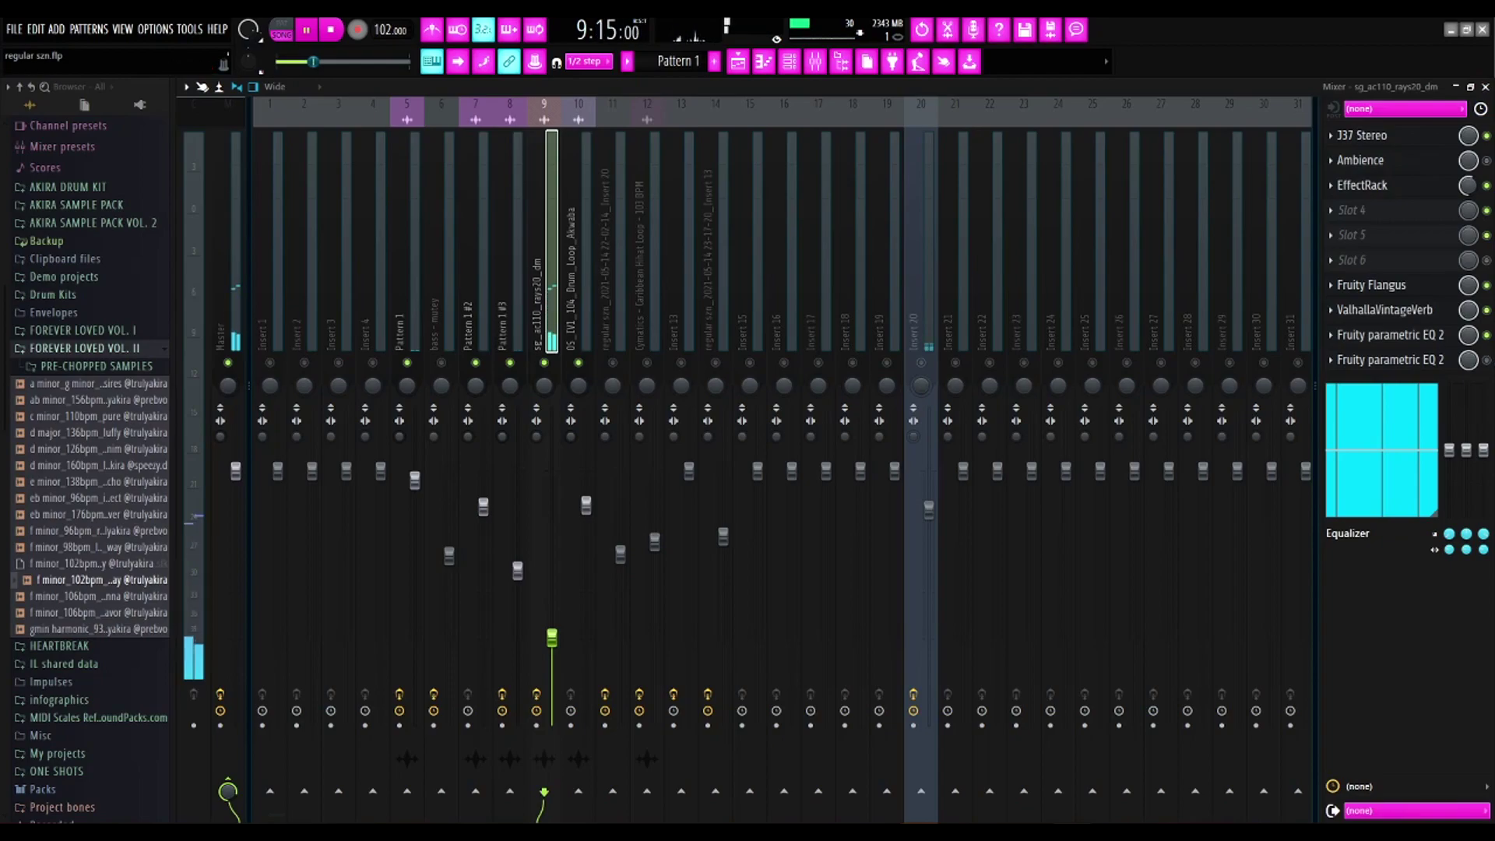
pyautogui.press('space')
# Enable the second Fruity parametric EQ 2 on the sg_ac110_rays20_dm insert, view its low and high cuts and audition the full chain.
pyautogui.click(1396, 363)
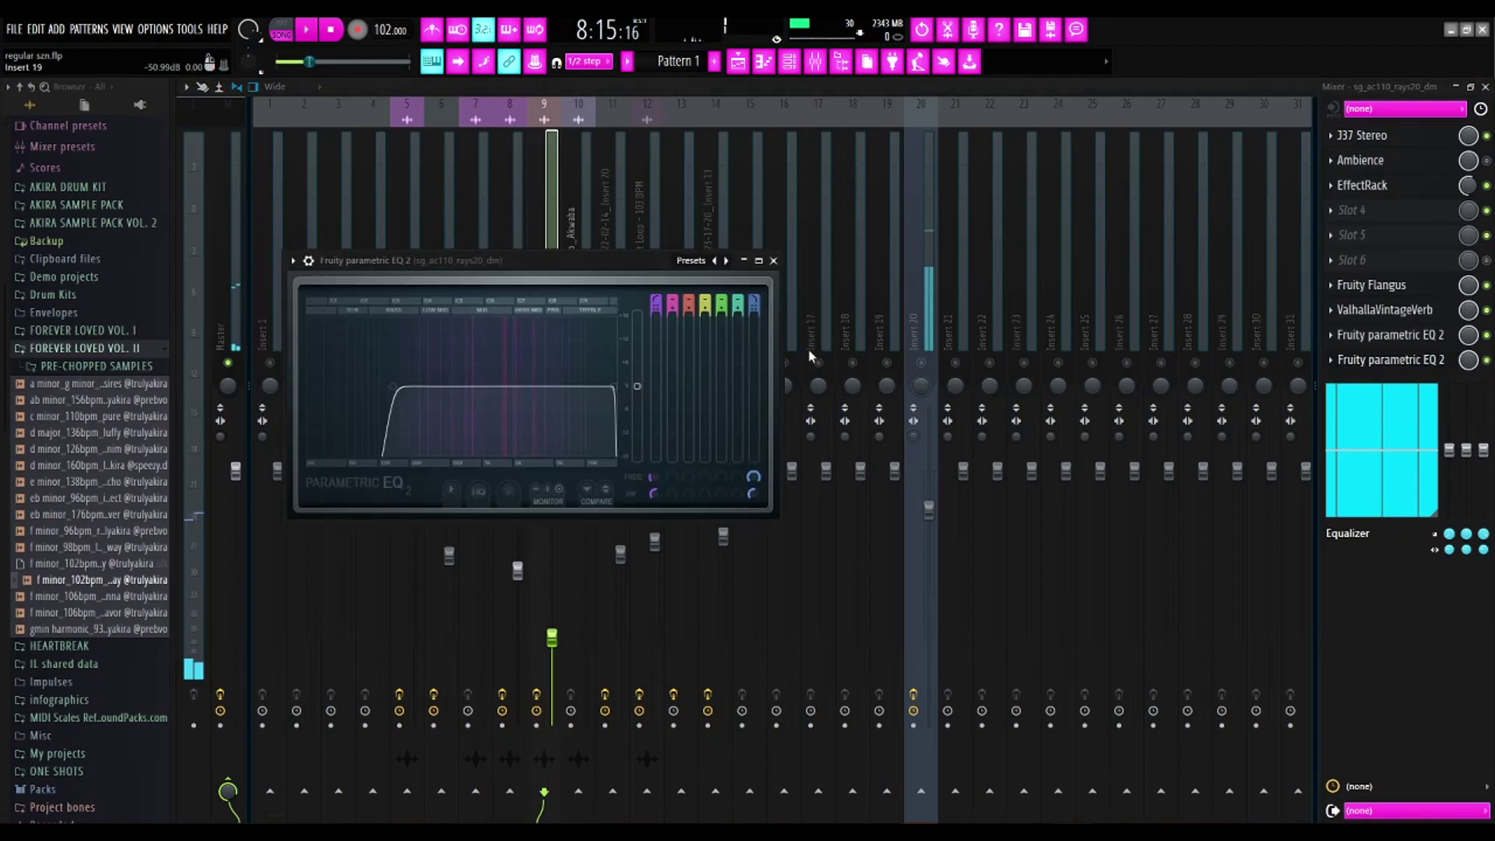
pyautogui.click(774, 261)
pyautogui.press('space')
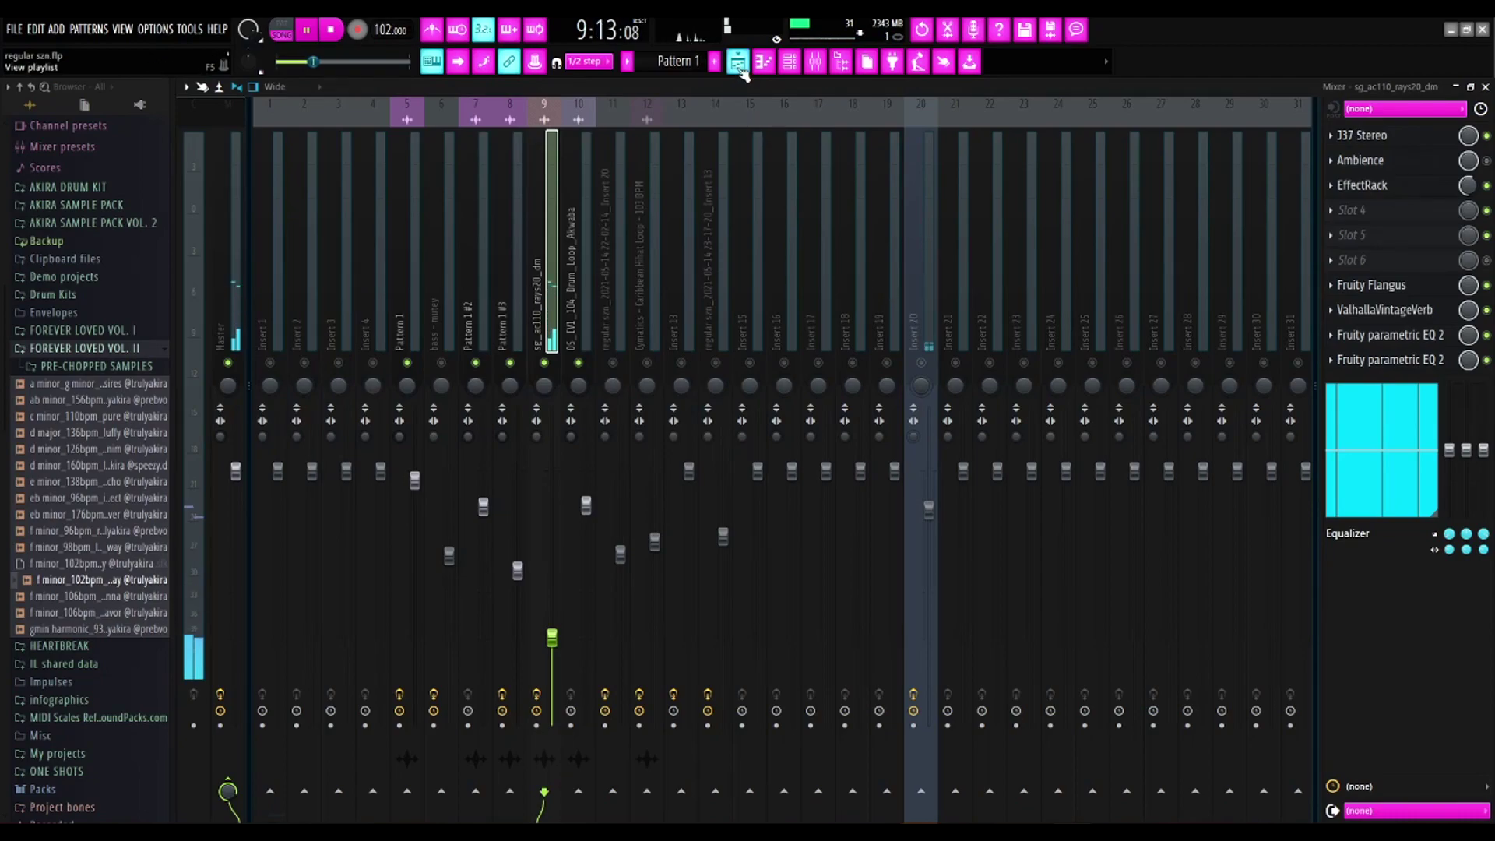
# Unmute tracks 1, 3 and 4 in the playlist and audition them with the track 6 loops from bar 17.
pyautogui.press('space')
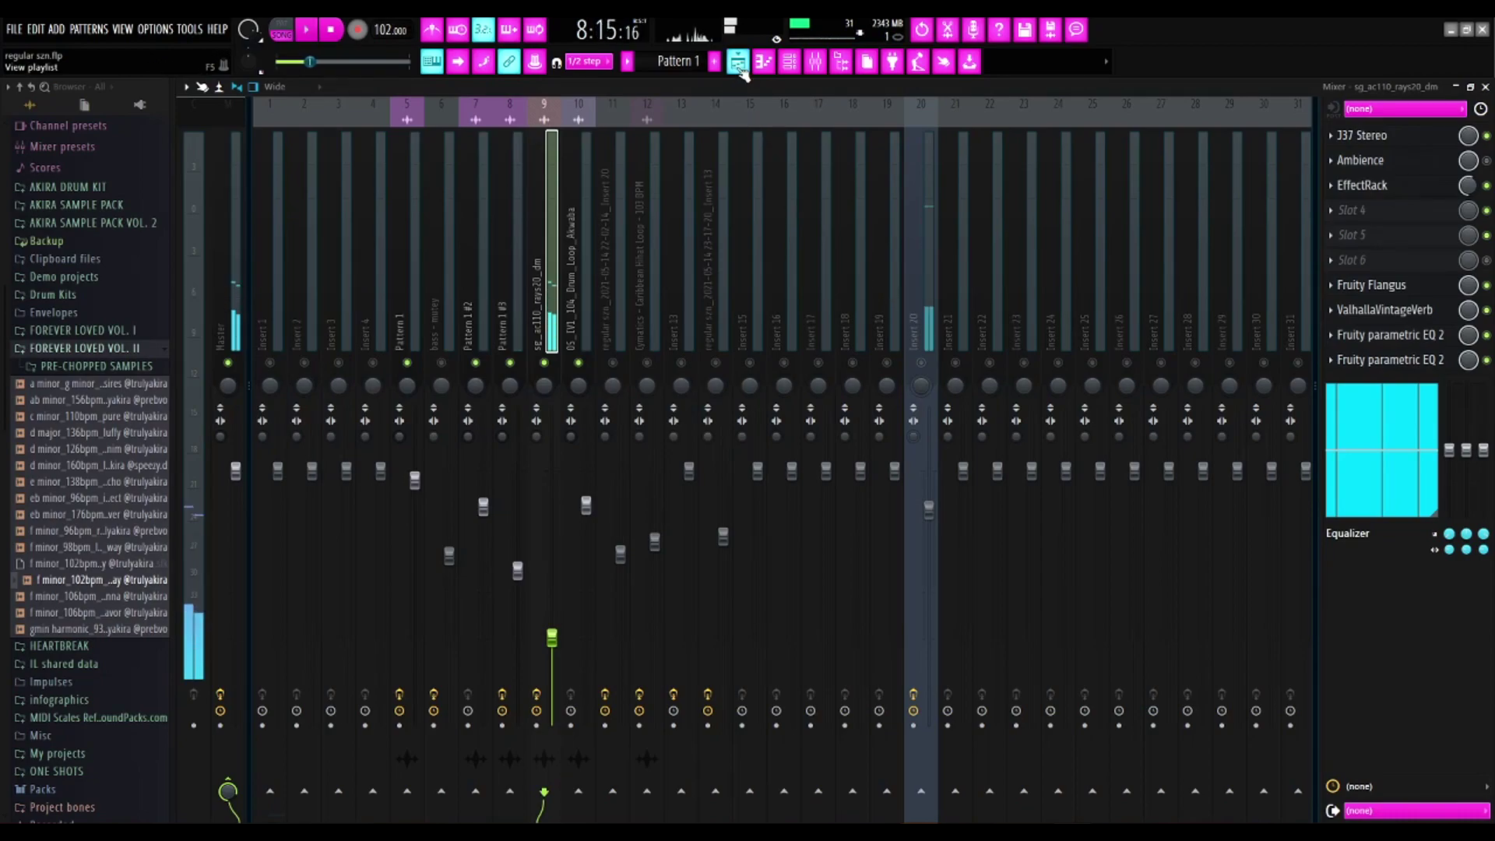
pyautogui.click(738, 61)
pyautogui.click(378, 296)
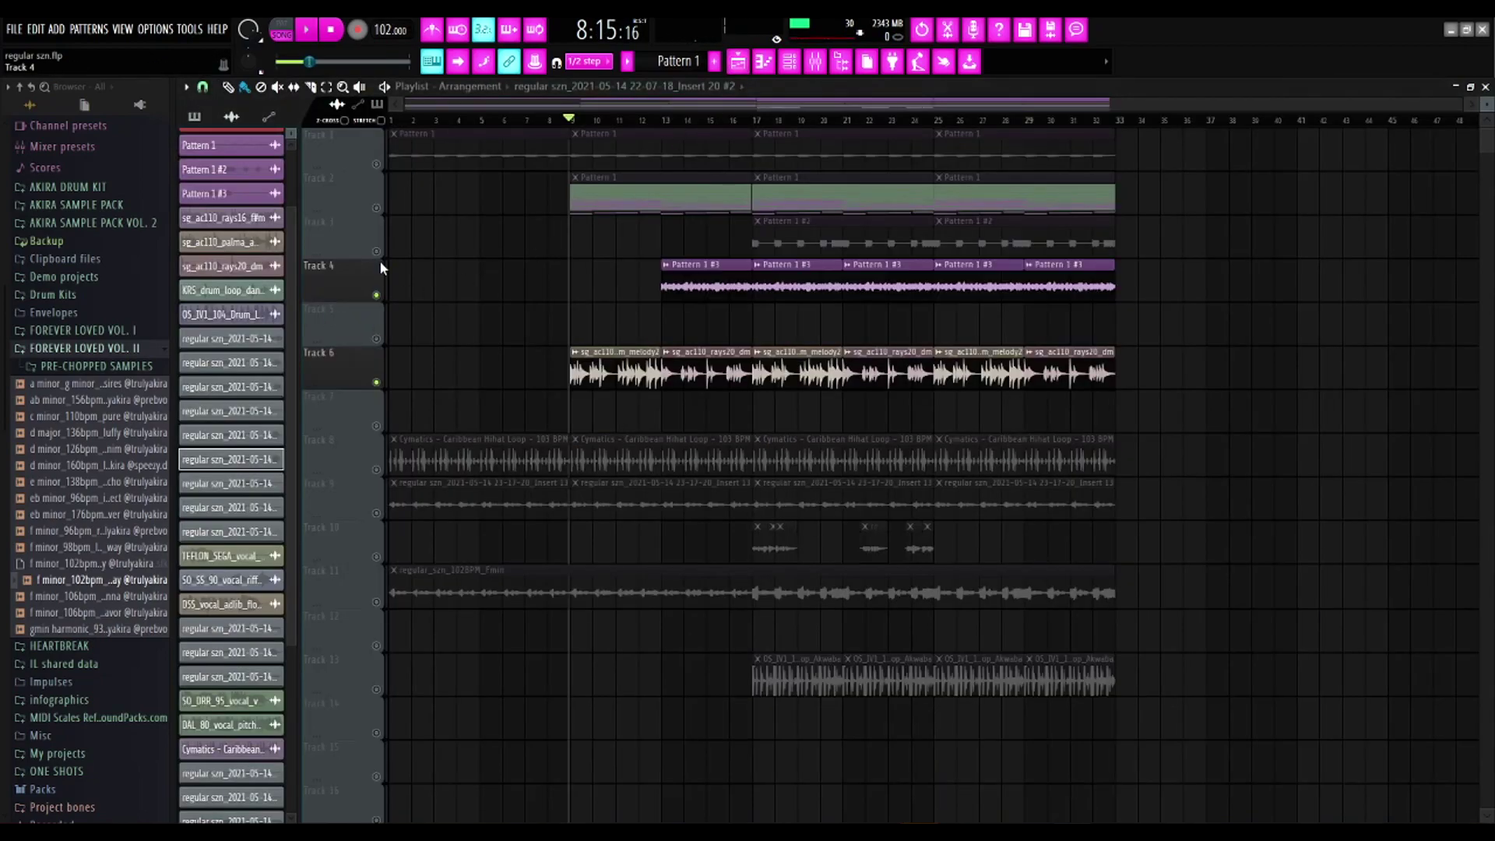
pyautogui.click(377, 252)
pyautogui.click(377, 166)
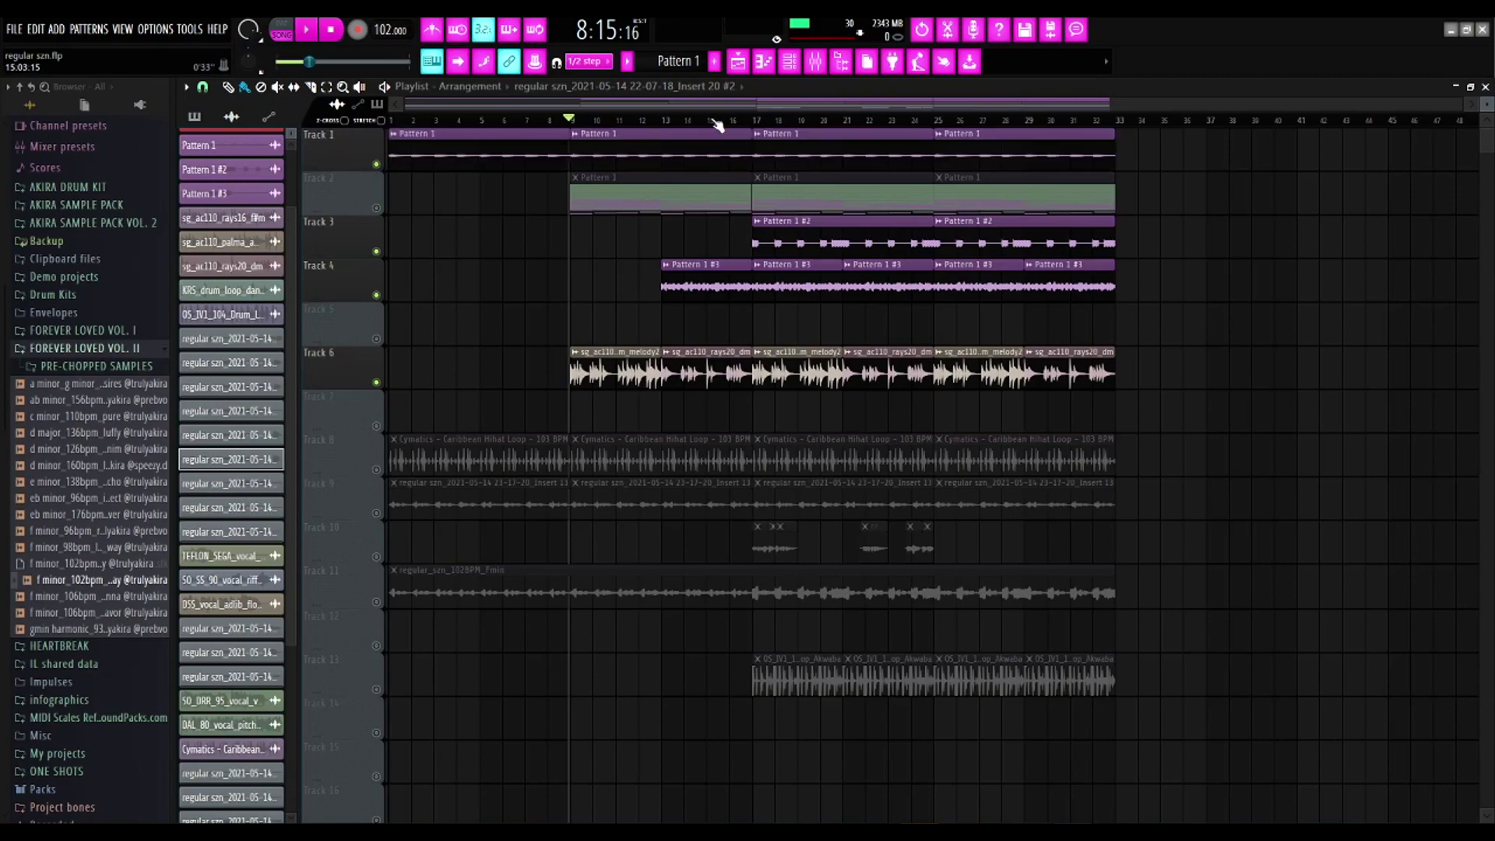
pyautogui.click(759, 121)
pyautogui.press('space')
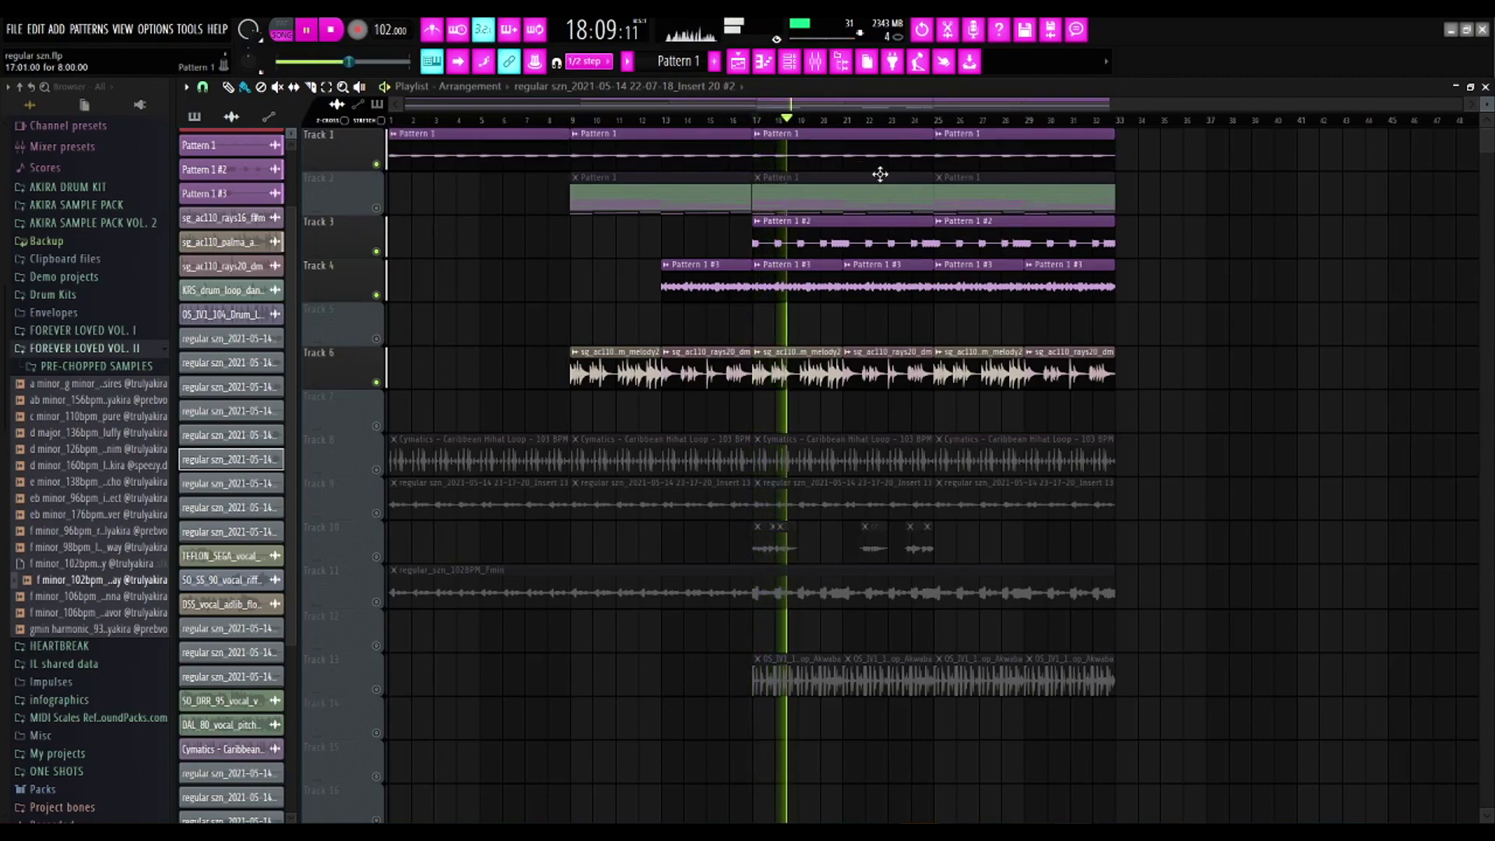
pyautogui.press('space')
# Return the playhead to bar 1 and solo track 8 with the Cymatics - Caribbean Hihat Loop.
pyautogui.click(601, 122)
pyautogui.click(392, 120)
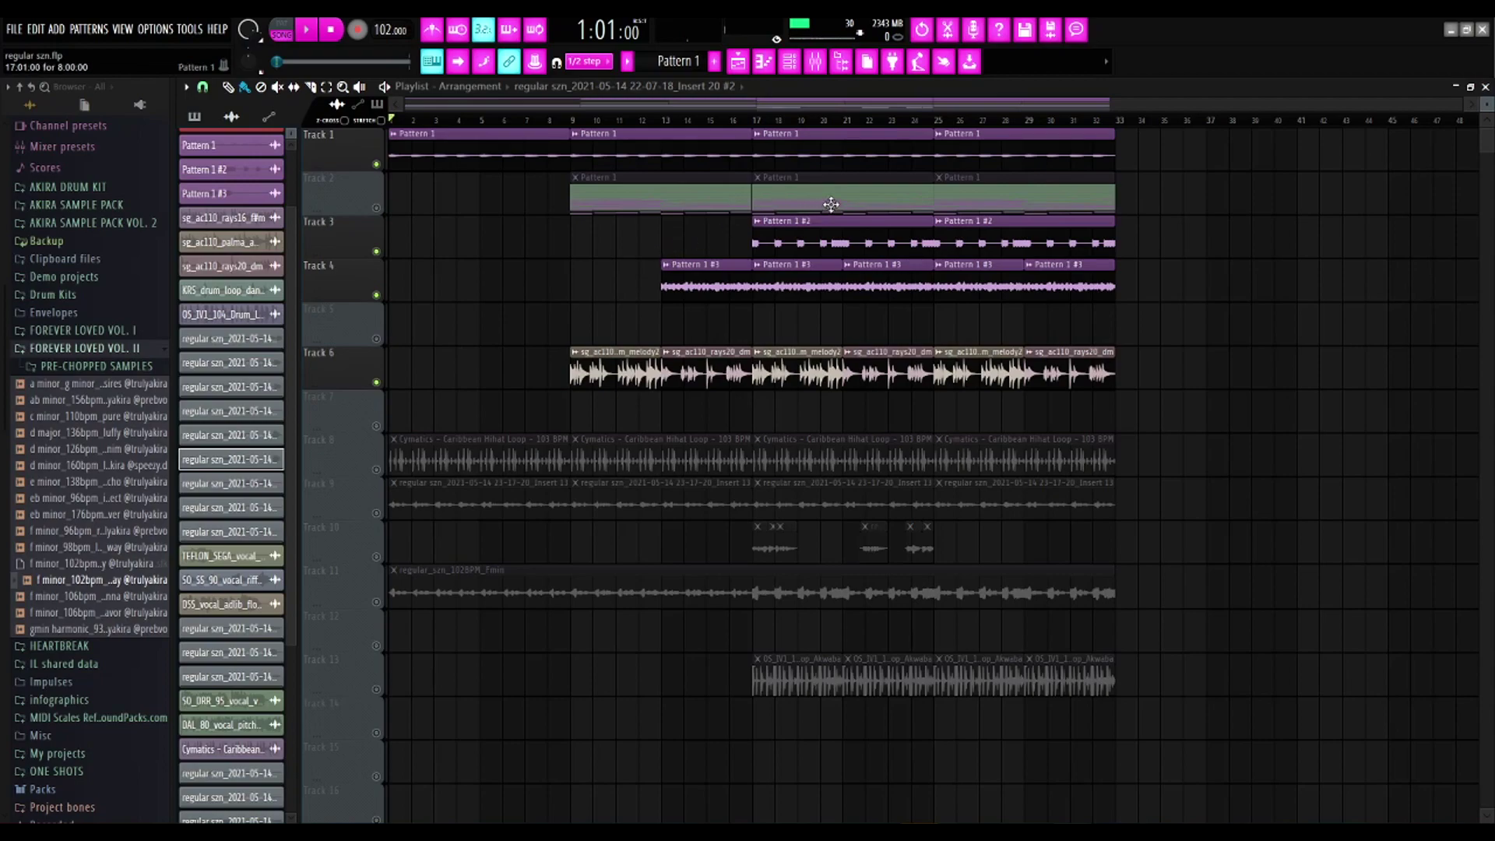
pyautogui.click(377, 471)
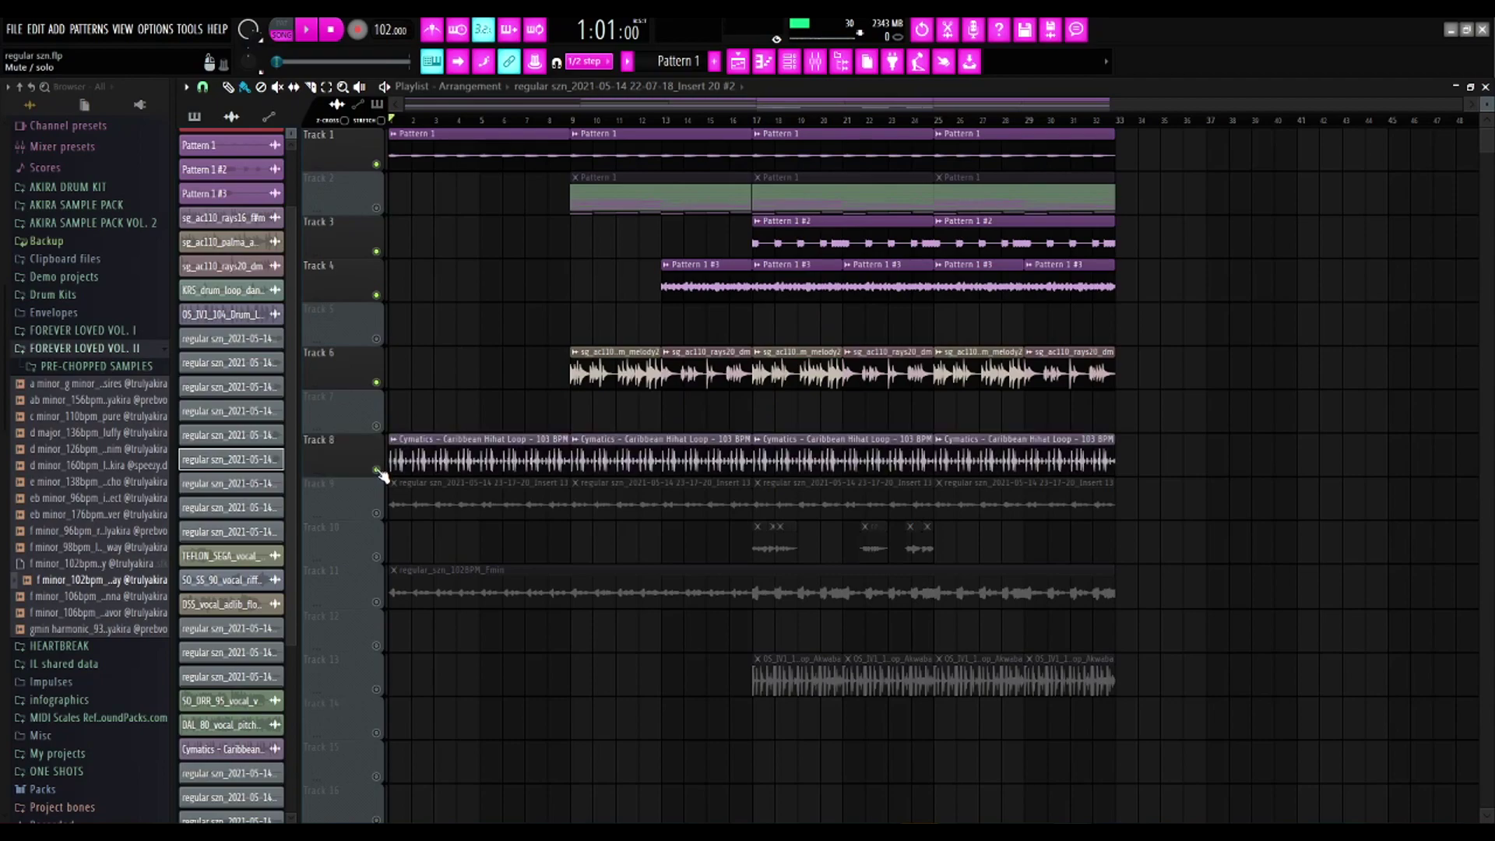
pyautogui.rightClick(378, 471)
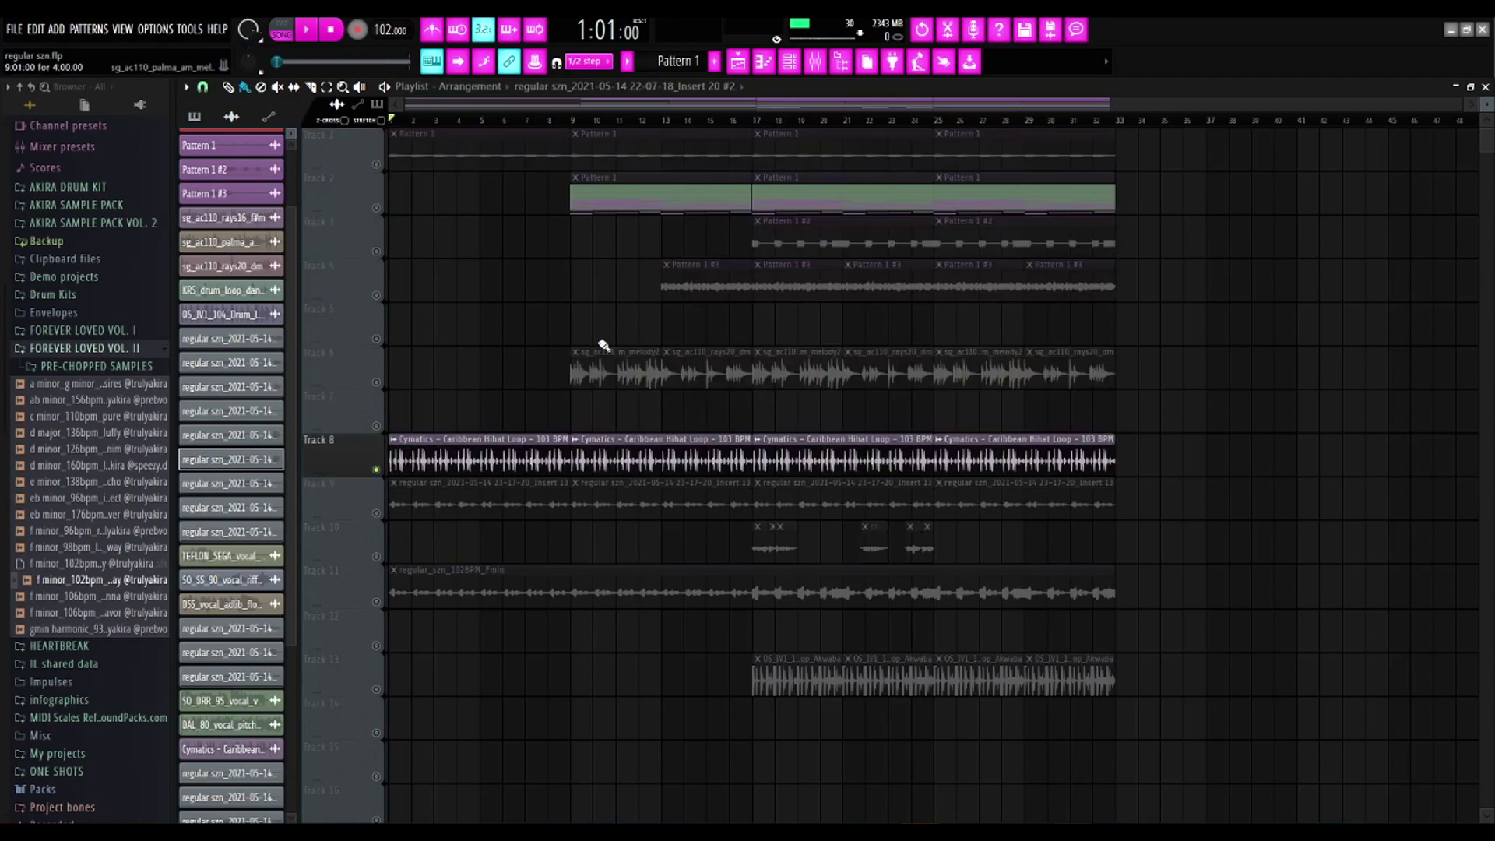
# Unmute the Cymatics - Caribbean Hihat Loop mixer insert and audition the loop from the start.
pyautogui.click(815, 66)
pyautogui.click(615, 342)
pyautogui.click(655, 343)
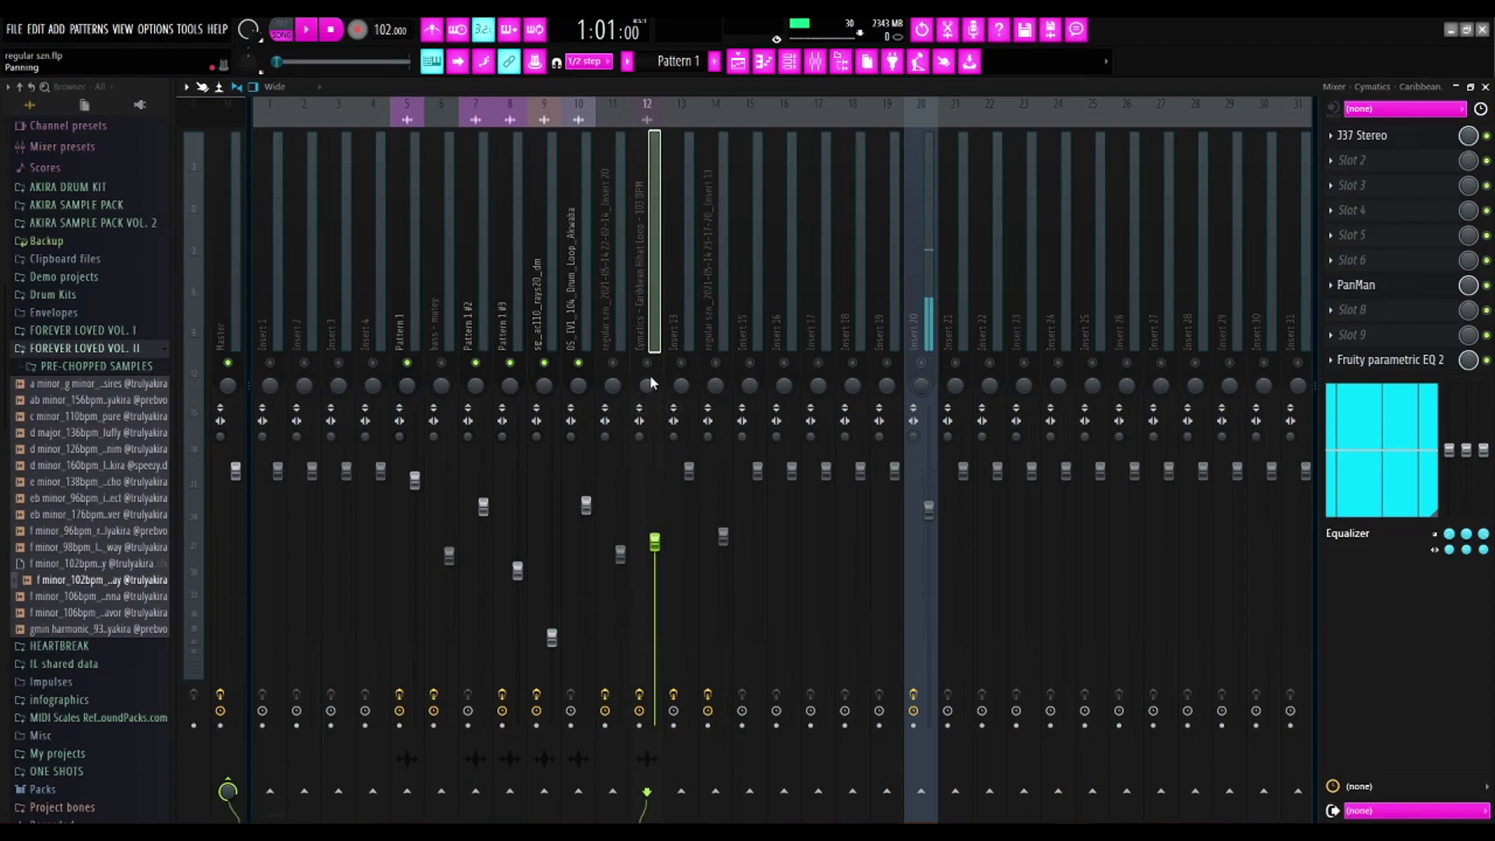
pyautogui.click(651, 364)
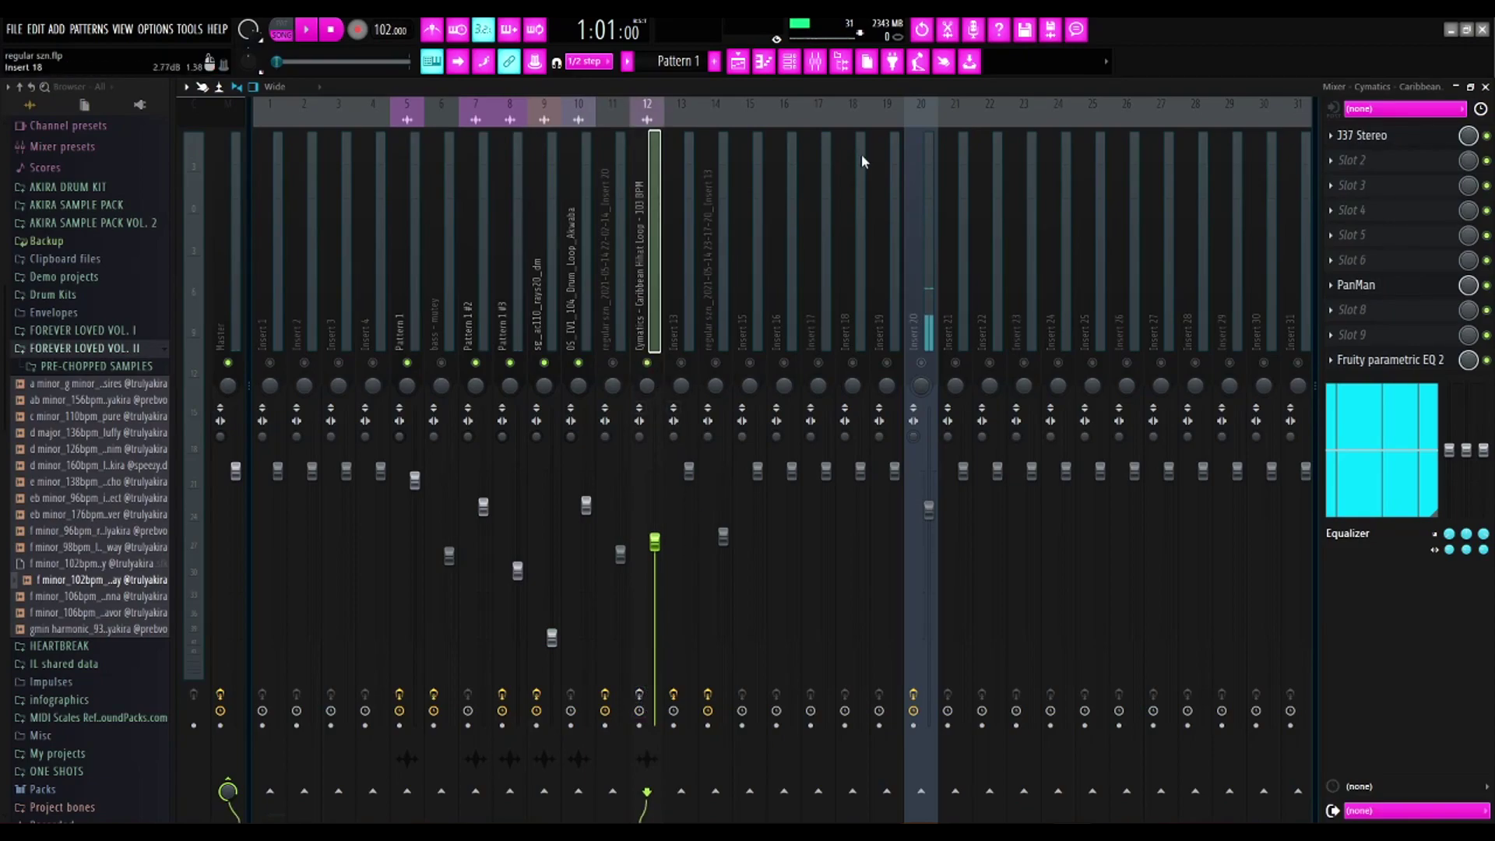
pyautogui.press('space')
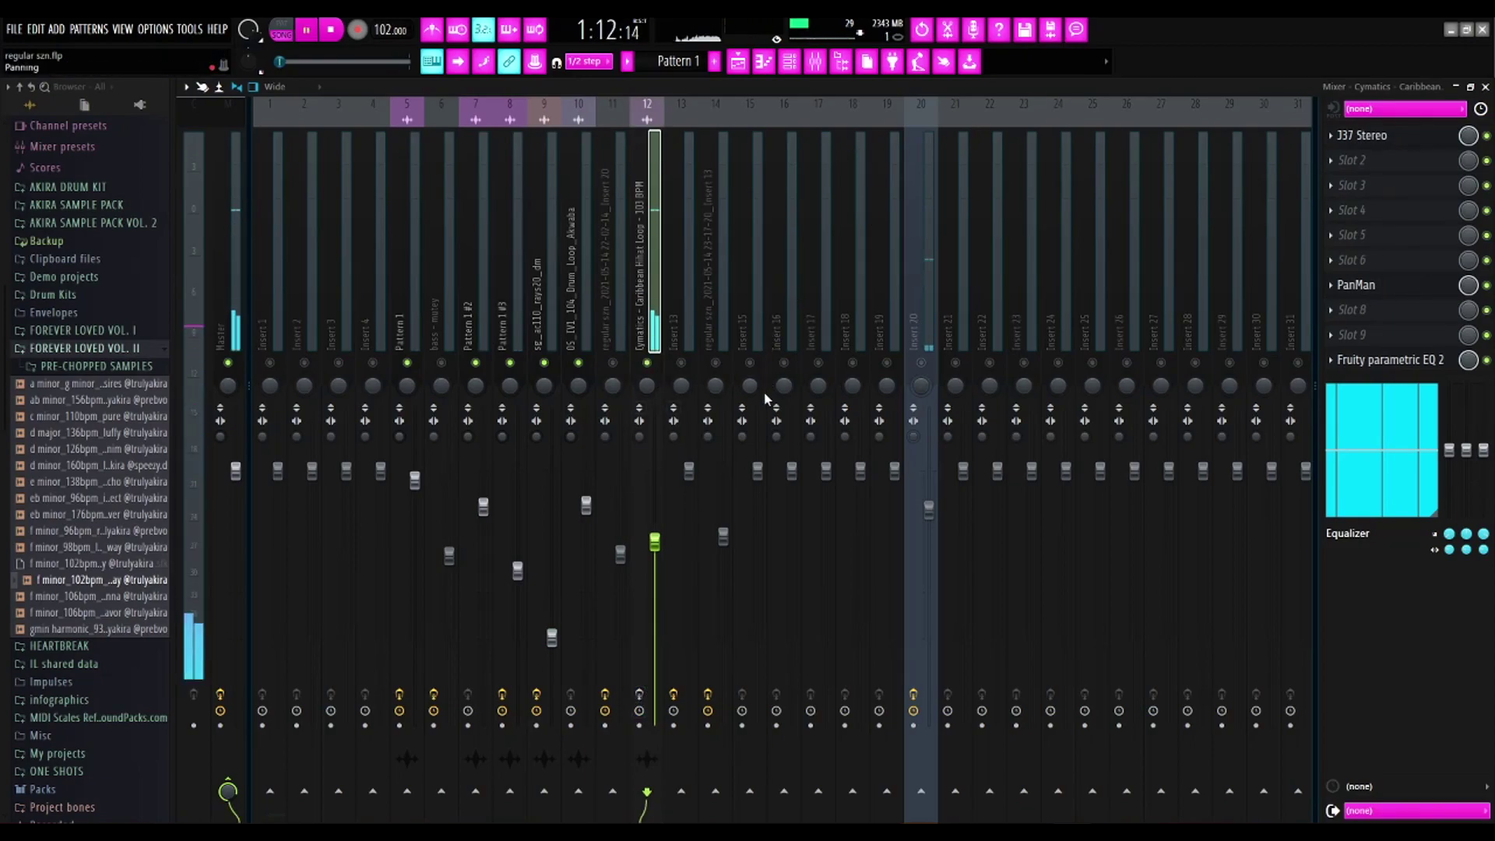
pyautogui.press('space')
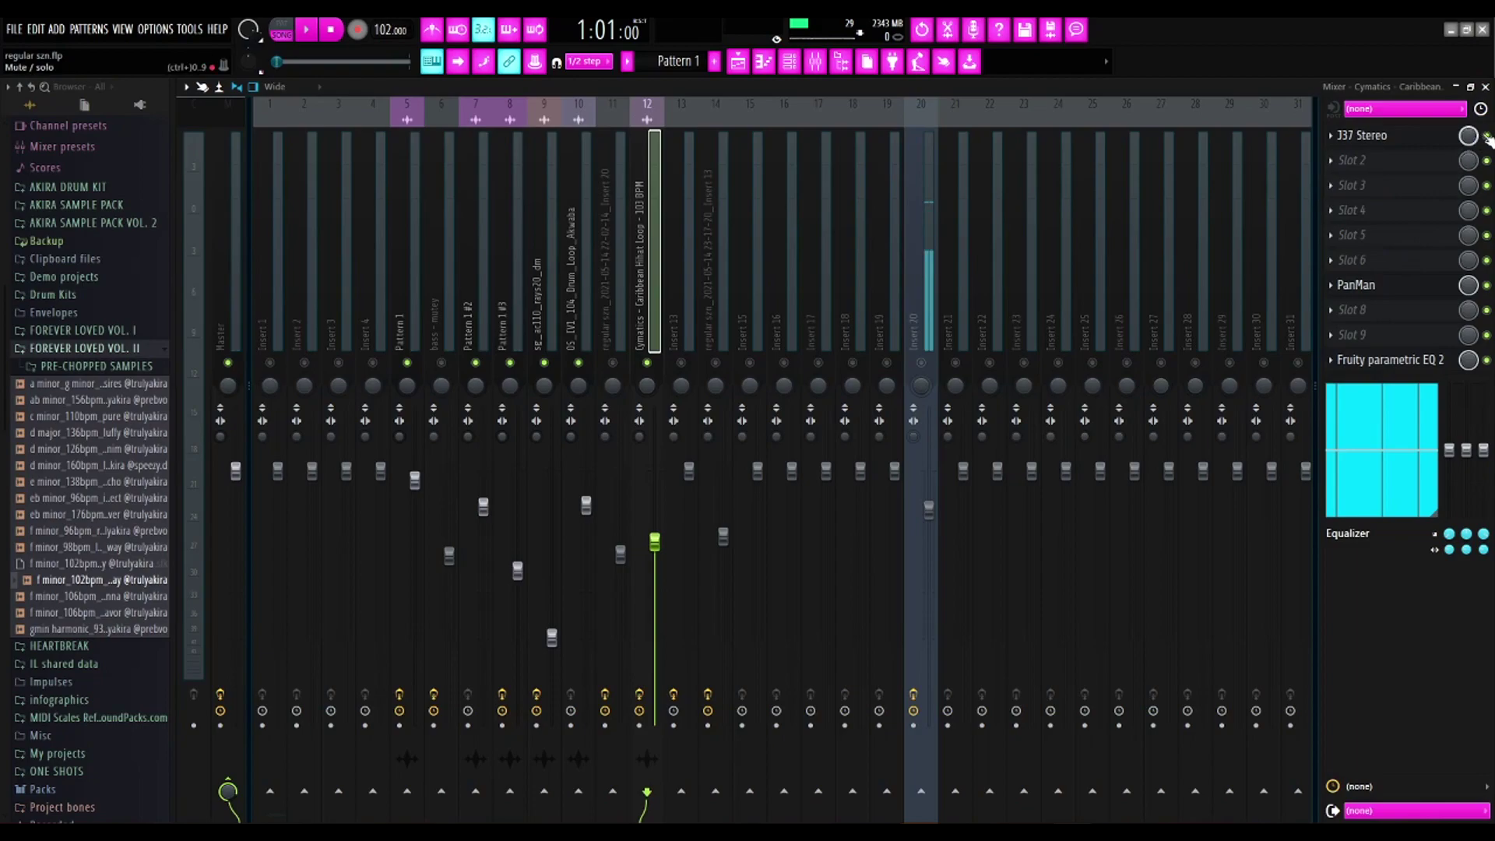
# Inspect the J37 Stereo, PanMan and Fruity parametric EQ 2 settings on the Caribbean Hihat Loop insert.
pyautogui.click(1364, 135)
pyautogui.click(807, 201)
pyautogui.click(1356, 284)
pyautogui.click(853, 163)
pyautogui.click(1394, 359)
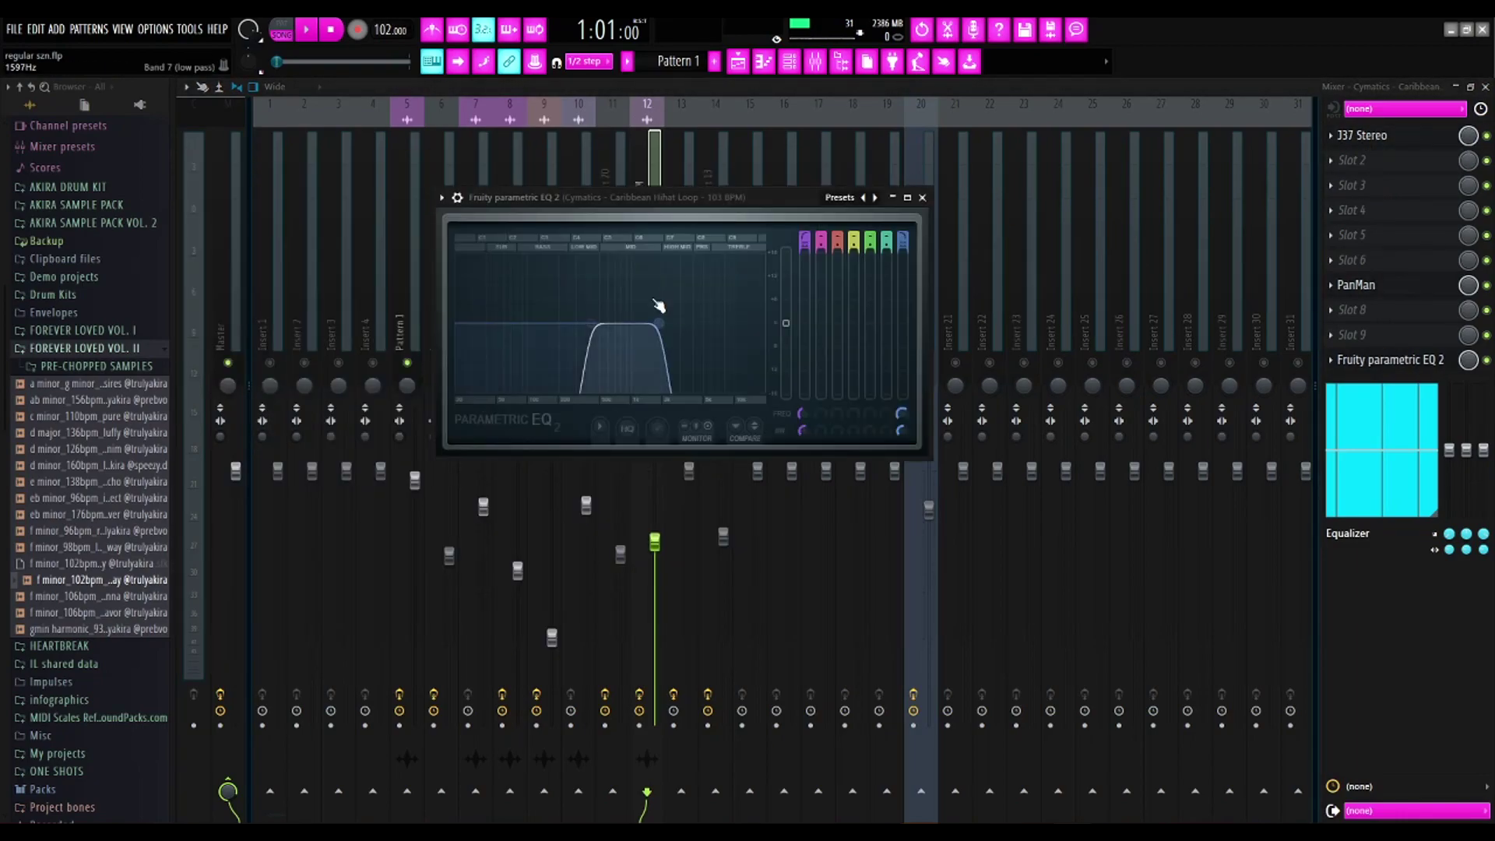
pyautogui.click(923, 198)
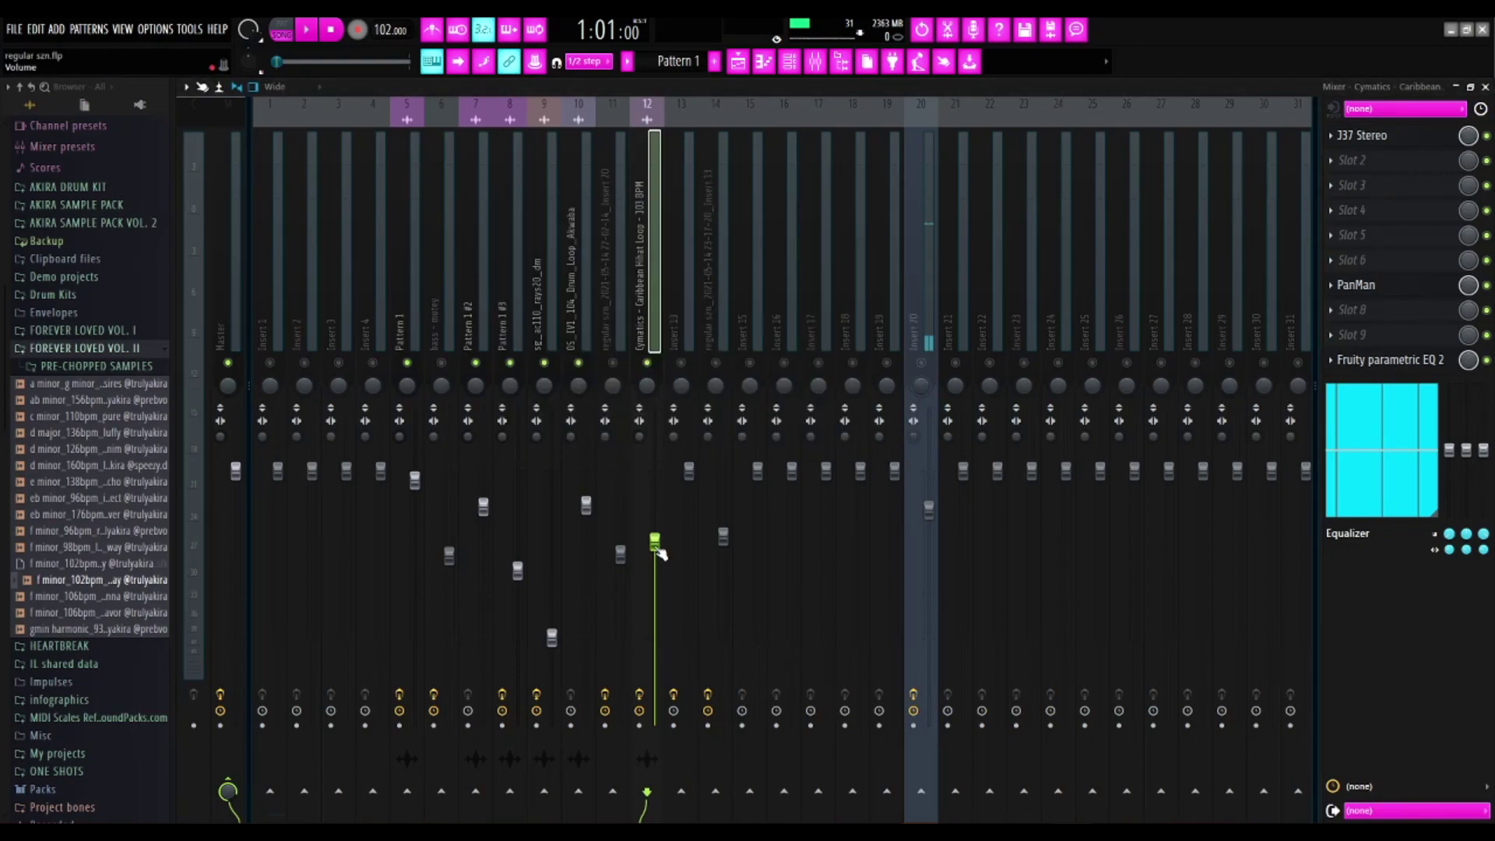
# Play the soloed hi-hat loop in the playlist, first from the start and then from around bar 16.
pyautogui.press('space')
pyautogui.click(737, 62)
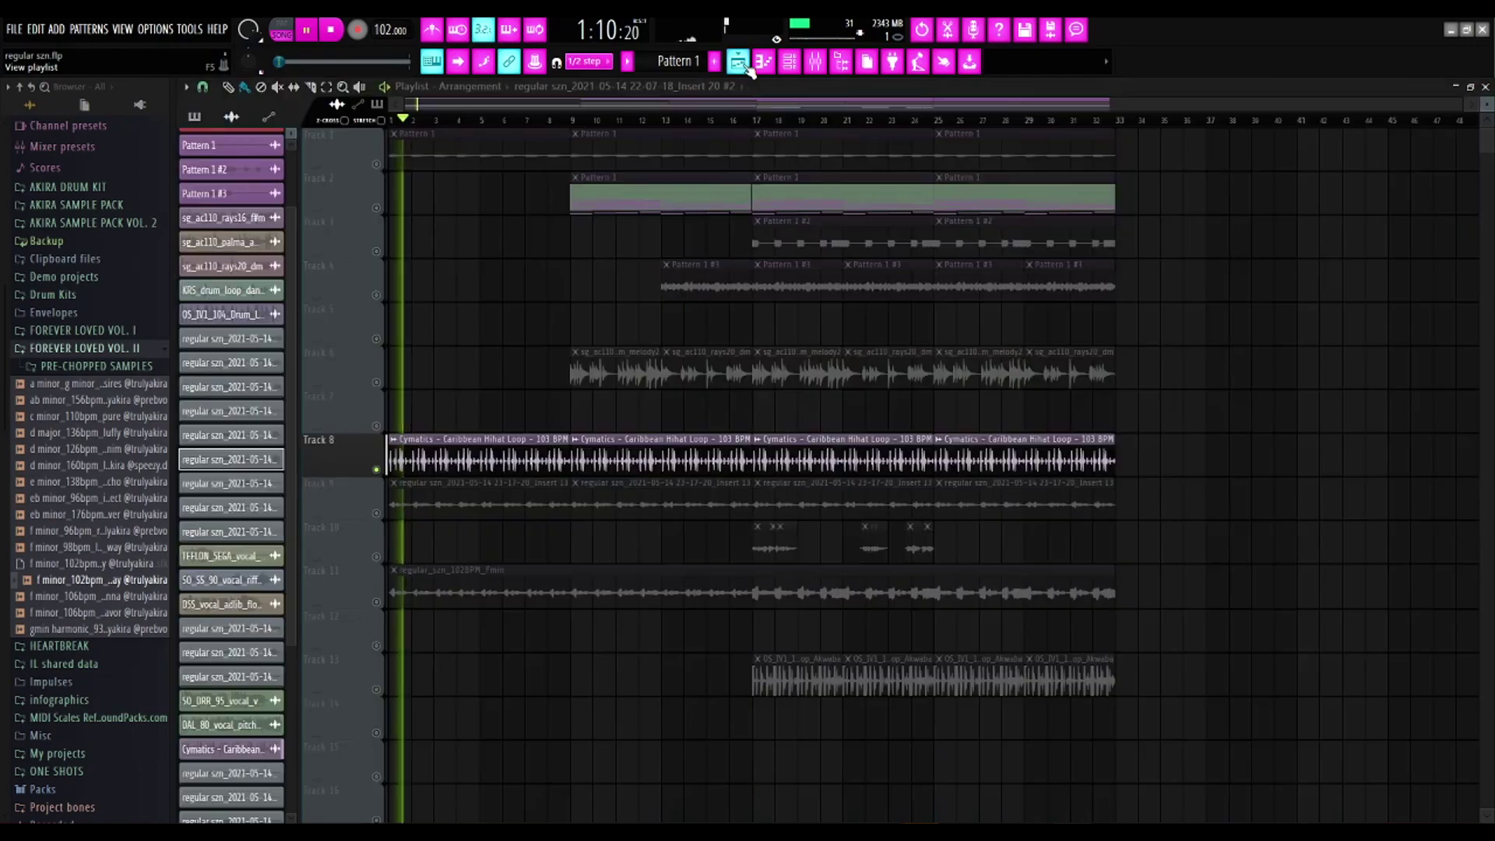
pyautogui.click(742, 121)
pyautogui.press('space')
# Solo track 10 in the playlist and place the playhead just before its first clips at bar 17.
pyautogui.moveTo(740, 125); pyautogui.dragTo(742, 121)
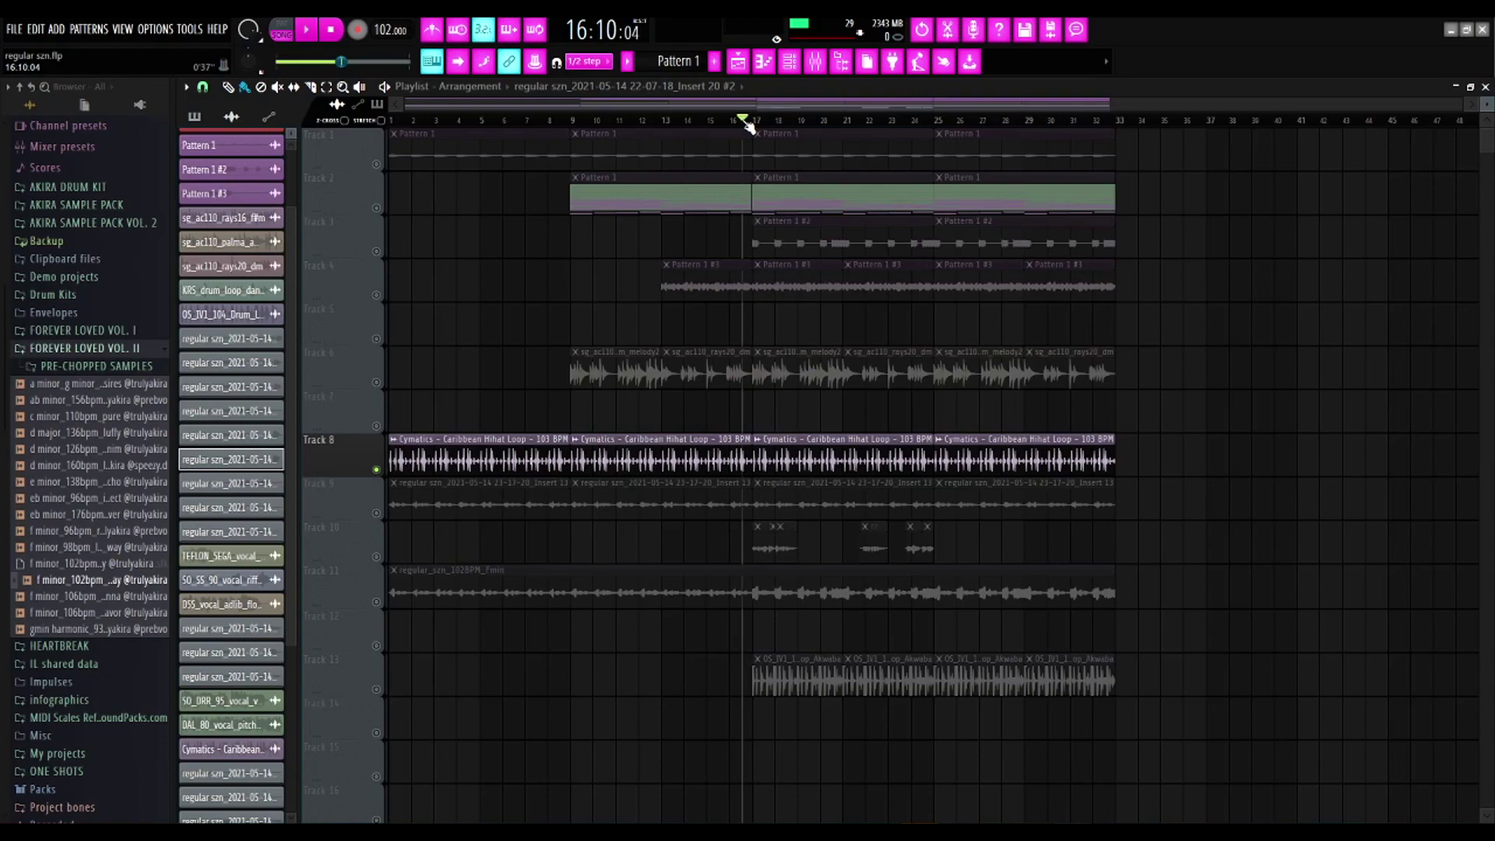
pyautogui.rightClick(376, 556)
pyautogui.moveTo(768, 120); pyautogui.dragTo(749, 119)
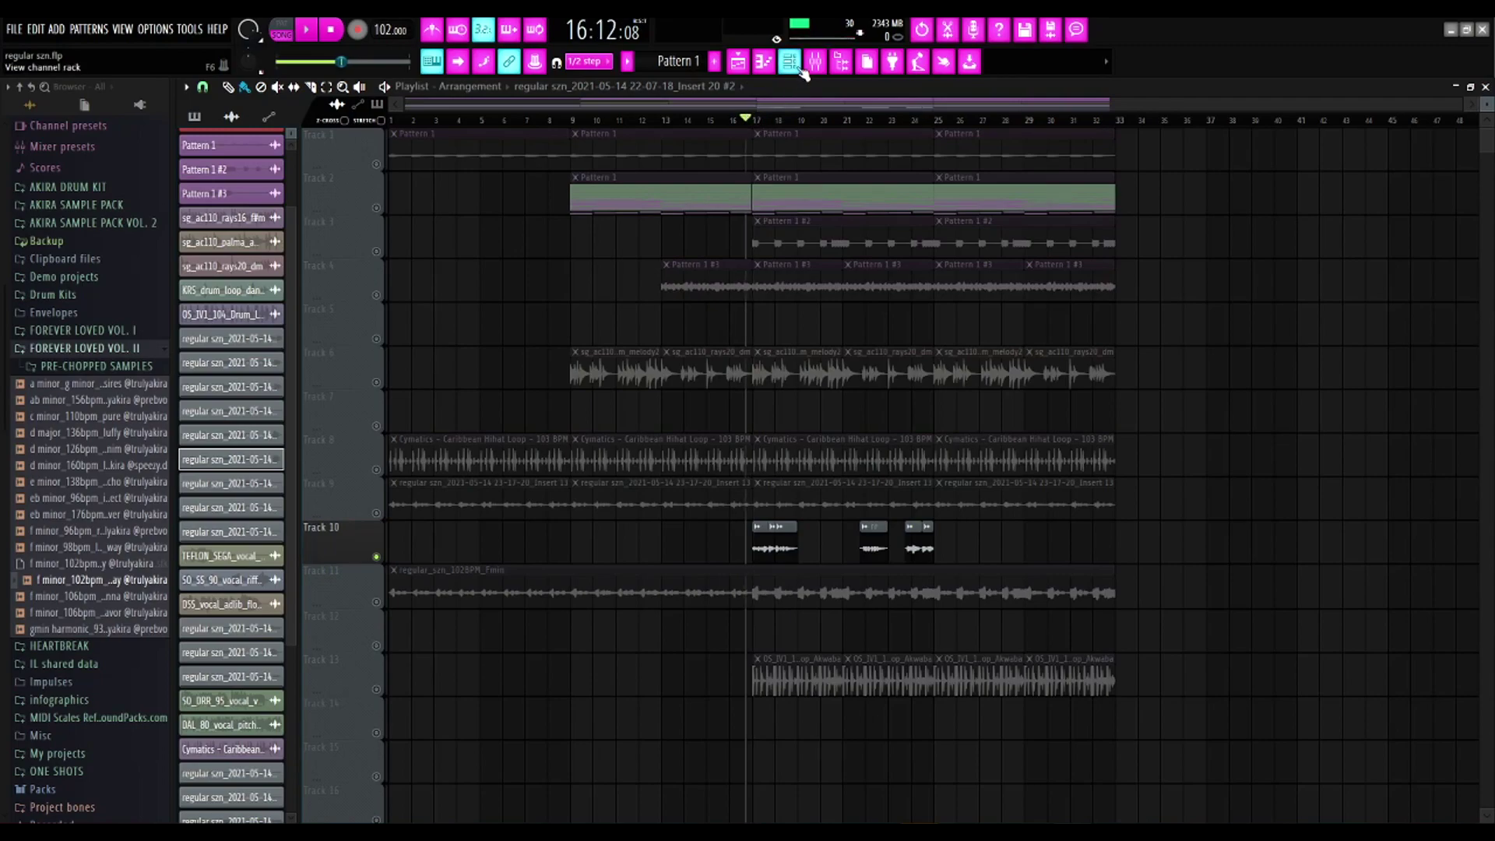
pyautogui.click(817, 64)
pyautogui.click(620, 293)
pyautogui.click(653, 292)
pyautogui.click(613, 291)
pyautogui.click(645, 291)
pyautogui.click(619, 293)
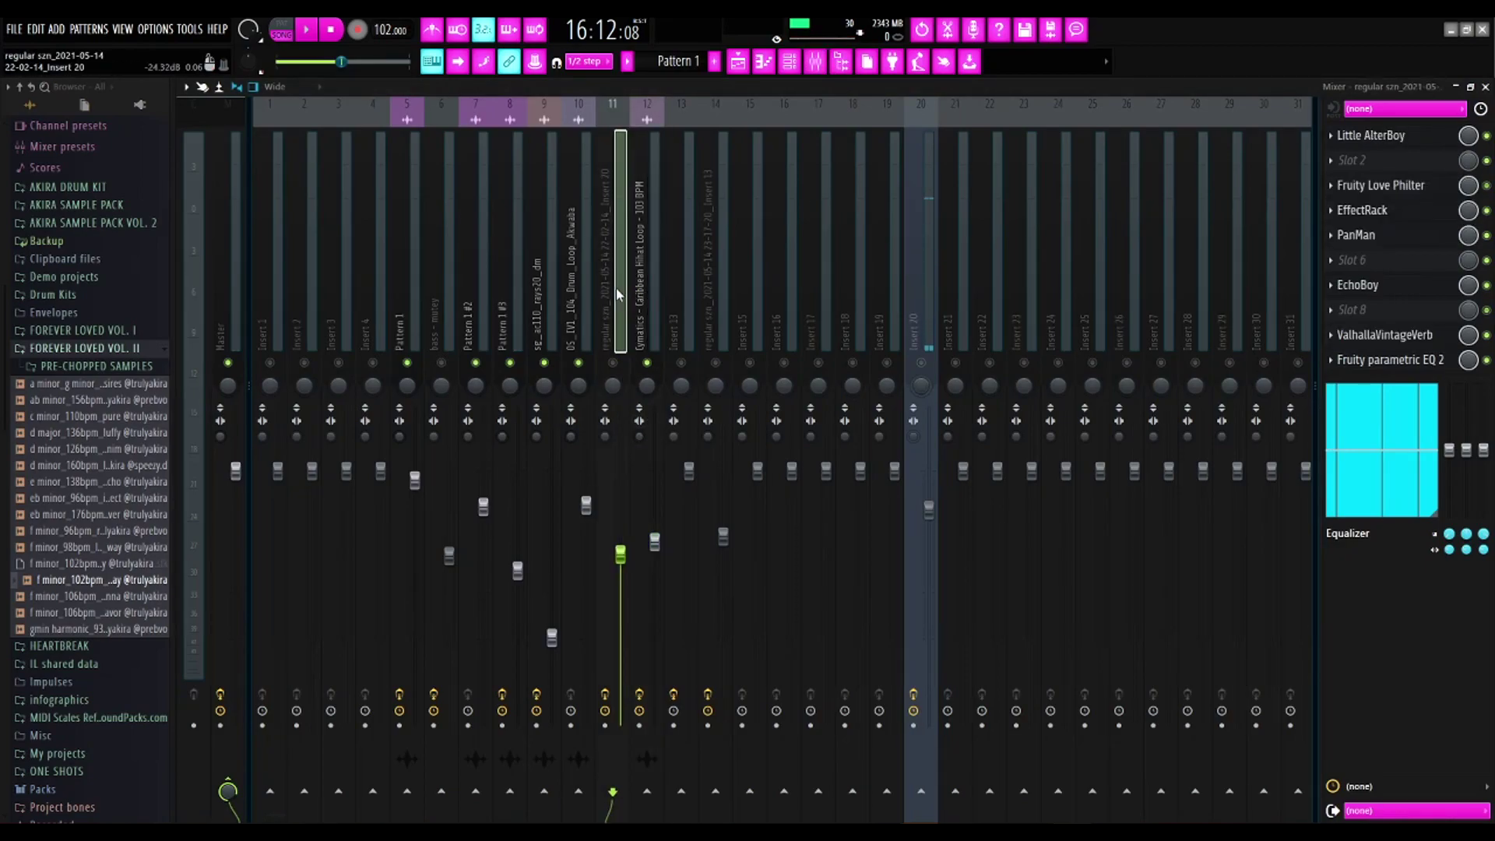
pyautogui.click(656, 279)
pyautogui.click(723, 284)
pyautogui.click(653, 280)
pyautogui.click(612, 277)
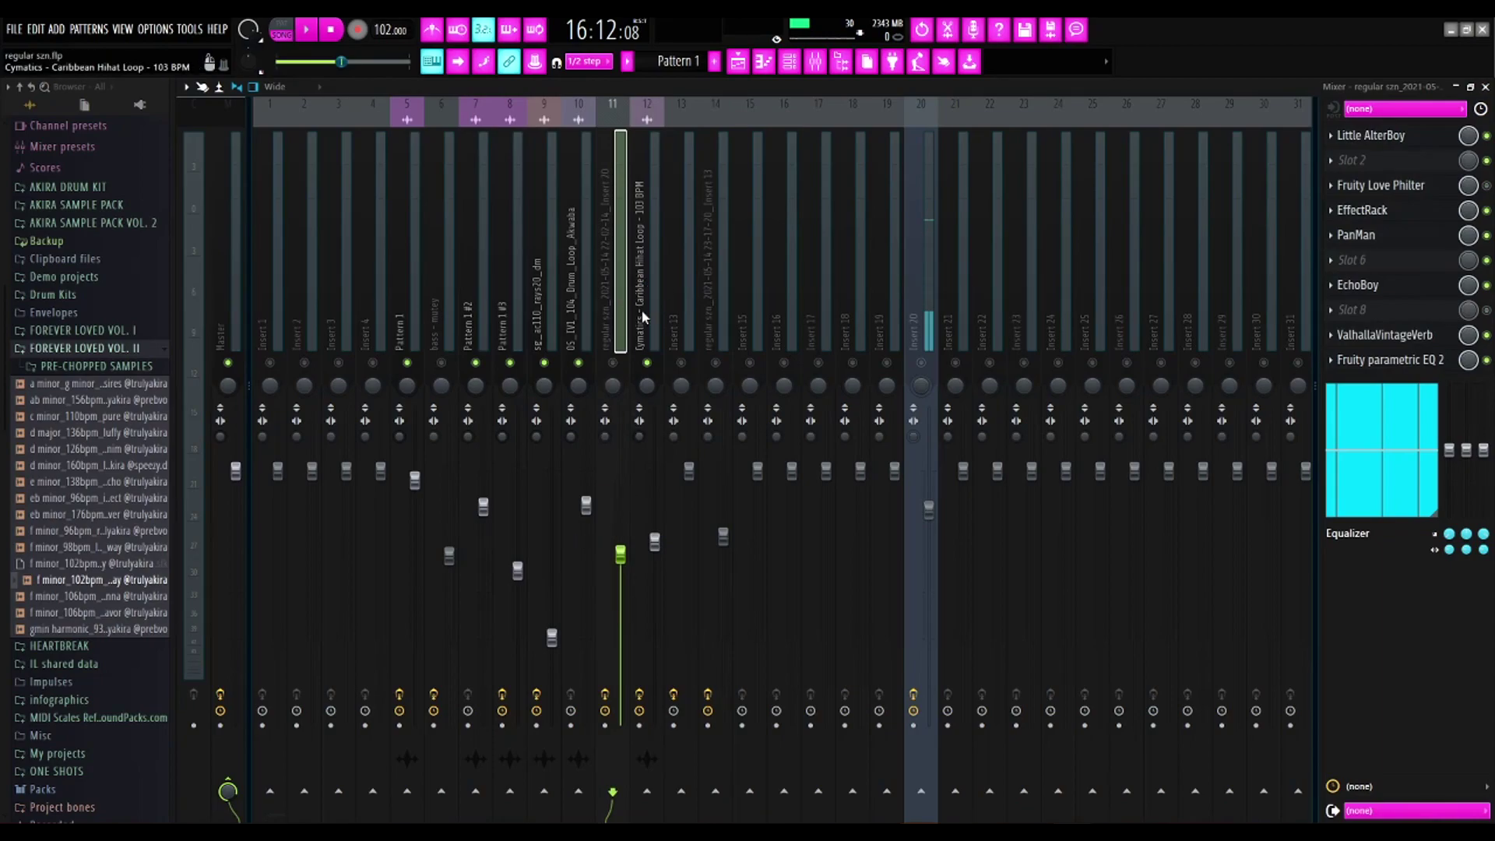
pyautogui.click(613, 363)
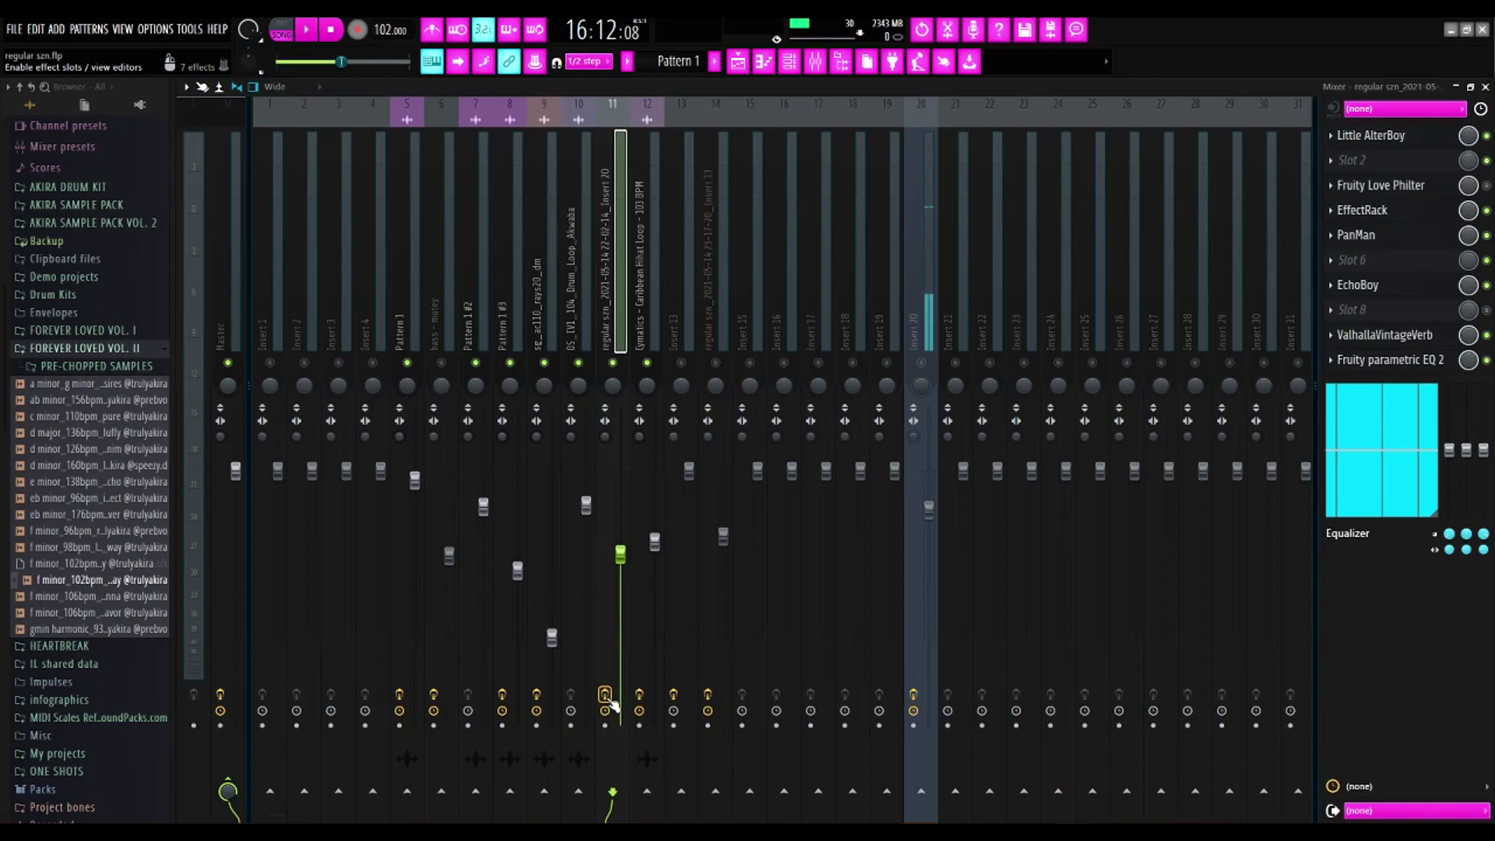
# Audition each group of track 10 clips in the playlist, around bars 17, 22 and 24.
pyautogui.press('F5')
pyautogui.click(752, 122)
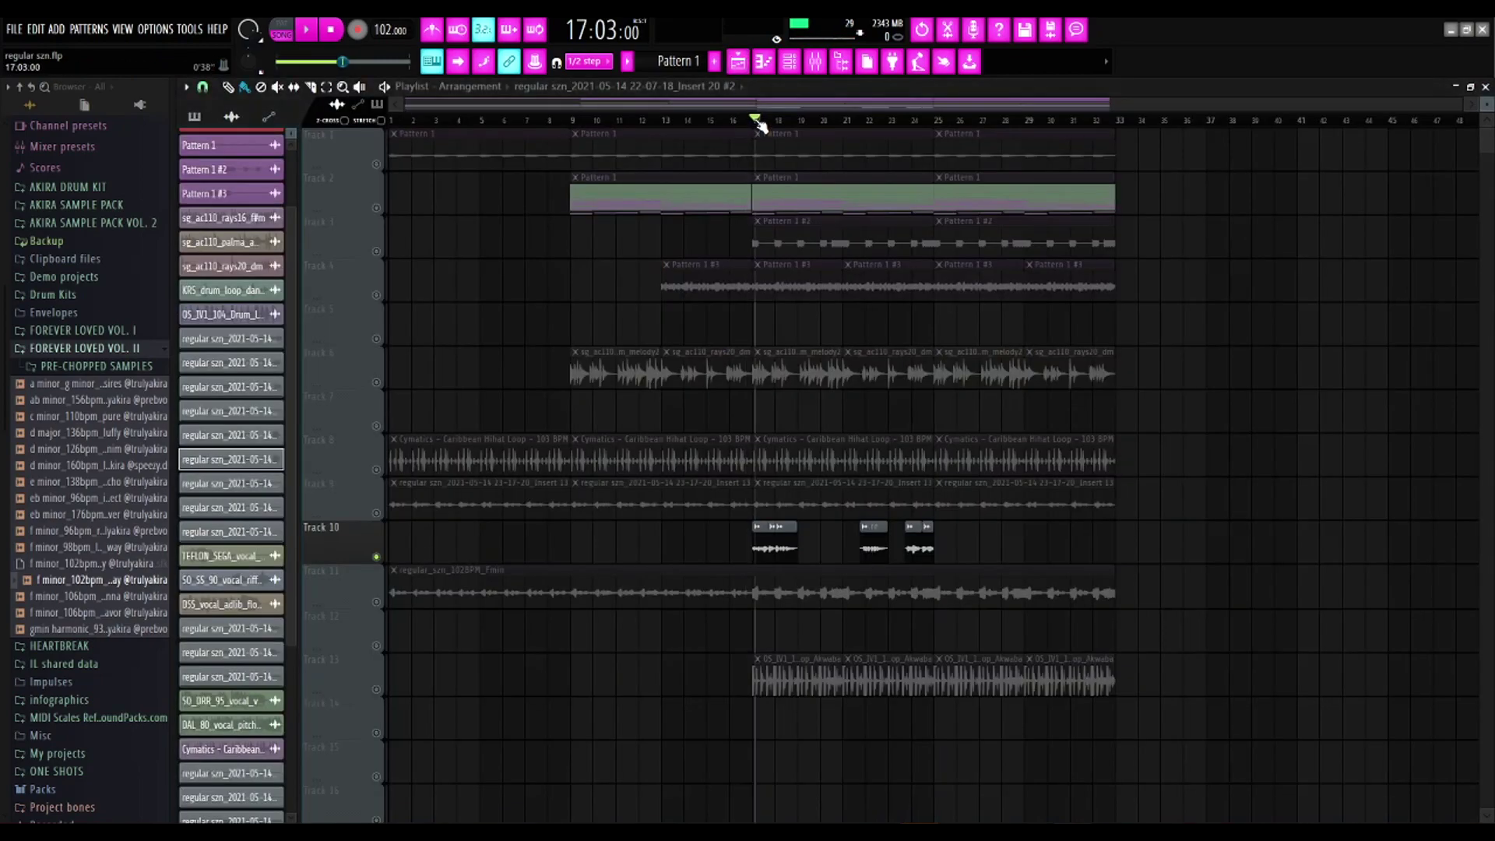
pyautogui.moveTo(754, 124); pyautogui.dragTo(758, 125)
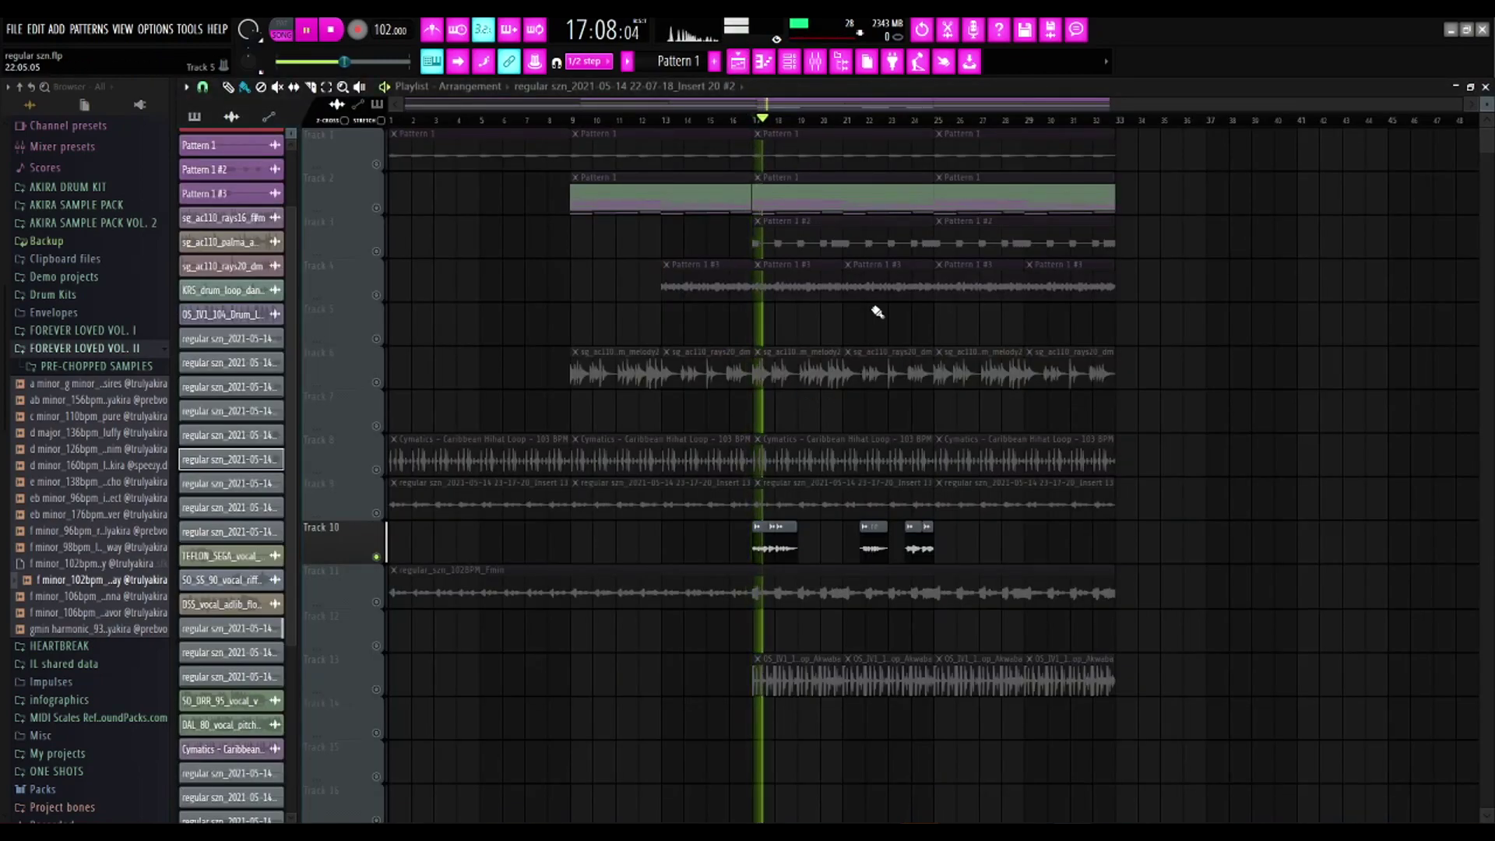
pyautogui.click(857, 121)
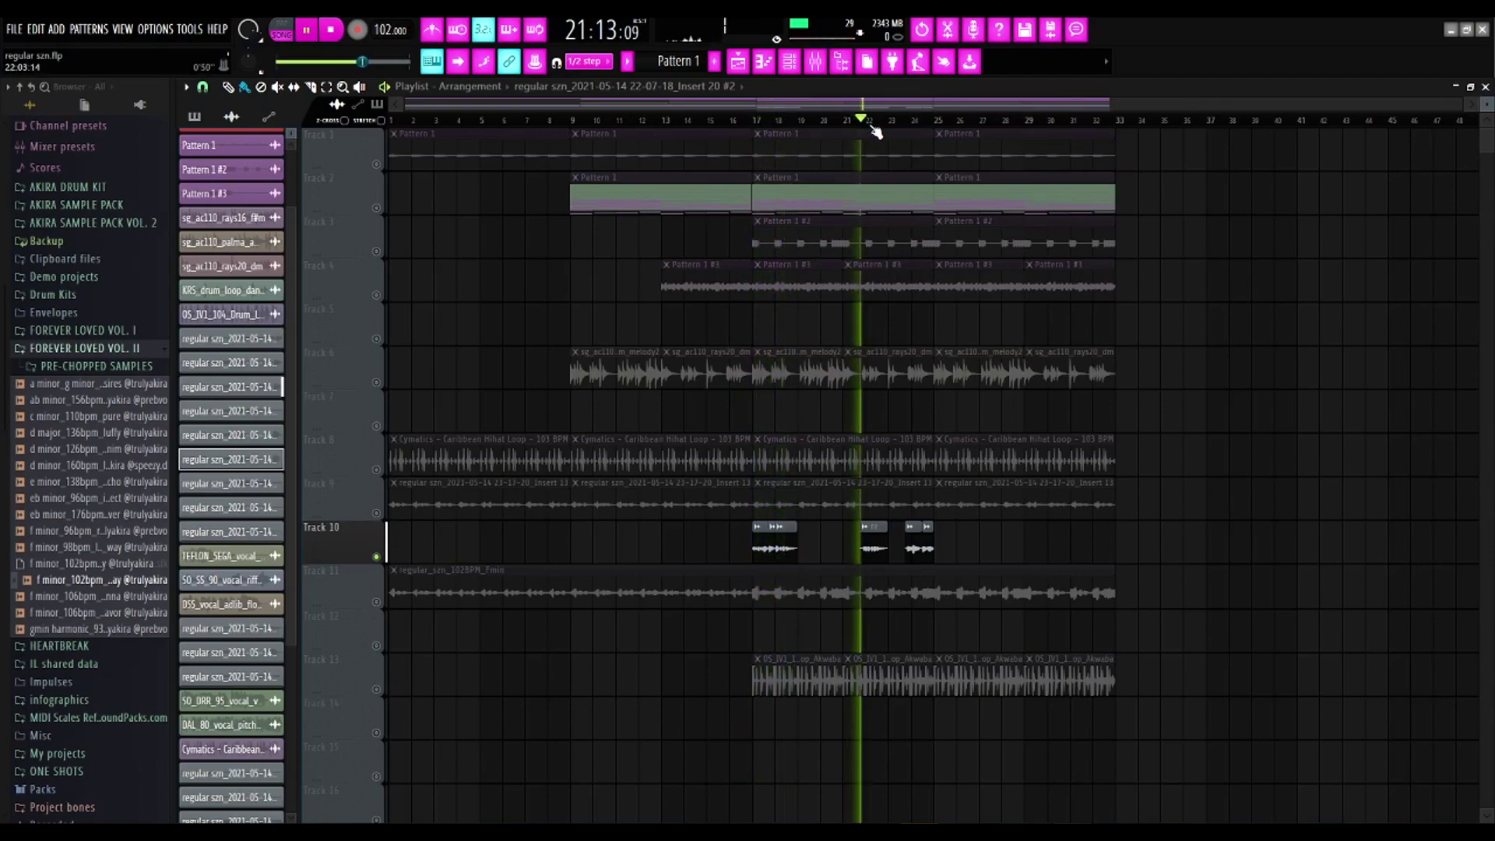
pyautogui.click(908, 121)
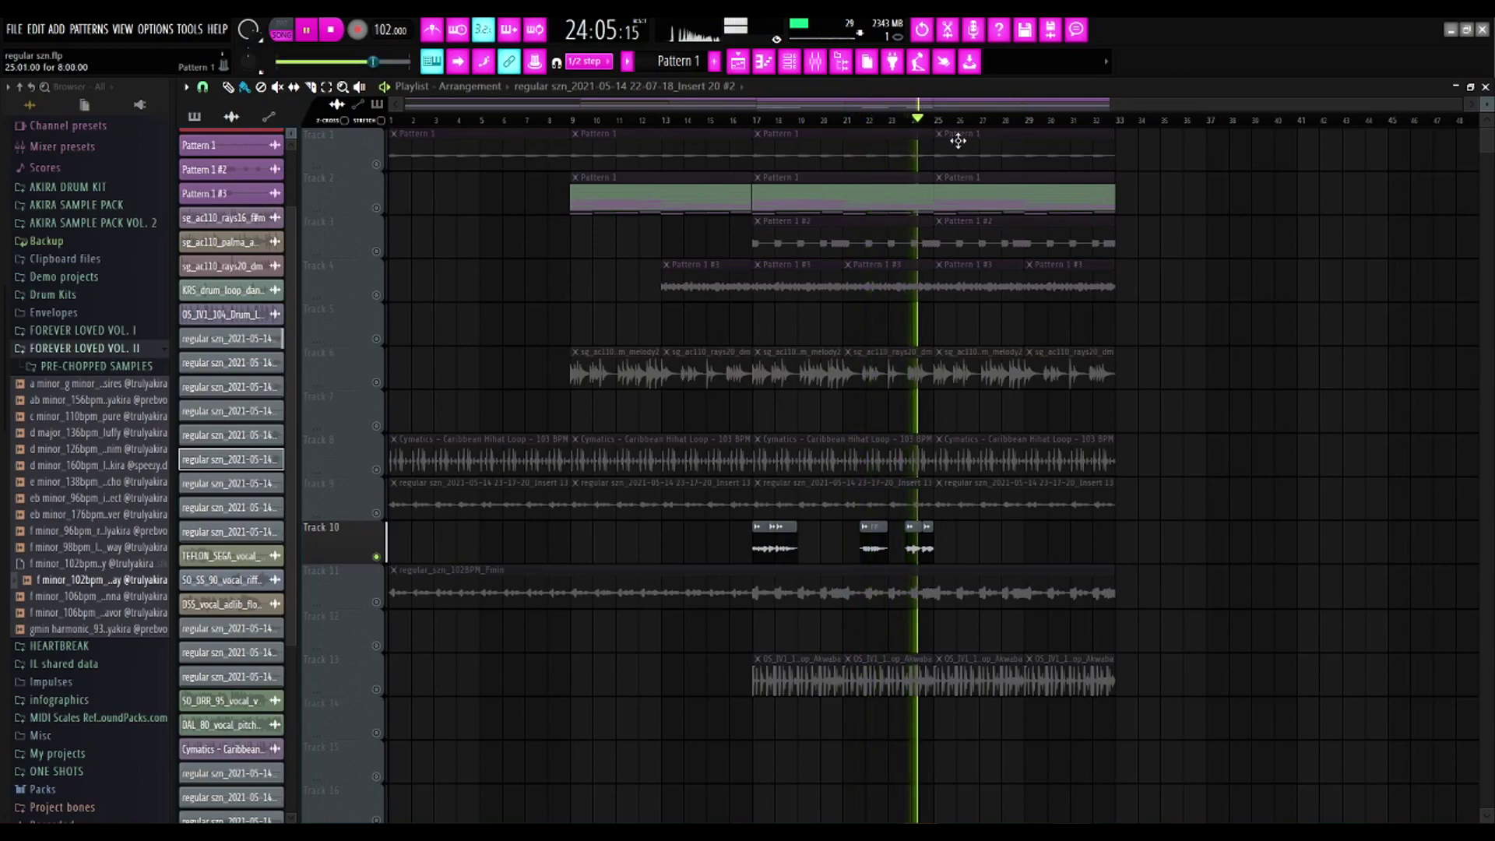
pyautogui.press('space')
pyautogui.click(825, 64)
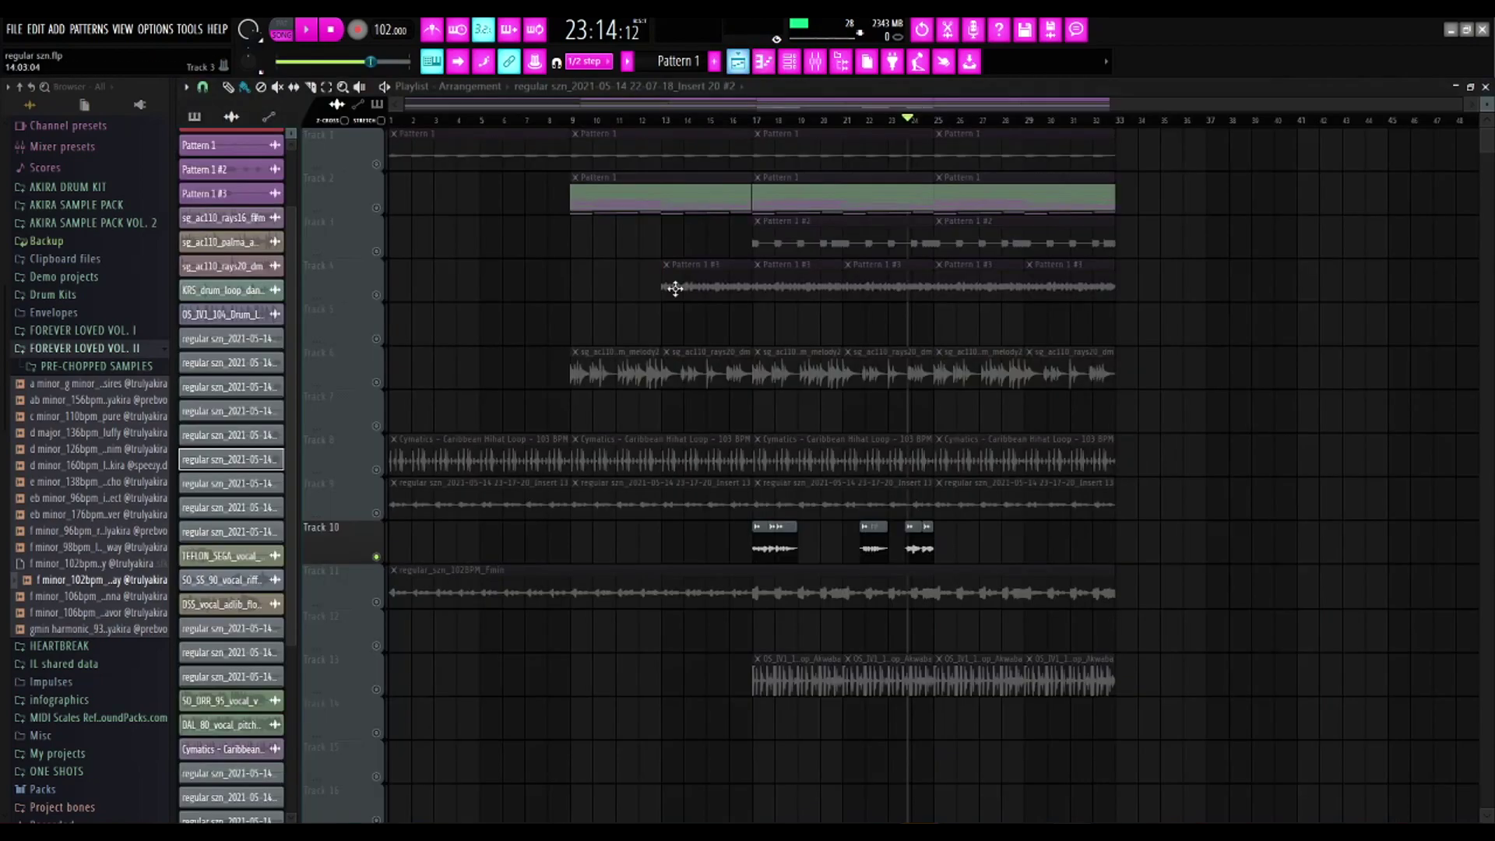
pyautogui.click(738, 62)
pyautogui.scroll(3, 865, 501)
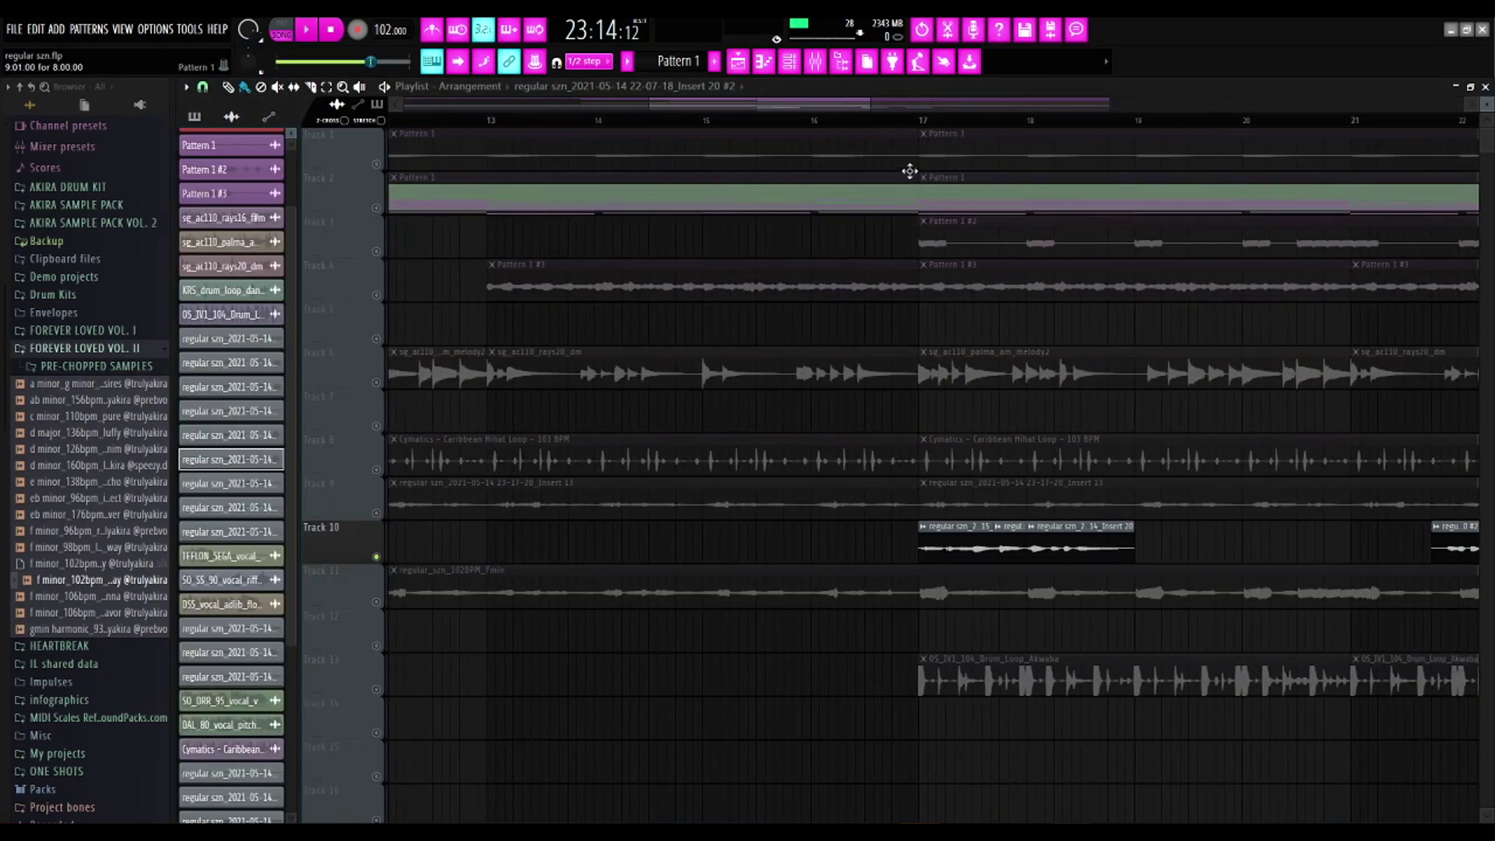
pyautogui.click(926, 122)
pyautogui.scroll(5, 890, 562)
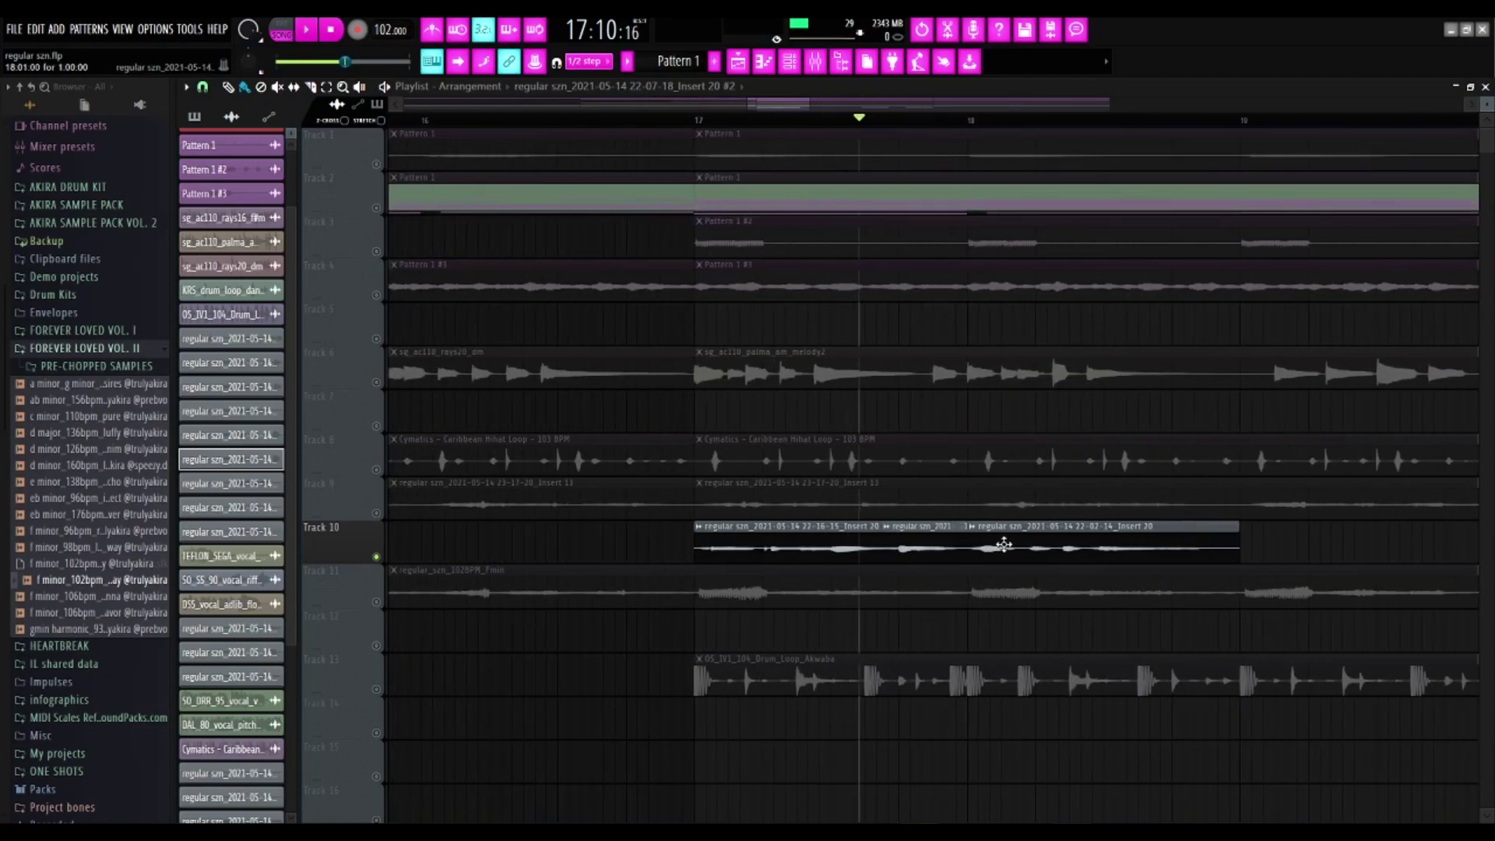
pyautogui.doubleClick(890, 562)
pyautogui.press('space')
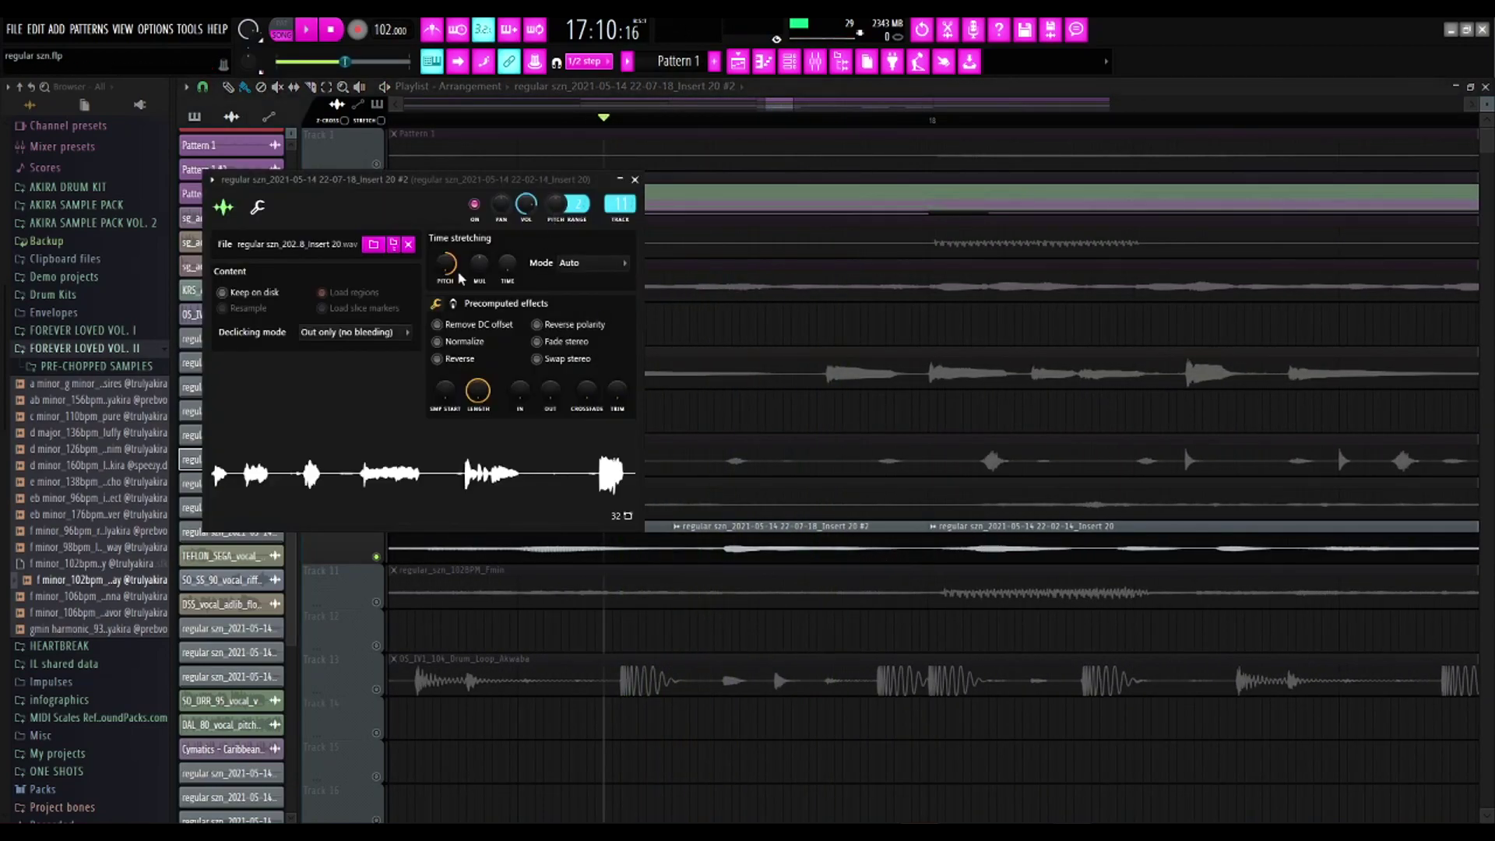
pyautogui.click(635, 180)
pyautogui.scroll(-5, 844, 507)
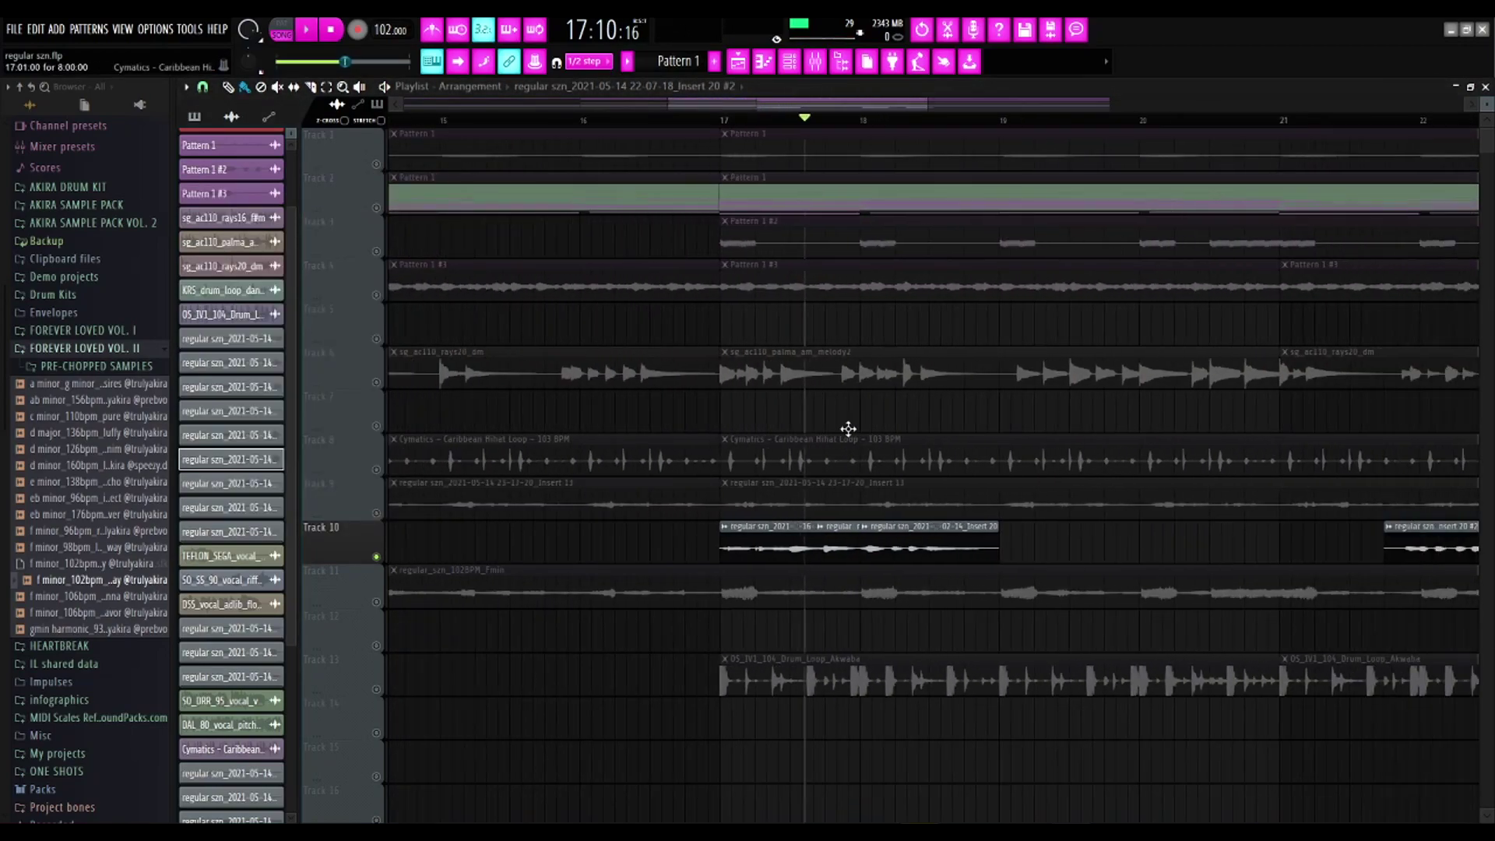
pyautogui.click(765, 121)
# Inspect the Auto-Tune Artist and OTT settings on the Insert 20 recording channel in the mixer.
pyautogui.click(816, 61)
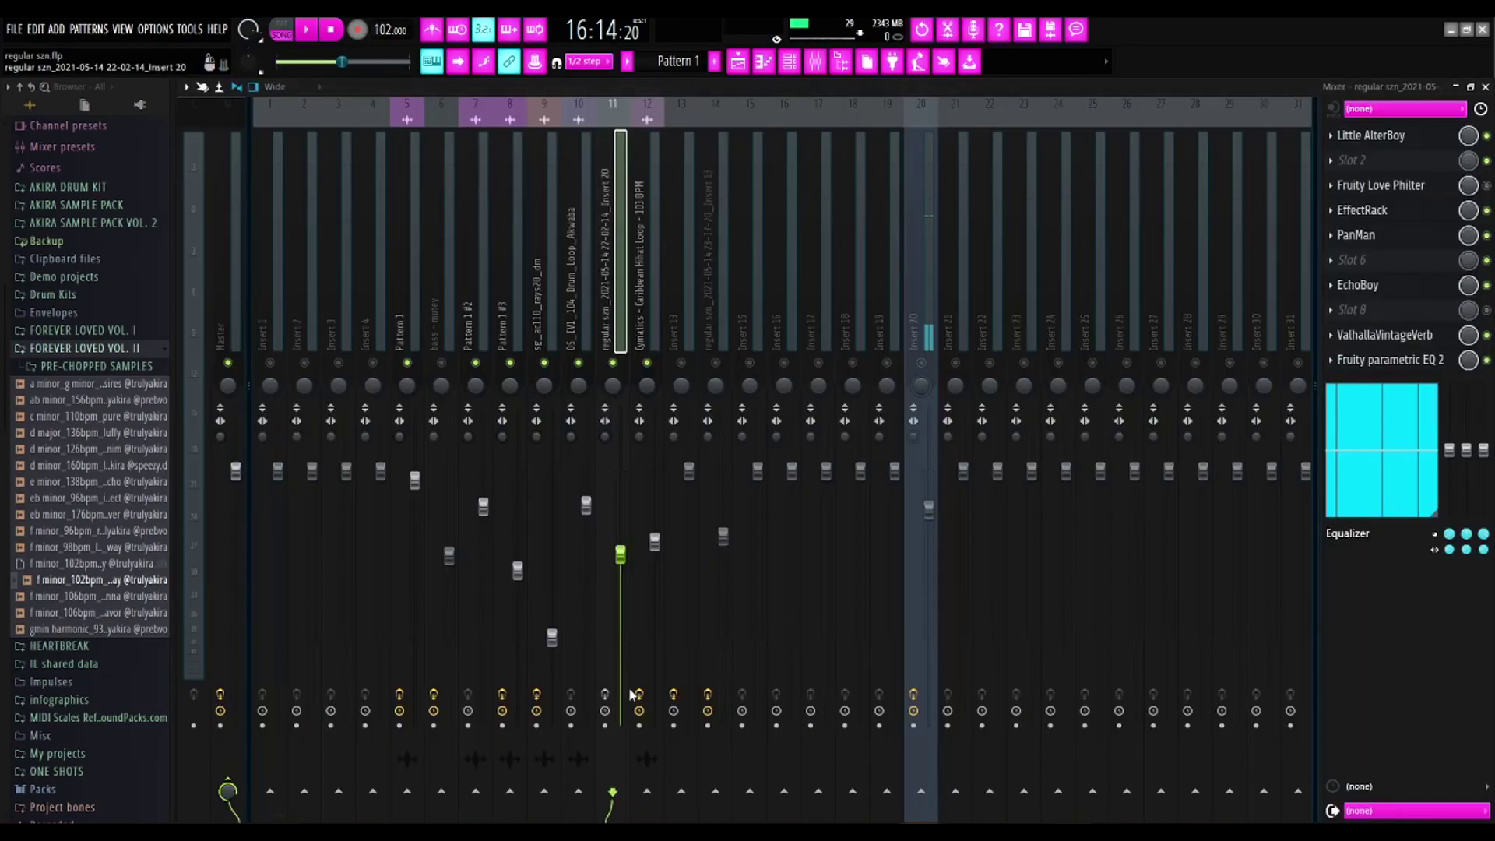
pyautogui.click(931, 314)
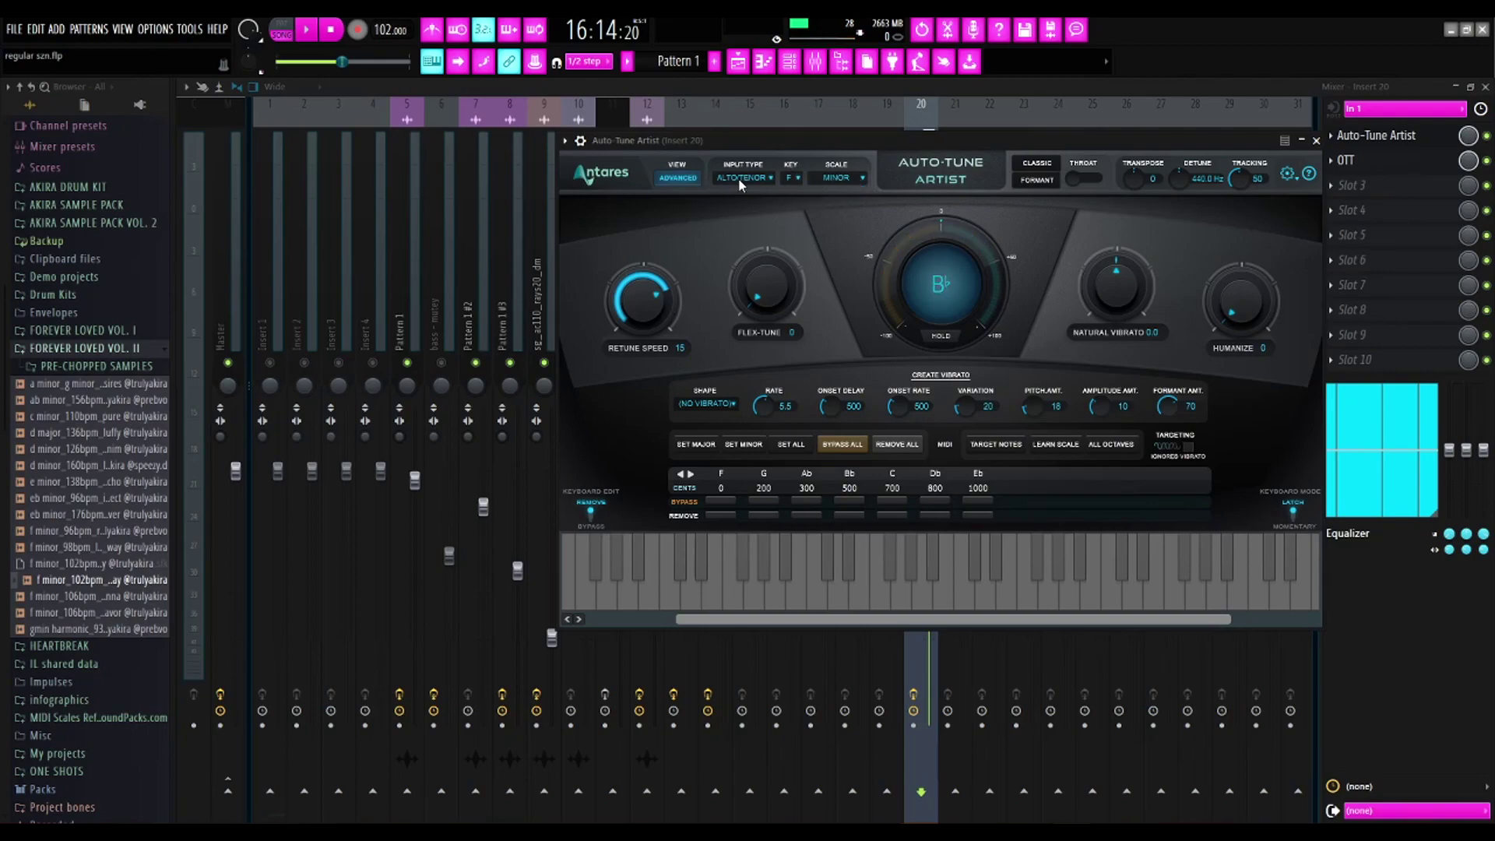
pyautogui.click(1316, 140)
pyautogui.click(1355, 160)
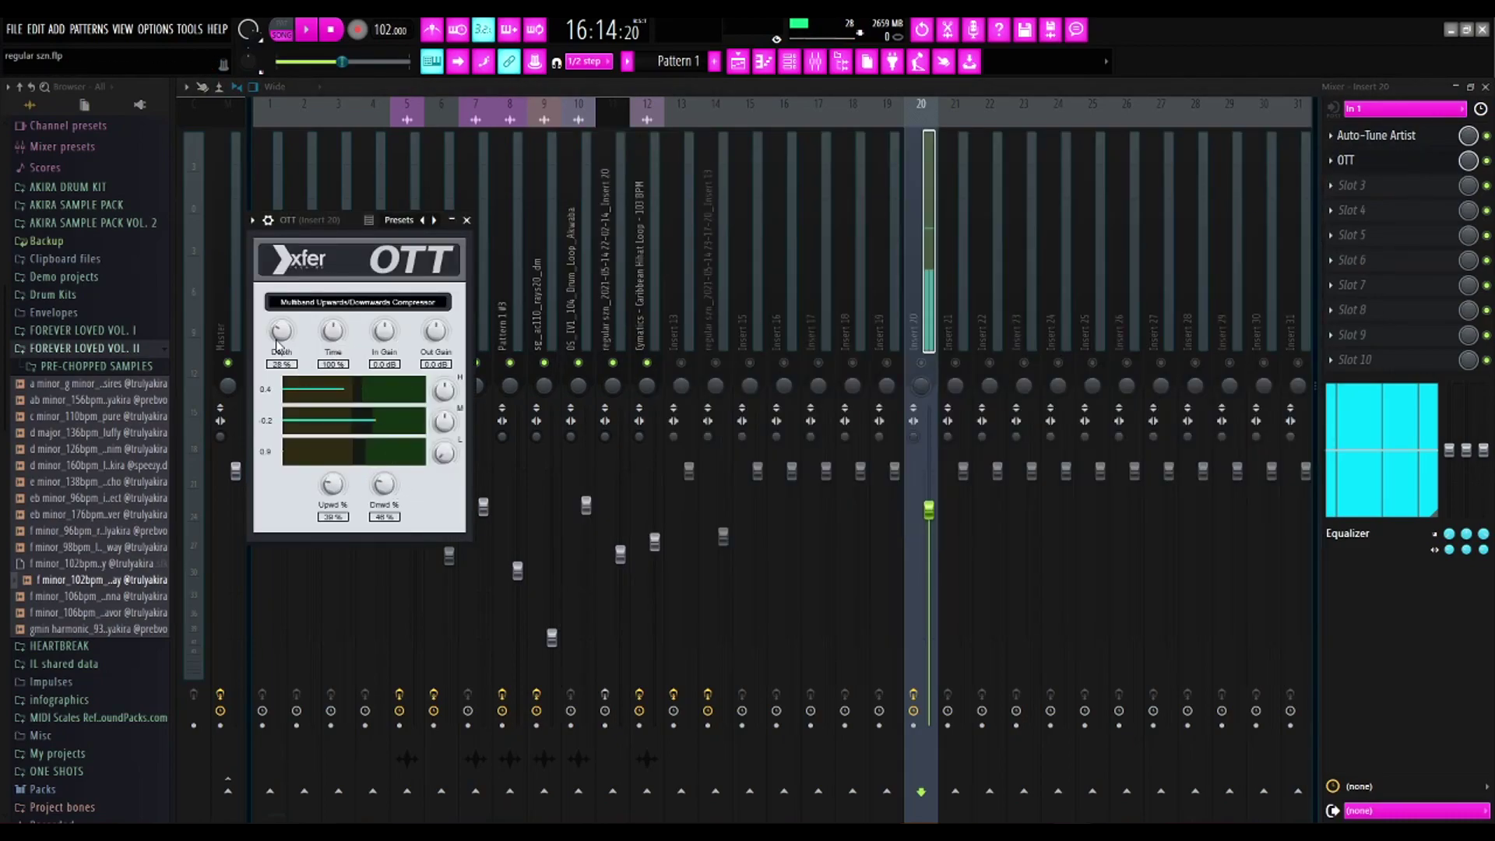
pyautogui.click(468, 220)
pyautogui.click(713, 308)
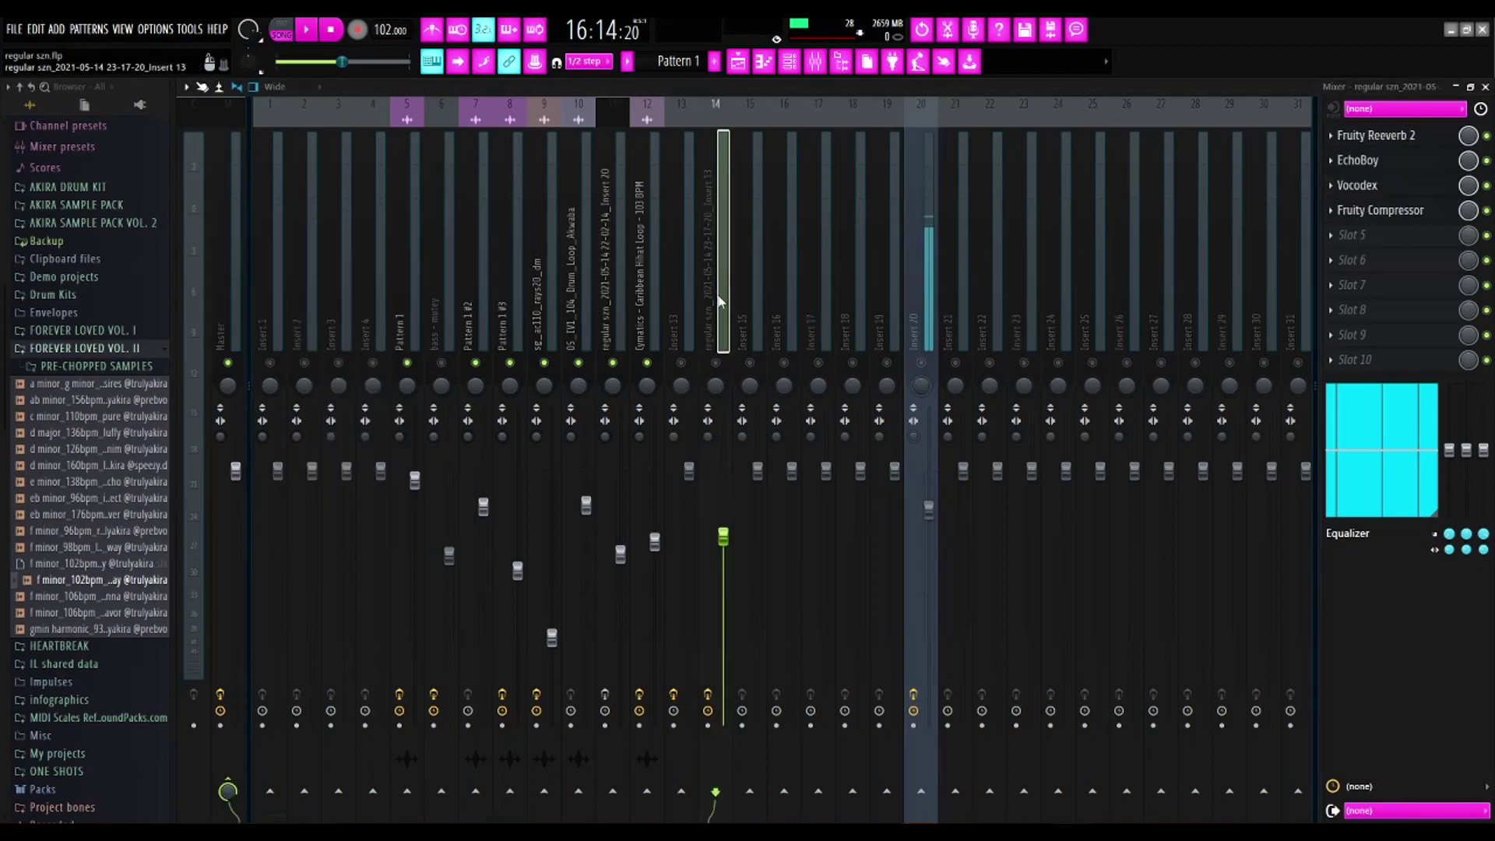
pyautogui.click(674, 308)
pyautogui.click(656, 311)
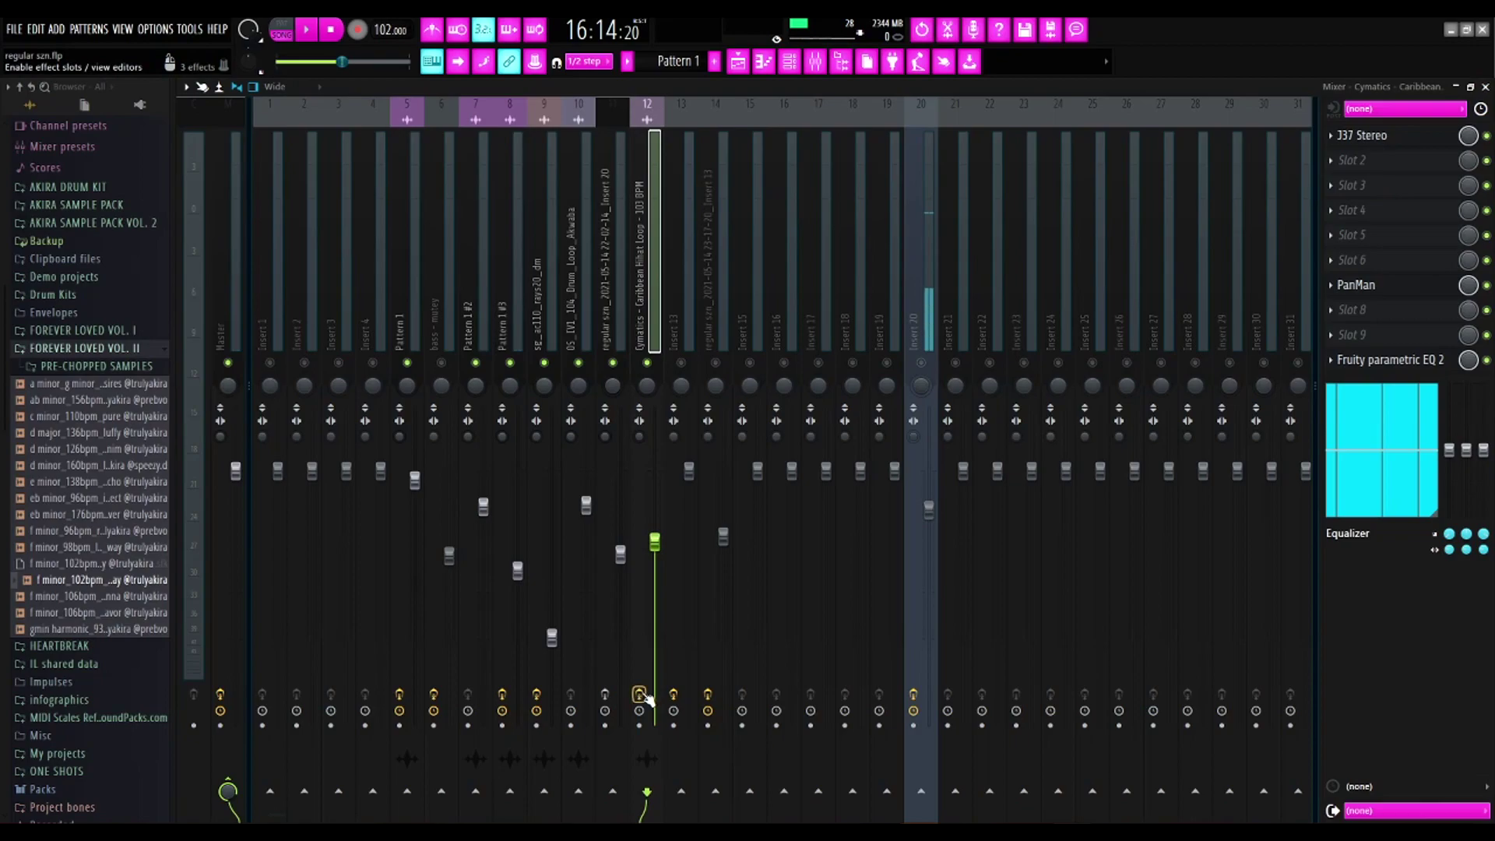
pyautogui.click(617, 639)
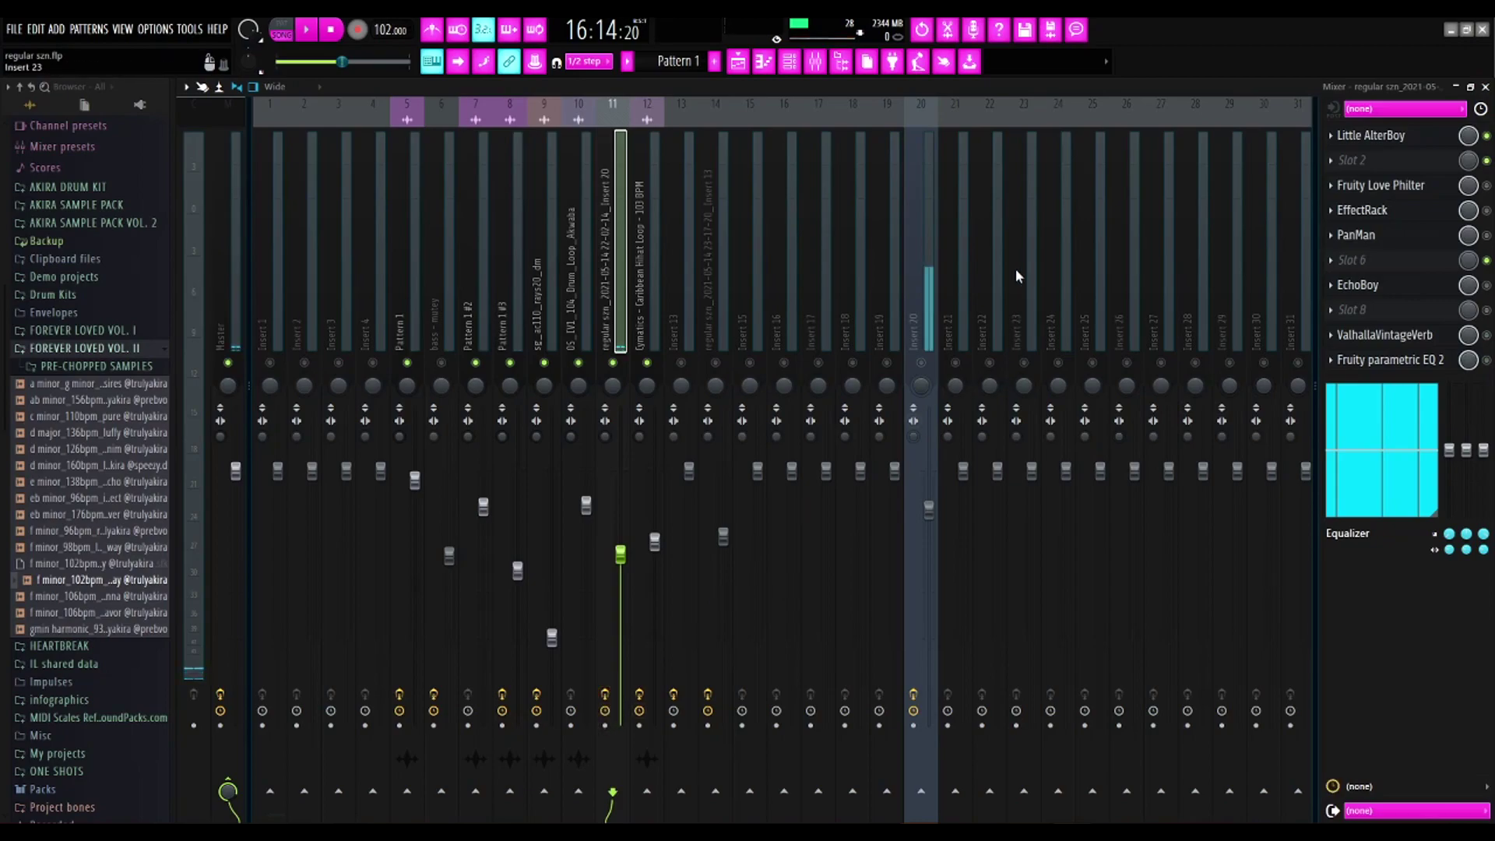
pyautogui.click(1425, 138)
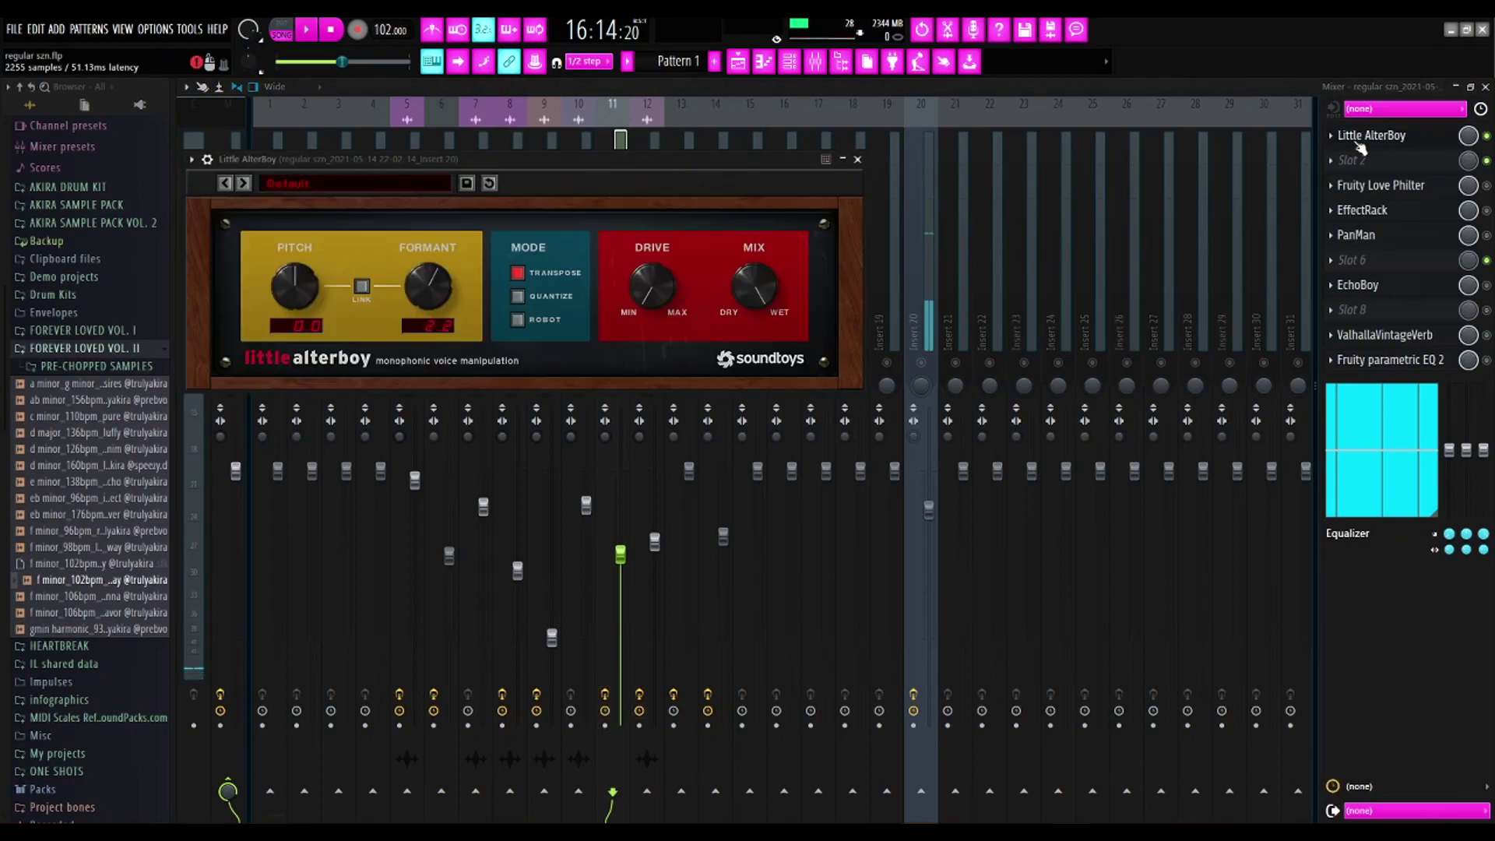
pyautogui.click(857, 159)
# Audition the track 10 clips from just before bar 17 with Little AlterBoy applied, checking them in the playlist.
pyautogui.press('space')
pyautogui.click(737, 62)
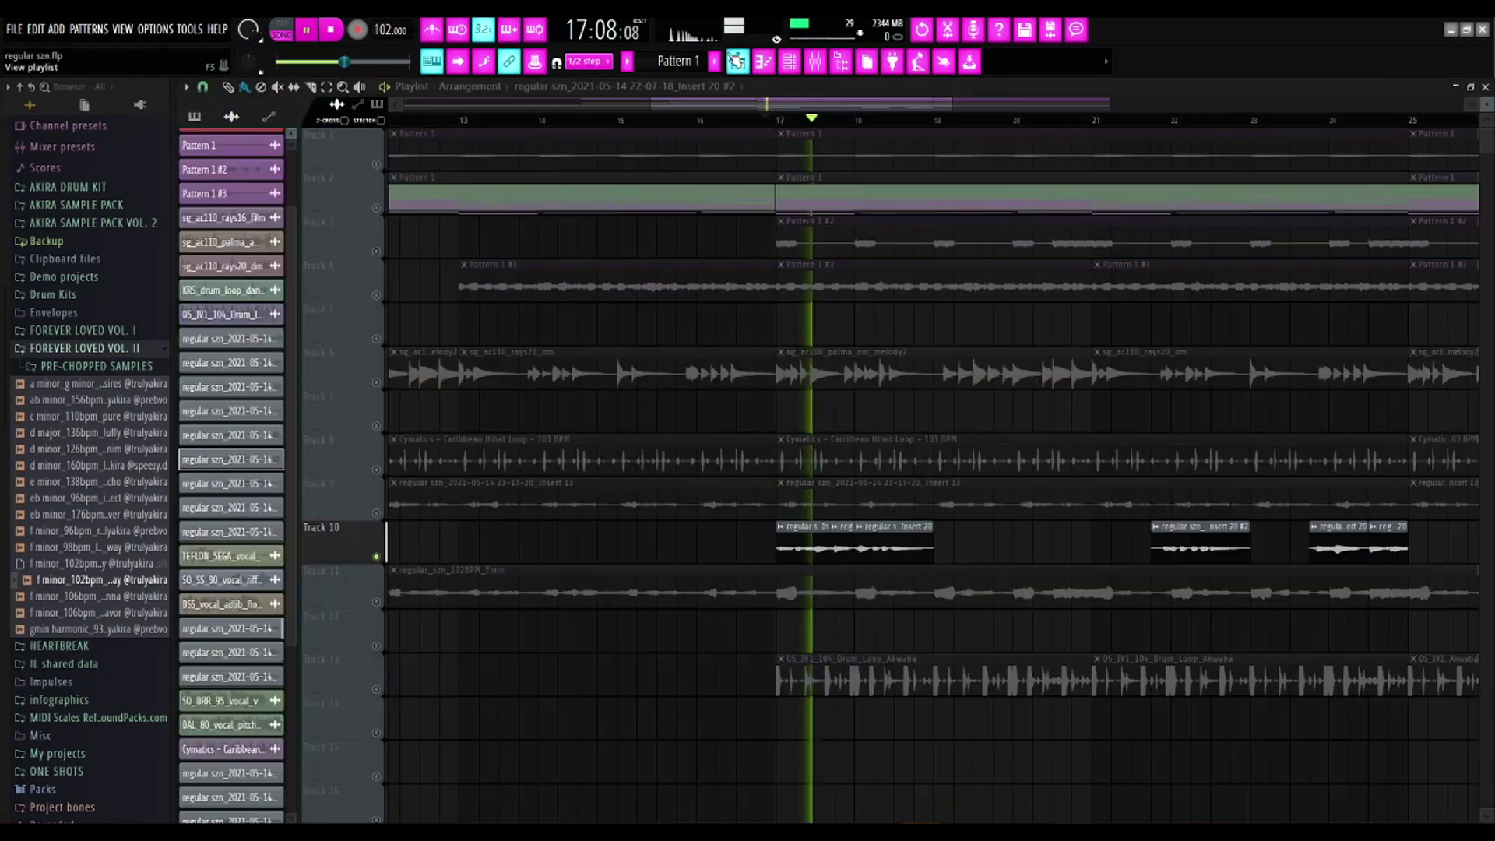
pyautogui.press('space')
pyautogui.click(816, 61)
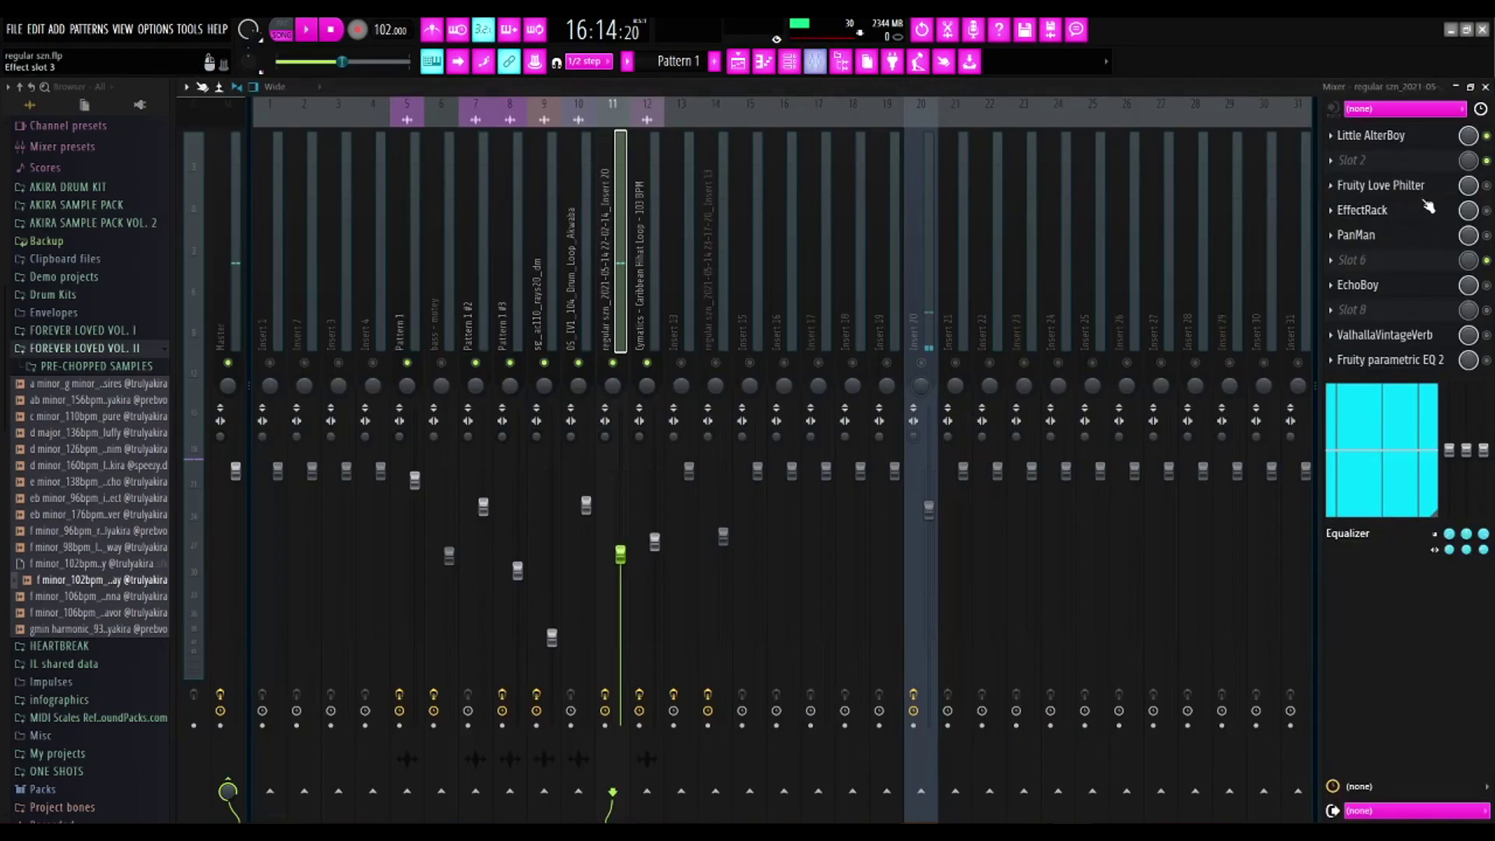
# Enable EffectRack and PanMan on the track 10 clips' insert, checking EffectRack's settings and auditioning the added effects.
pyautogui.click(1385, 216)
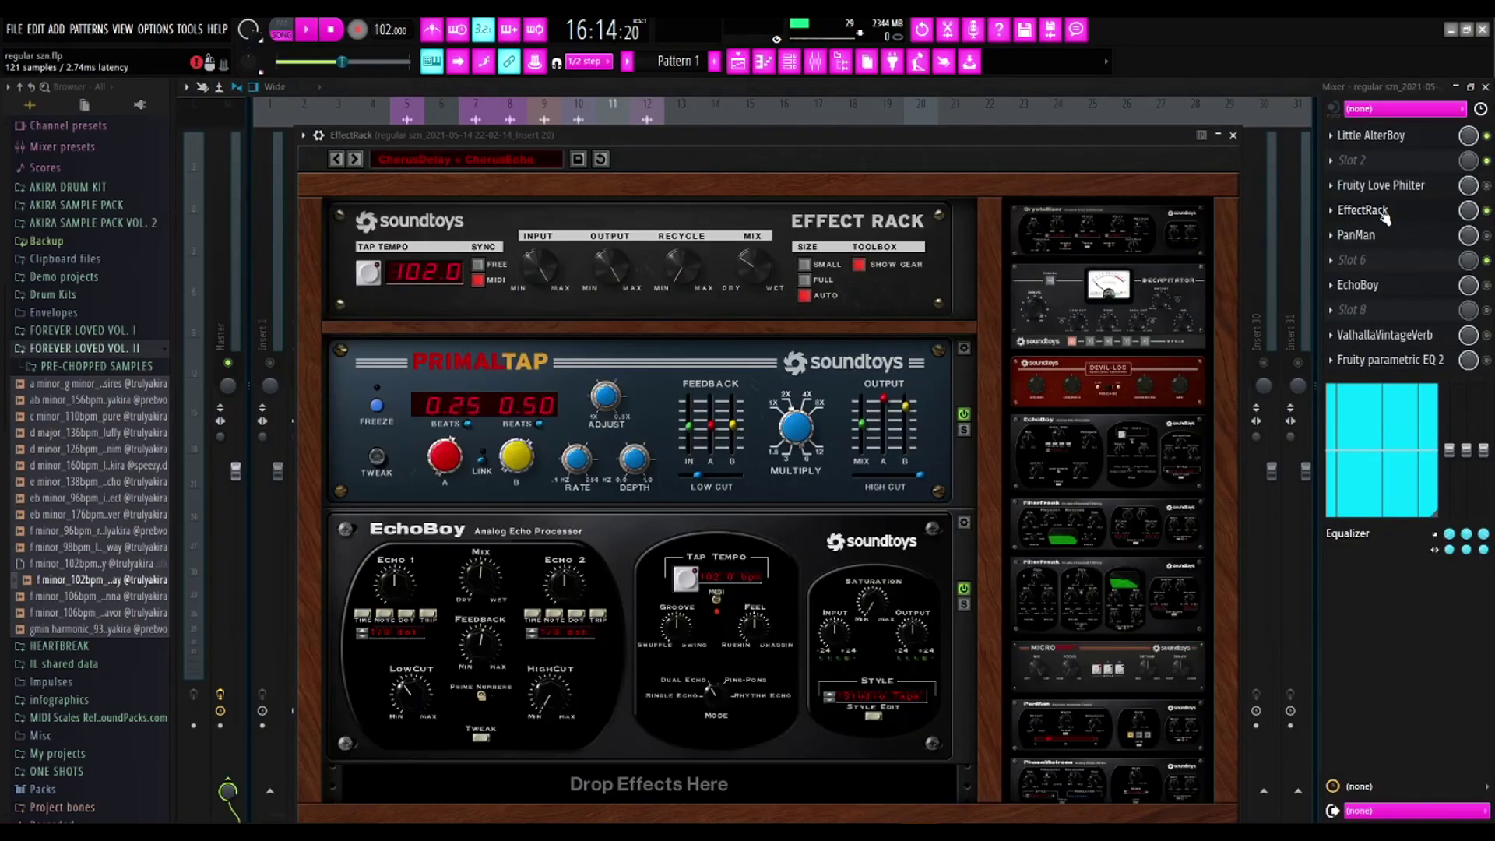
pyautogui.click(1233, 136)
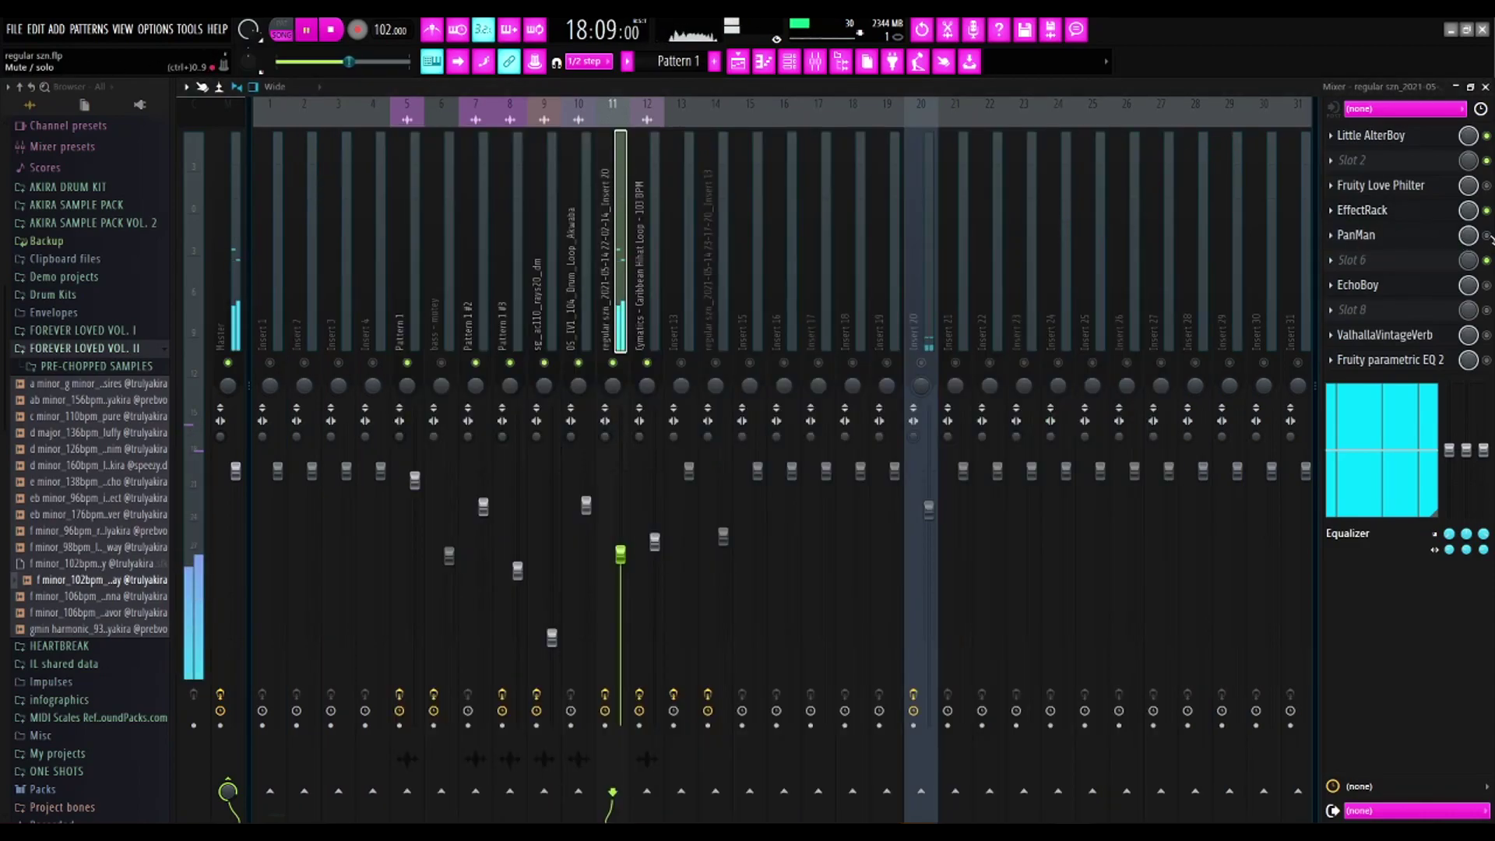
pyautogui.press('space')
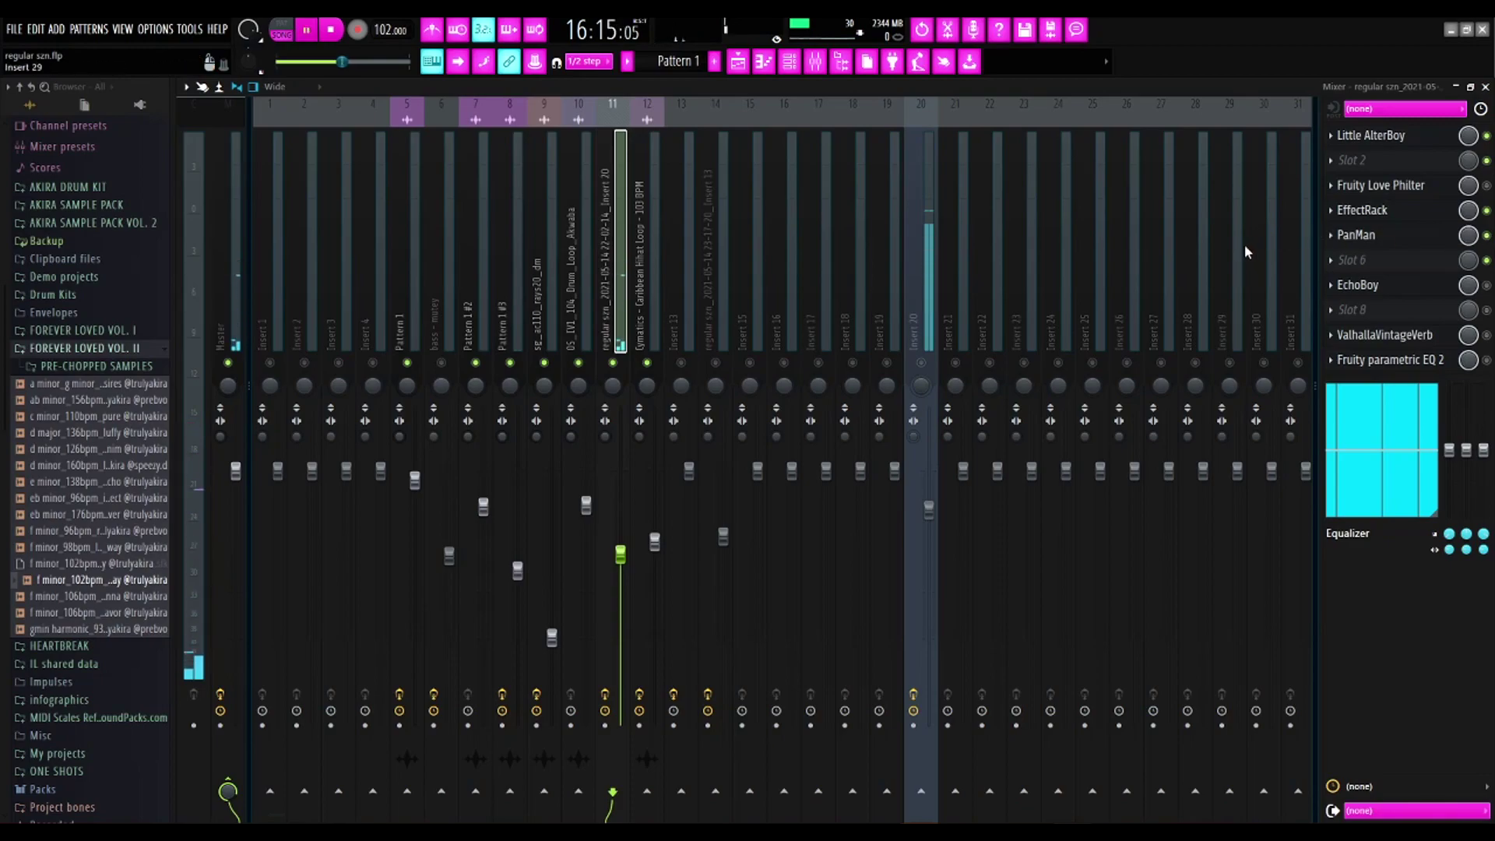
pyautogui.press('space')
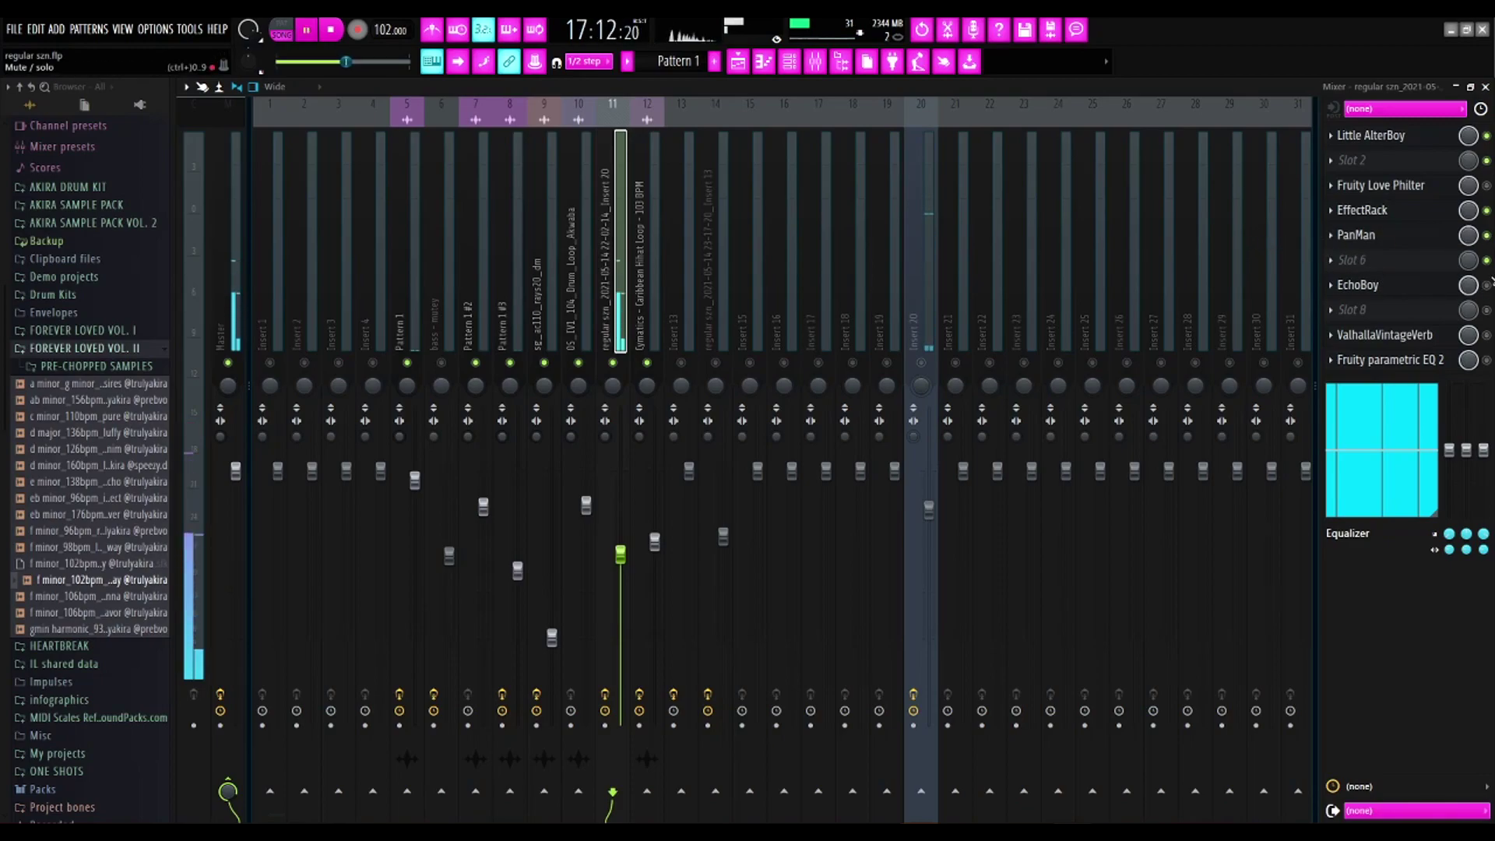
pyautogui.press('space')
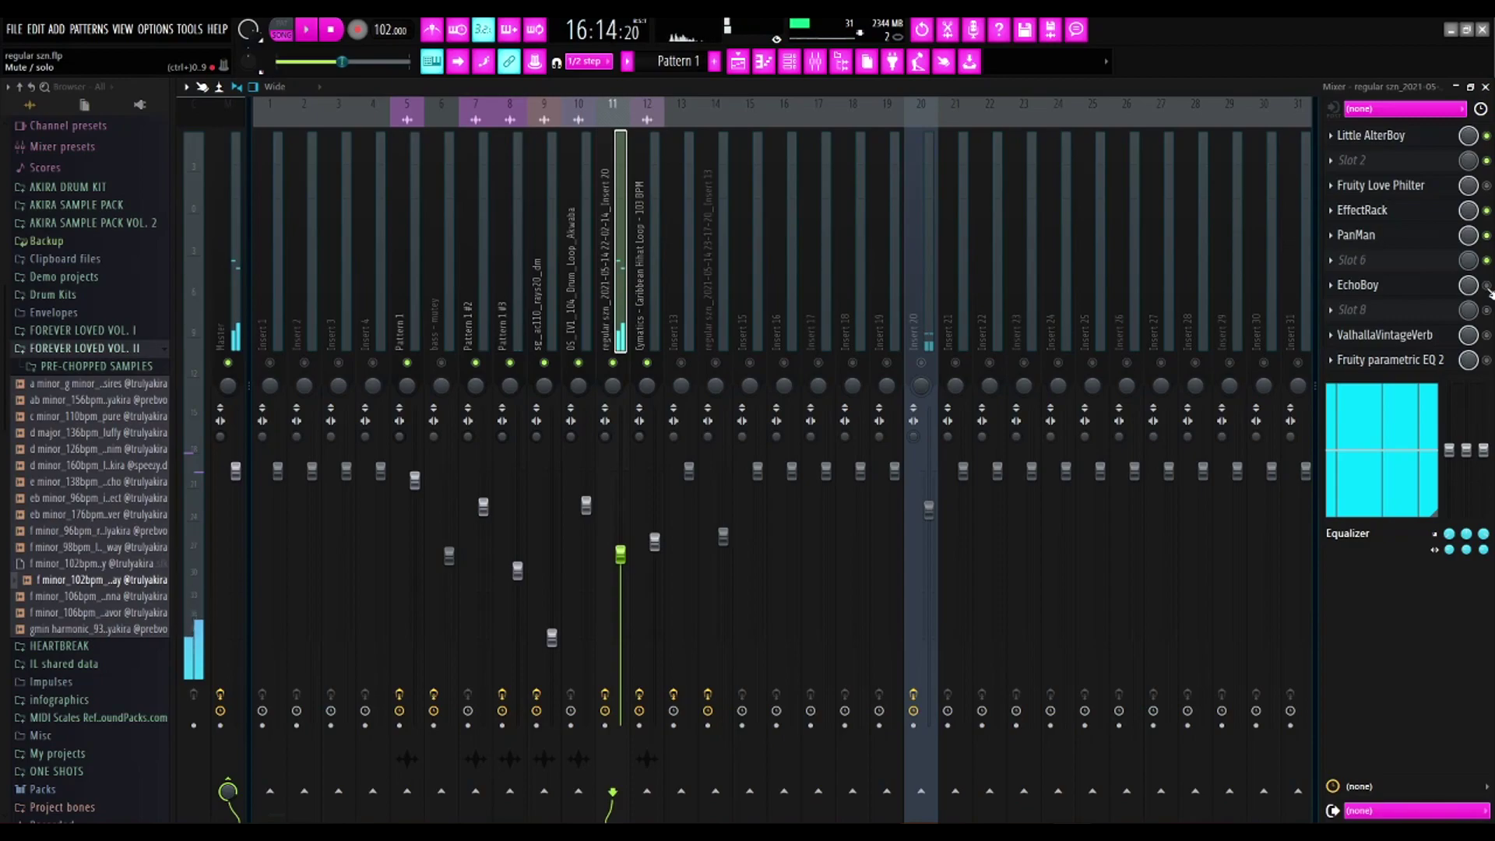
# Check EchoBoy's selected vocal preset, enable the effect on the same insert, and audition the clips through it.
pyautogui.click(1358, 285)
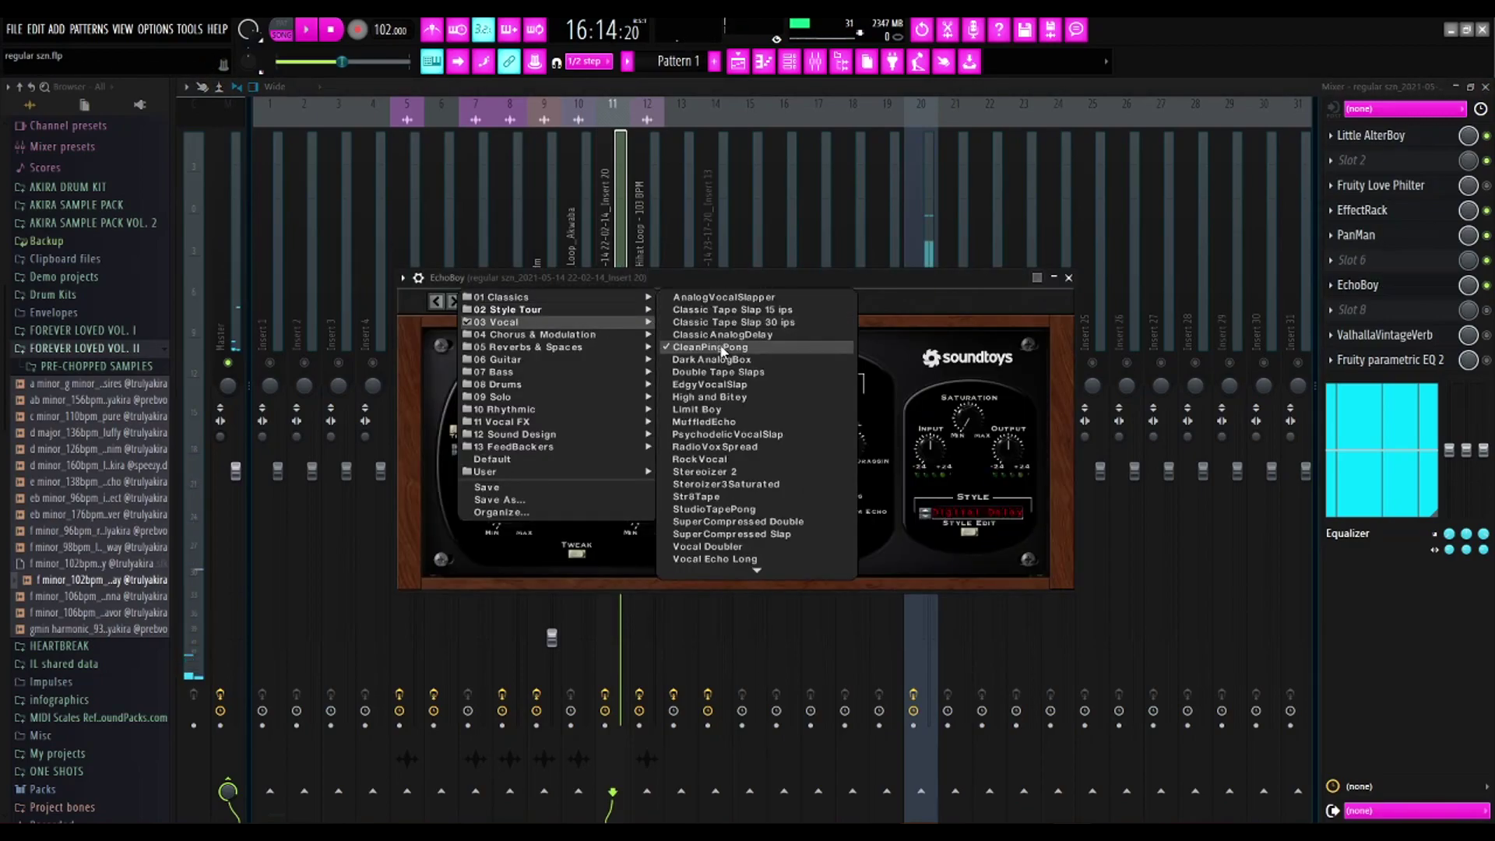
pyautogui.click(1069, 278)
pyautogui.press('space')
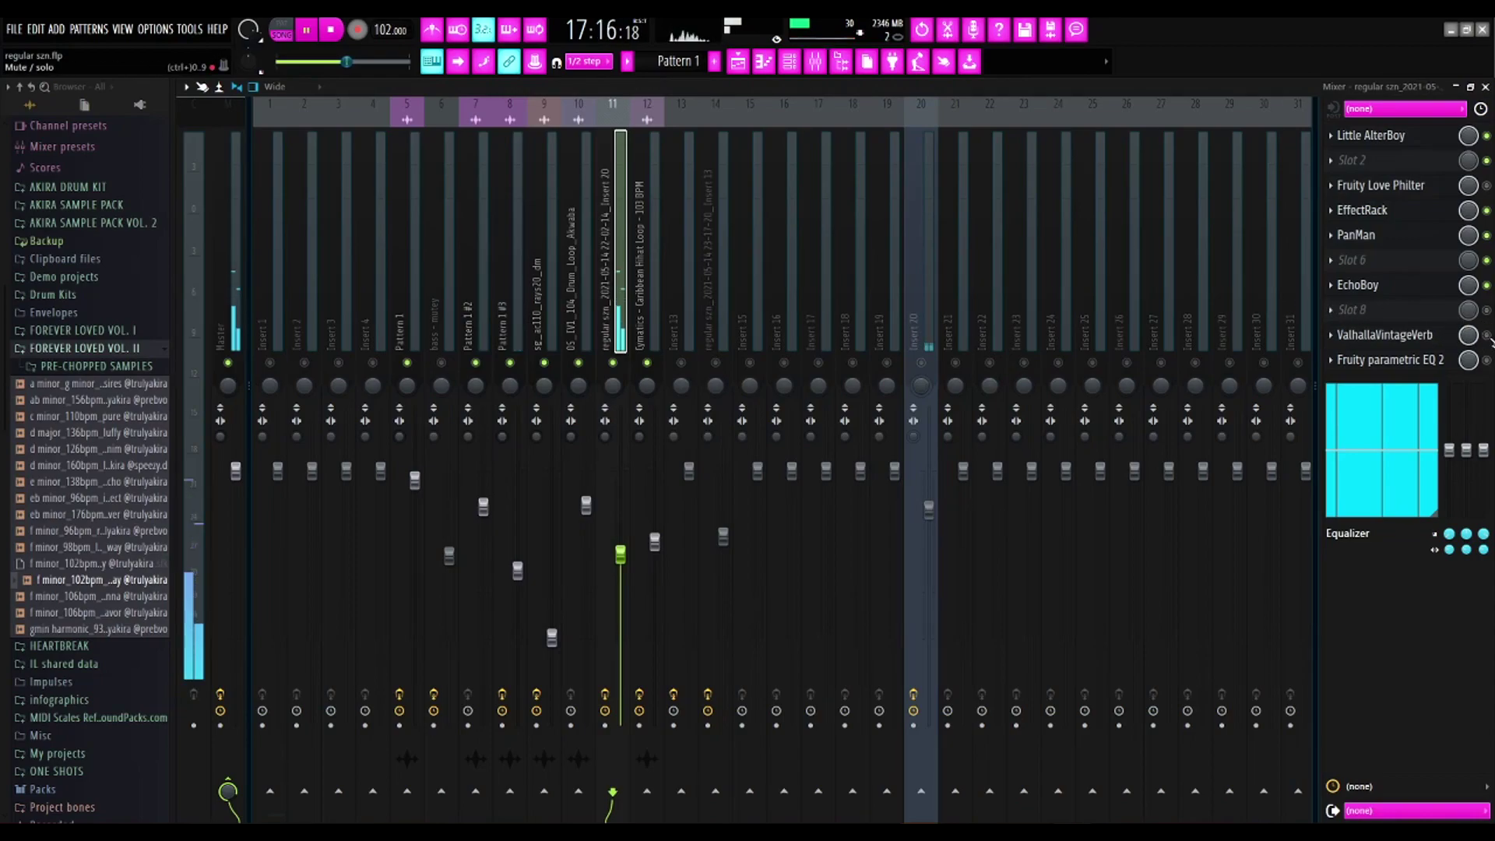
pyautogui.press('space')
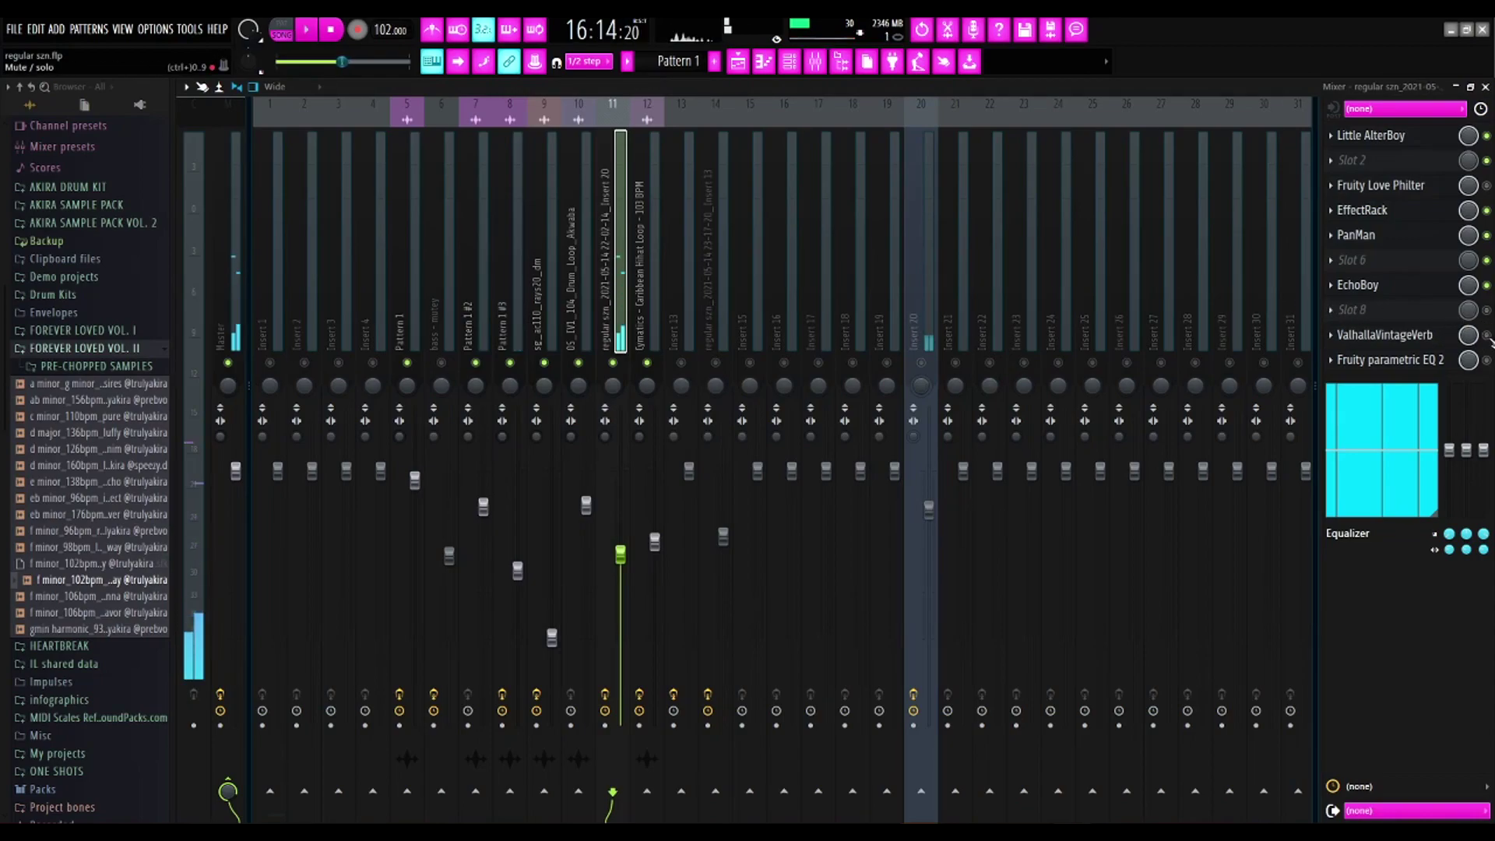
# Enable ValhallaVintageVerb and Fruity parametric EQ 2 on the same insert, inspecting both effects' settings and auditioning the result.
pyautogui.click(1402, 336)
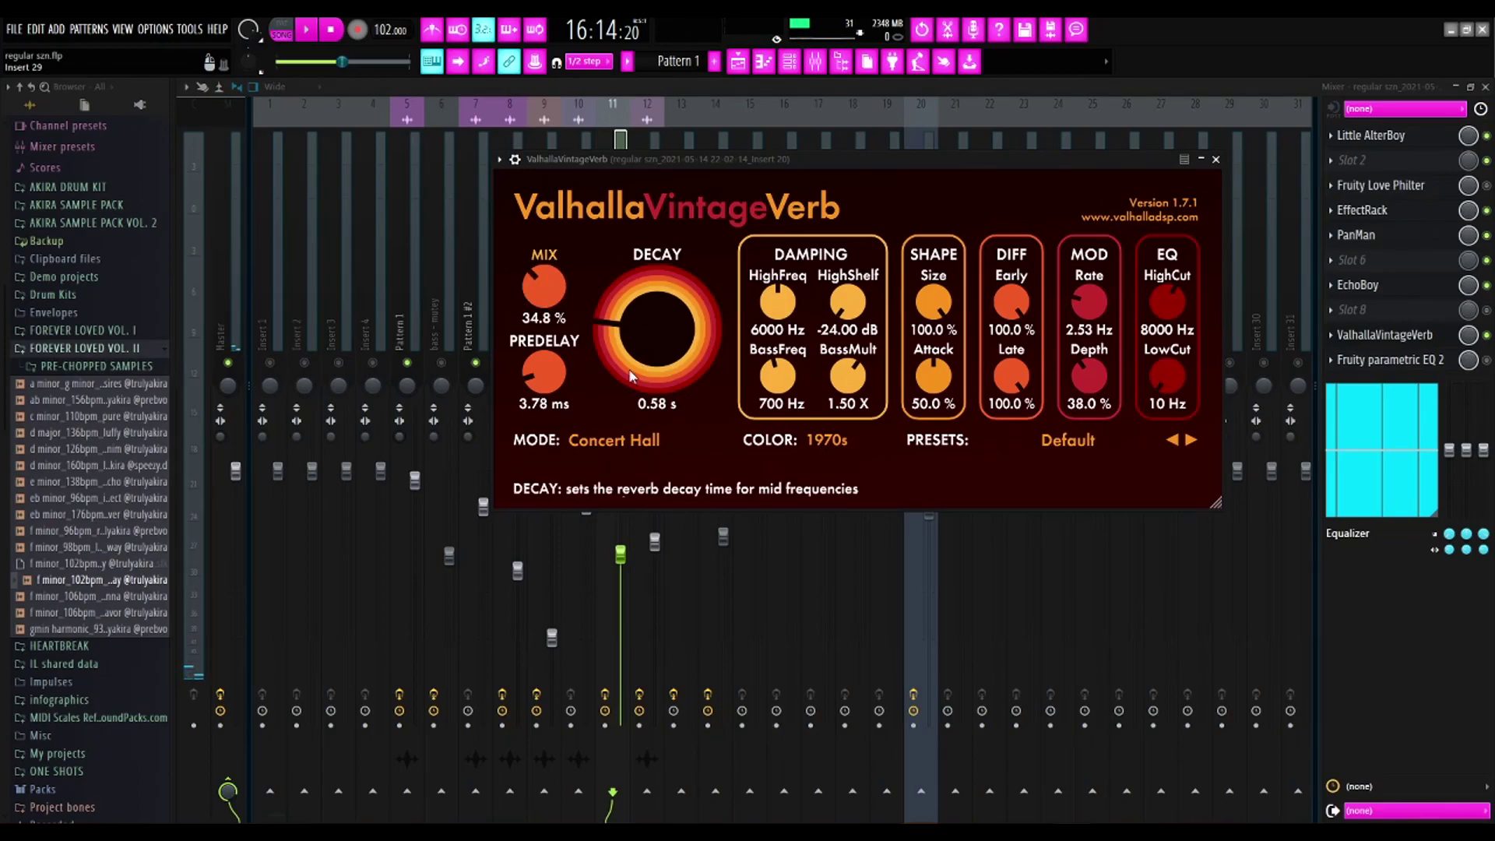
pyautogui.click(1216, 159)
pyautogui.press('space')
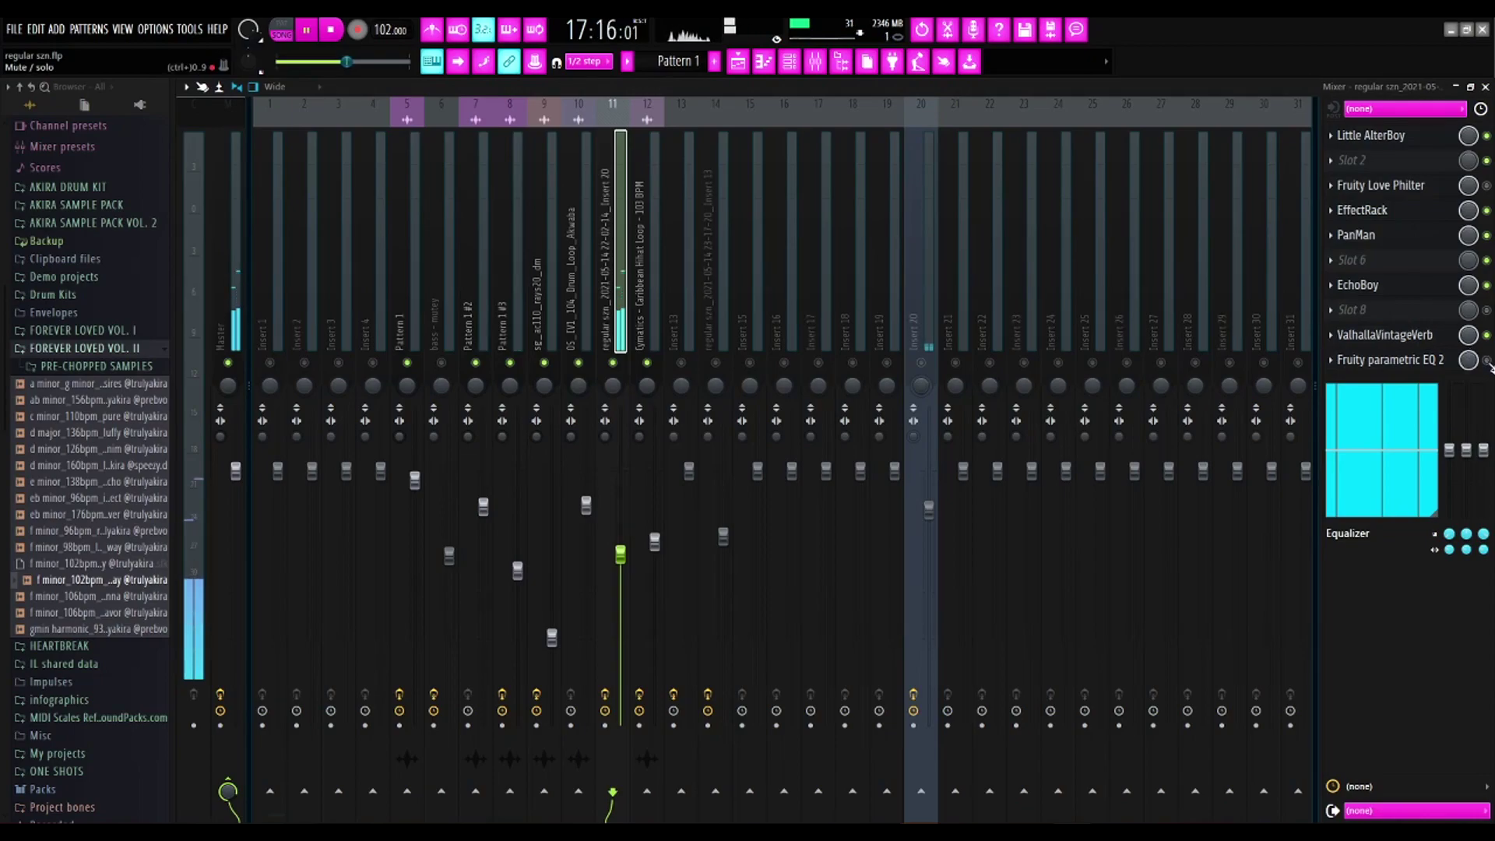
pyautogui.press('space')
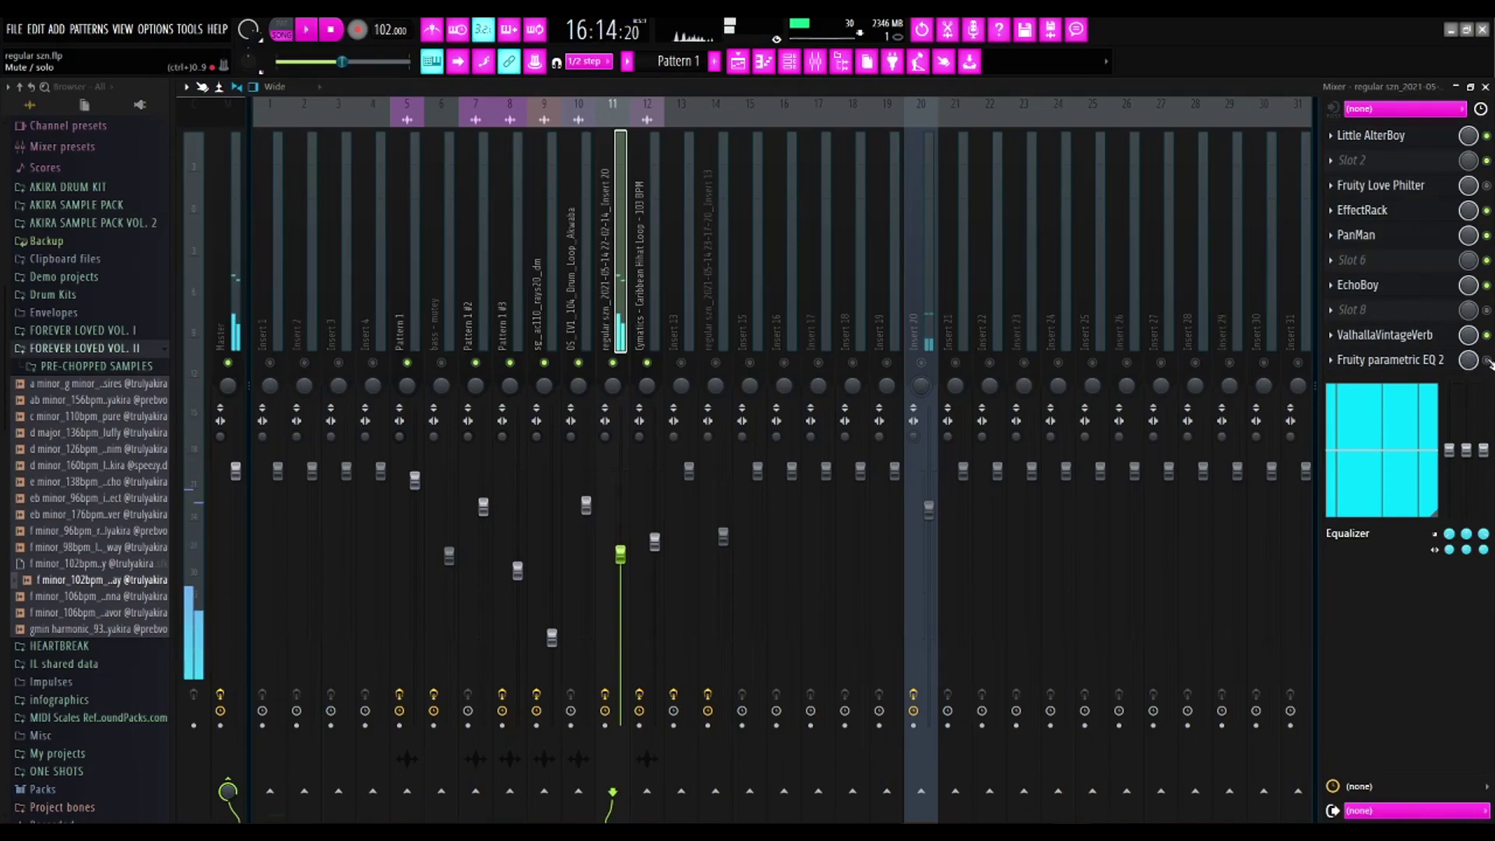
pyautogui.click(1391, 362)
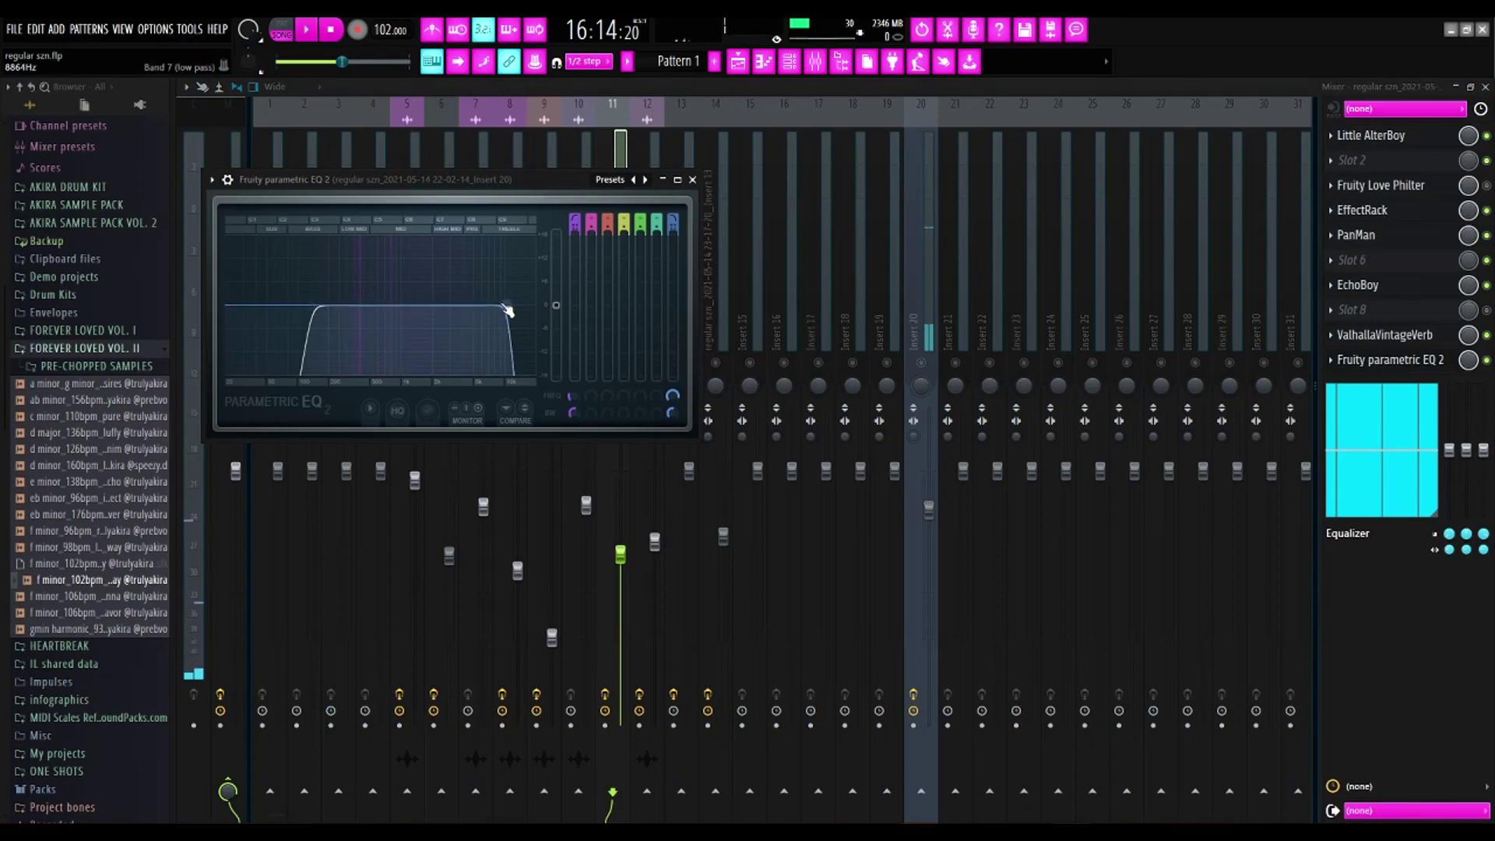
pyautogui.click(692, 180)
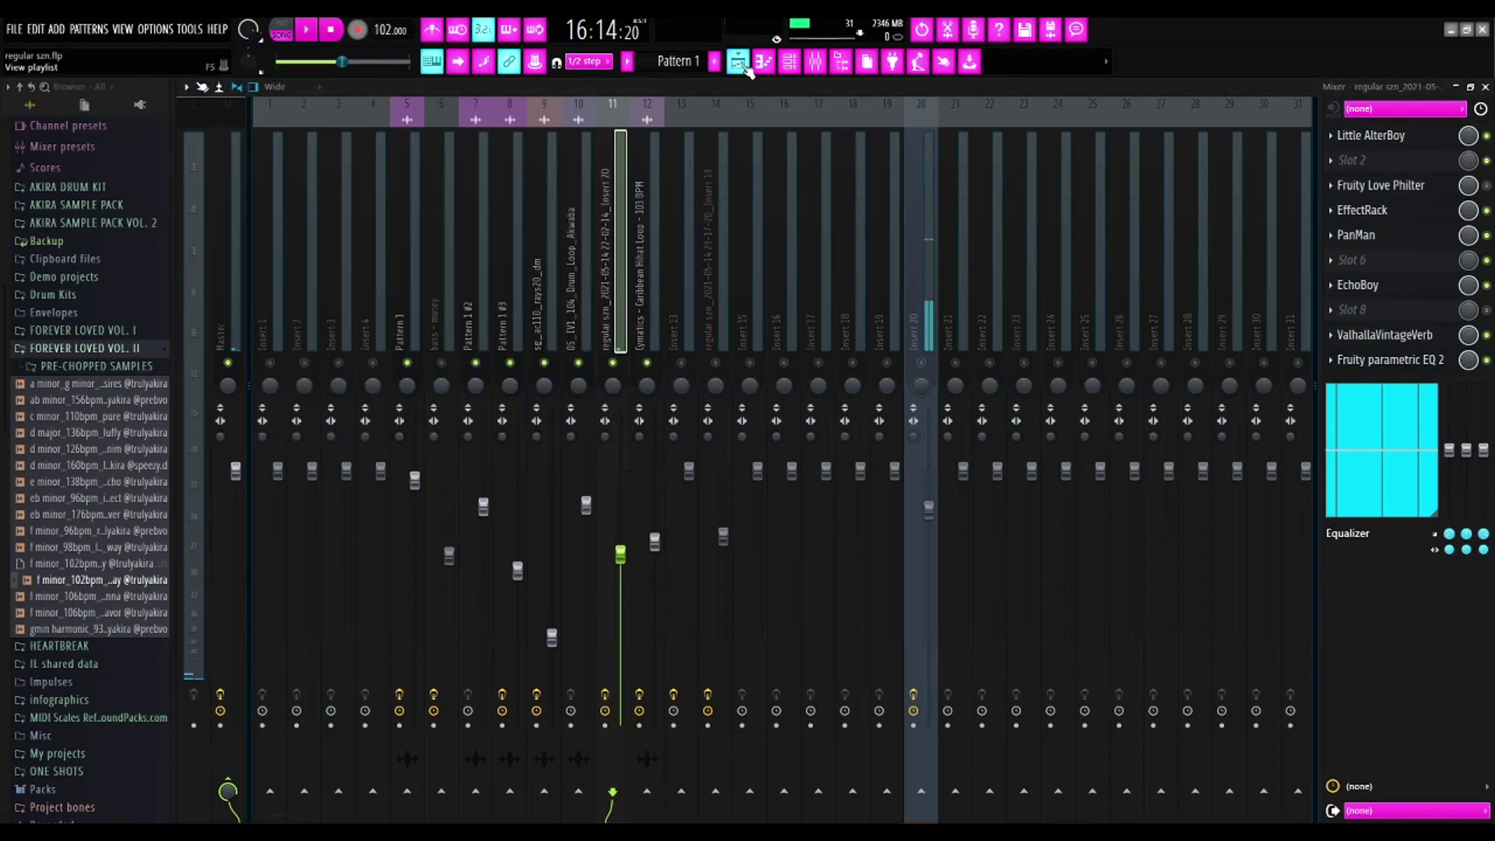
# Unmute playlist tracks 1, 3, 4, 6 and 8 and audition them together with the track 10 clips around bar 17.
pyautogui.click(737, 61)
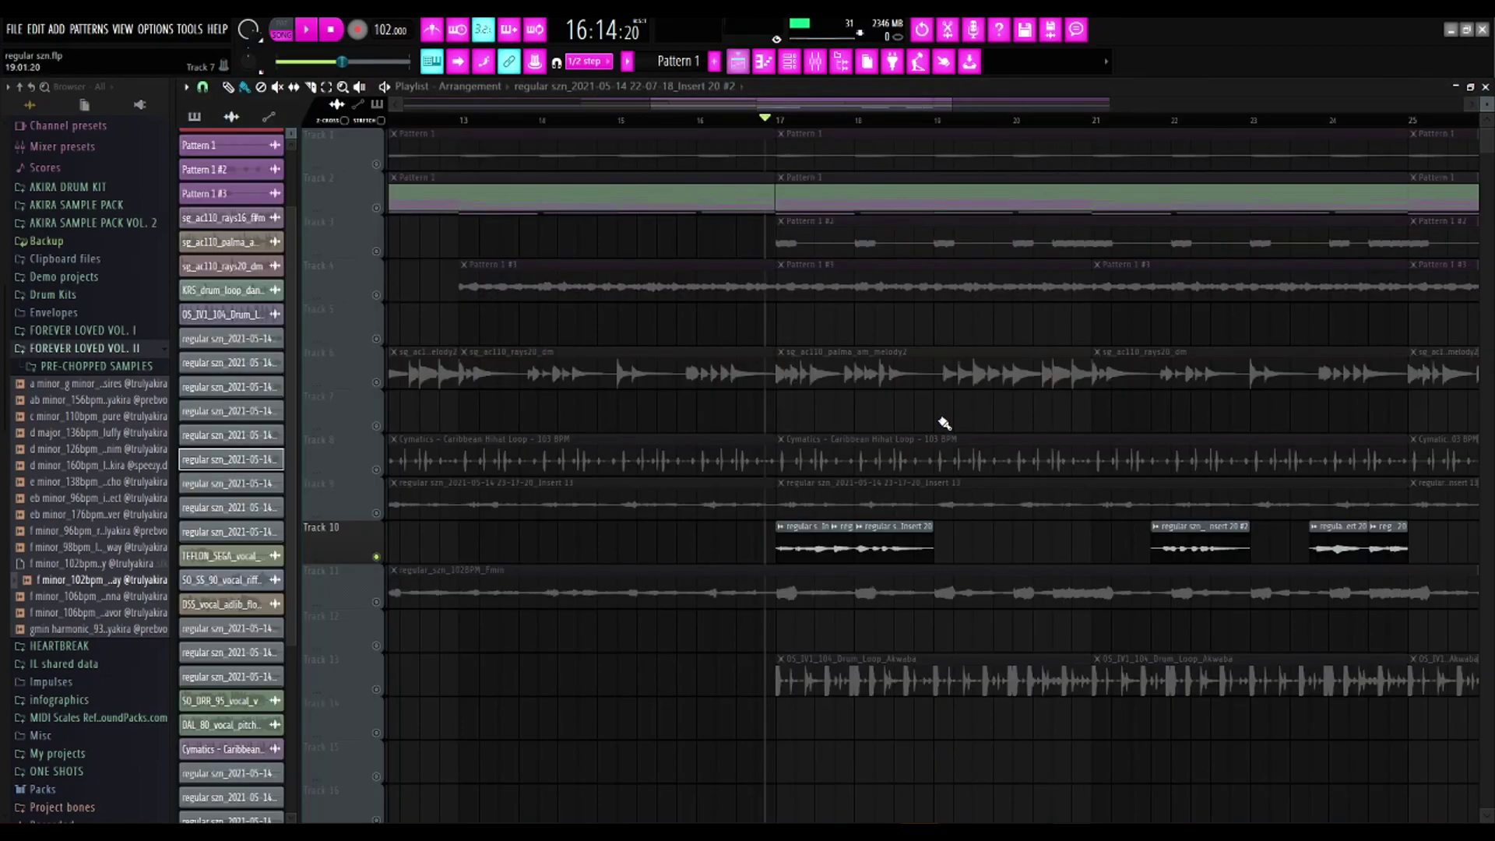
pyautogui.click(376, 165)
pyautogui.click(376, 252)
pyautogui.click(377, 295)
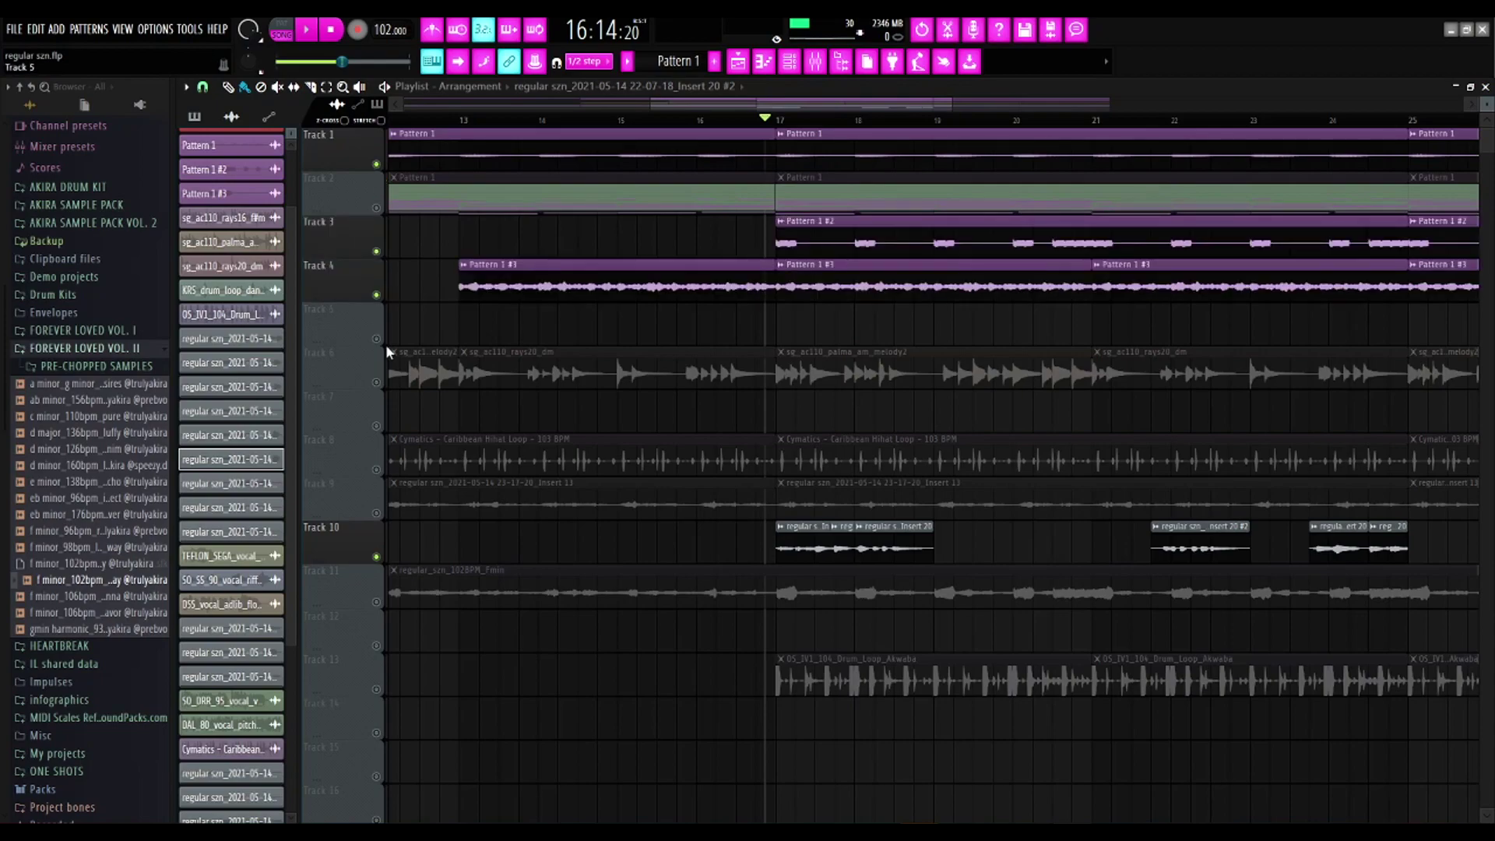
pyautogui.click(377, 382)
pyautogui.click(378, 471)
pyautogui.press('space')
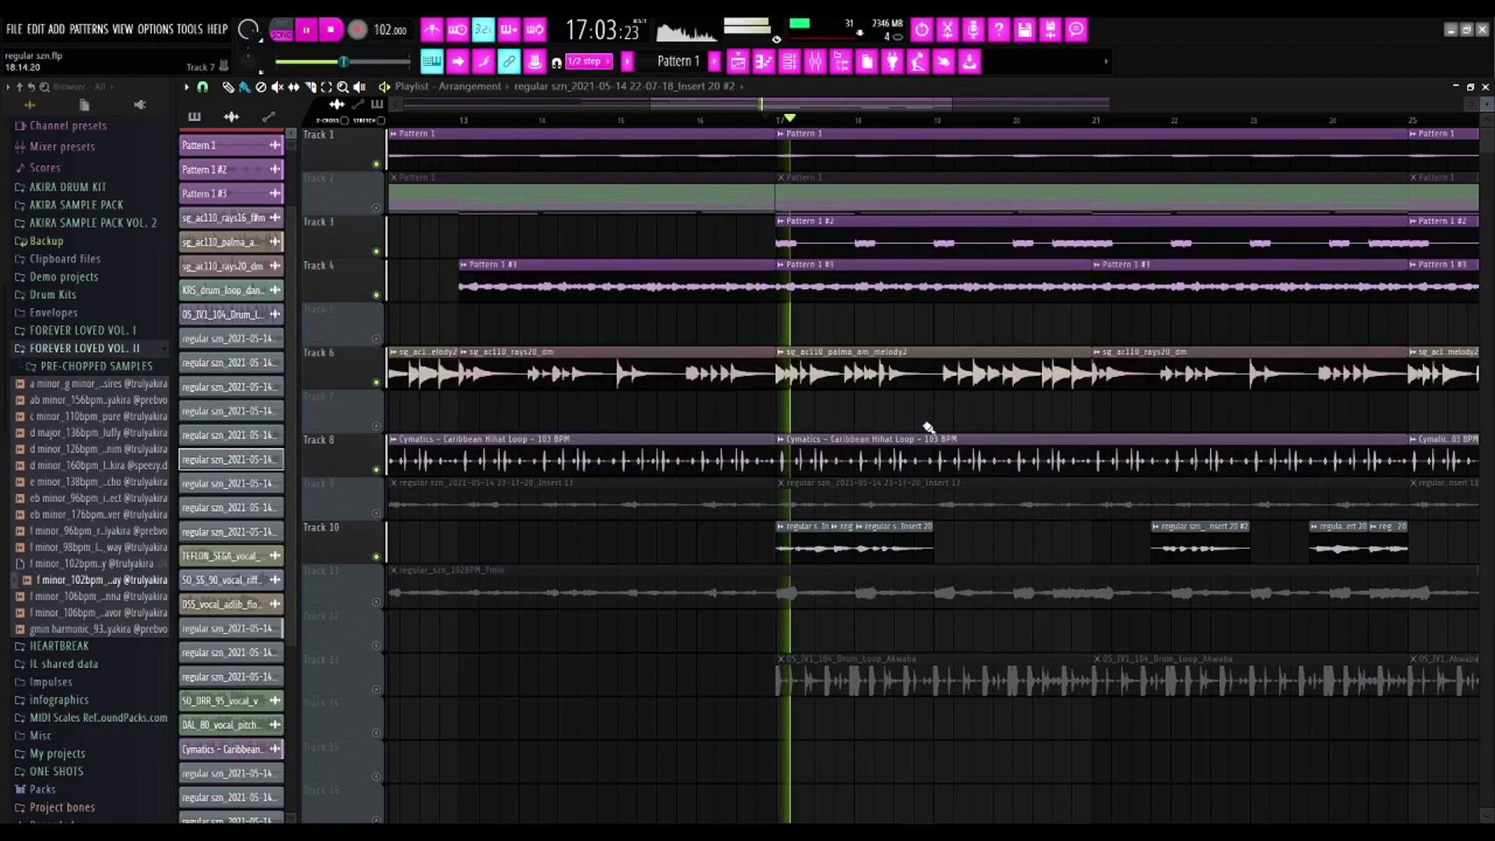
pyautogui.keyDown('ctrl'); pyautogui.scroll(-3, 1035, 425); pyautogui.keyUp('ctrl')
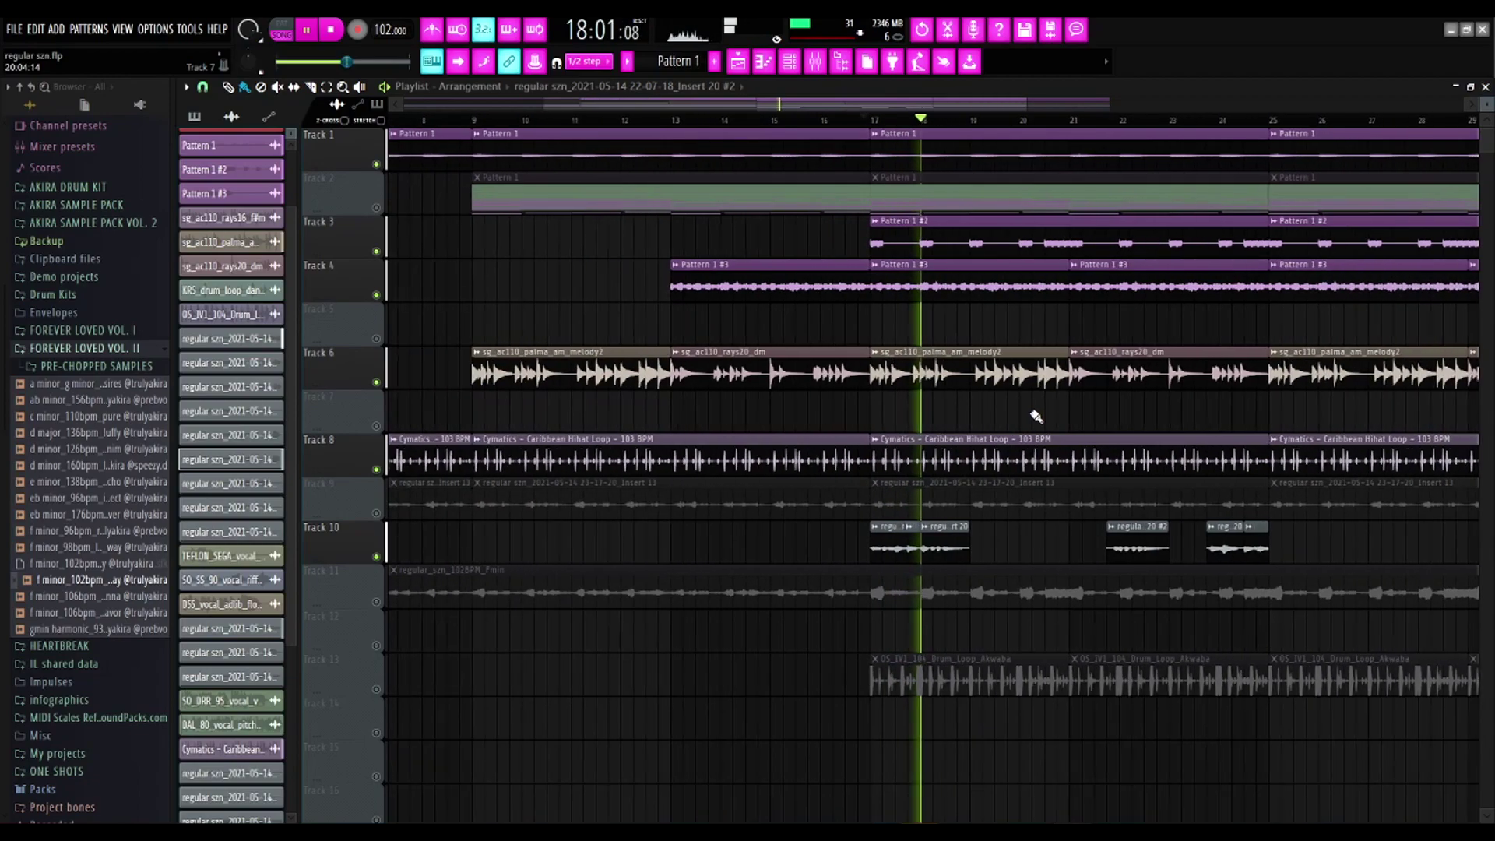
pyautogui.keyDown('ctrl'); pyautogui.scroll(-3, 1037, 417); pyautogui.keyUp('ctrl')
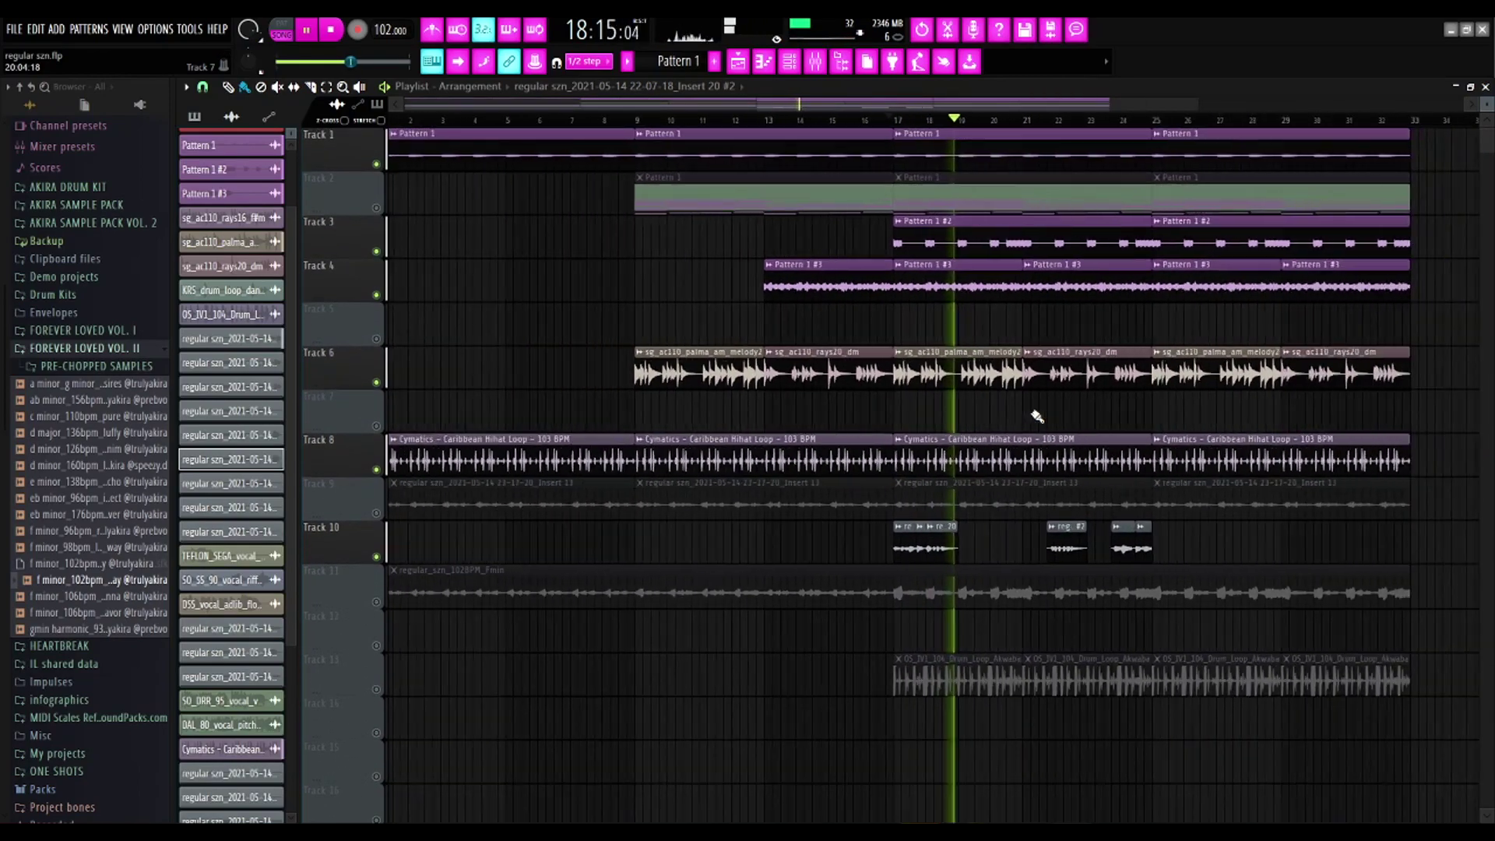
pyautogui.press('space')
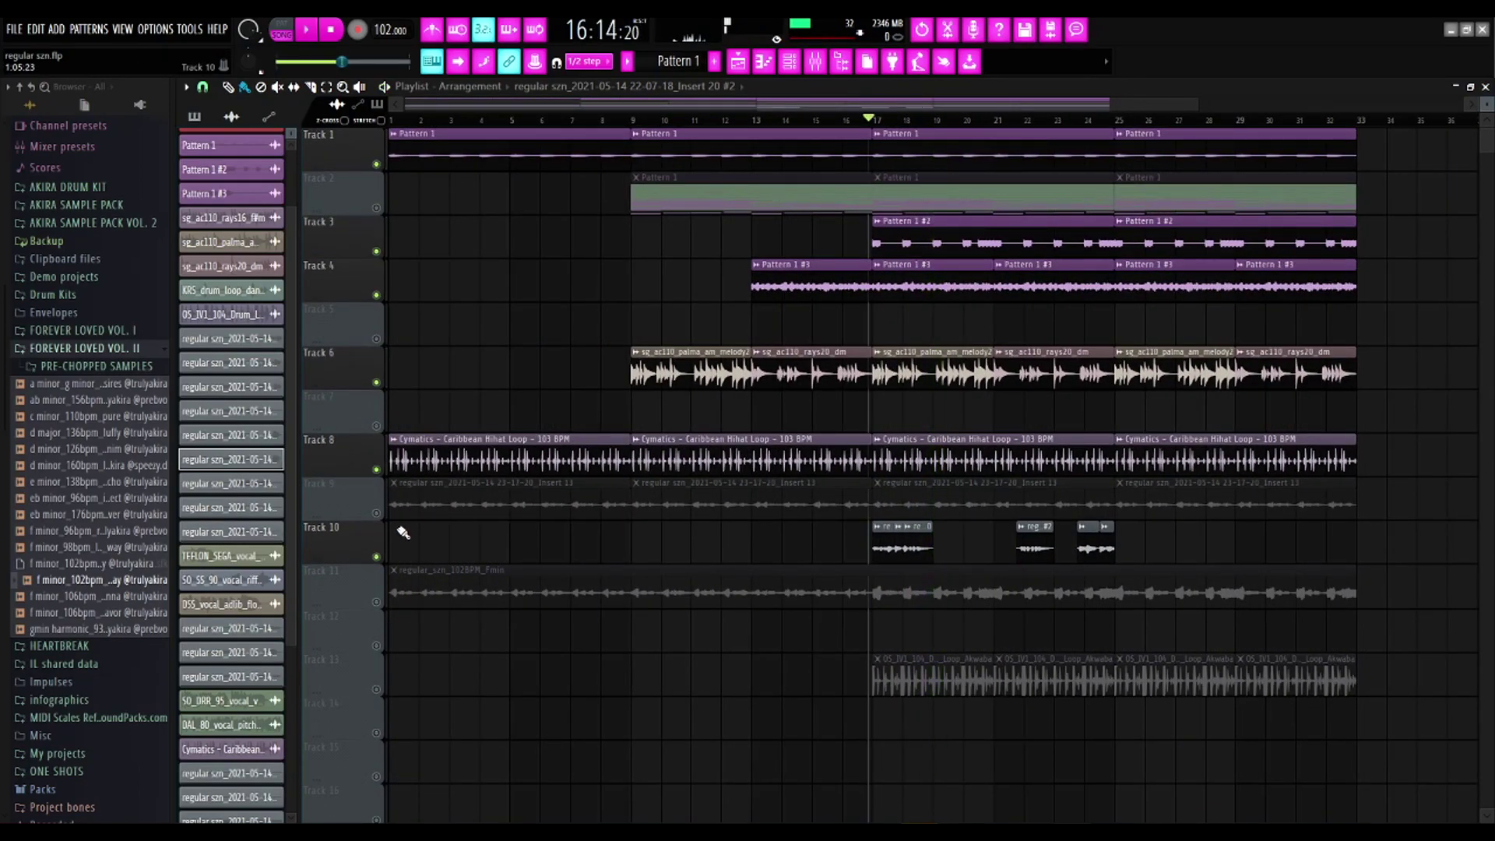
# Solo track 9 in the playlist and audition its recorded clip from bar 1.
pyautogui.moveTo(824, 124); pyautogui.dragTo(391, 123)
pyautogui.keyDown('ctrl'); pyautogui.click(377, 514); pyautogui.keyUp('ctrl')
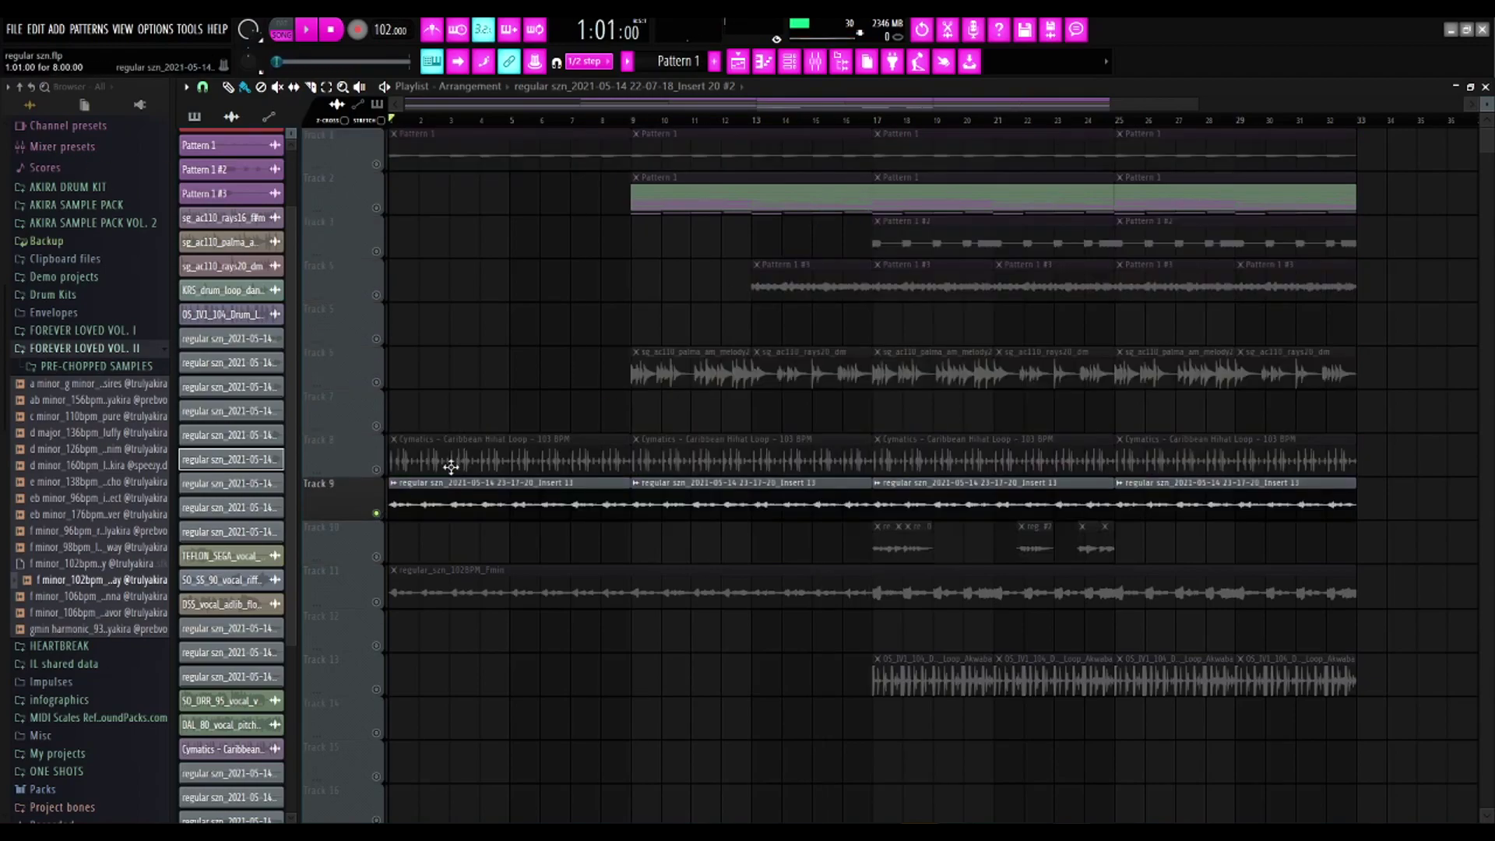
pyautogui.press('space')
pyautogui.press('space')
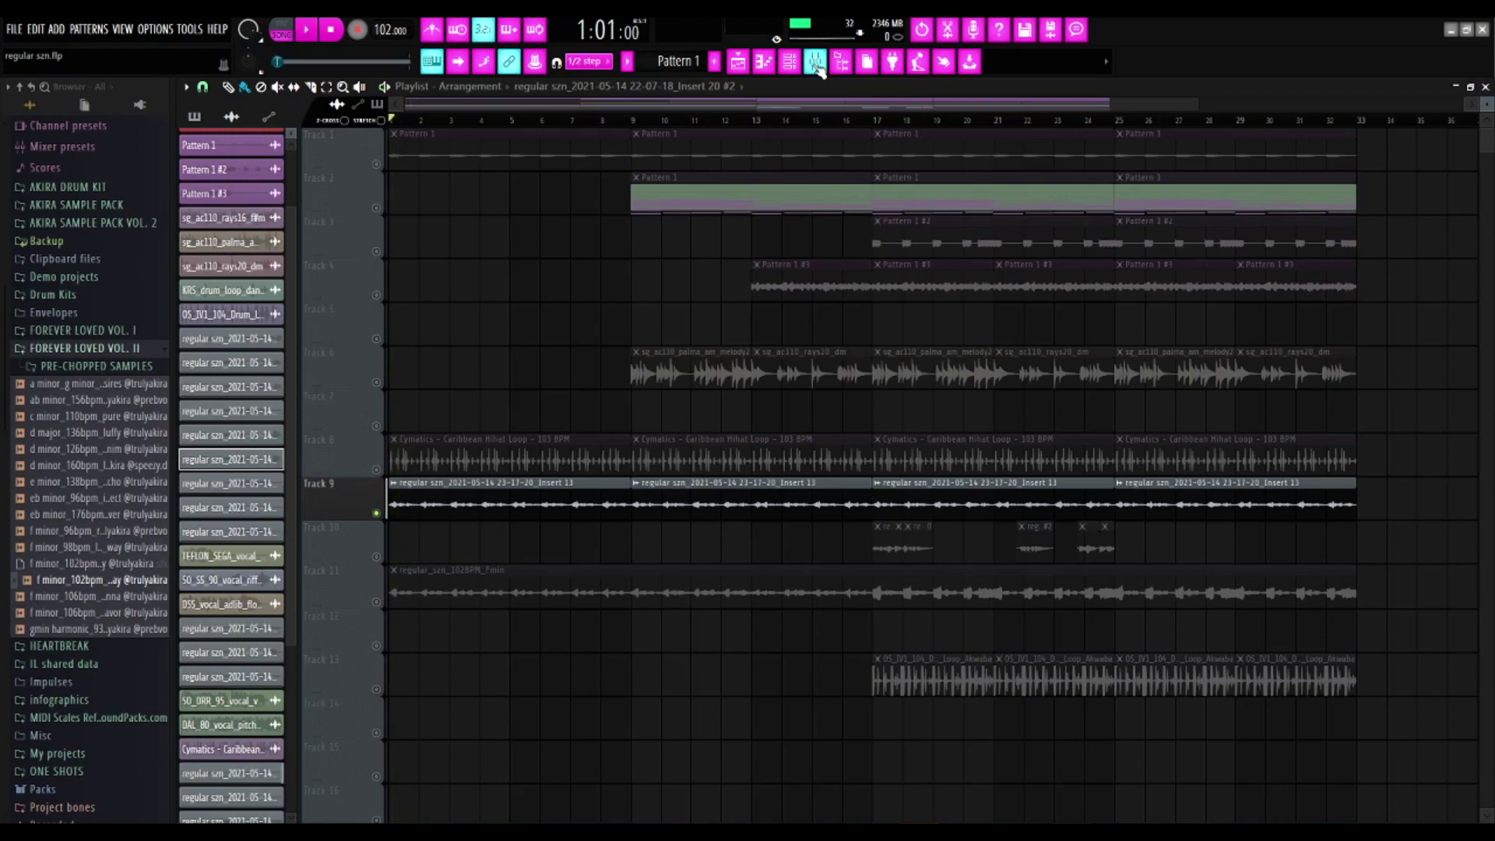
pyautogui.click(816, 61)
pyautogui.press('space')
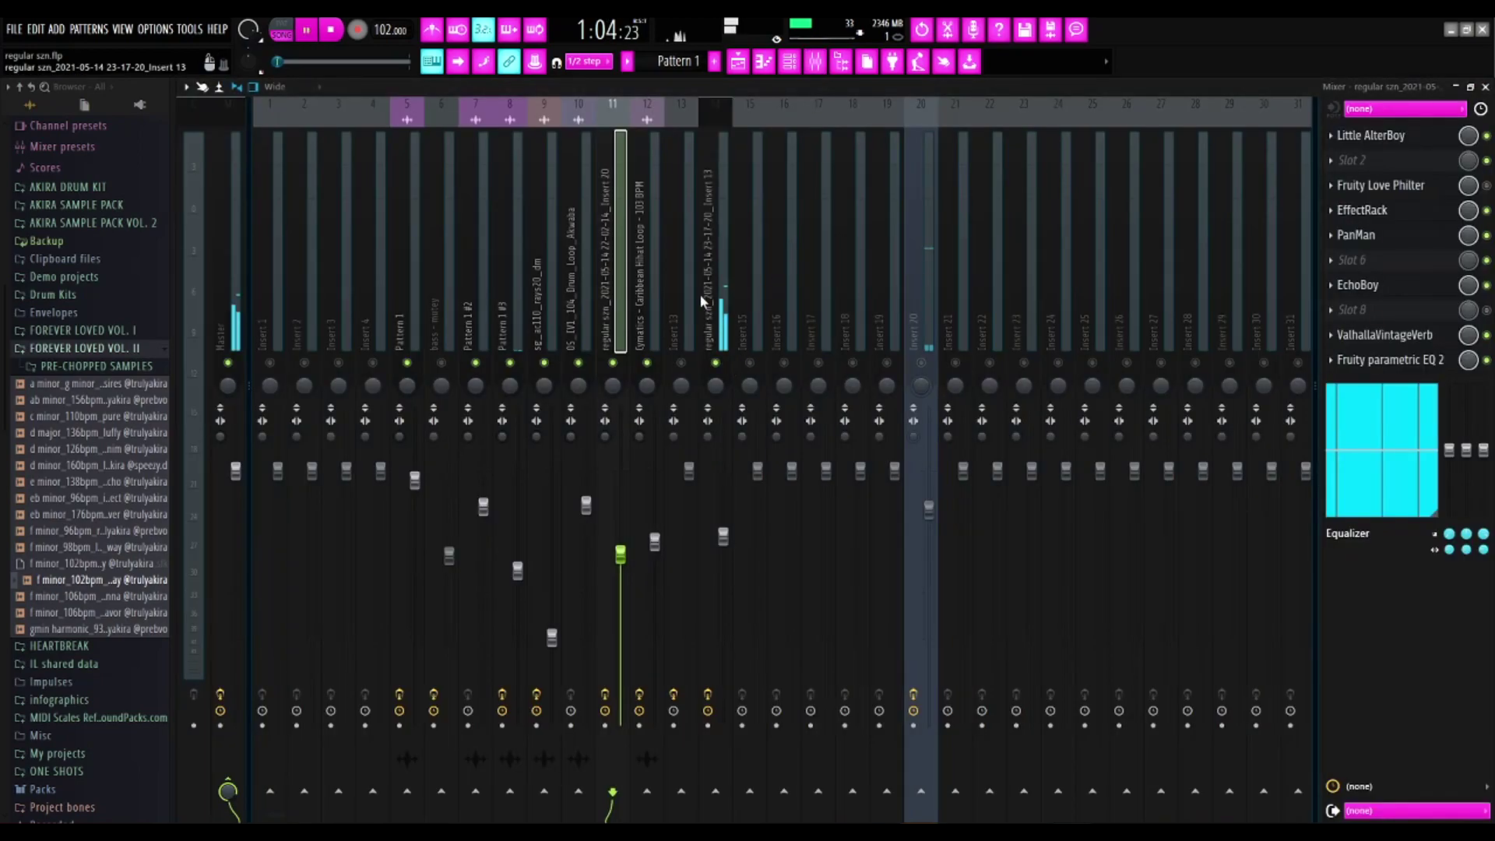
pyautogui.click(718, 296)
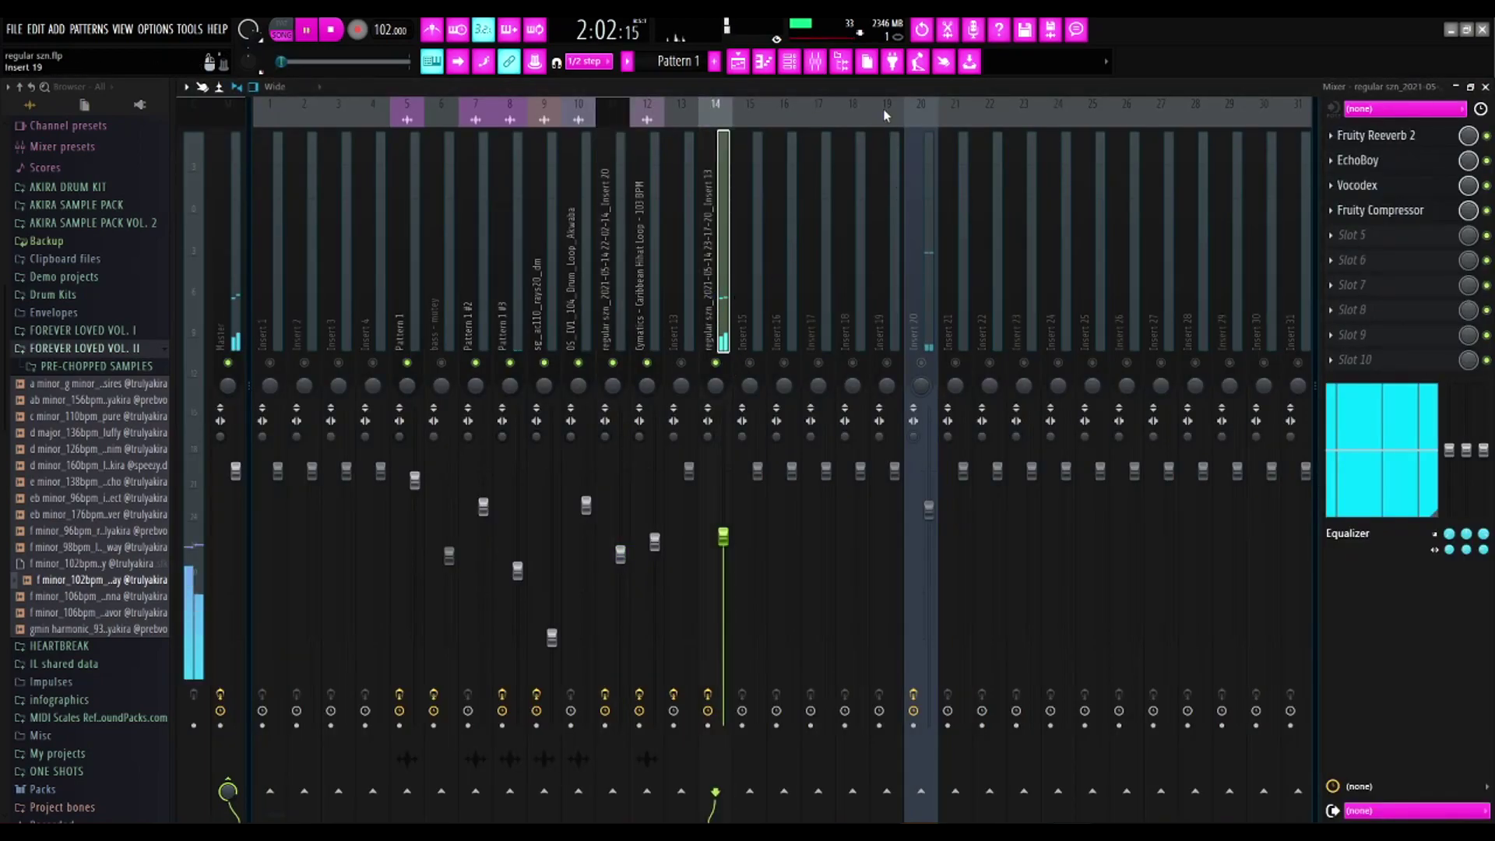
pyautogui.press('space')
# Examine the mixer send from the Pattern 1 insert to Insert 13, and Insert 13's effect chain.
pyautogui.click(737, 60)
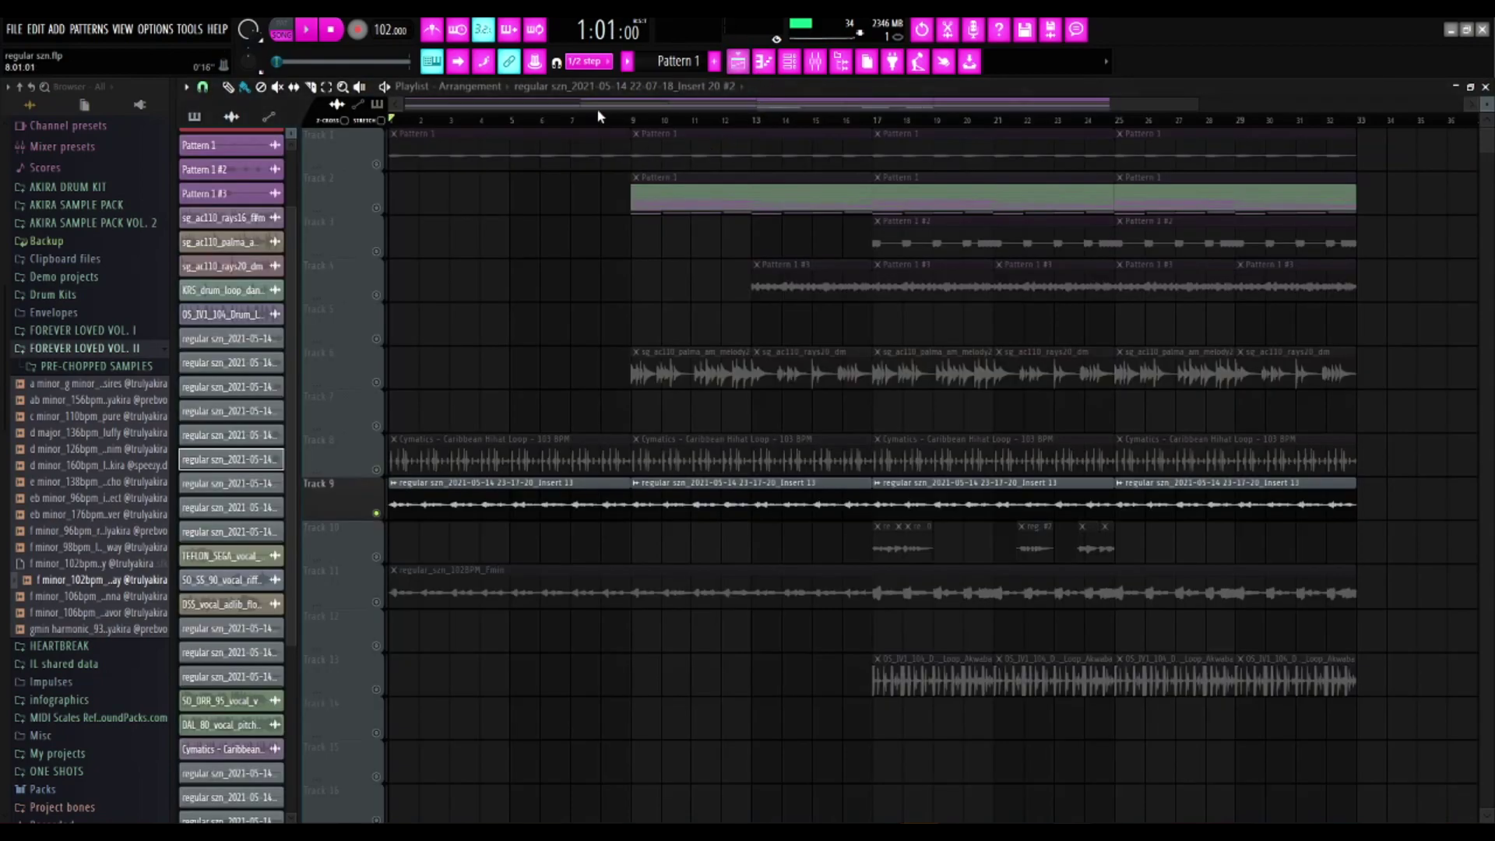
pyautogui.moveTo(585, 122); pyautogui.dragTo(349, 122)
pyautogui.click(815, 61)
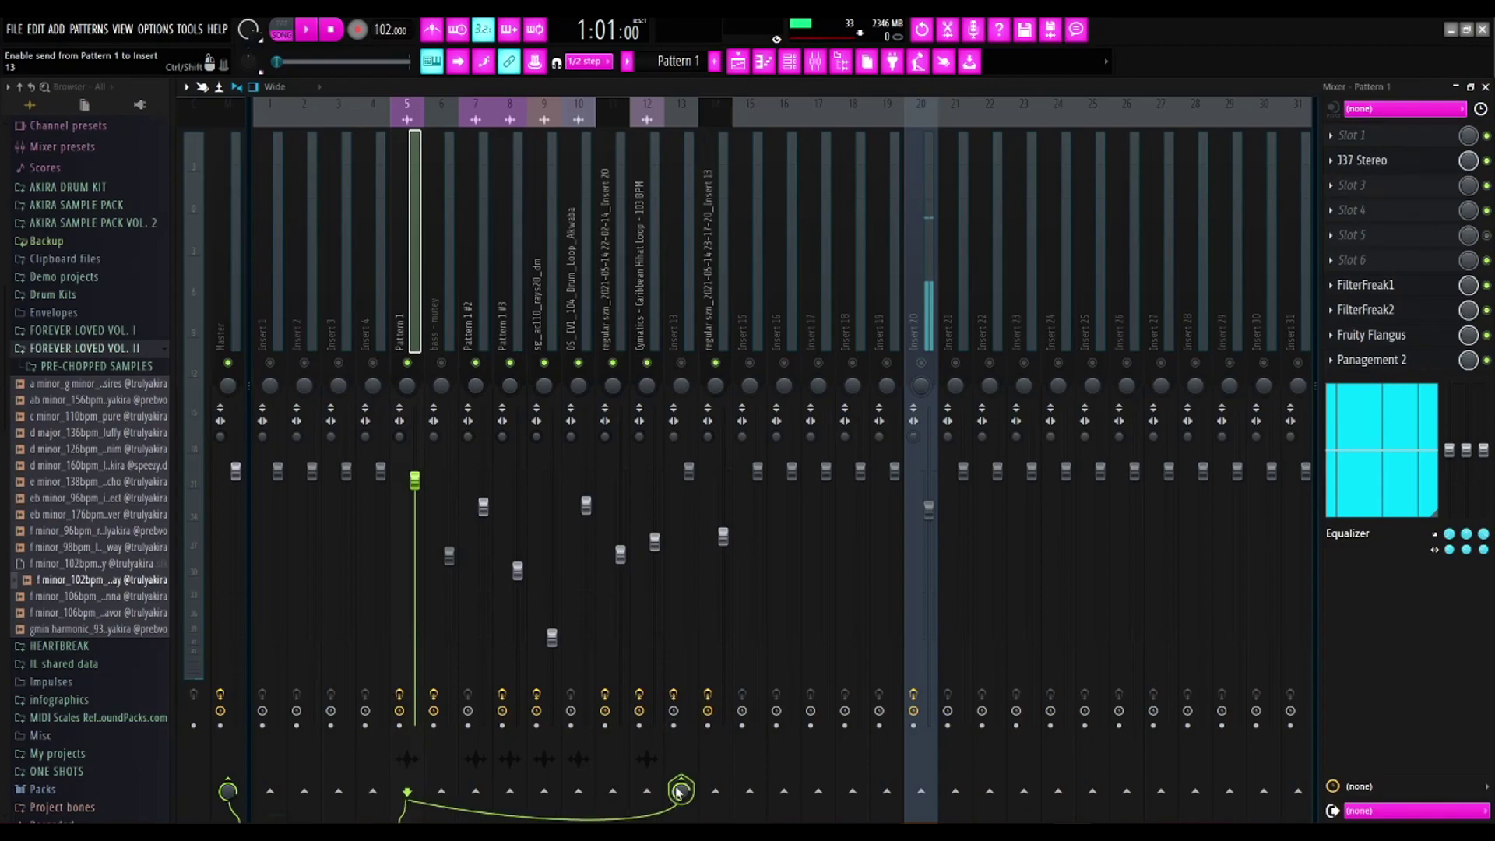
pyautogui.click(692, 324)
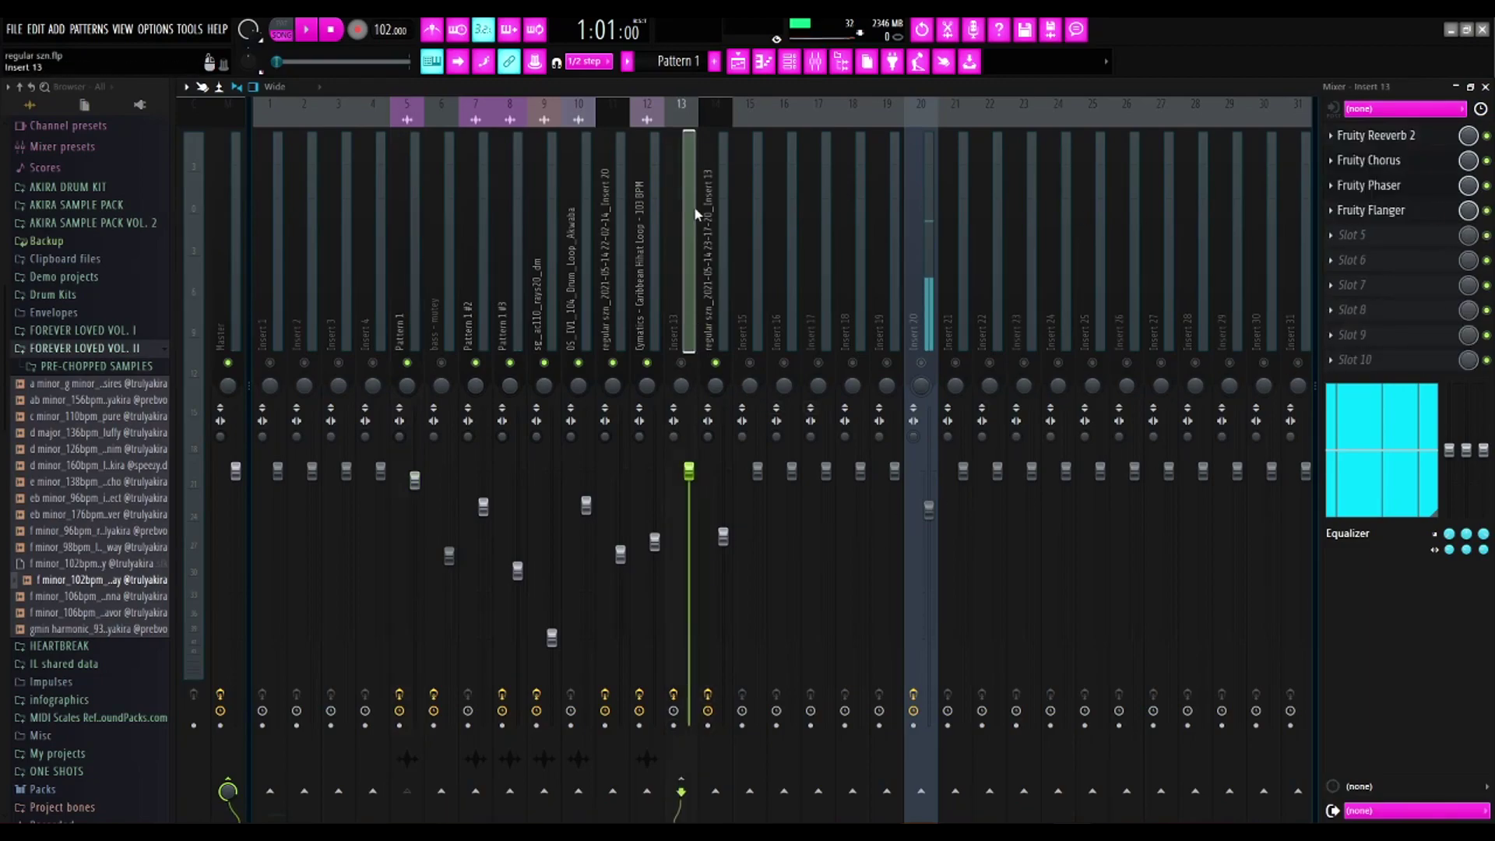
# Examine Insert 13's Fruity Reeverb 2 settings, and Fruity Chorus with its list of presets.
pyautogui.click(1410, 144)
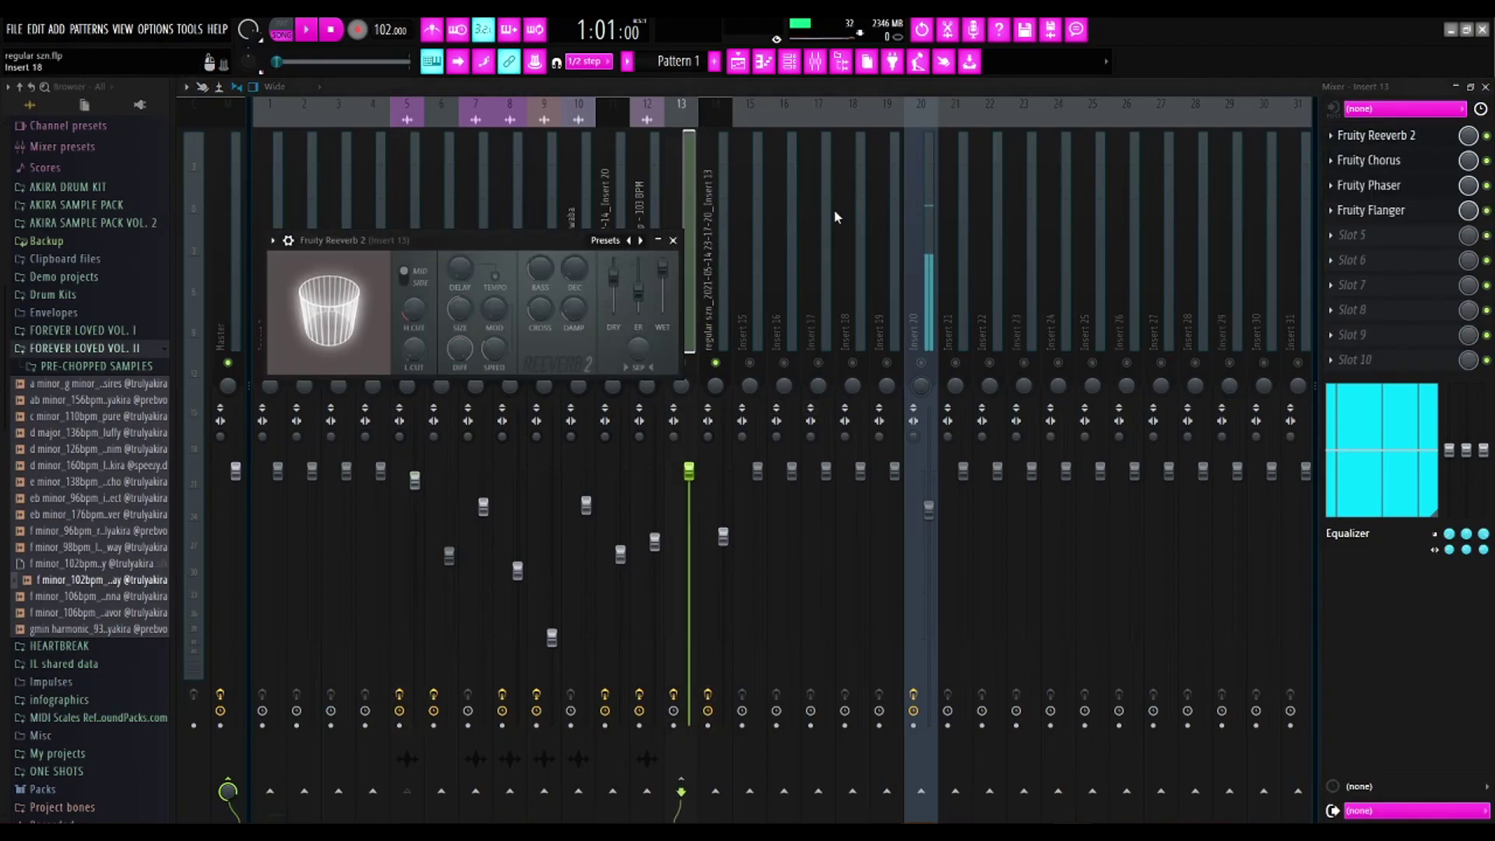
pyautogui.click(674, 241)
pyautogui.click(1385, 170)
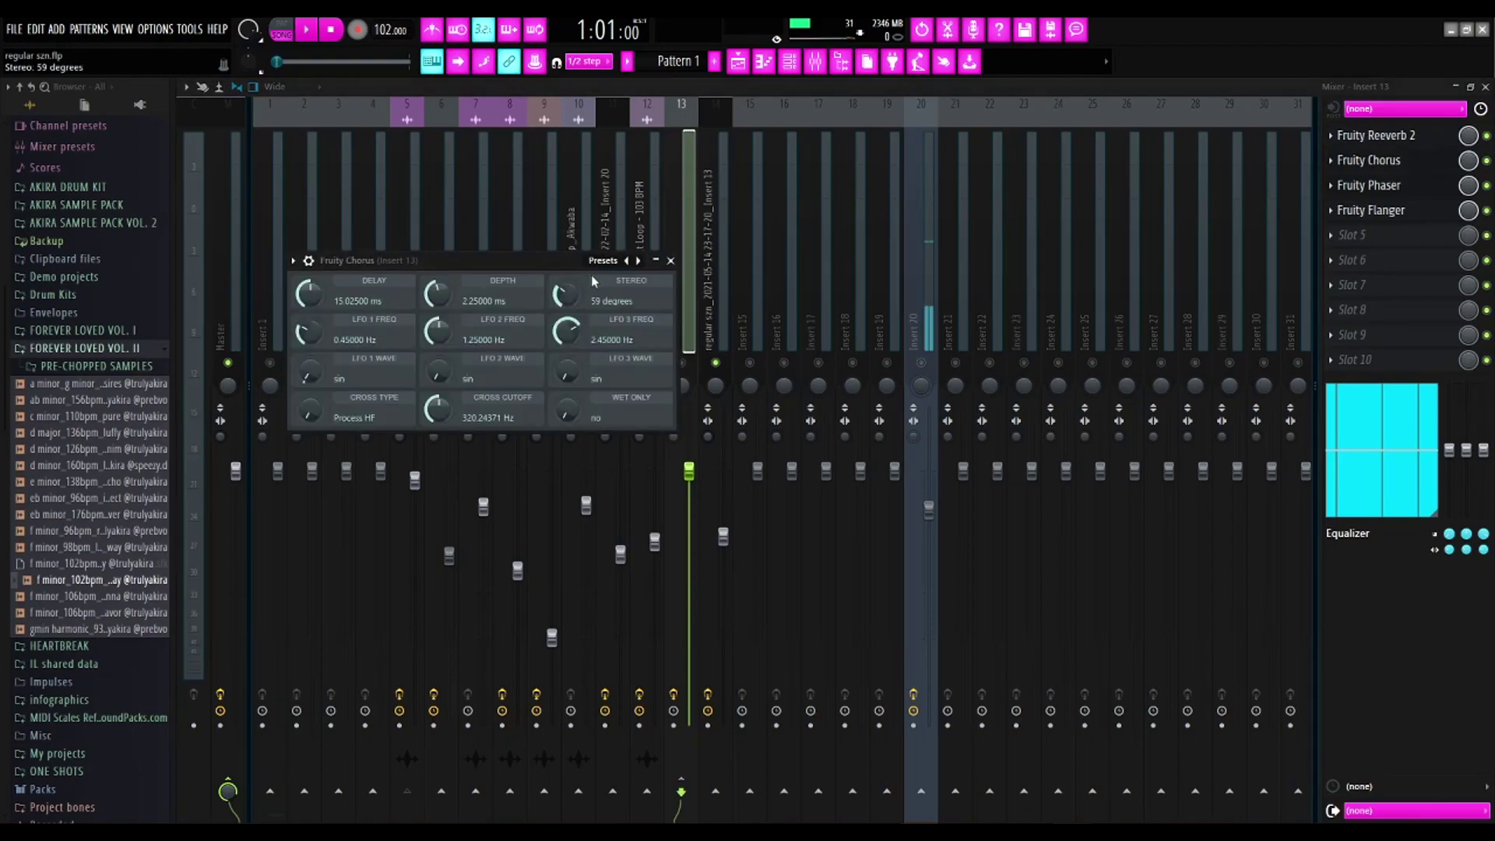
pyautogui.rightClick(638, 260)
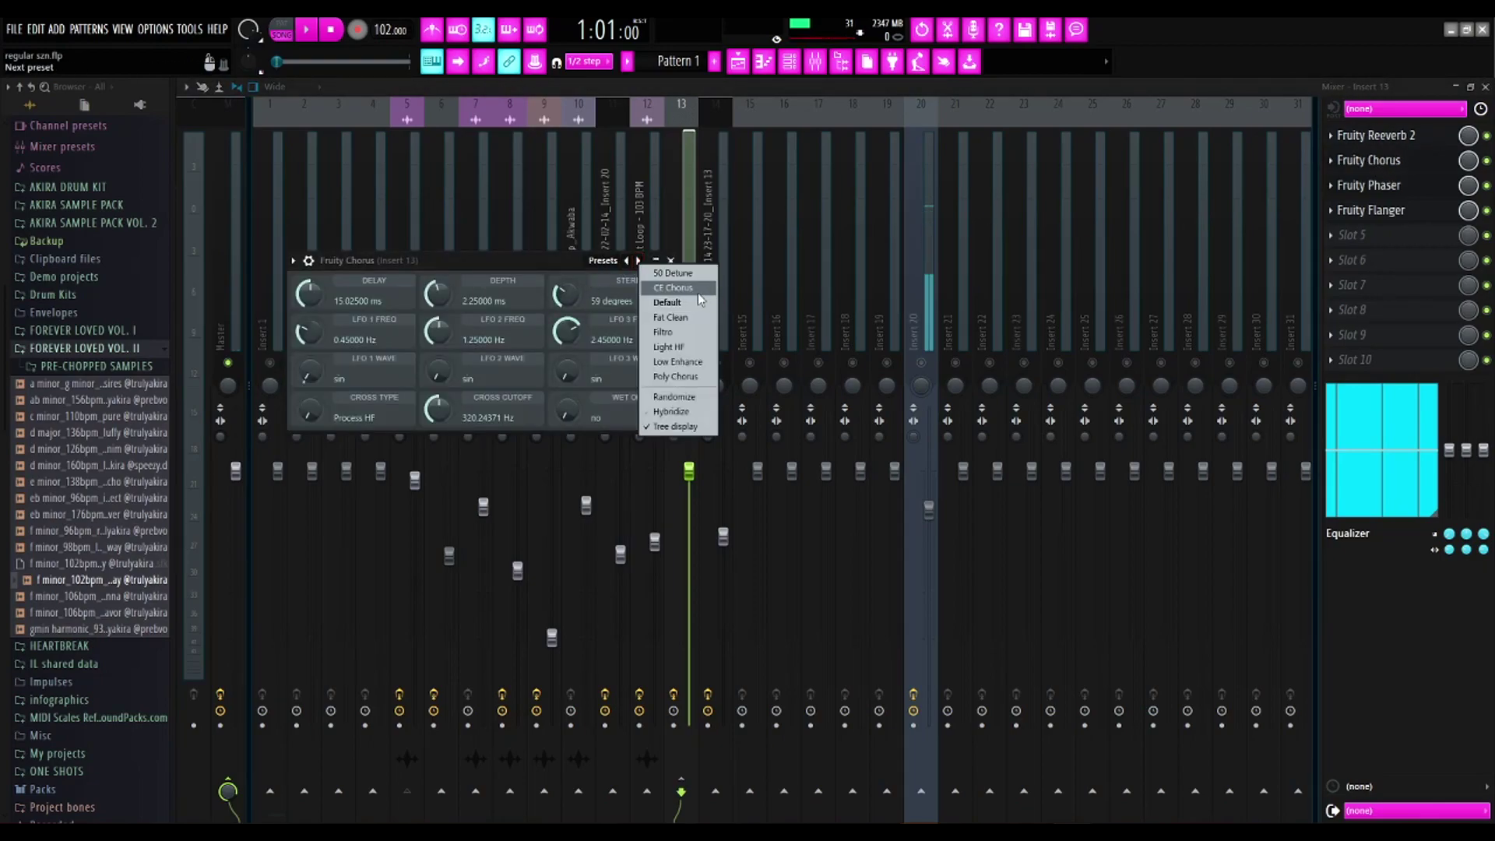
pyautogui.click(671, 260)
pyautogui.click(671, 260)
# Examine the Fruity Phaser and Fruity Flanger settings on Insert 13, including the phaser's preset list.
pyautogui.click(1407, 187)
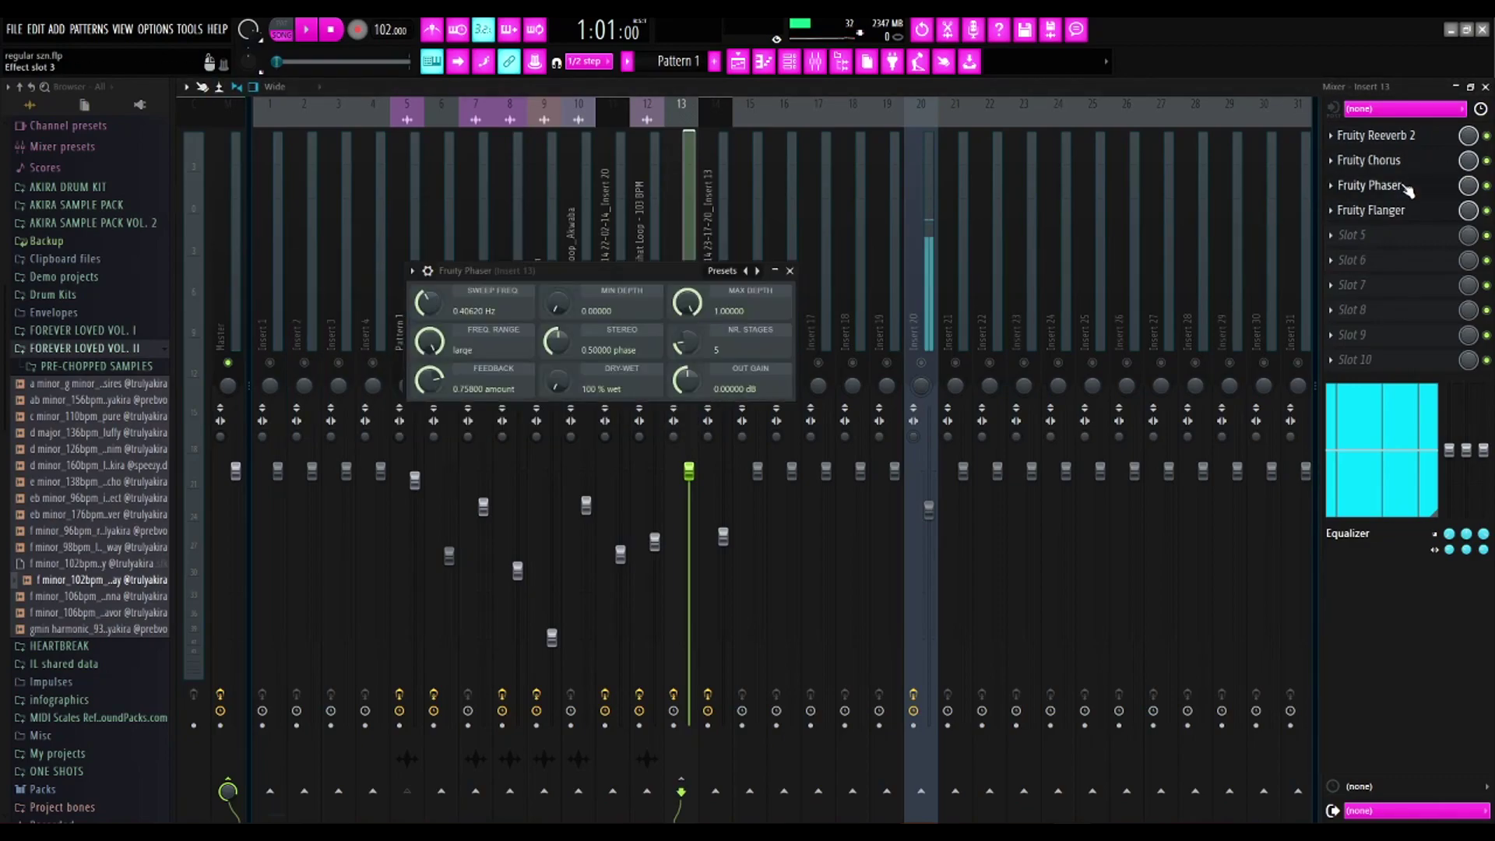
pyautogui.click(757, 271)
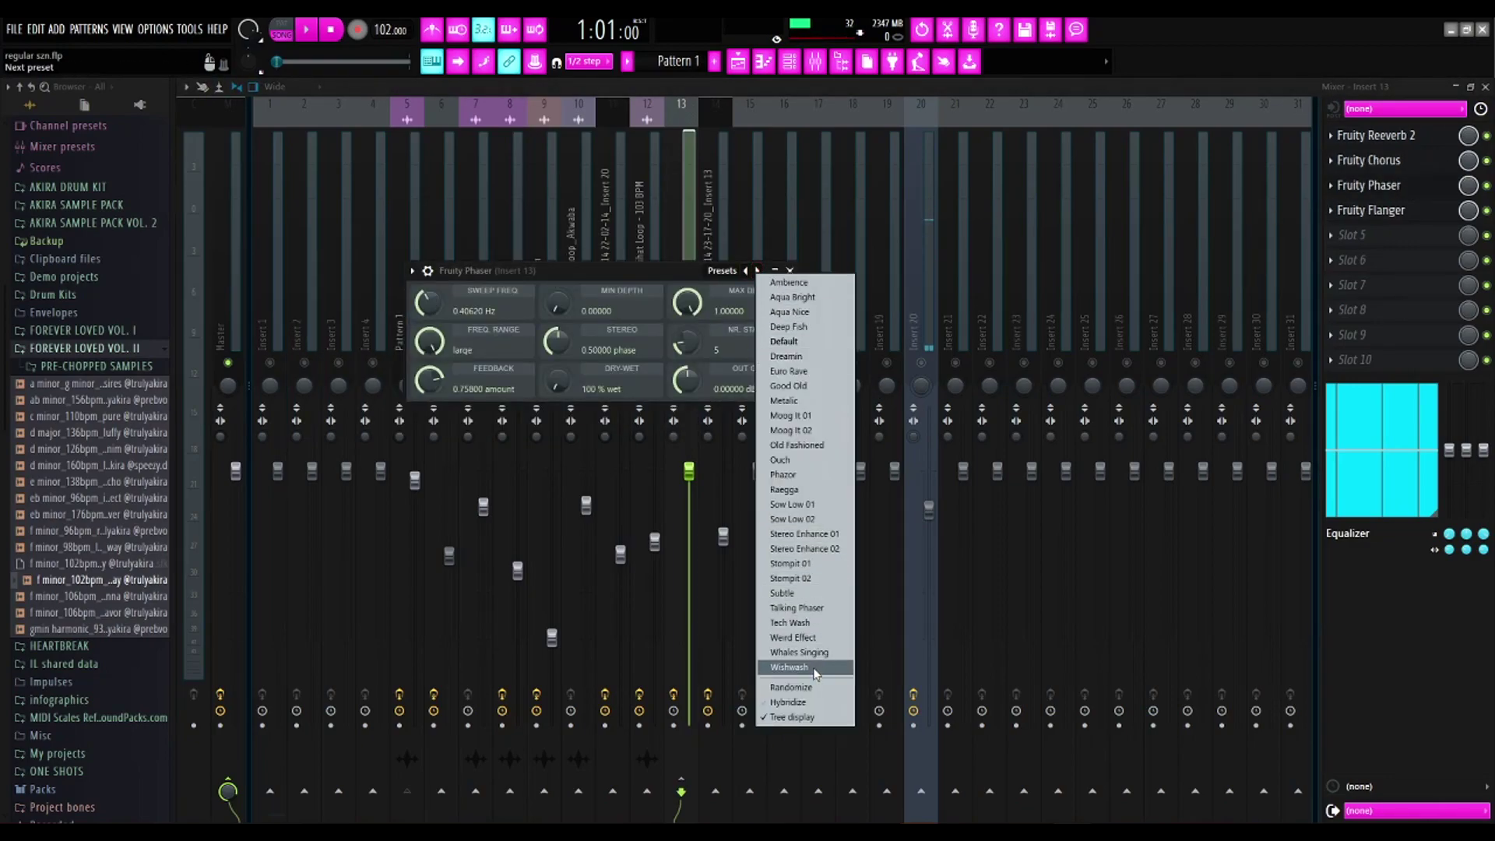
pyautogui.click(1375, 208)
pyautogui.click(1374, 209)
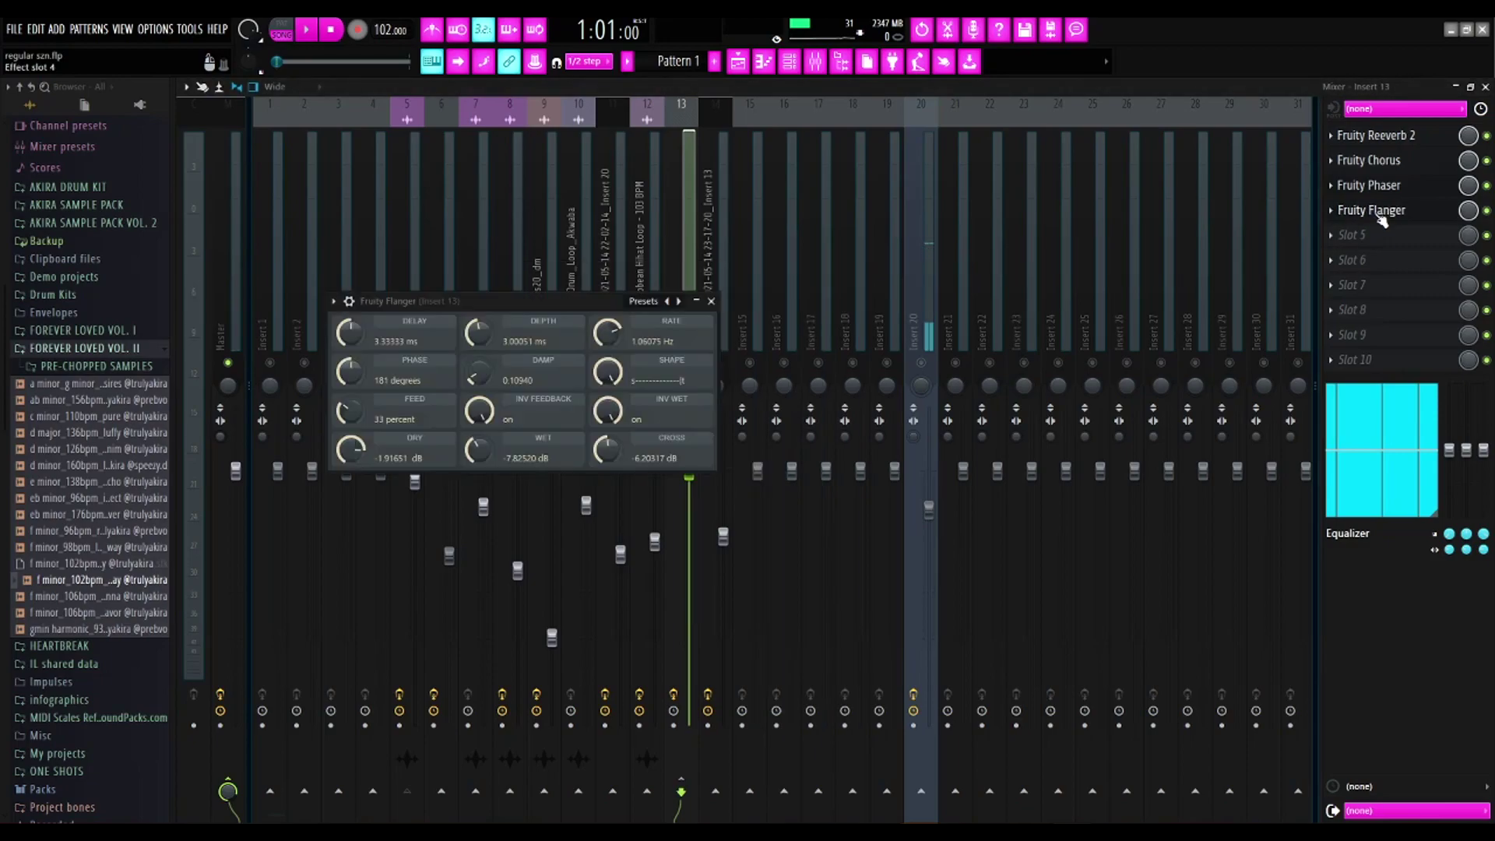
pyautogui.click(678, 302)
pyautogui.click(561, 306)
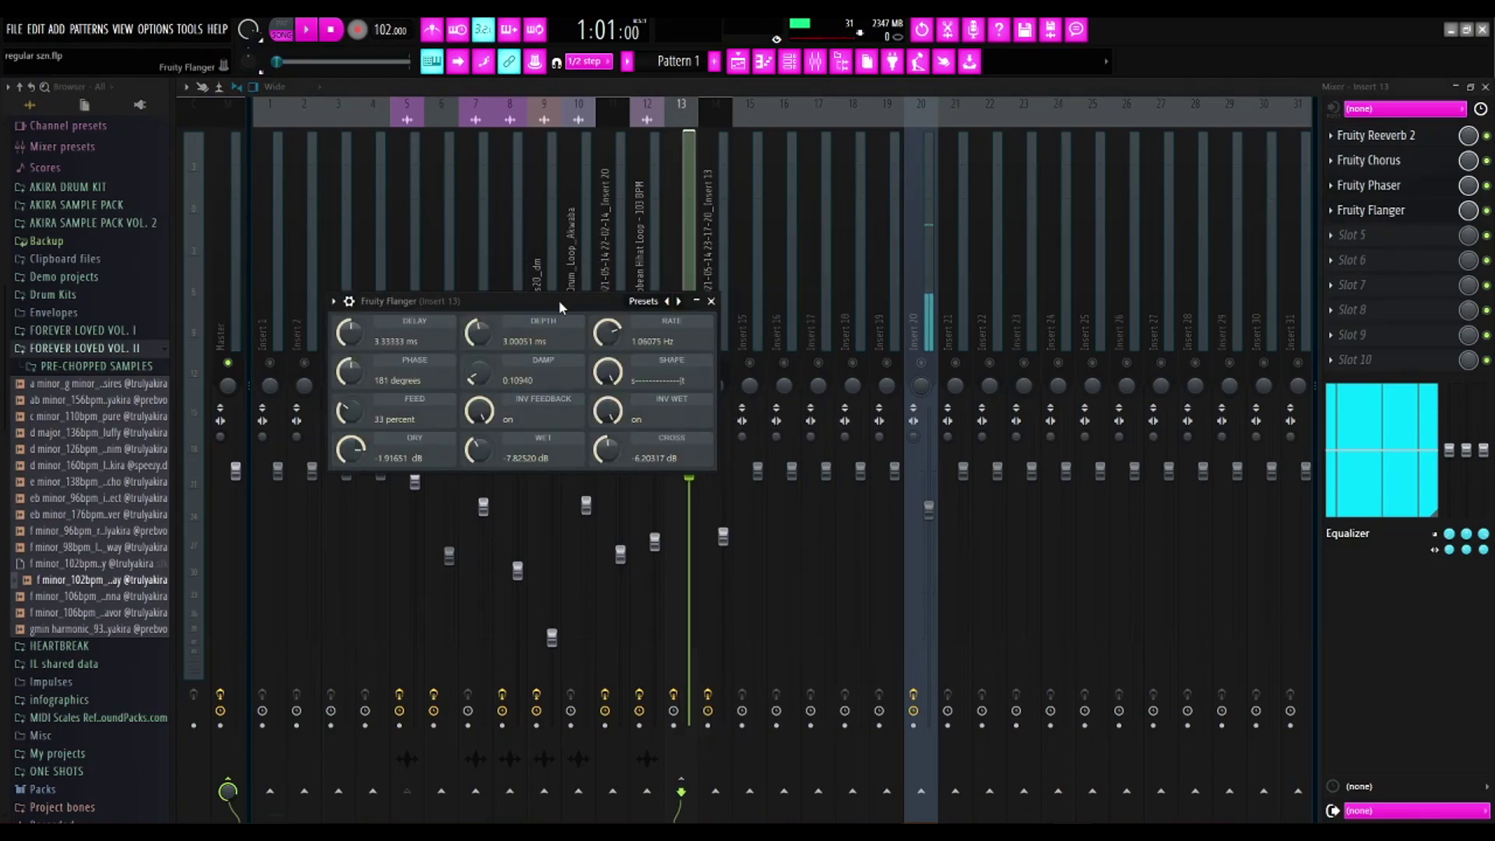
pyautogui.click(712, 302)
# Switch the audible playlist track from 9 to 1 and play it while watching Insert 13's signal in the mixer.
pyautogui.press('space')
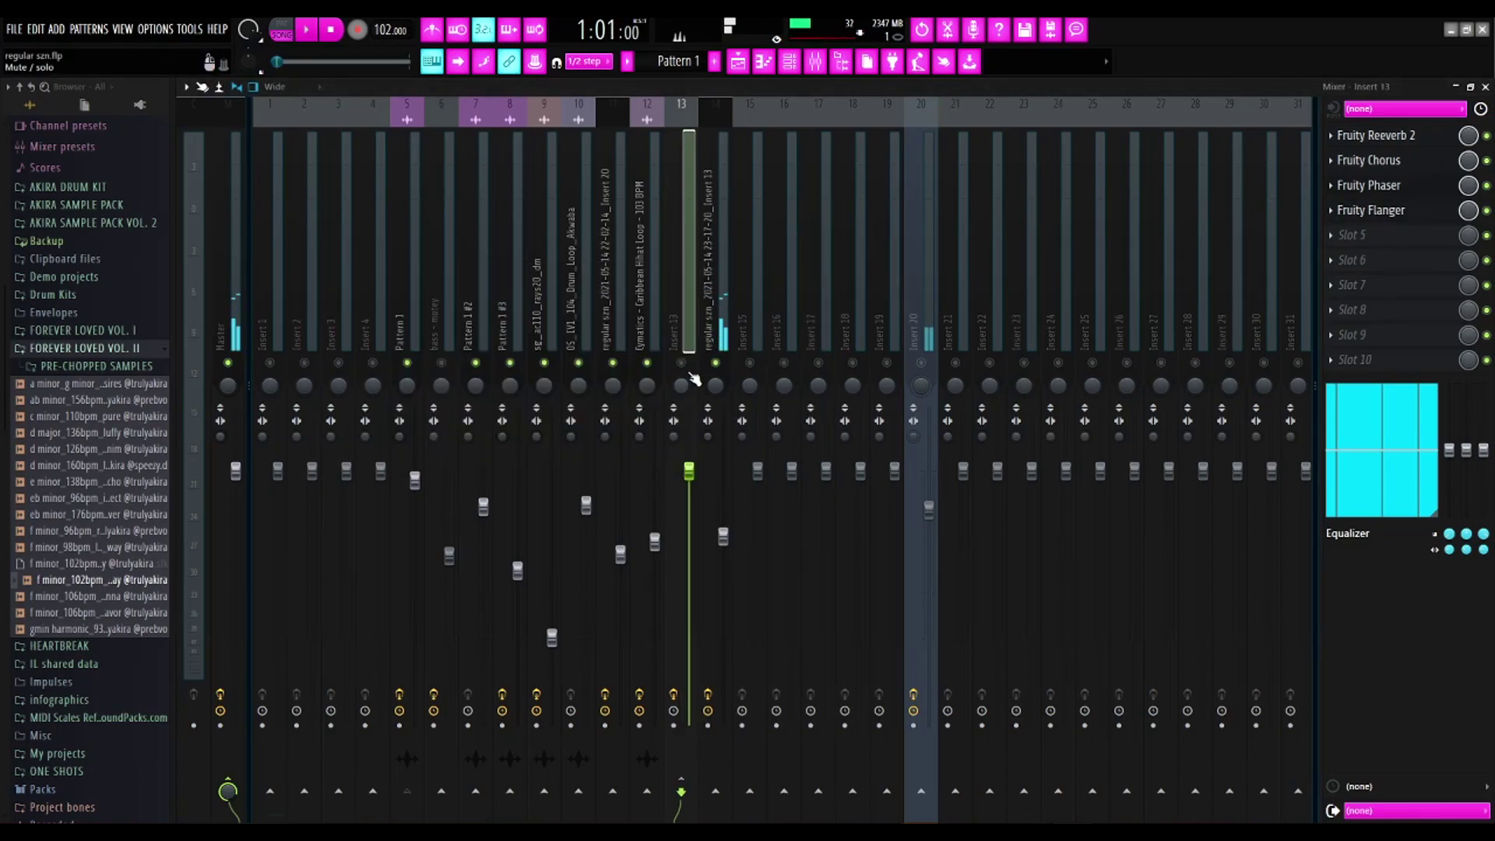
pyautogui.click(414, 327)
pyautogui.click(740, 63)
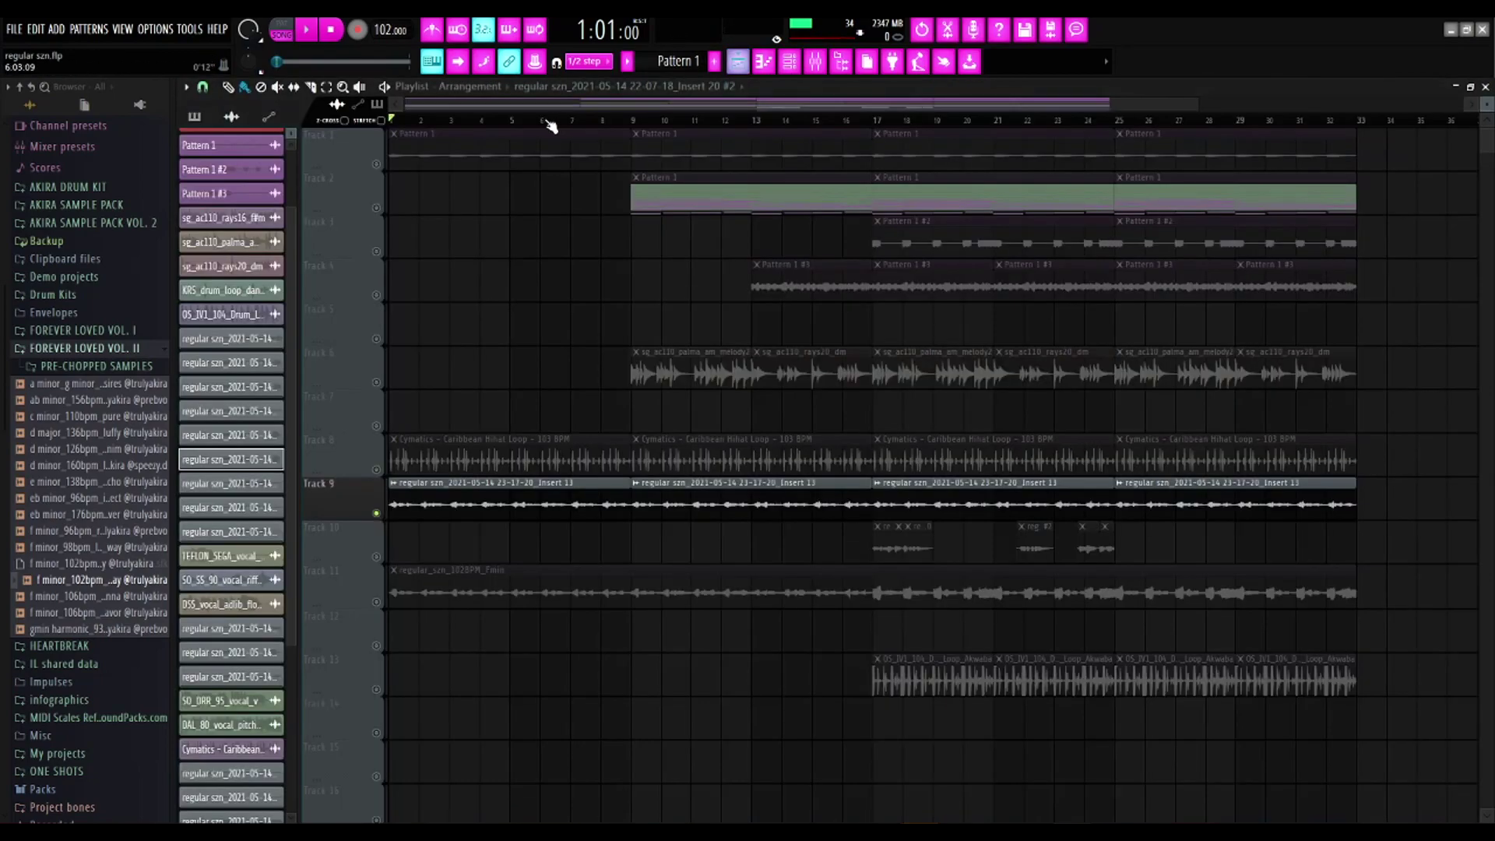
pyautogui.click(376, 512)
pyautogui.press('space')
pyautogui.click(738, 61)
pyautogui.click(690, 304)
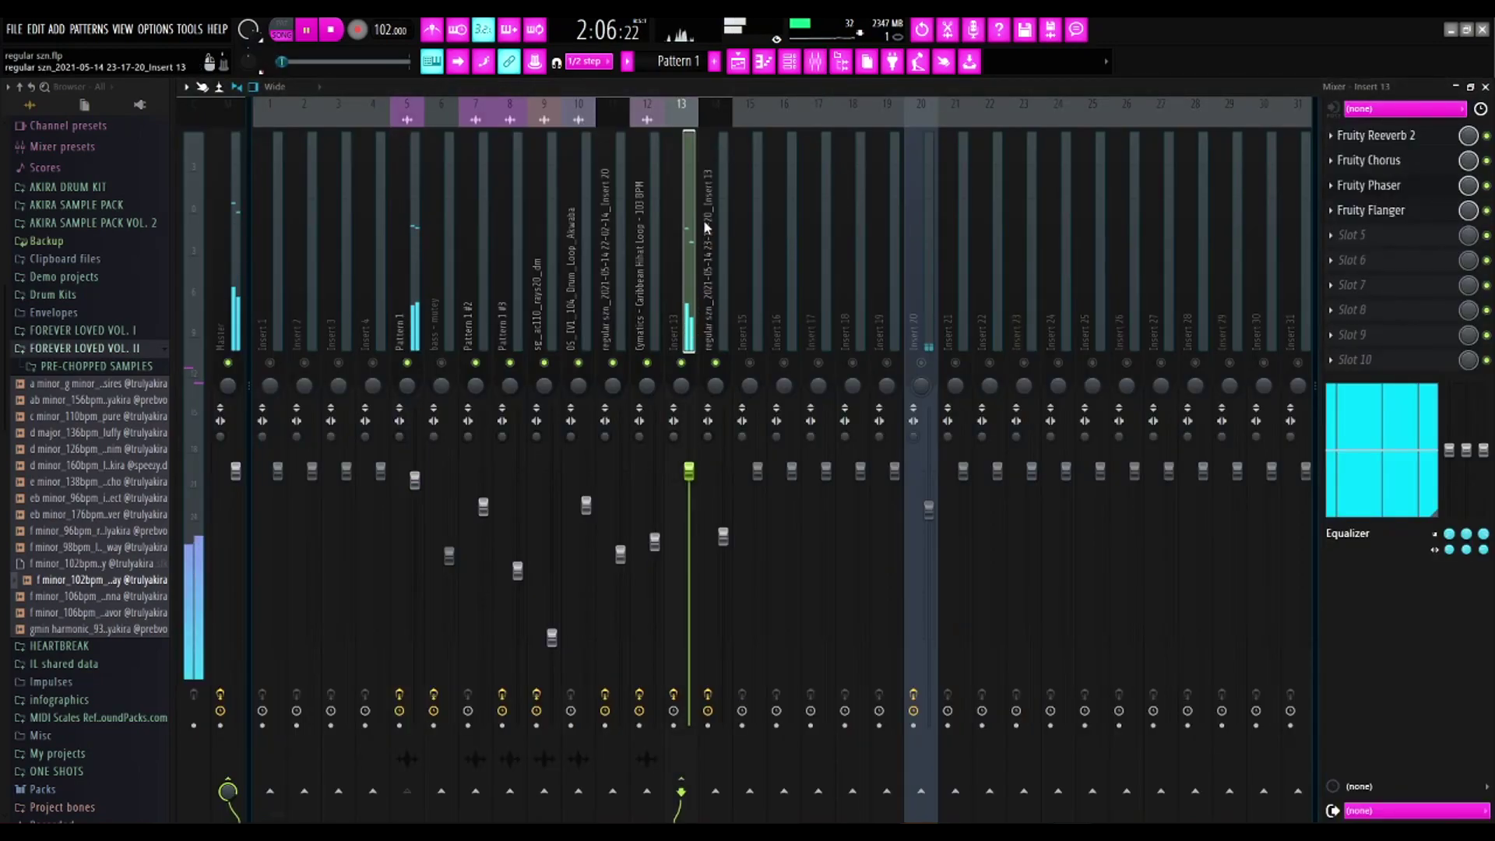
pyautogui.press('space')
pyautogui.click(738, 62)
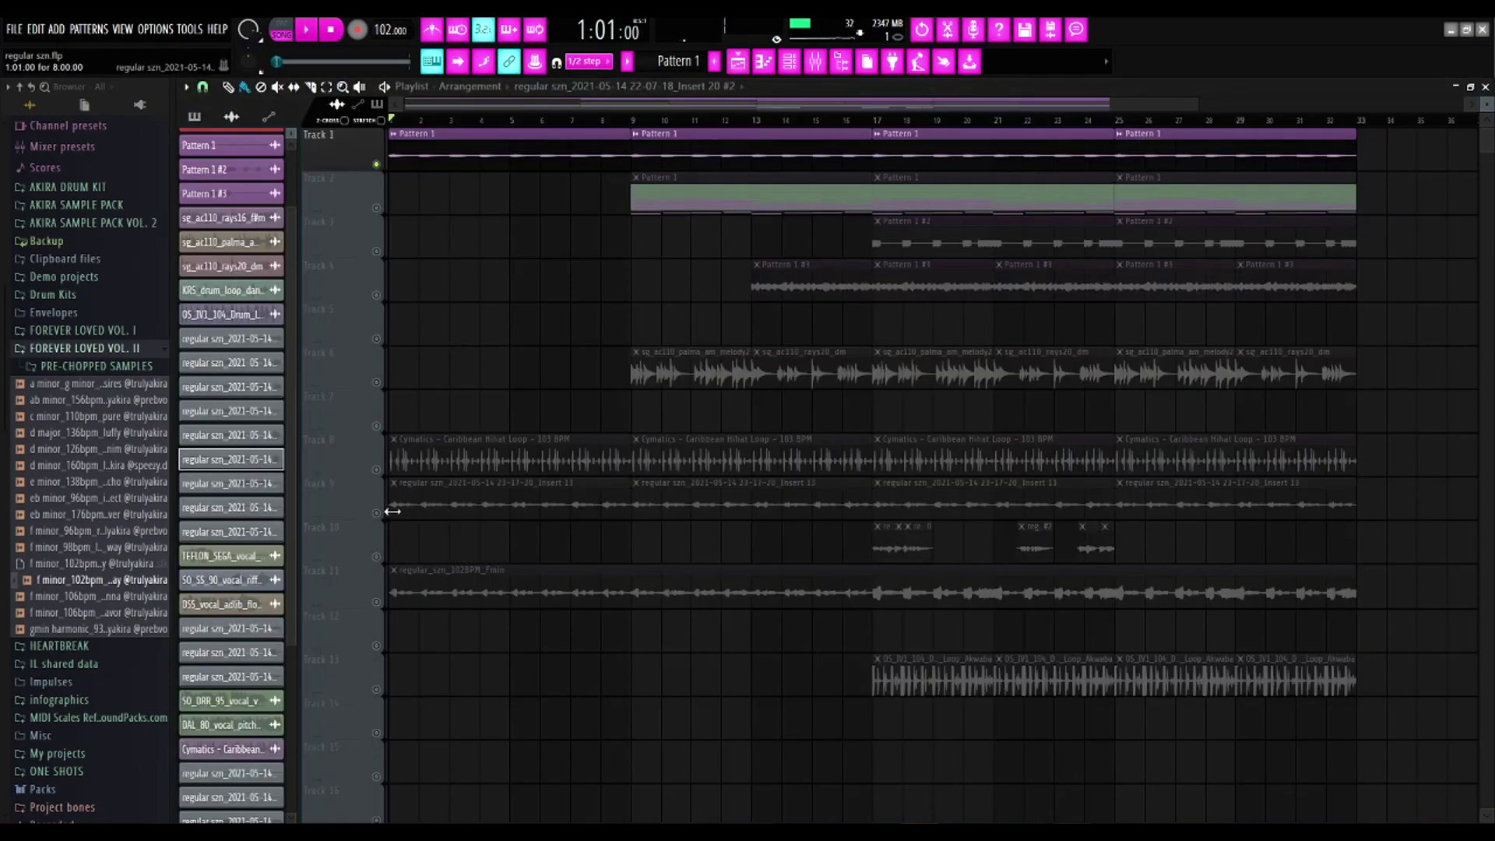
pyautogui.rightClick(378, 514)
pyautogui.moveTo(581, 120); pyautogui.dragTo(270, 118)
pyautogui.click(813, 62)
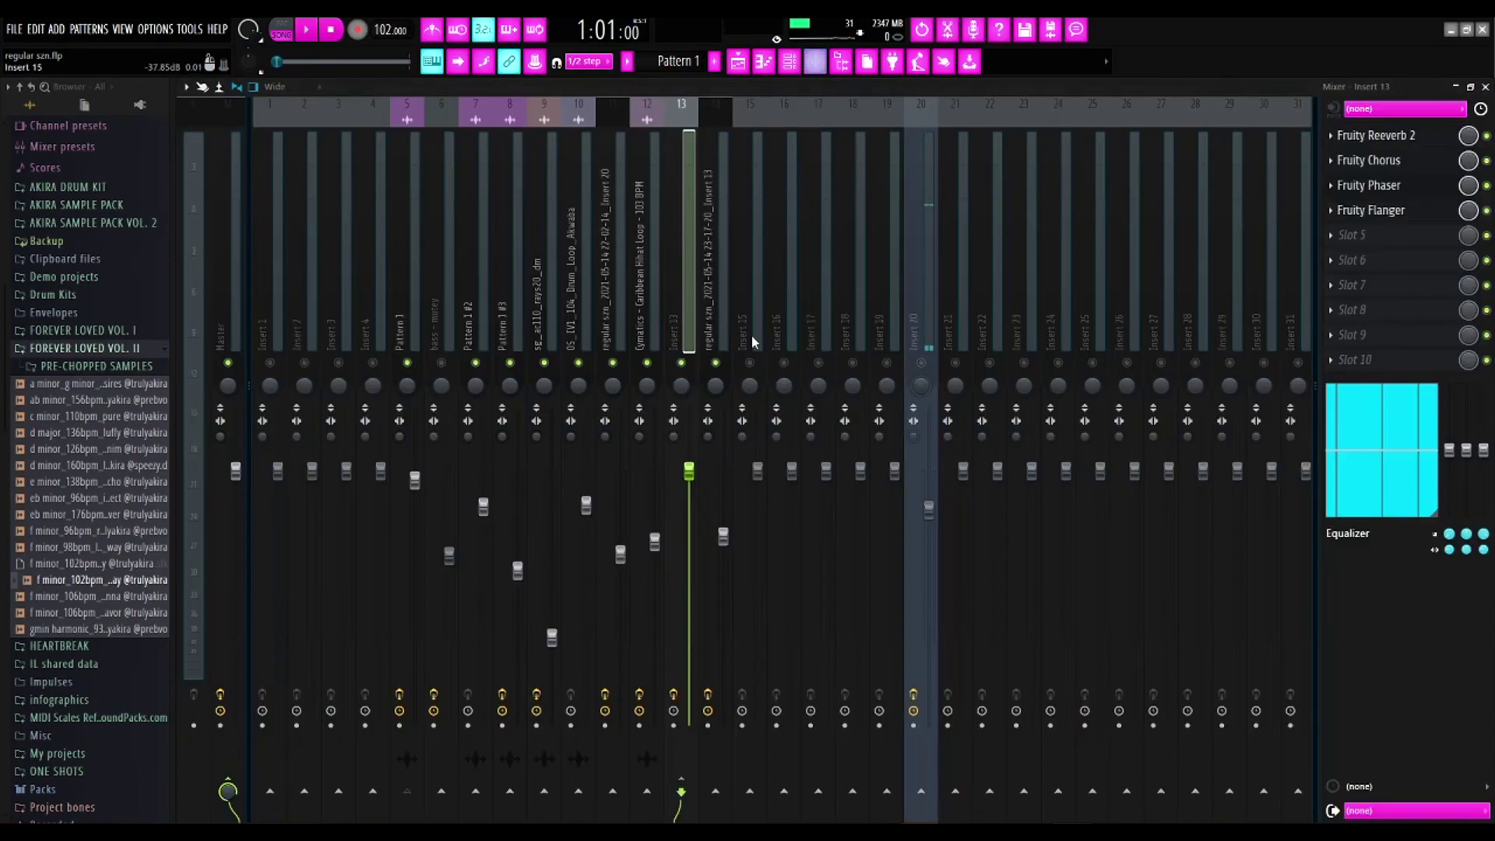
pyautogui.press('space')
pyautogui.click(726, 320)
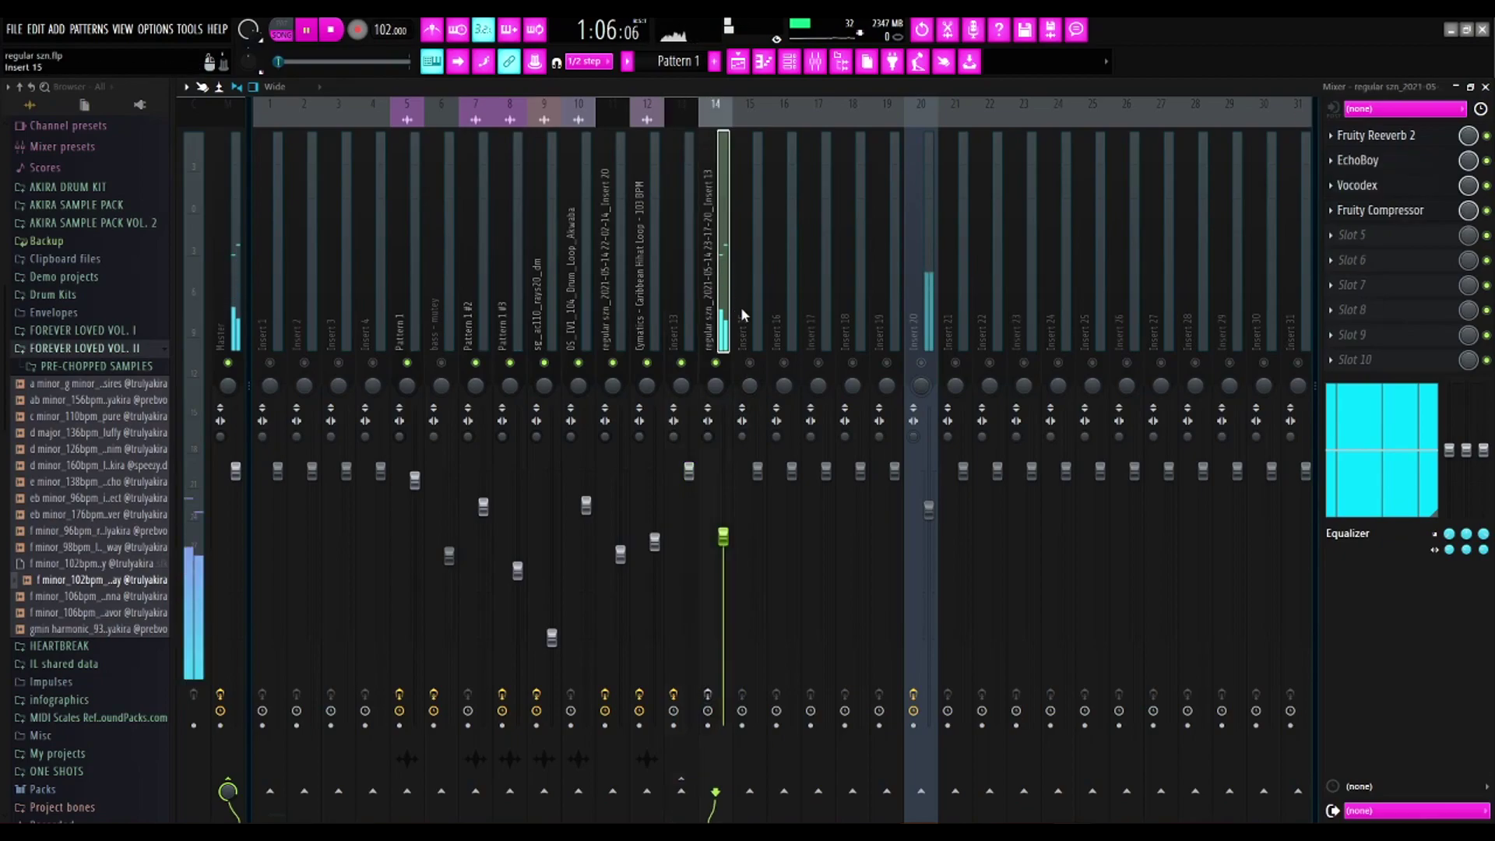
pyautogui.press('space')
# Examine the Fruity Reeverb 2, EchoBoy, Vocodex and Fruity Compressor settings on track 9's mixer insert.
pyautogui.click(1375, 135)
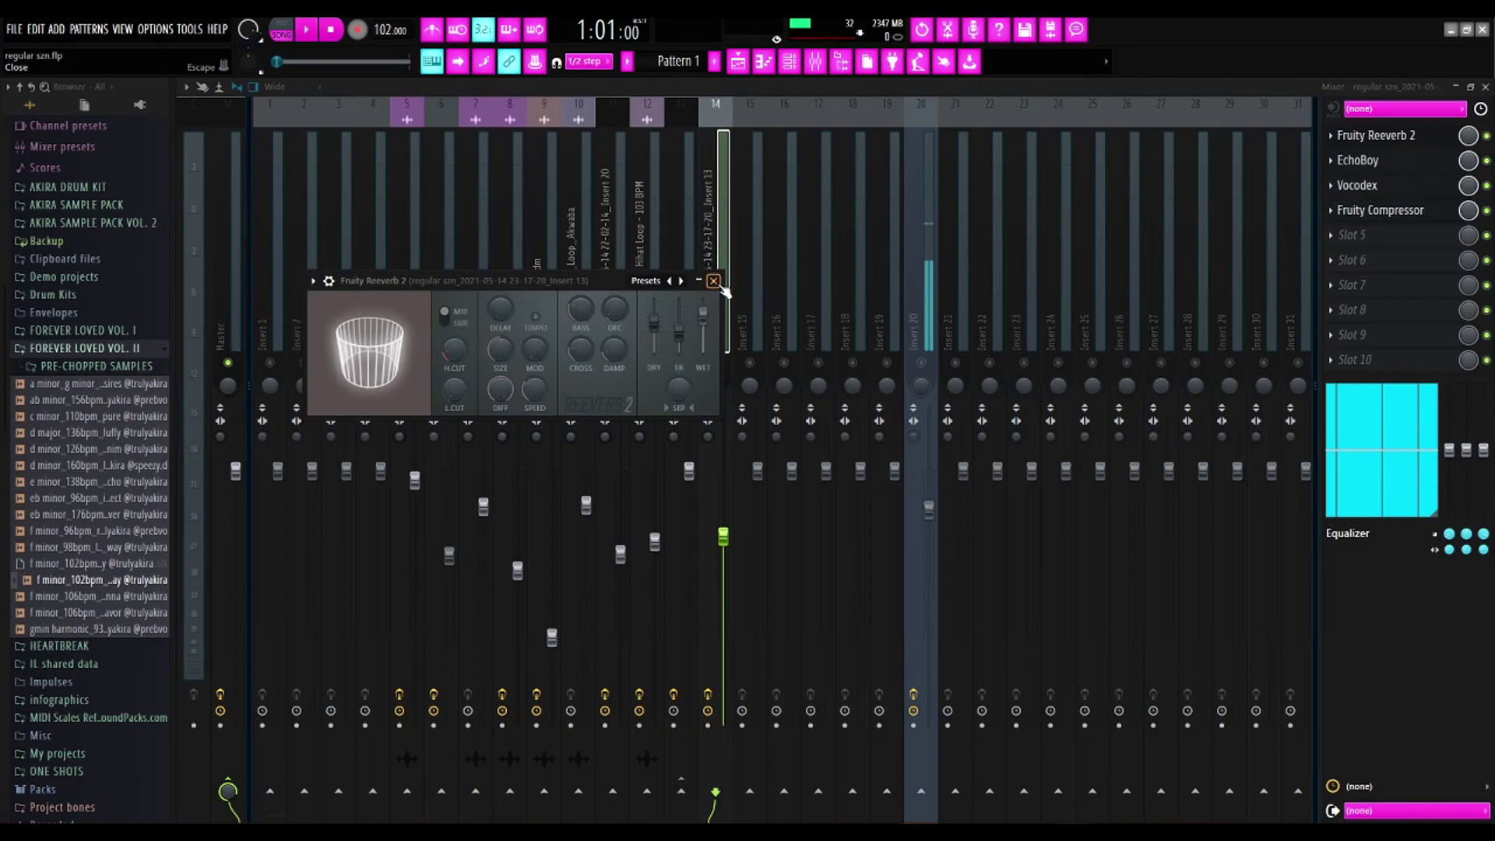
pyautogui.click(720, 288)
pyautogui.click(1393, 165)
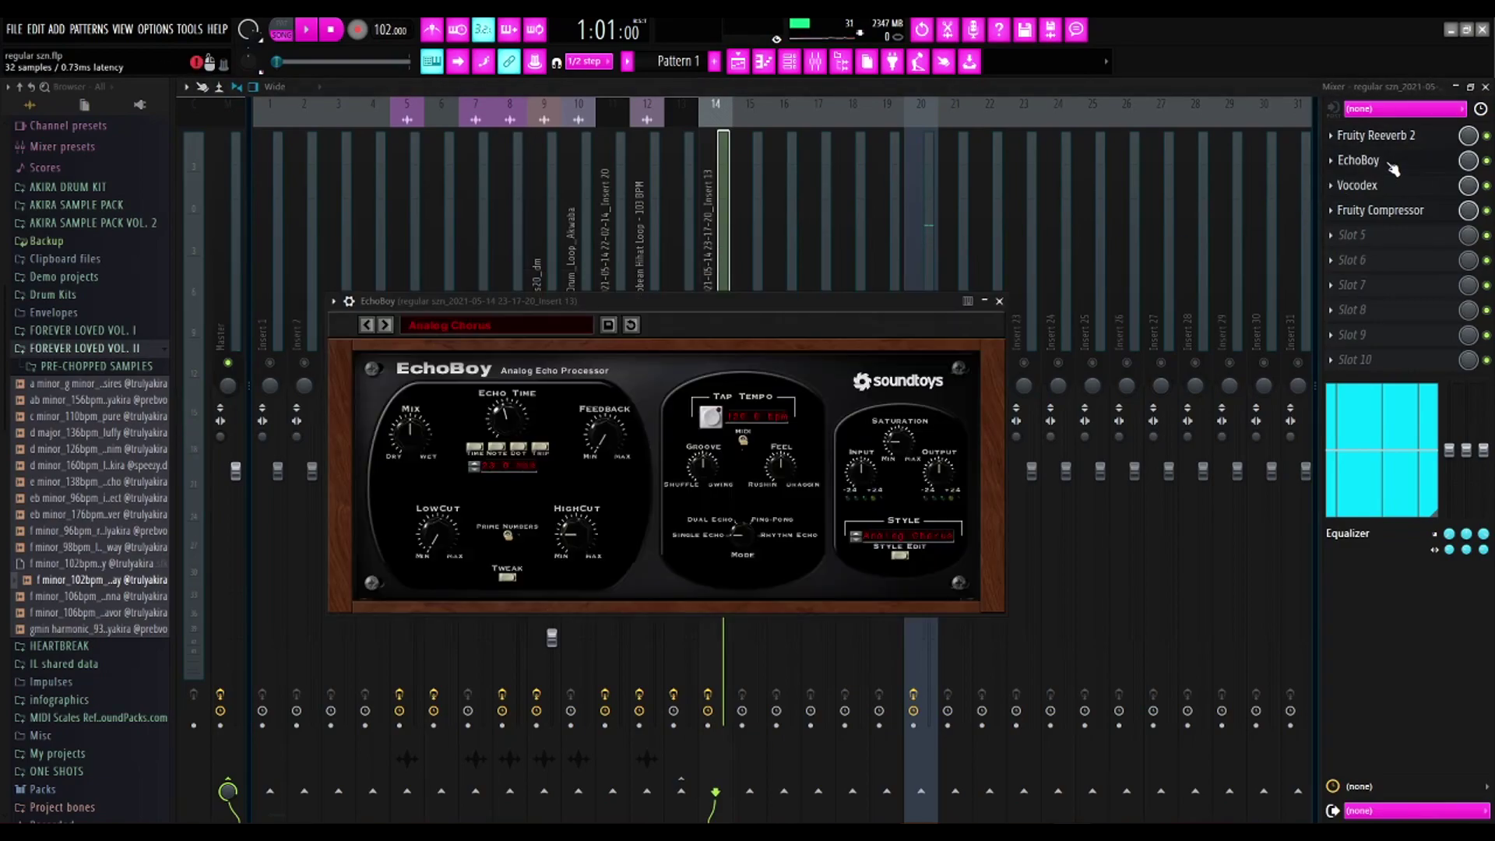
pyautogui.click(999, 301)
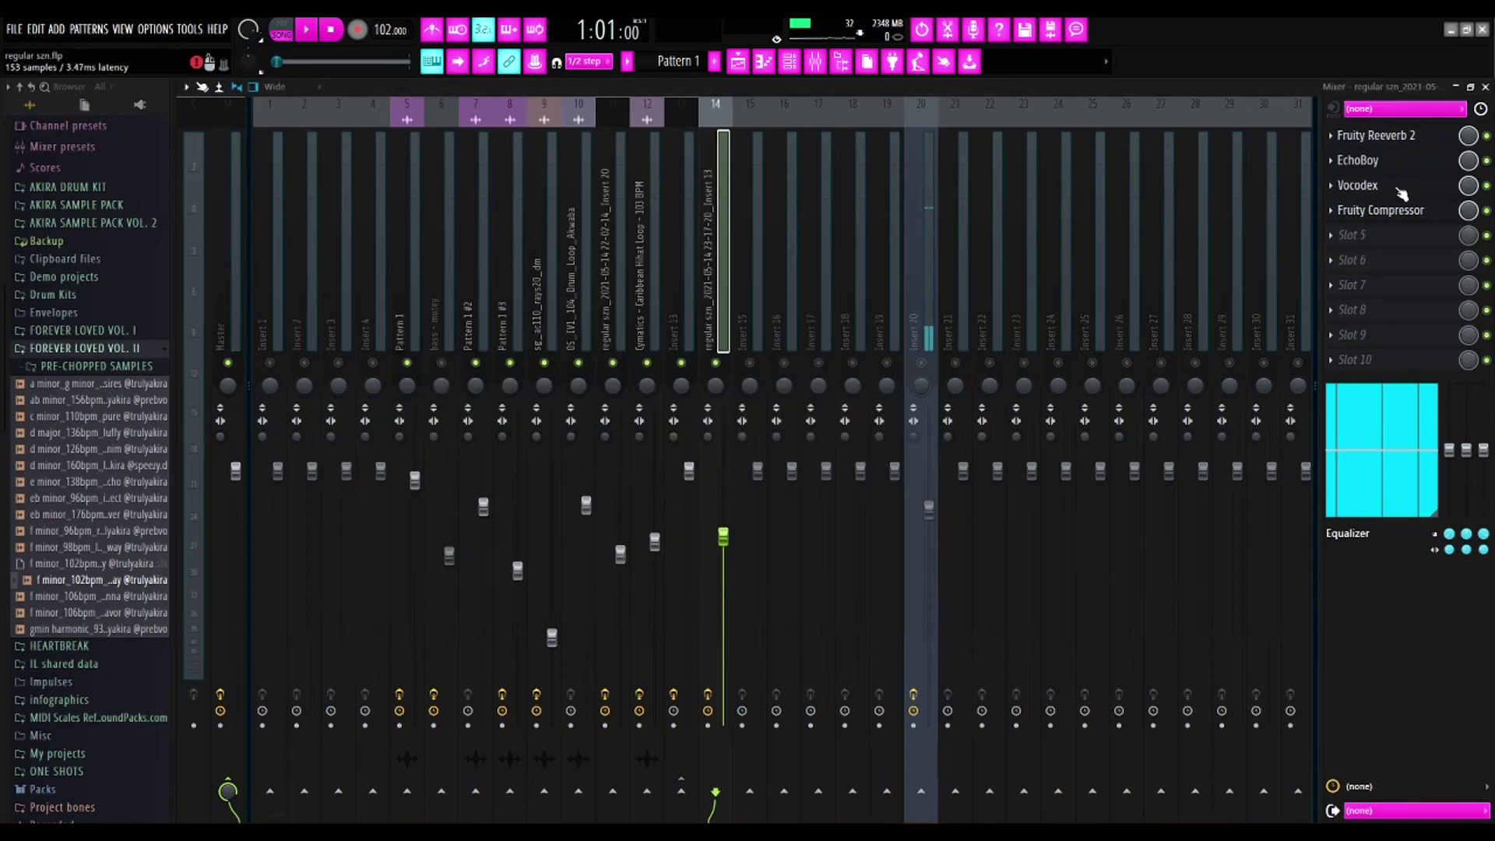
pyautogui.click(1399, 190)
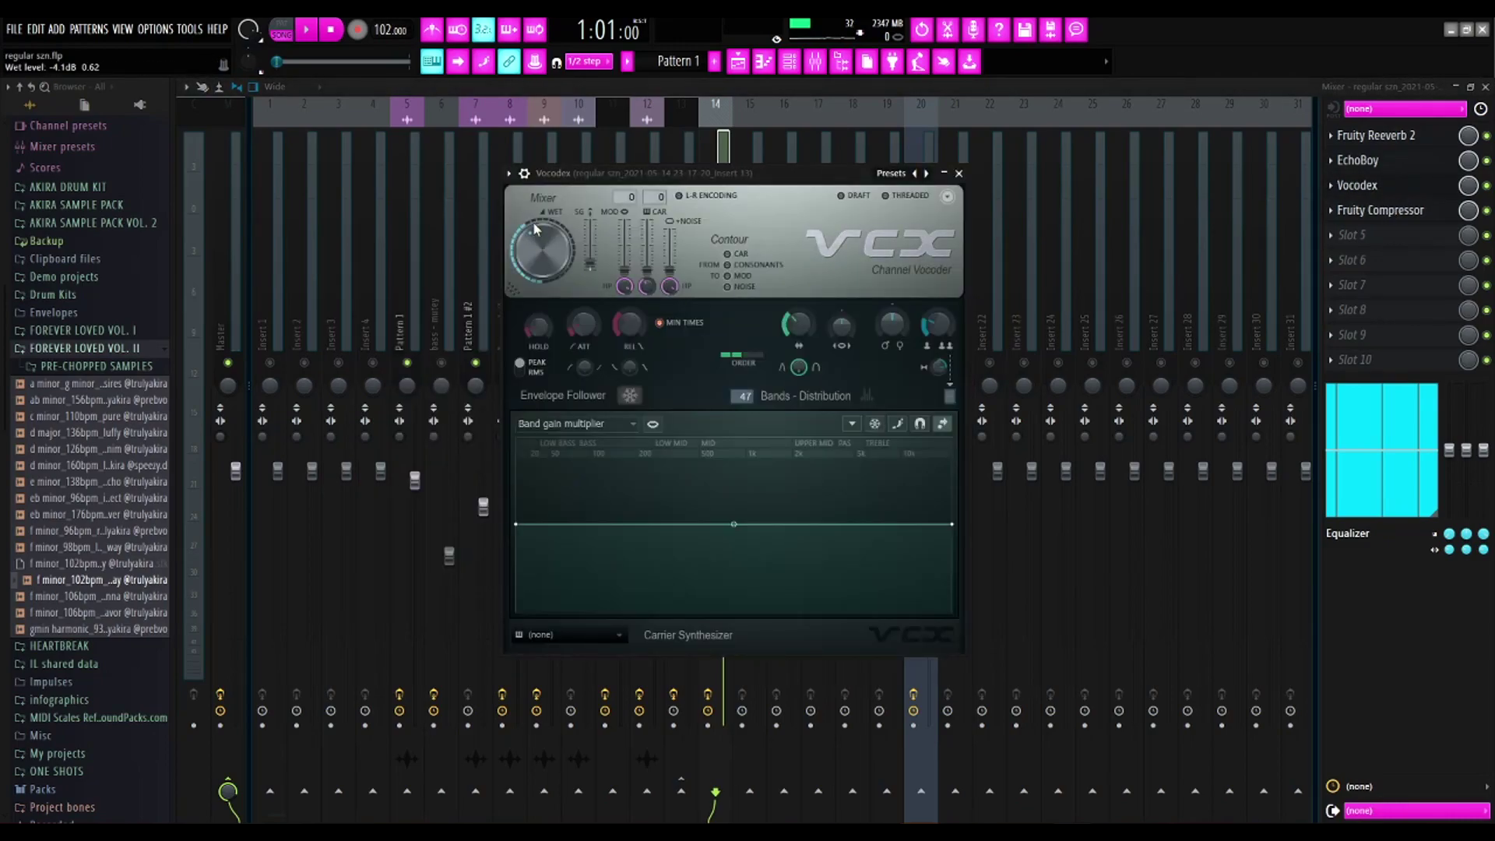
pyautogui.click(960, 175)
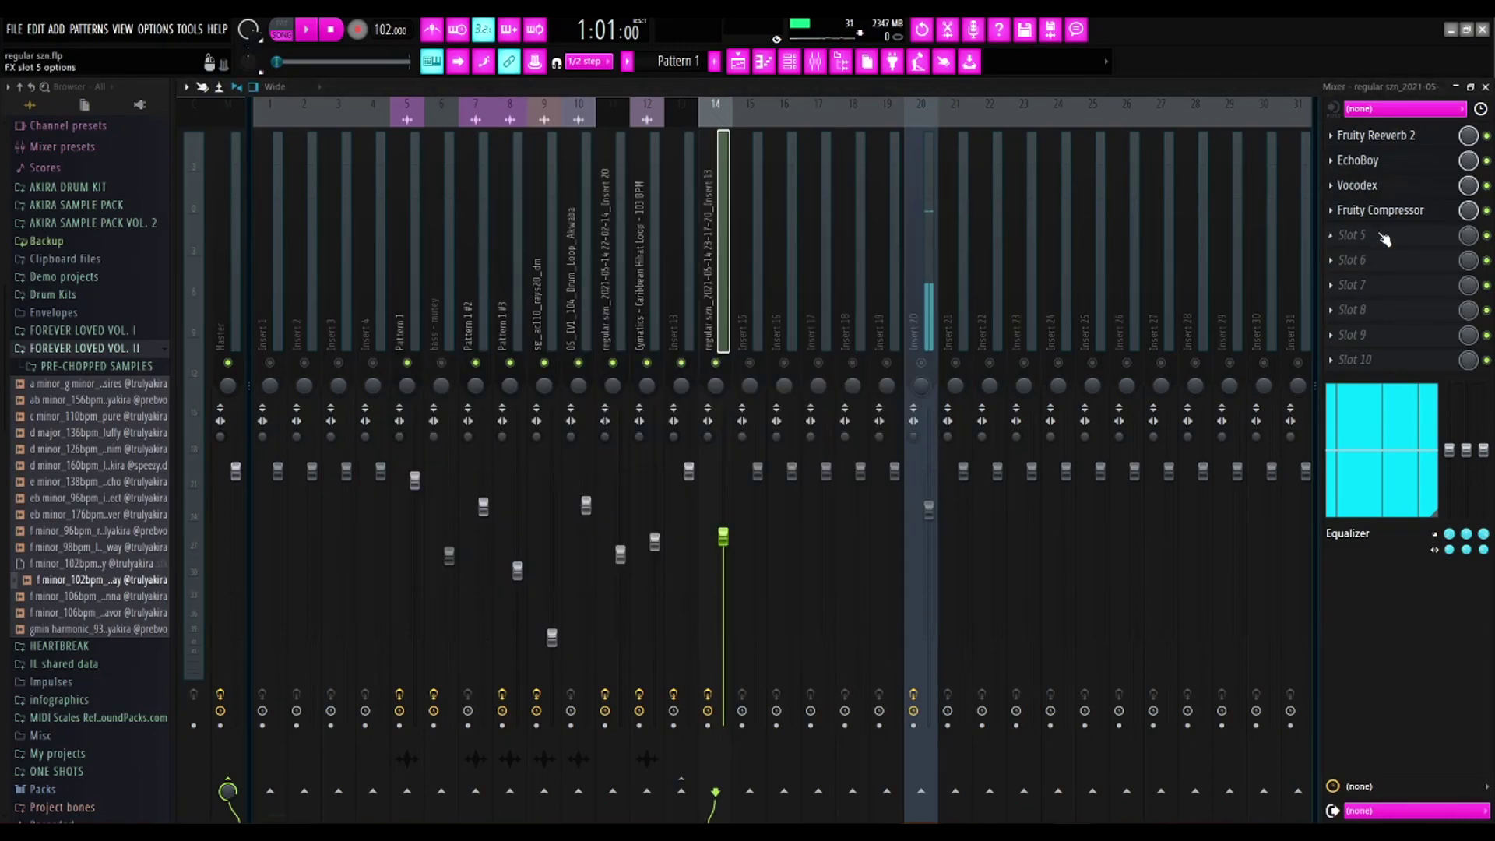
pyautogui.click(1380, 210)
pyautogui.click(590, 180)
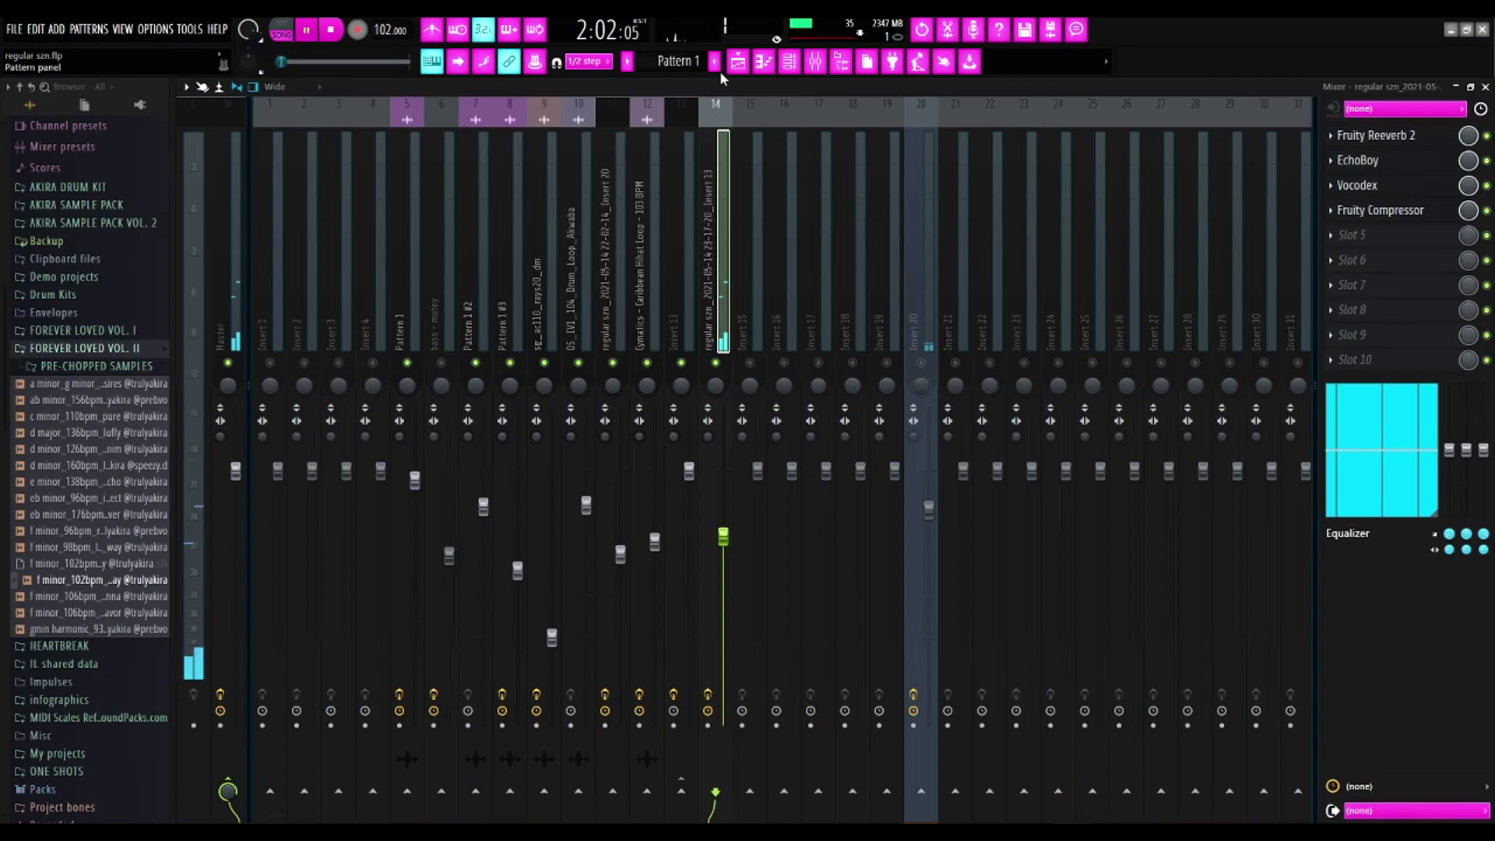
# Unmute playlist track 1 and audition it together with track 9 from bar 1.
pyautogui.press('space')
pyautogui.press('F5')
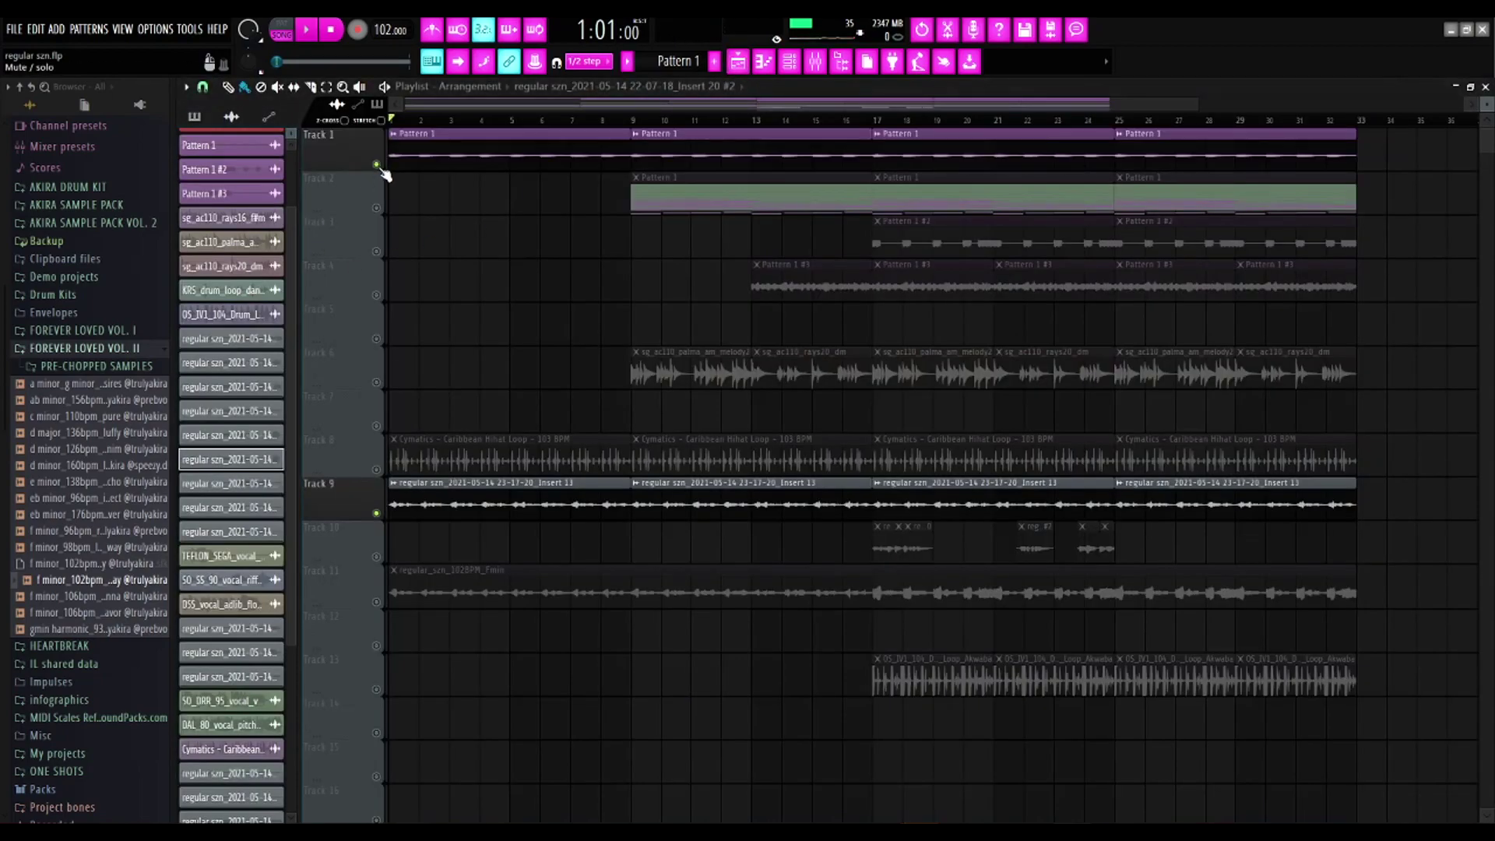
pyautogui.press('space')
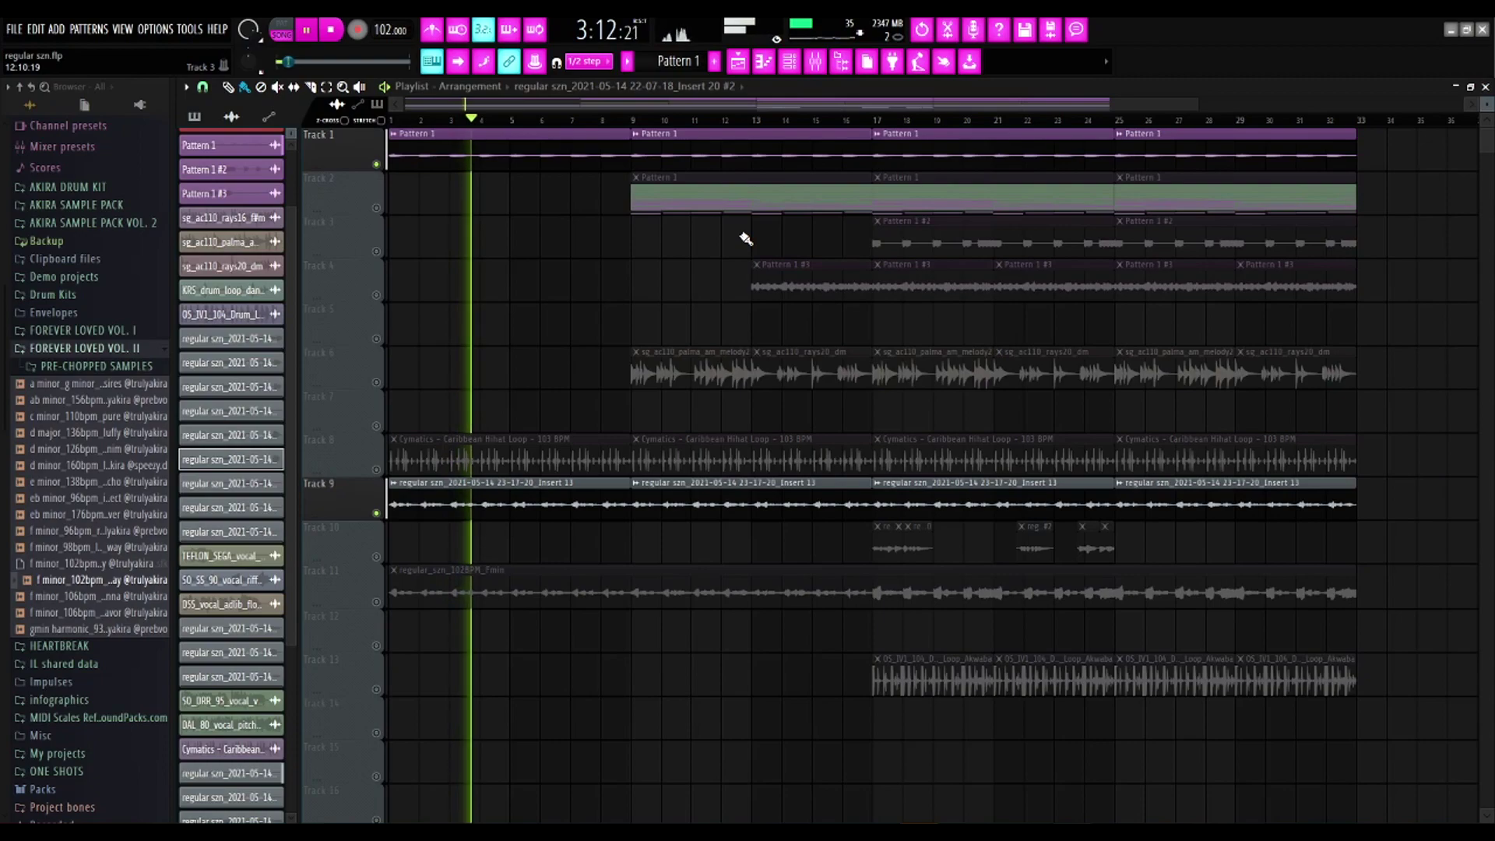
pyautogui.press('space')
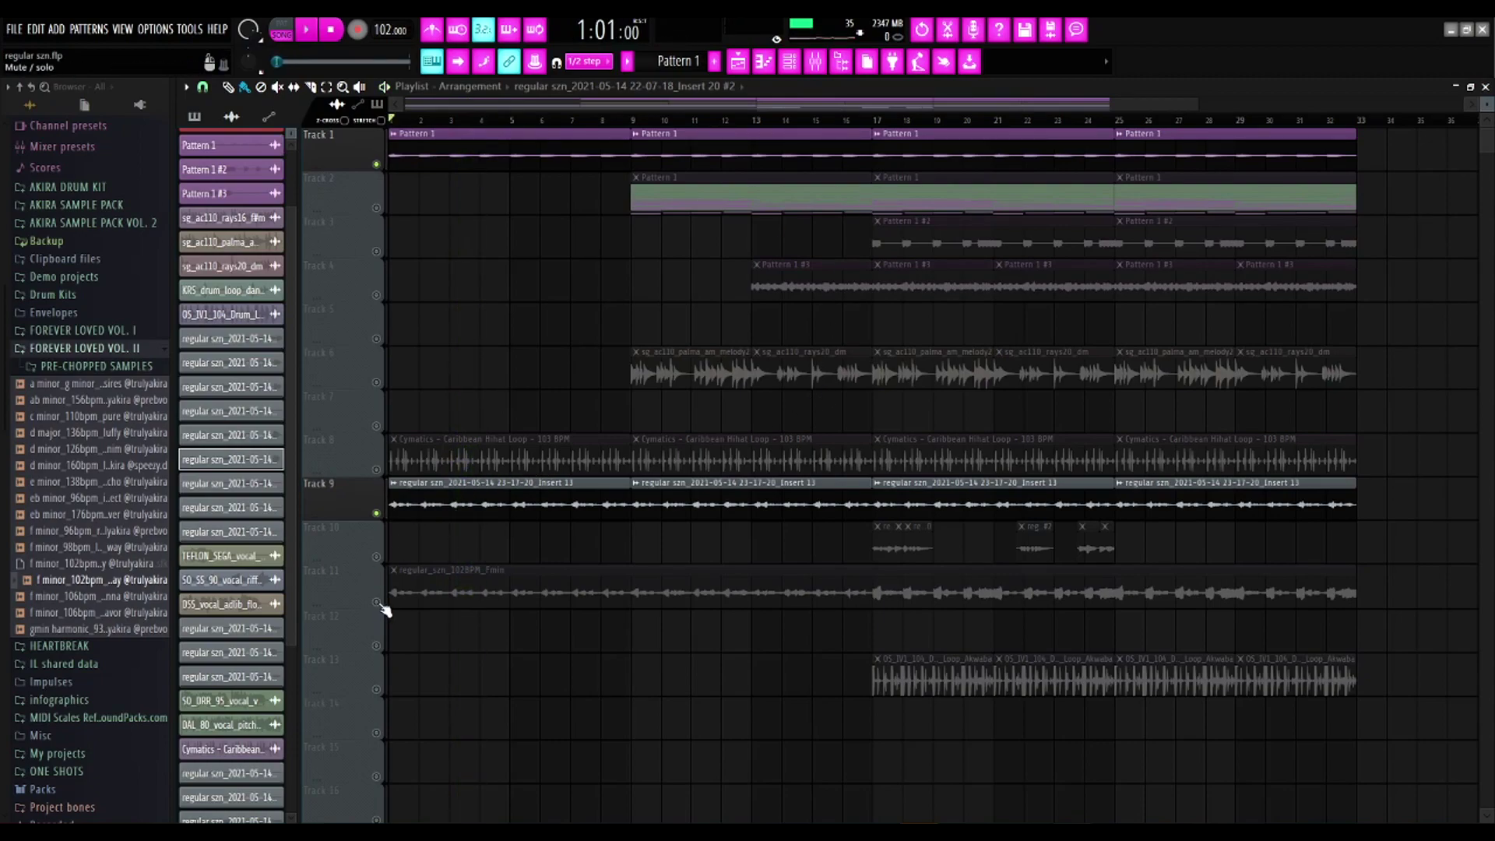
# Solo playlist track 11 and audition its regular_szn_102BPM_Fmin clip from bar 1 and around bar 3.
pyautogui.rightClick(376, 602)
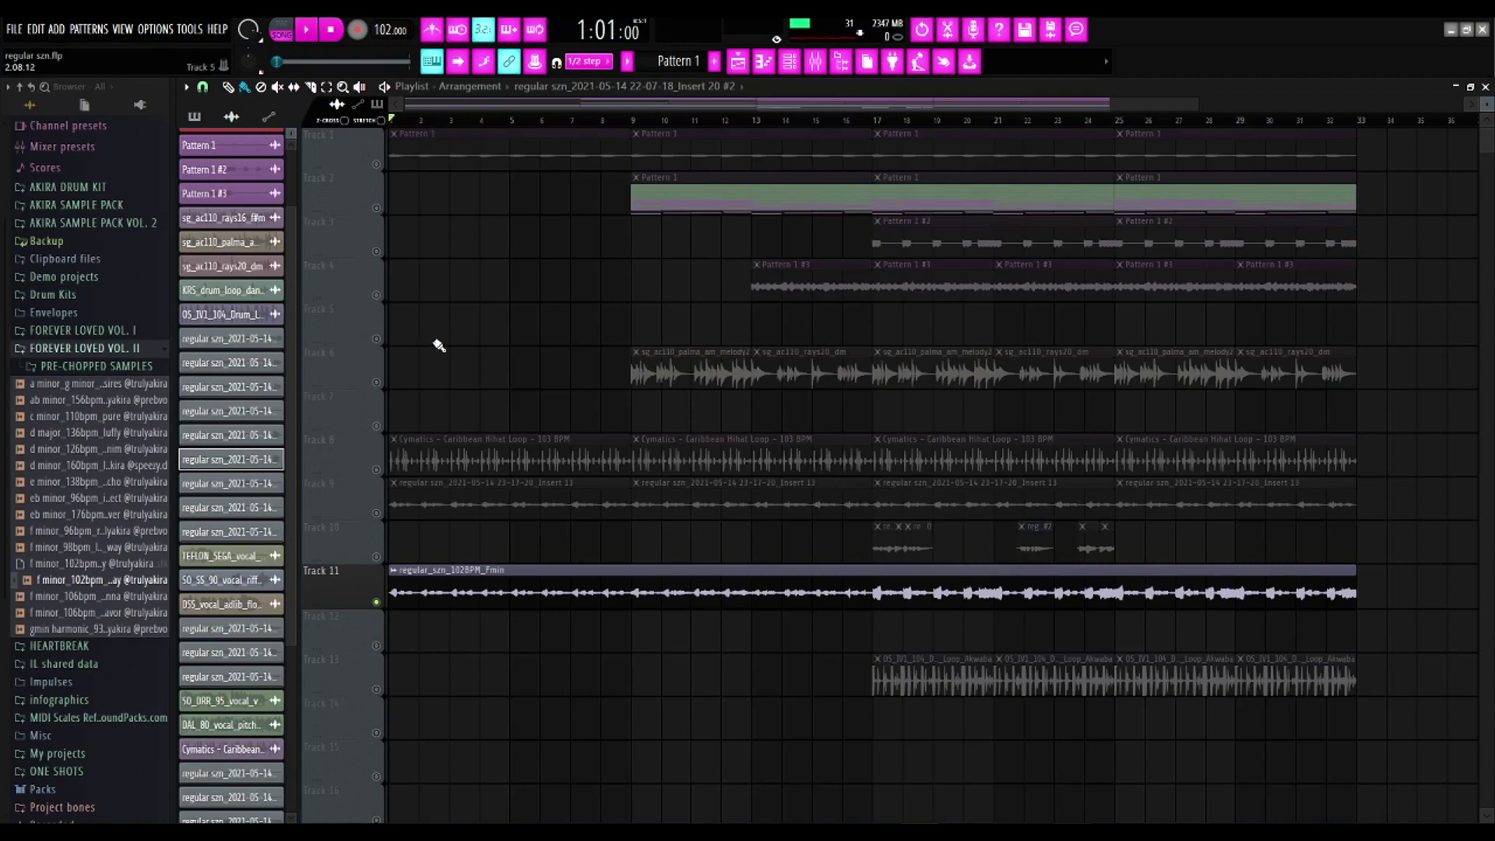
pyautogui.moveTo(697, 120); pyautogui.dragTo(386, 124)
pyautogui.press('space')
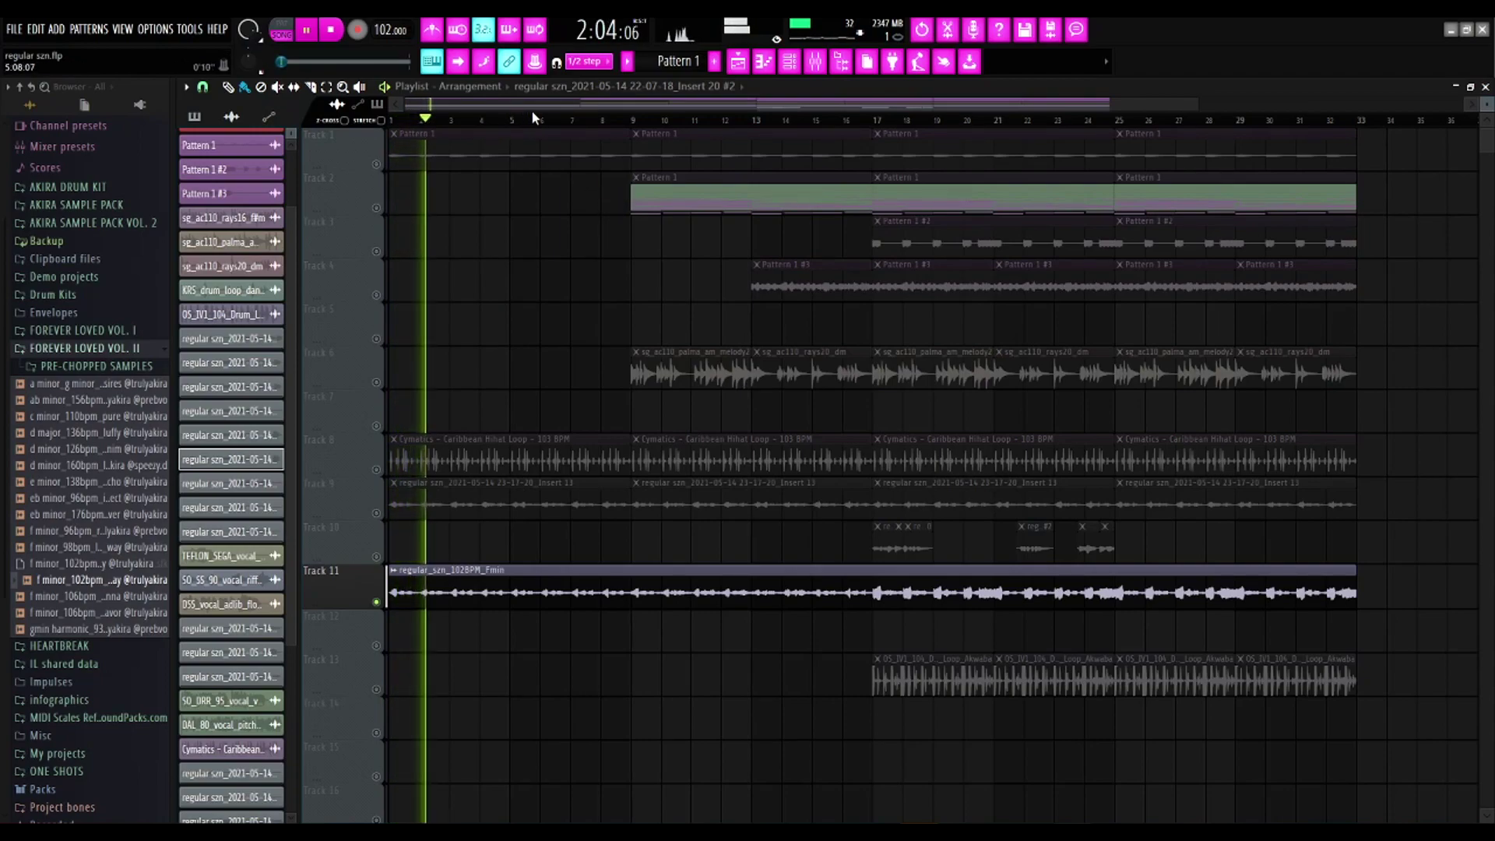
pyautogui.click(456, 121)
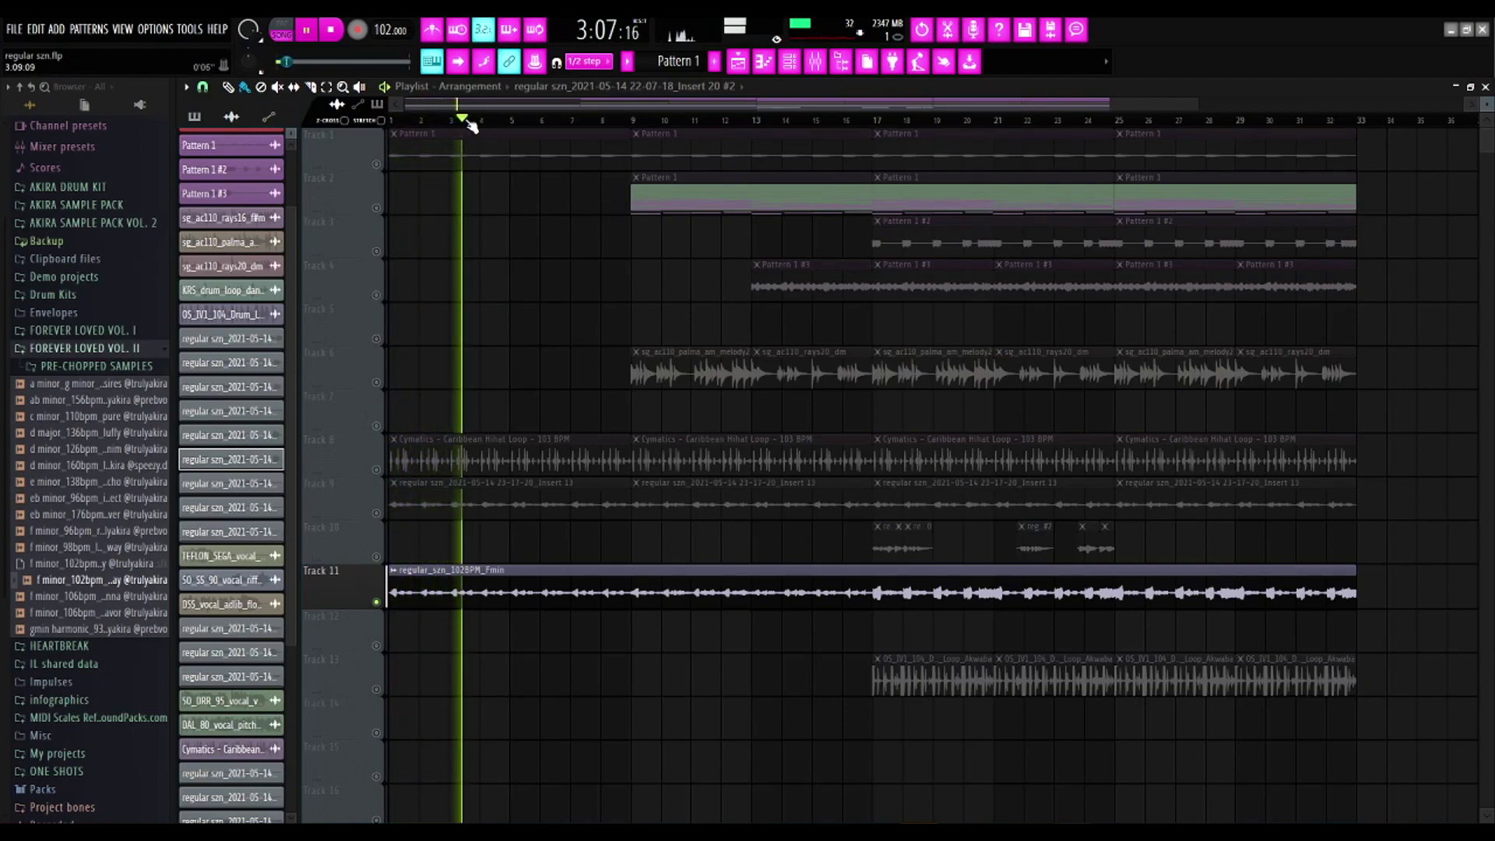
pyautogui.press('space')
pyautogui.click(477, 123)
pyautogui.press('space')
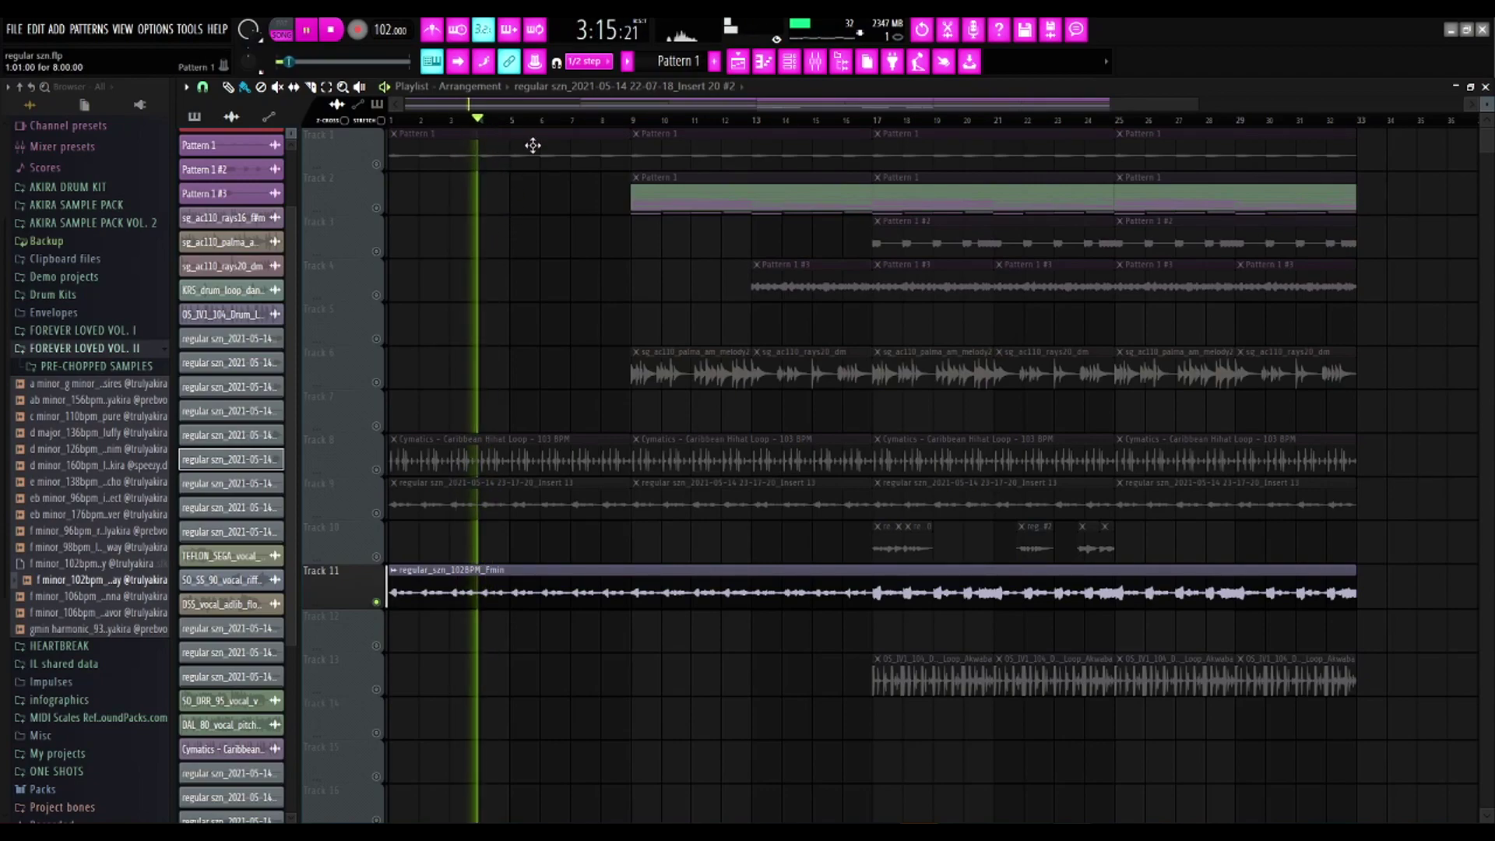
pyautogui.press('space')
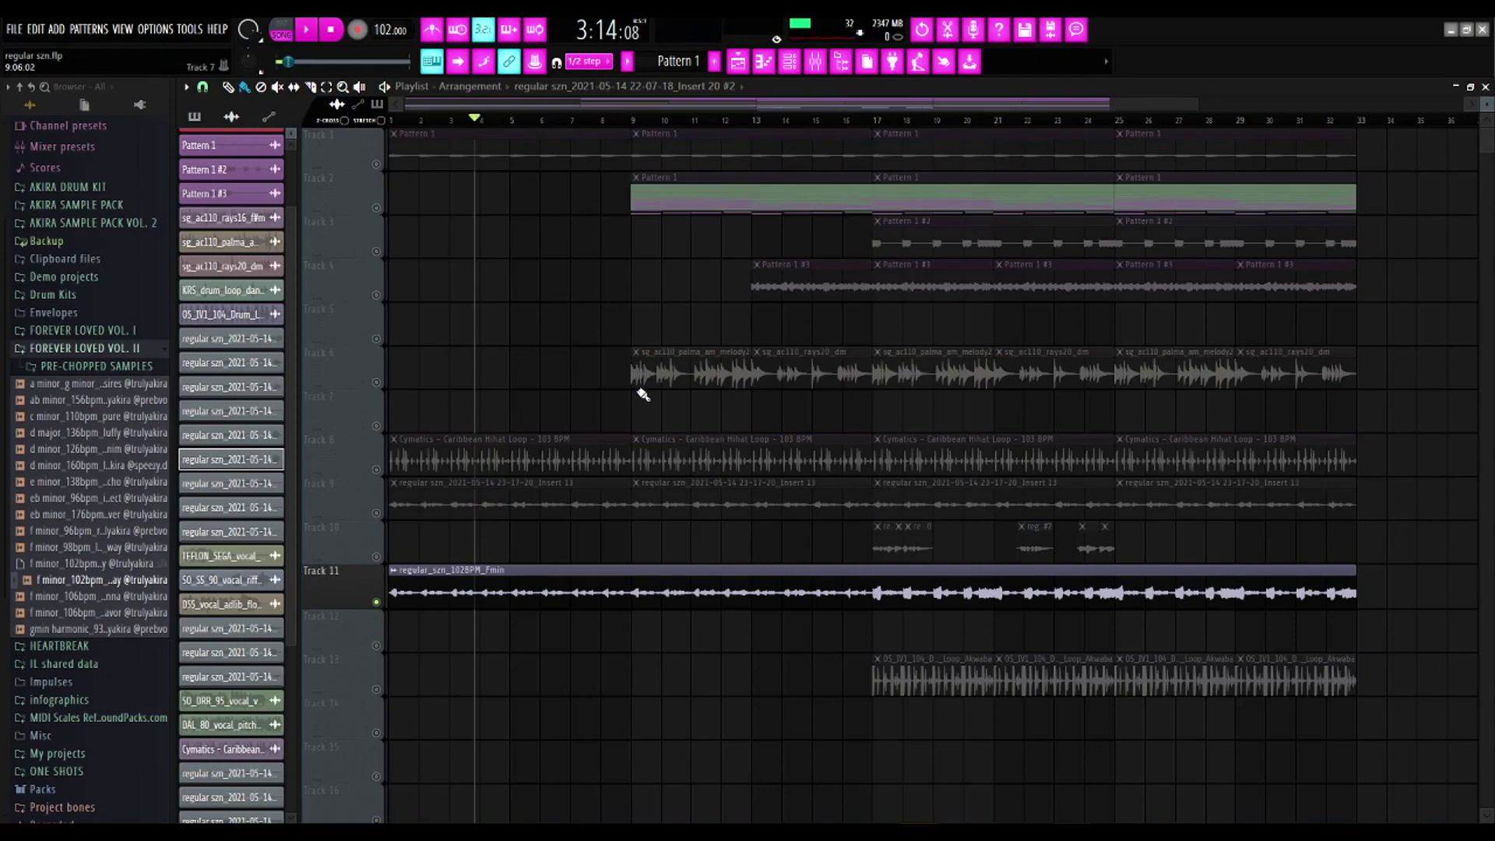
# Unmute playlist tracks 8, 9 and 13 and audition them with track 11 from bar 16, leaving the playhead at bar 14.
pyautogui.click(376, 514)
pyautogui.click(377, 471)
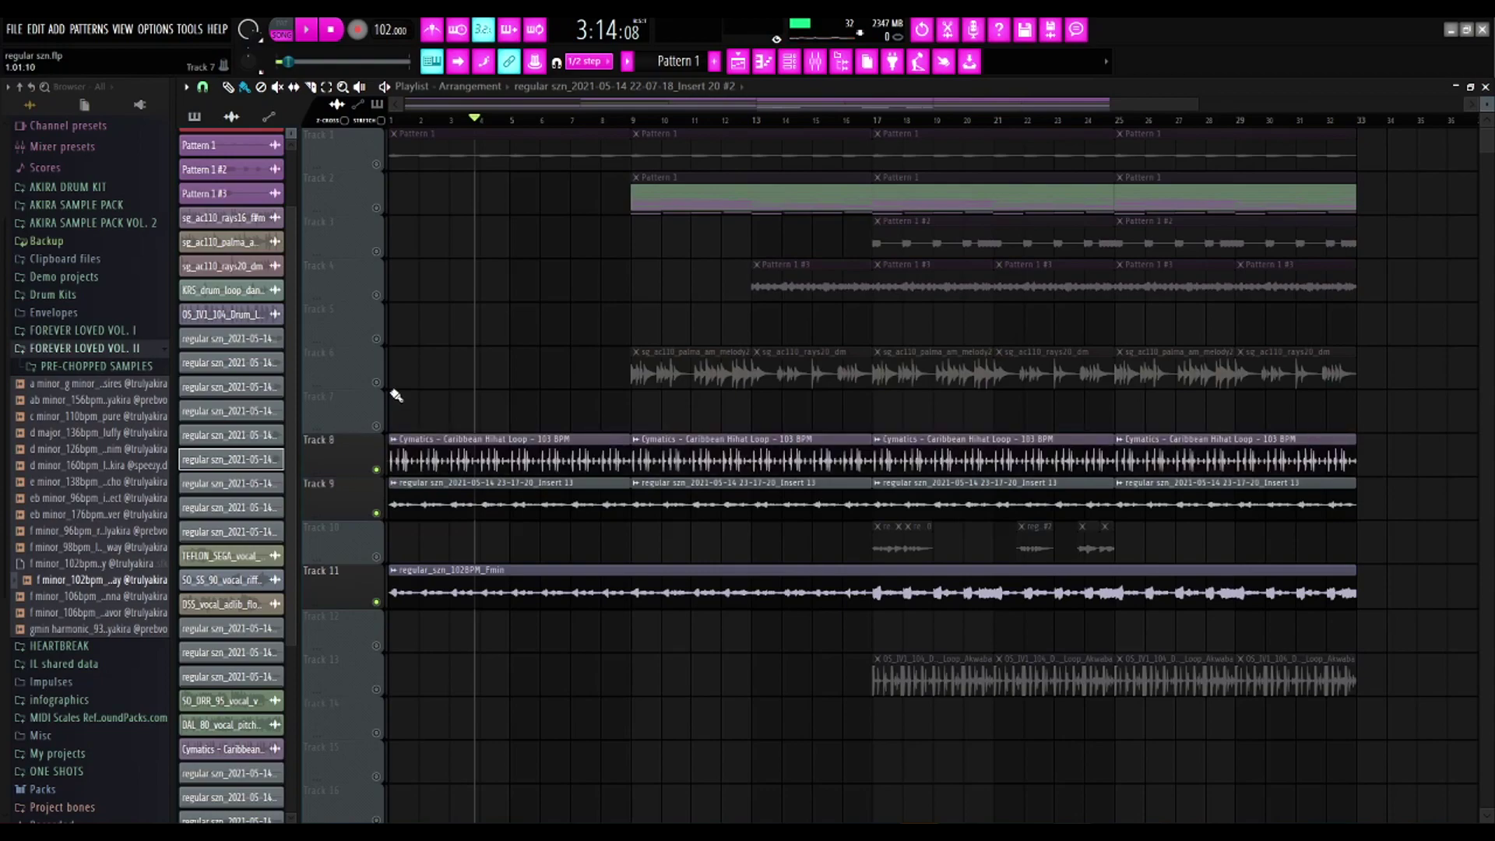
pyautogui.click(859, 125)
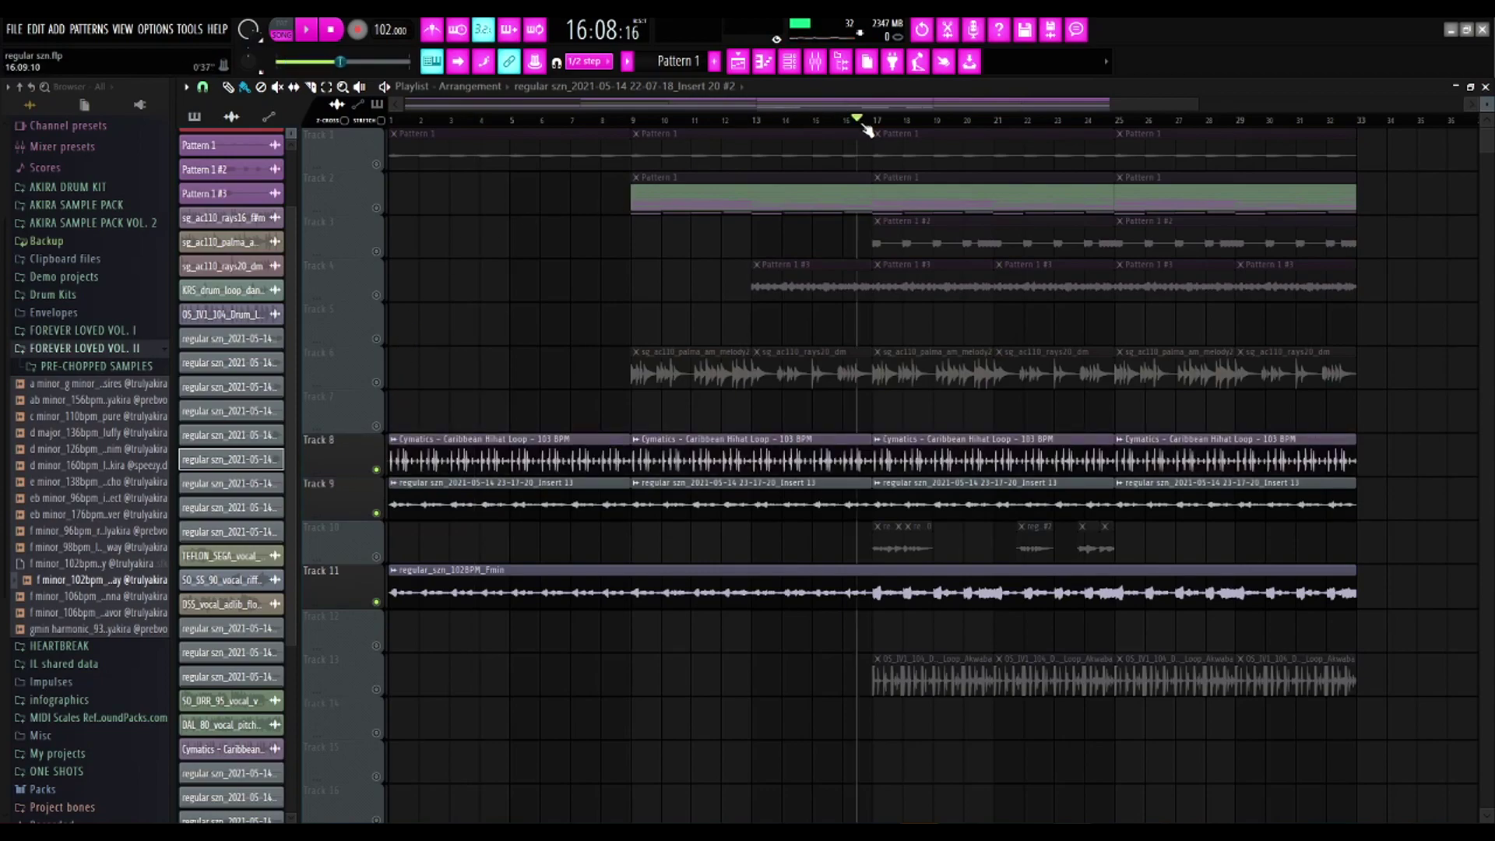
pyautogui.click(377, 689)
pyautogui.moveTo(856, 122)
pyautogui.mouseDown()
pyautogui.moveTo(1058, 122)
pyautogui.moveTo(857, 138)
pyautogui.mouseUp()
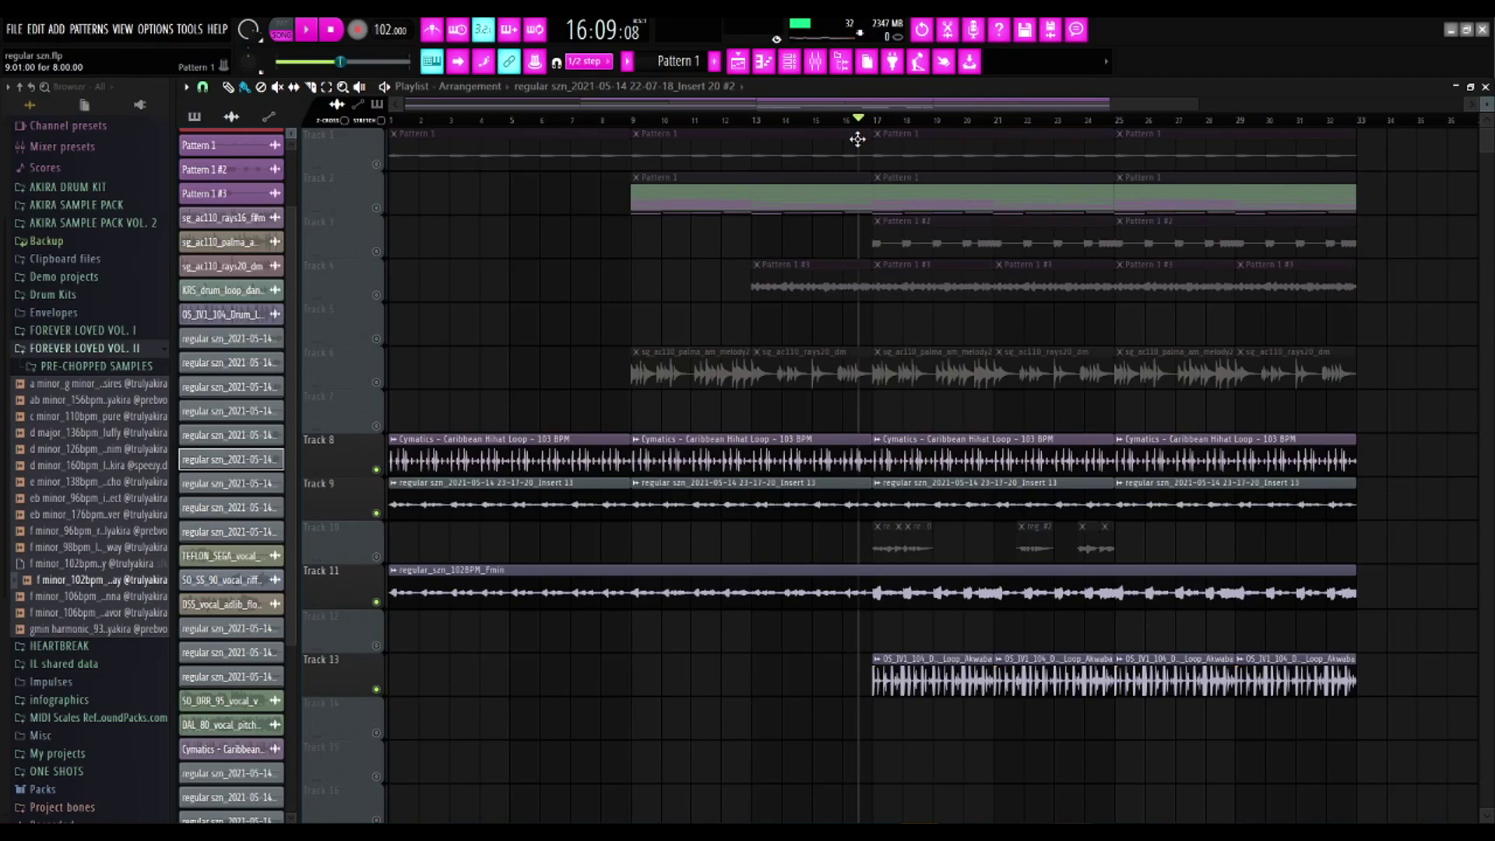
pyautogui.press('space')
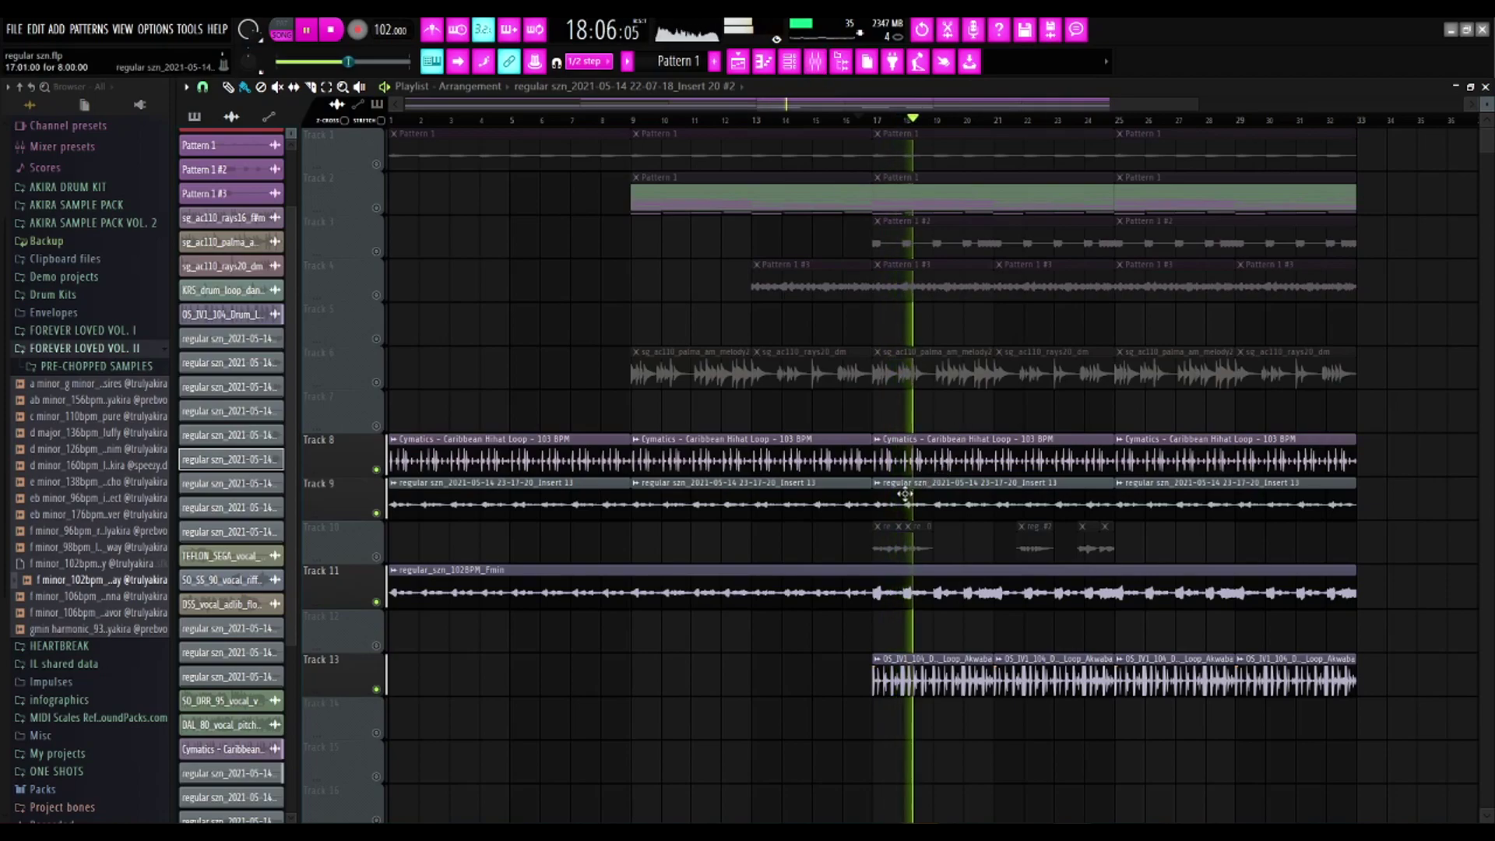
pyautogui.press('space')
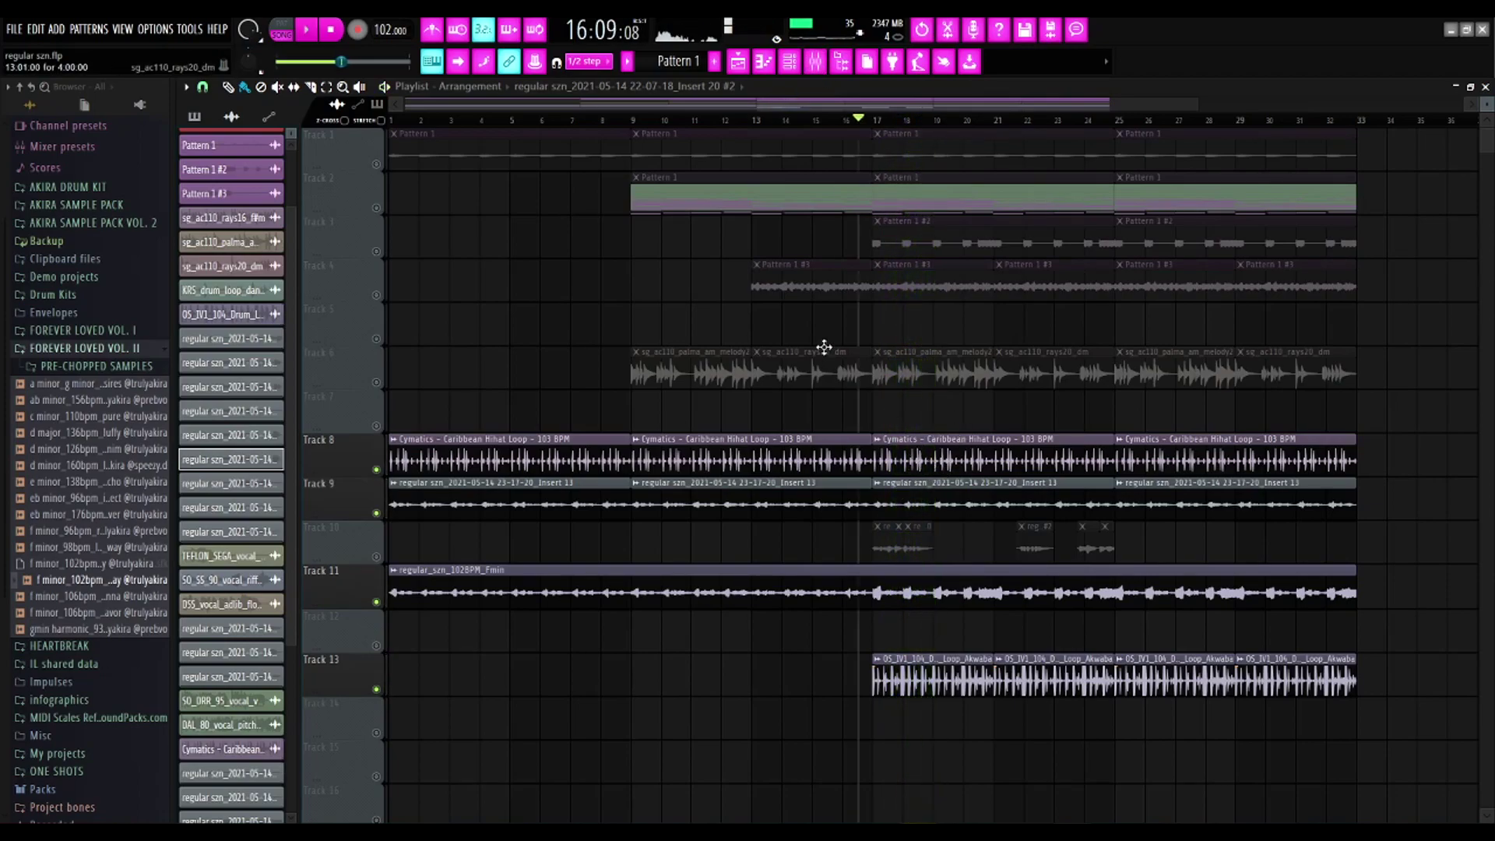
pyautogui.moveTo(871, 123); pyautogui.dragTo(803, 122)
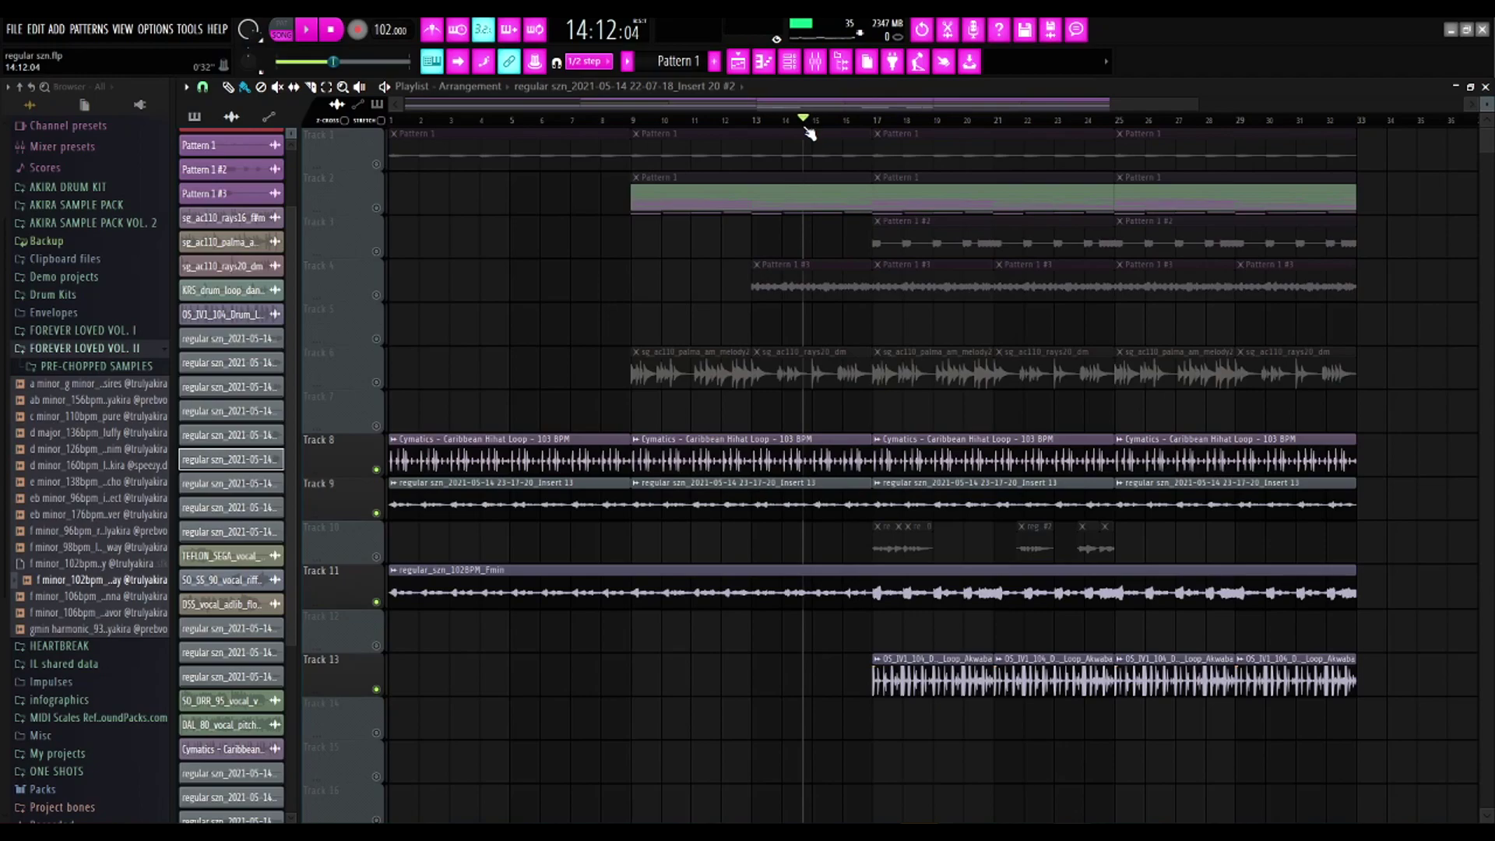